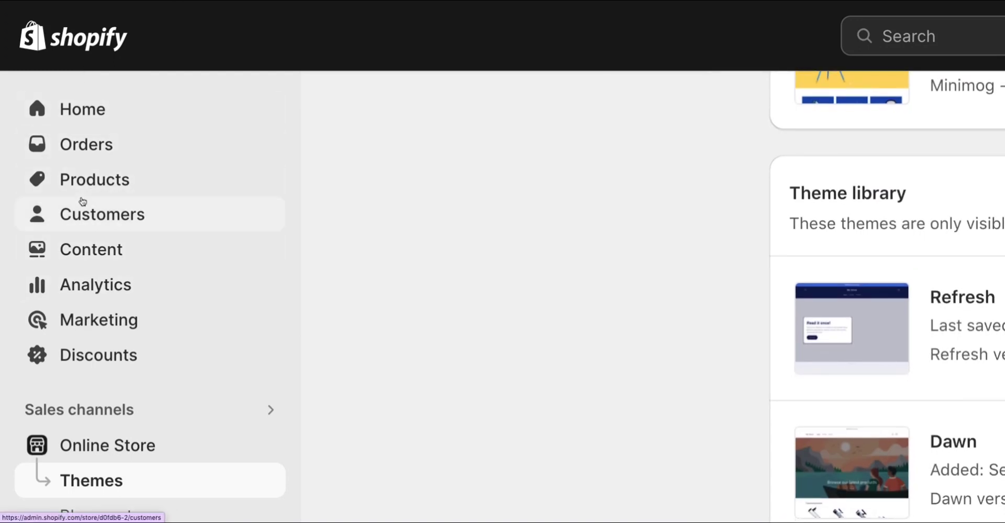
Choose the Minimog theme zip from the Desktop themes folder as a theme upload, and cancel the upload
{"action": "scroll", "coordinate": [82, 202], "scroll_direction": "down", "scroll_amount": 4}
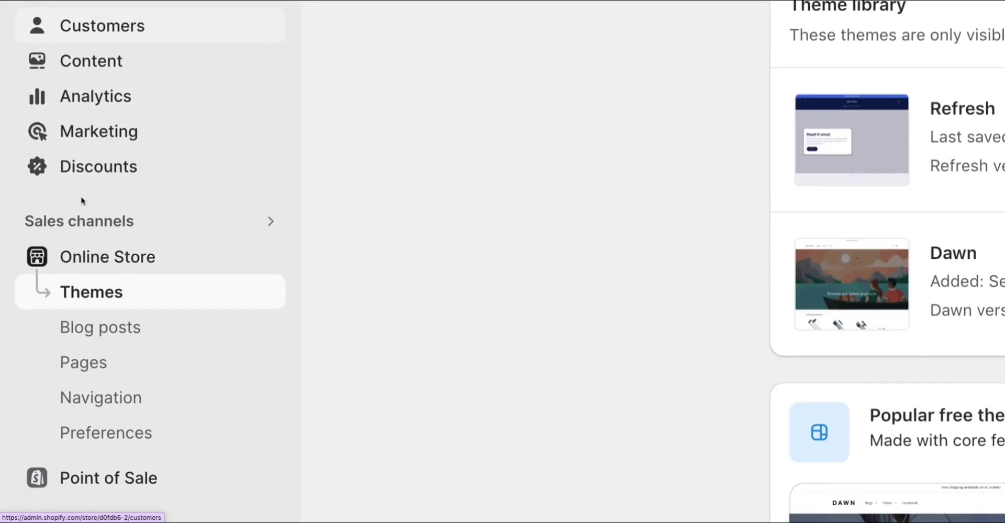
{"action": "scroll", "coordinate": [81, 201], "scroll_direction": "down", "scroll_amount": 4}
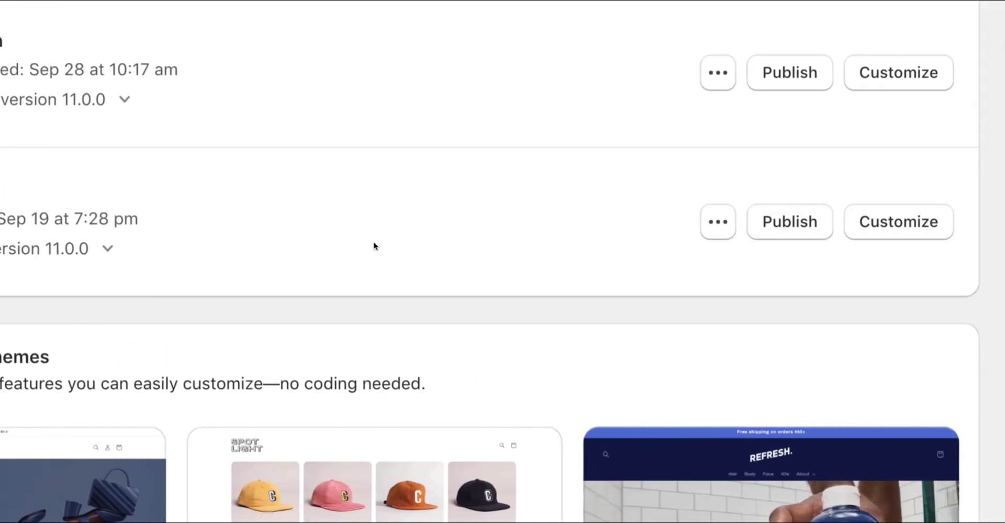
{"action": "scroll", "coordinate": [374, 244], "scroll_direction": "up", "scroll_amount": 6}
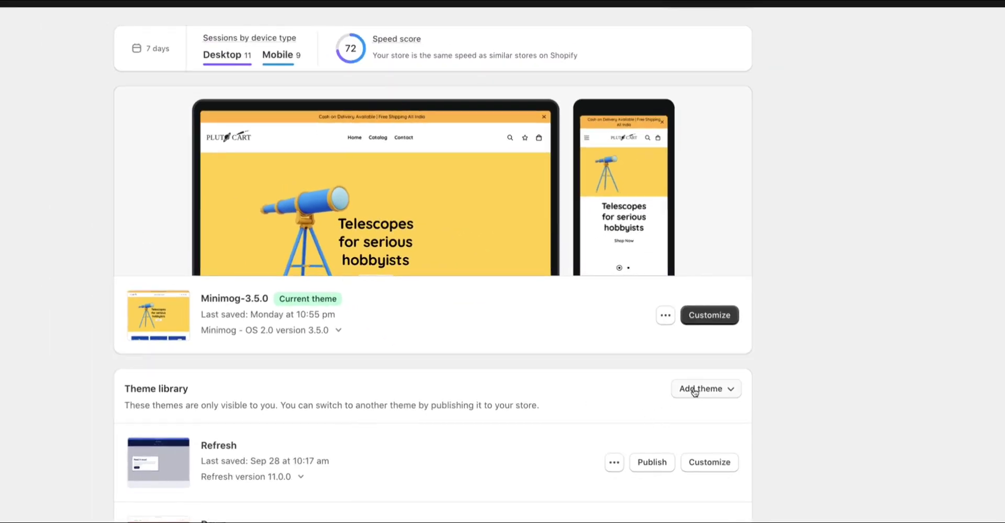
{"action": "left_click", "coordinate": [909, 480]}
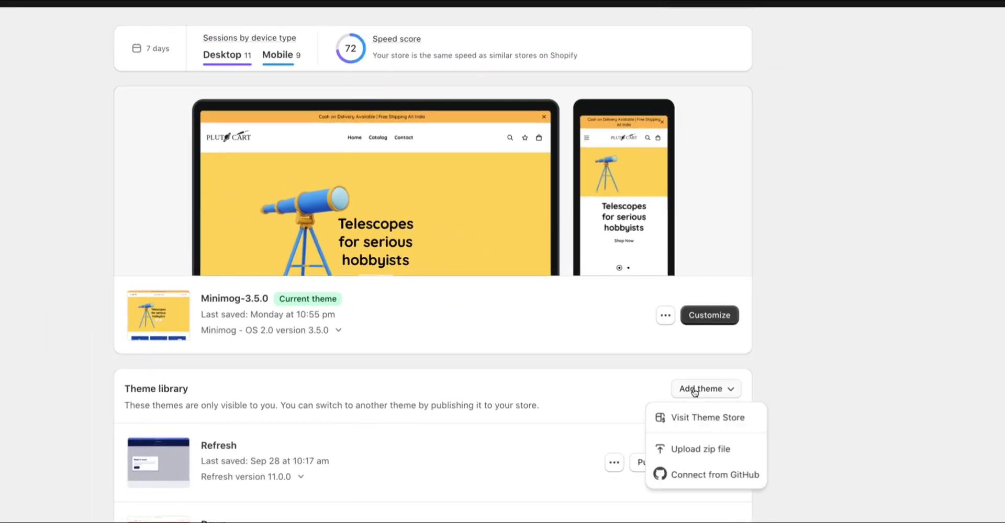
{"action": "left_click", "coordinate": [711, 447]}
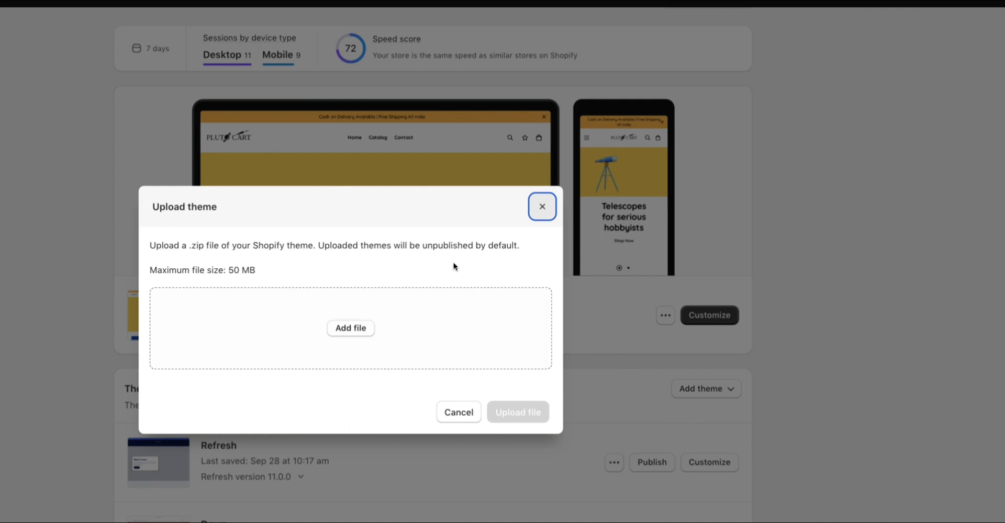
{"action": "left_click", "coordinate": [345, 335]}
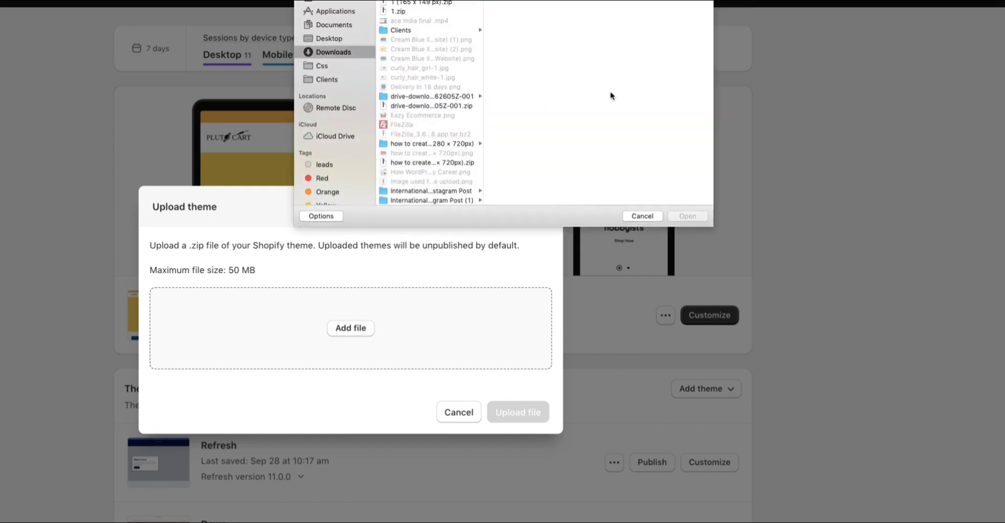
{"action": "left_click", "coordinate": [328, 38]}
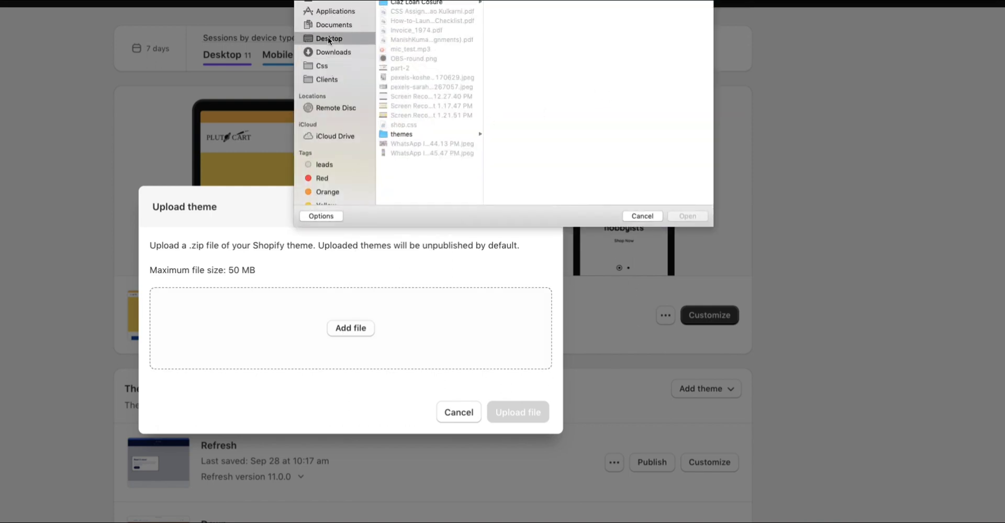
{"action": "left_click", "coordinate": [409, 138]}
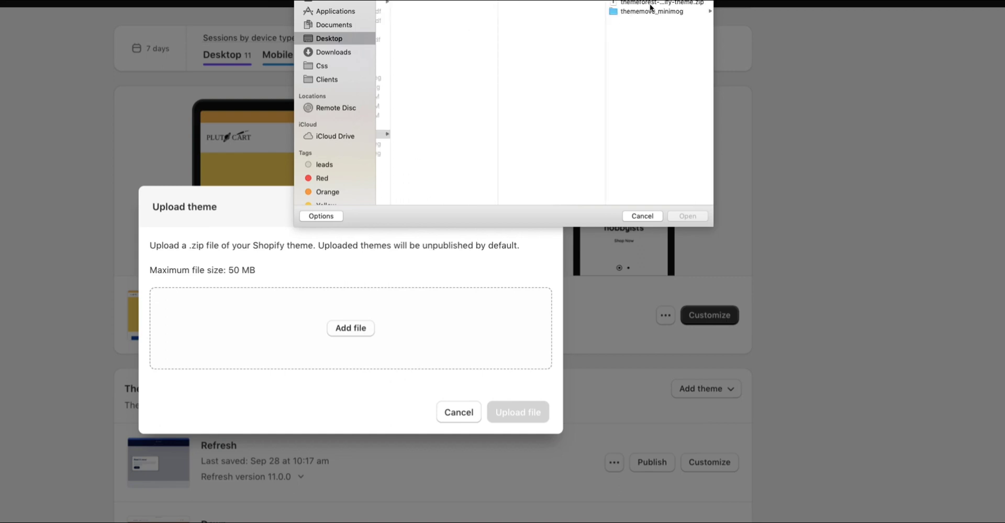
{"action": "left_click", "coordinate": [650, 3]}
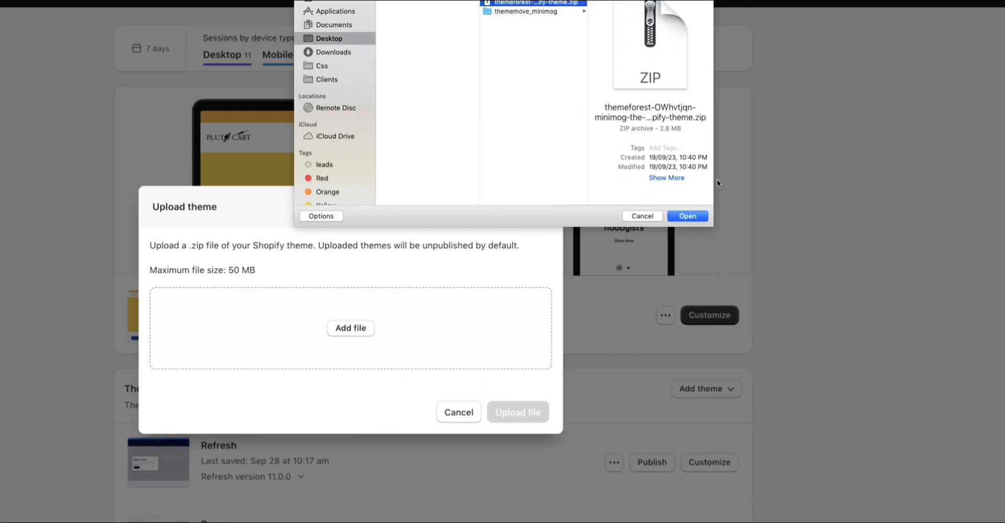
{"action": "left_click", "coordinate": [688, 216]}
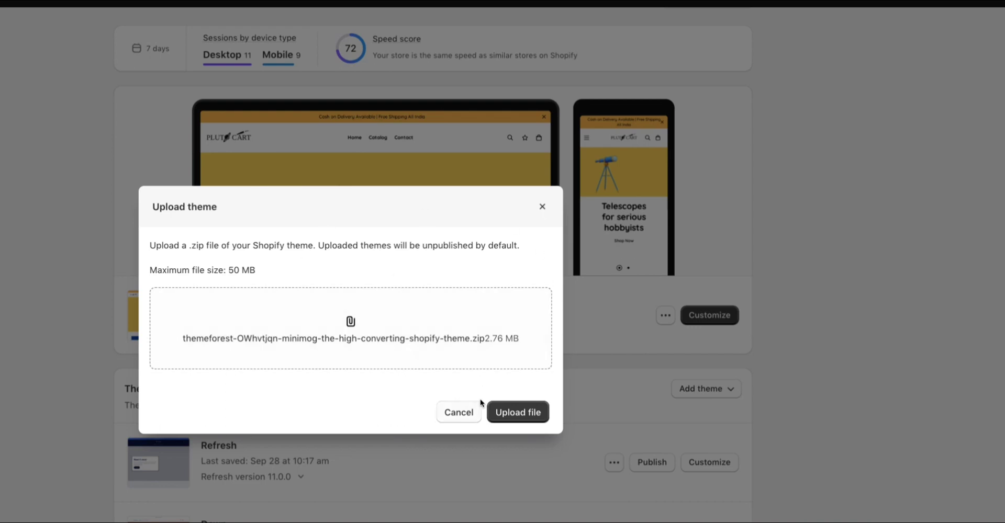
{"action": "left_click", "coordinate": [470, 414]}
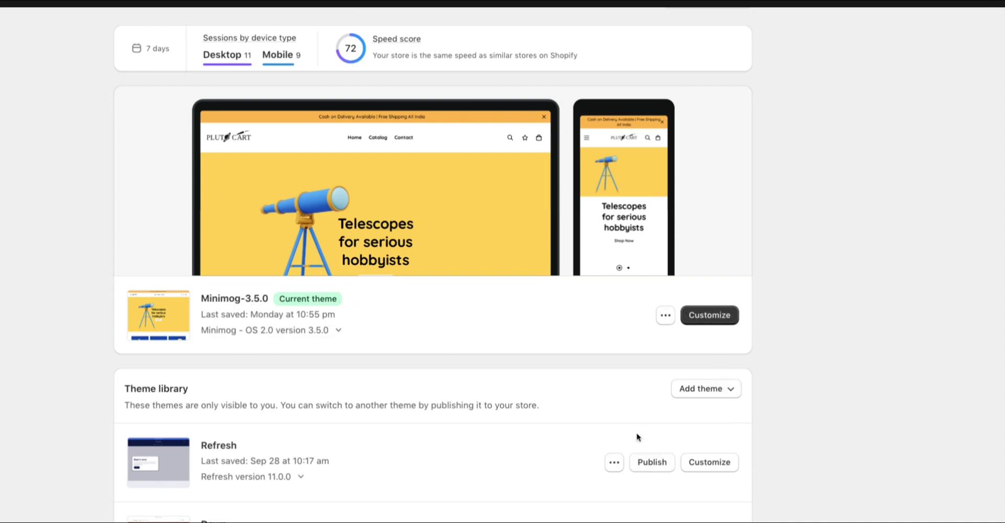
View the live store from the Themes page and look through its homepage banner, category tiles and weekly highlights
{"action": "scroll", "coordinate": [636, 435], "scroll_direction": "down", "scroll_amount": 2}
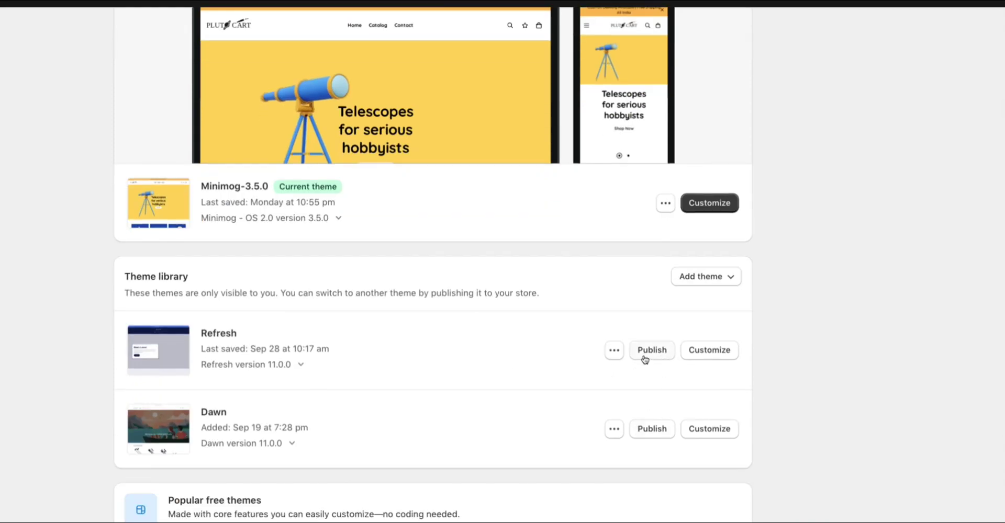
{"action": "scroll", "coordinate": [530, 207], "scroll_direction": "up", "scroll_amount": 2}
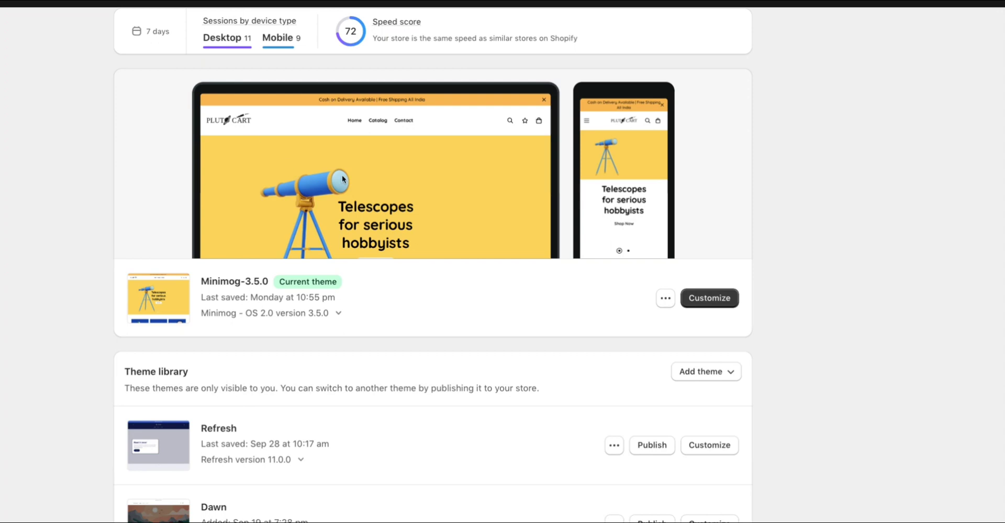
{"action": "scroll", "coordinate": [342, 178], "scroll_direction": "up", "scroll_amount": 2}
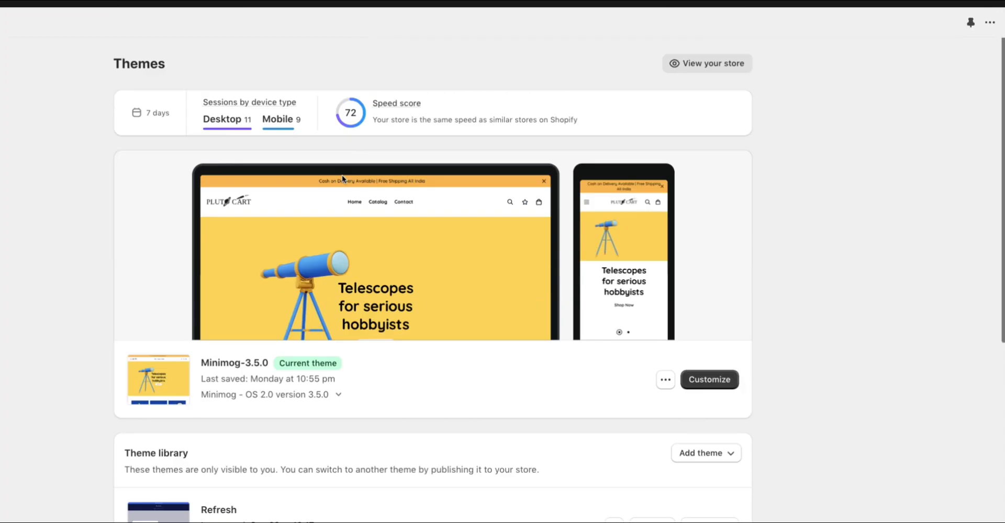
{"action": "left_click", "coordinate": [723, 70]}
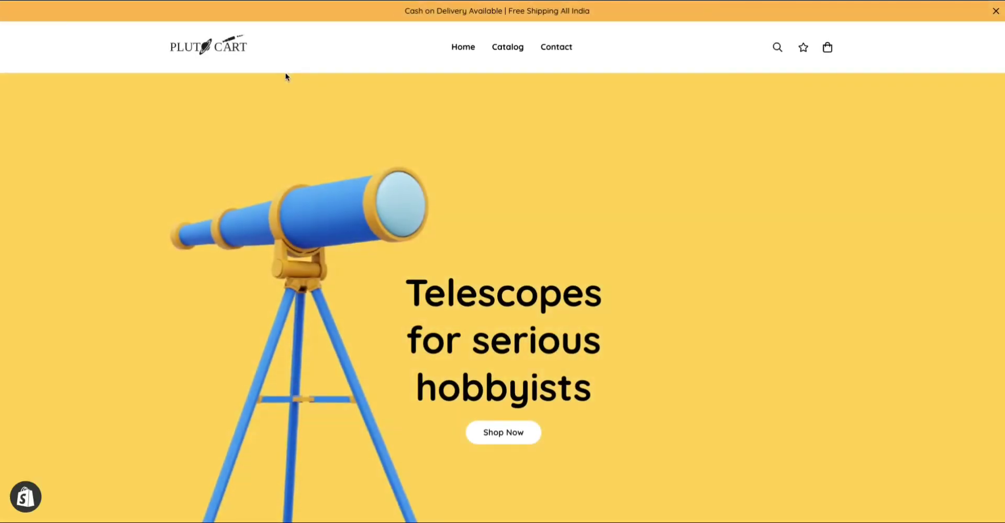
{"action": "scroll", "coordinate": [501, 309], "scroll_direction": "down", "scroll_amount": 10}
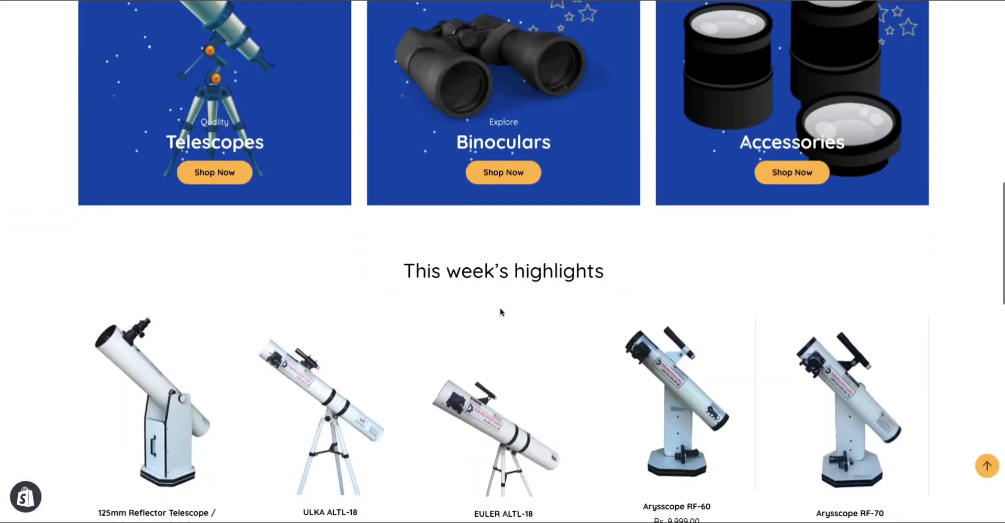
{"action": "scroll", "coordinate": [499, 309], "scroll_direction": "down", "scroll_amount": 15}
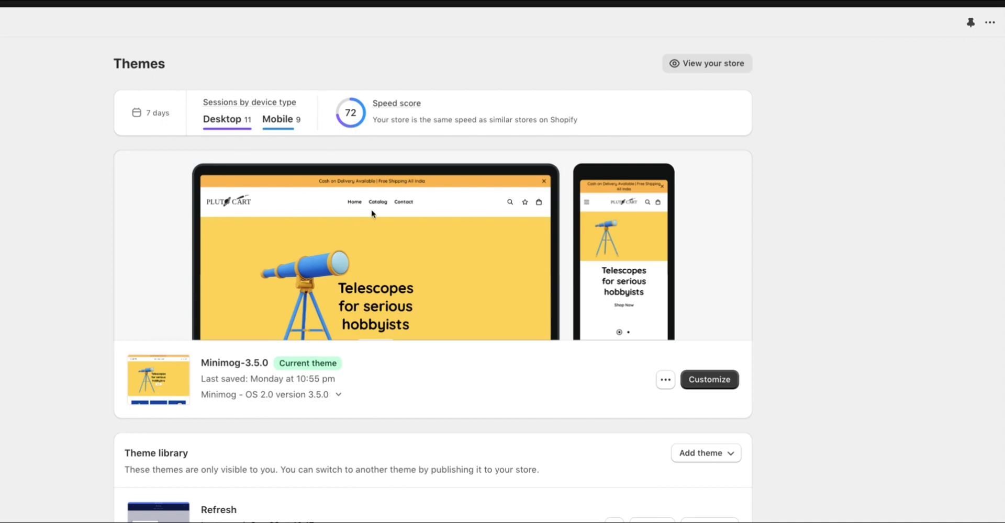
Switch to the Minimog demo store and browse its homepage through the Shop by Categories section
{"action": "scroll", "coordinate": [373, 213], "scroll_direction": "down", "scroll_amount": 5}
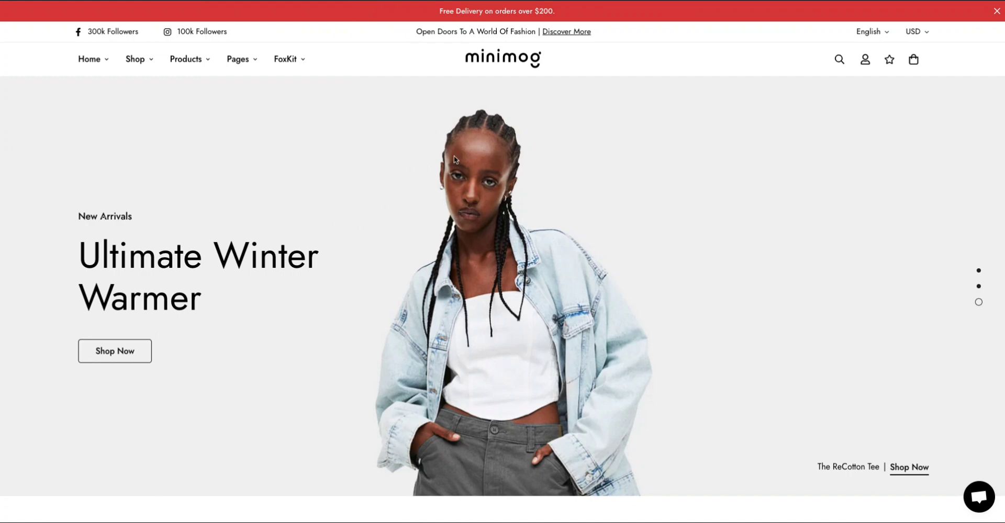
{"action": "scroll", "coordinate": [510, 233], "scroll_direction": "down", "scroll_amount": 10}
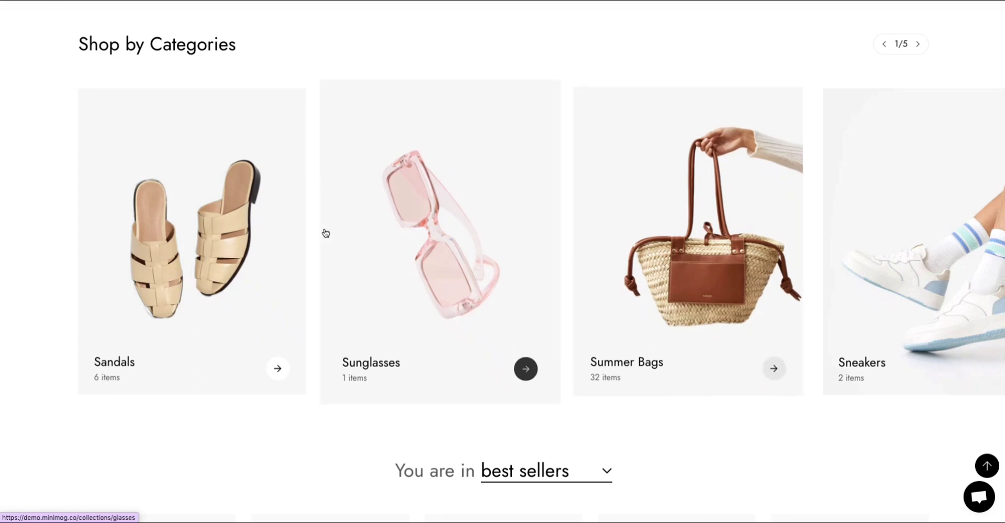
{"action": "scroll", "coordinate": [381, 85], "scroll_direction": "up", "scroll_amount": 10}
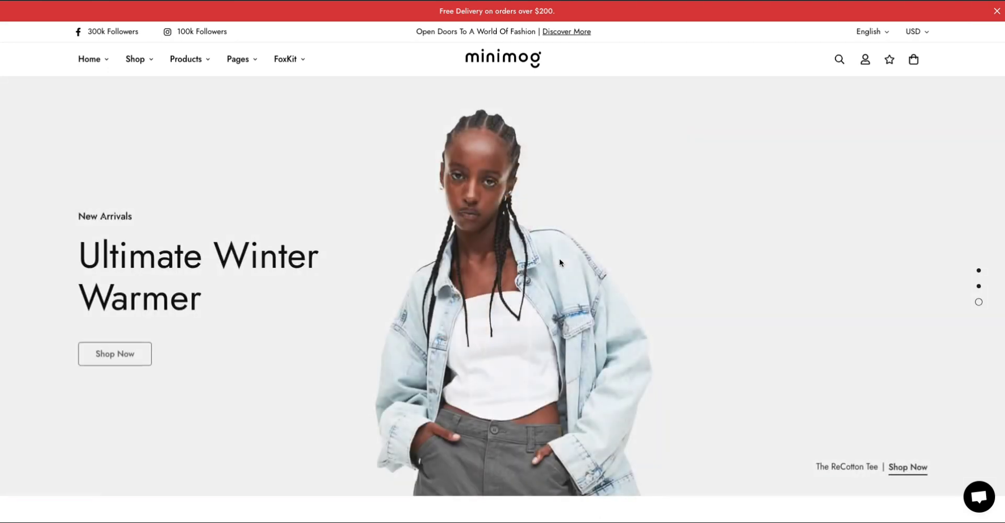
Cycle through the three hero slides on the Minimog demo homepage and return to the Responsible Denim Lab slide
{"action": "left_click", "coordinate": [977, 271]}
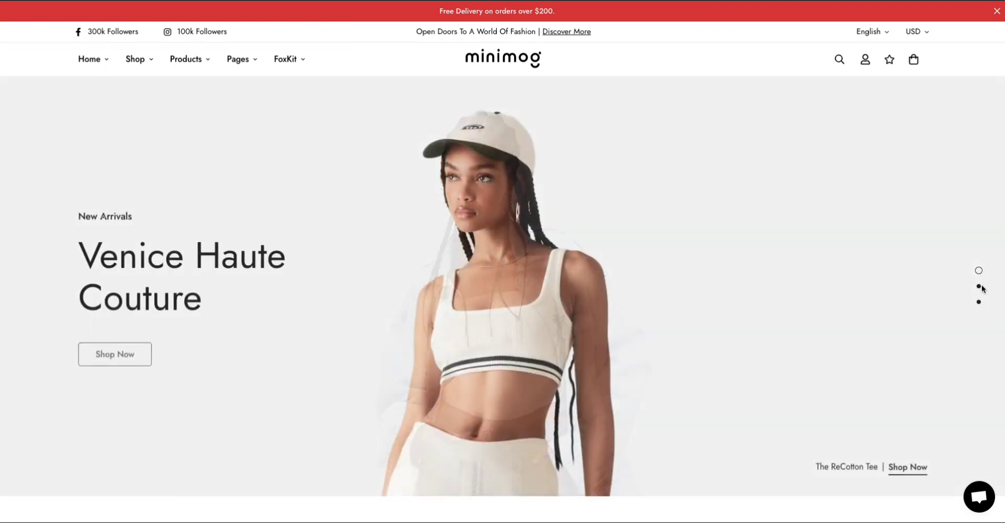
{"action": "left_click", "coordinate": [979, 287]}
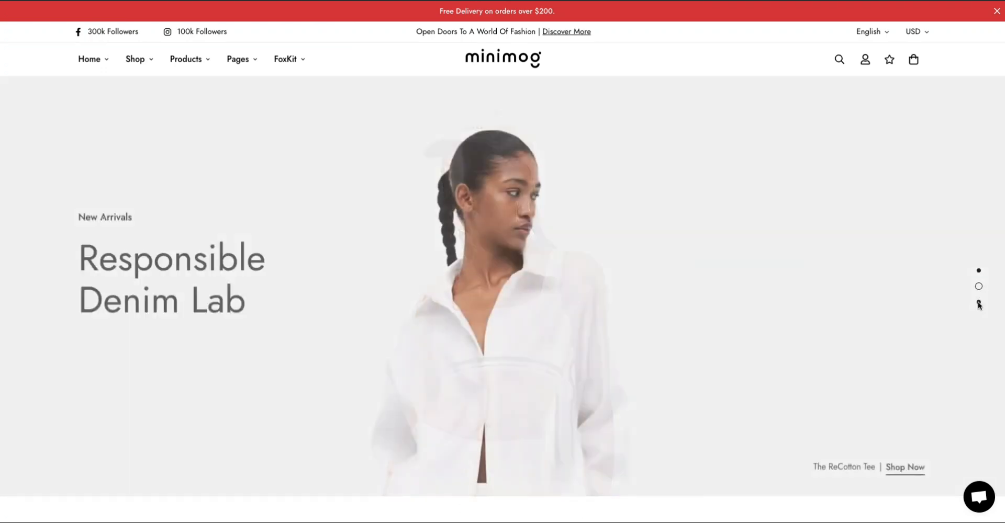
{"action": "left_click", "coordinate": [978, 302]}
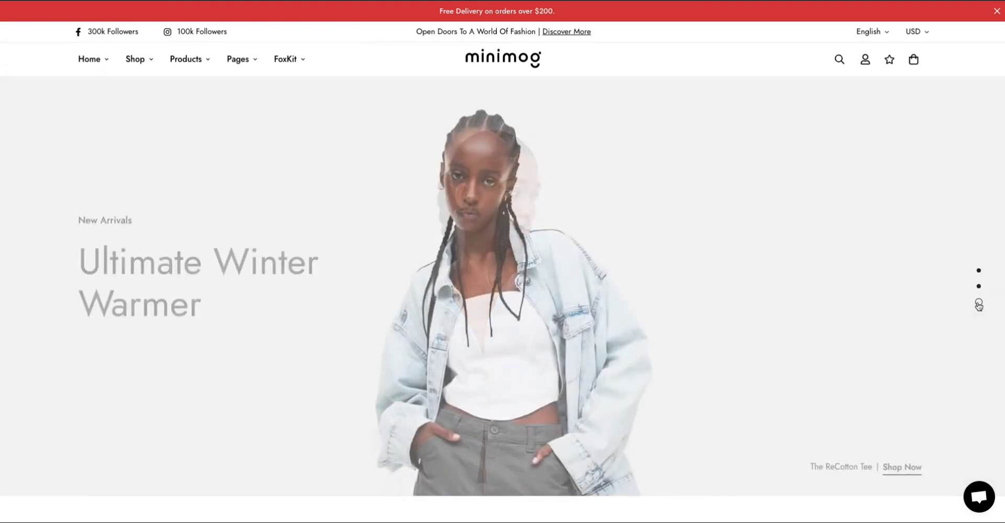
{"action": "left_click", "coordinate": [978, 271]}
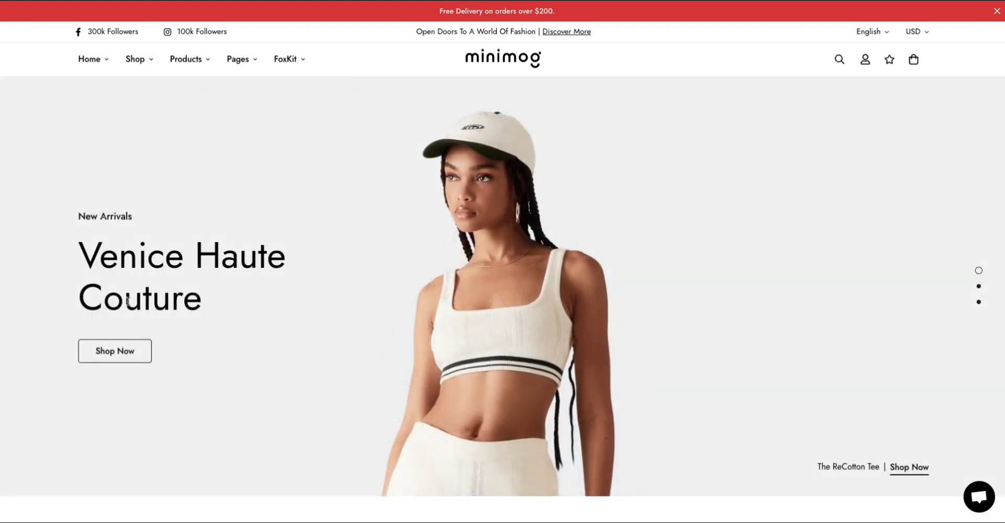
{"action": "left_click", "coordinate": [978, 286]}
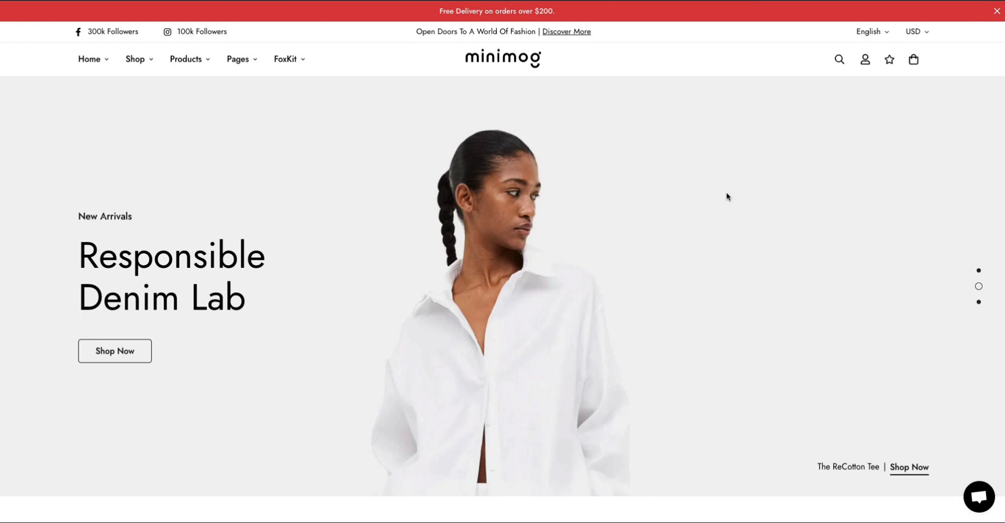
Show the Ultimate Winter Warmer slide and follow its Shop Now link beside The ReCotton Tee
{"action": "scroll", "coordinate": [726, 193], "scroll_direction": "down", "scroll_amount": 3}
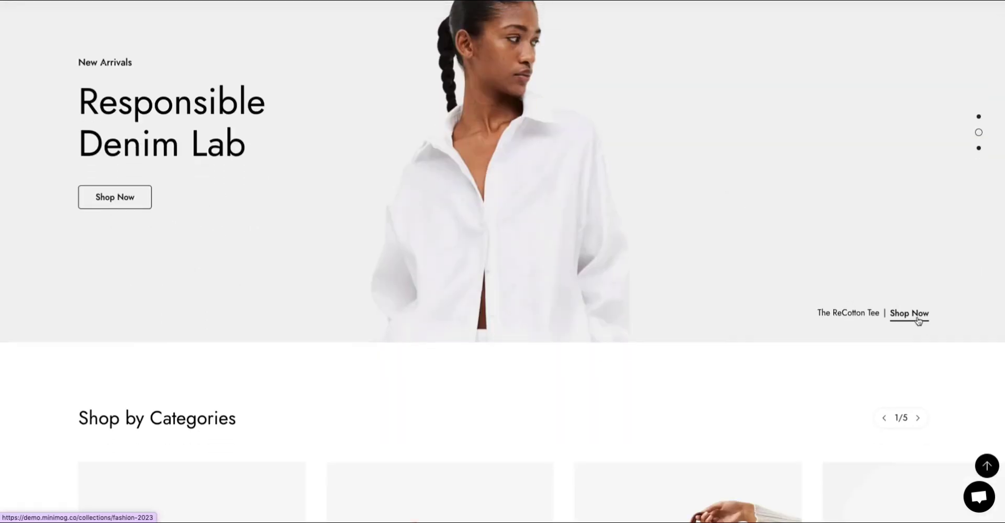
{"action": "scroll", "coordinate": [917, 316], "scroll_direction": "up", "scroll_amount": 5}
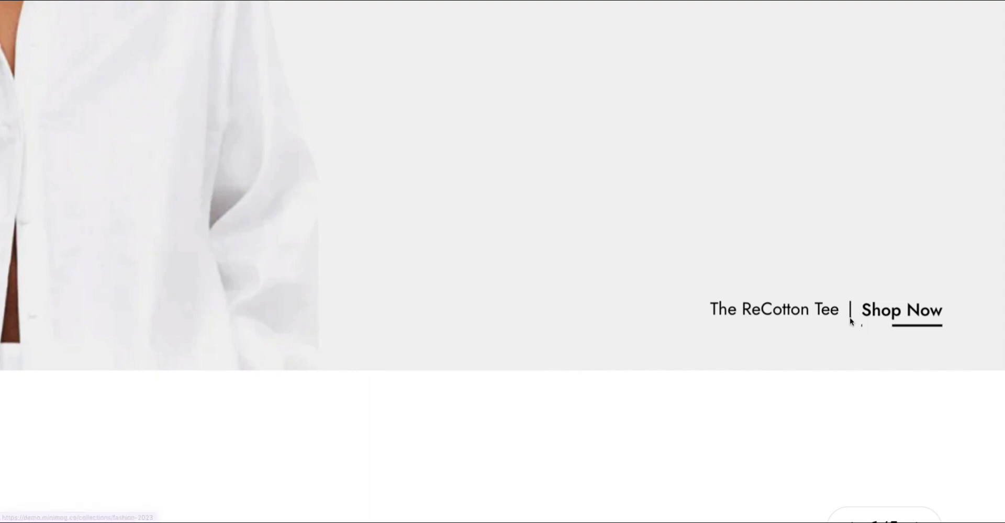
{"action": "scroll", "coordinate": [892, 257], "scroll_direction": "up", "scroll_amount": 3}
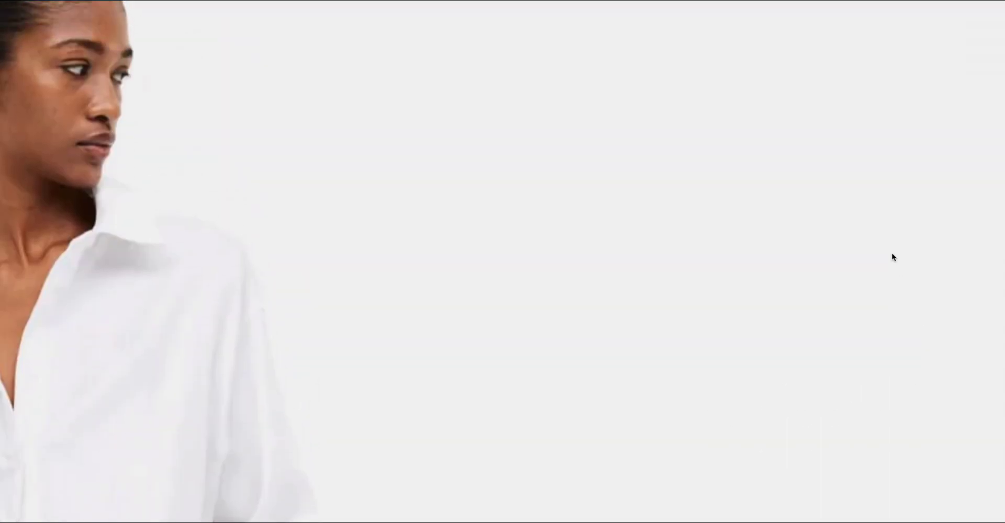
{"action": "scroll", "coordinate": [892, 257], "scroll_direction": "down", "scroll_amount": 5}
{"action": "scroll", "coordinate": [887, 259], "scroll_direction": "up", "scroll_amount": 3}
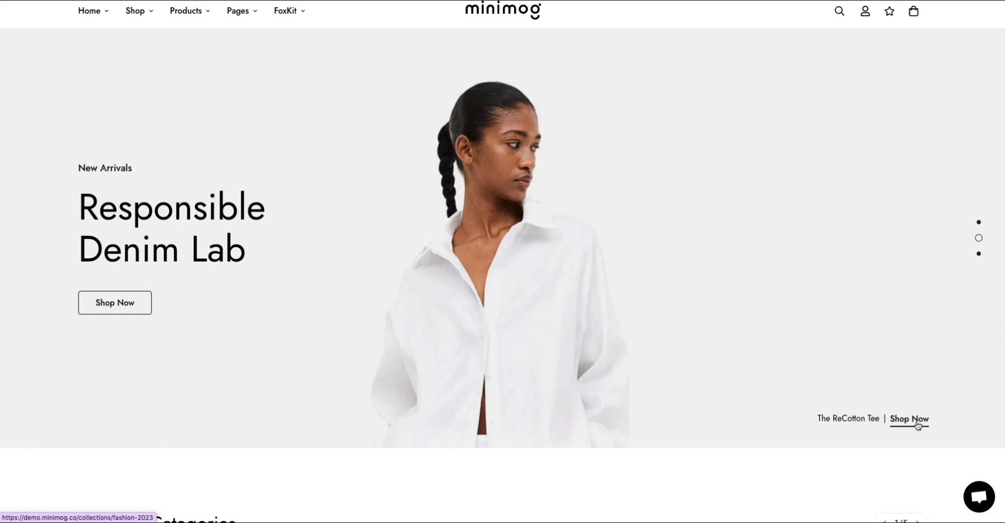
{"action": "left_click", "coordinate": [978, 254]}
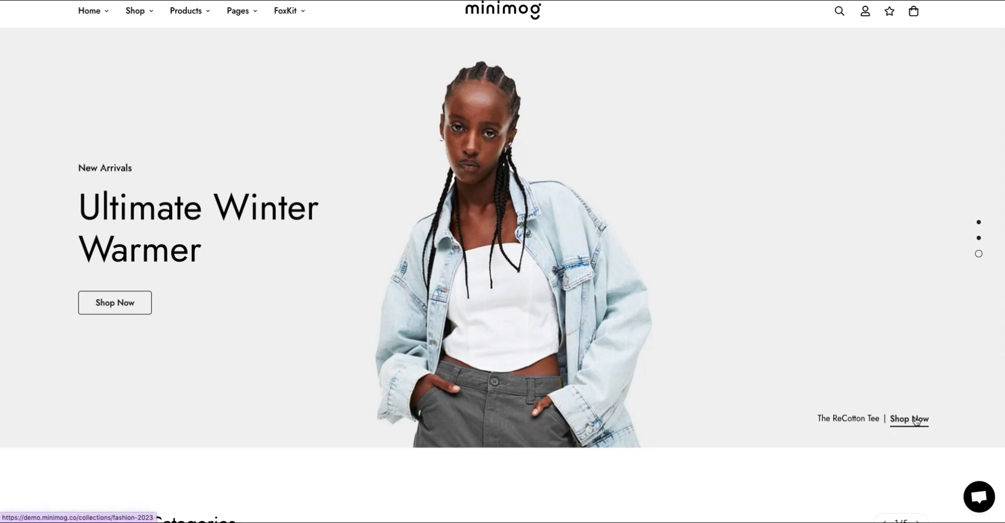
{"action": "left_click", "coordinate": [915, 421]}
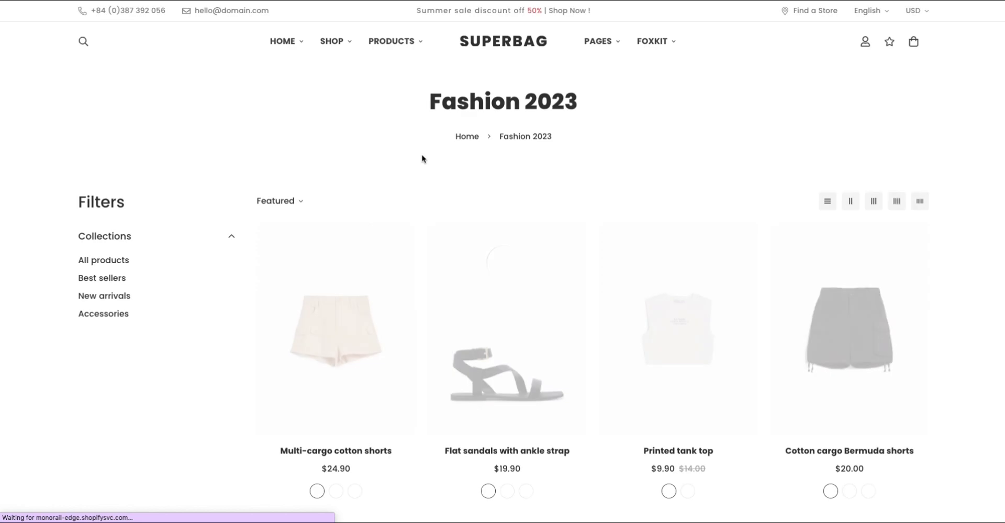
Look through the product cards in the Fashion 2023 collection, including their alternate images and colour swatches
{"action": "mouse_move", "coordinate": [508, 256]}
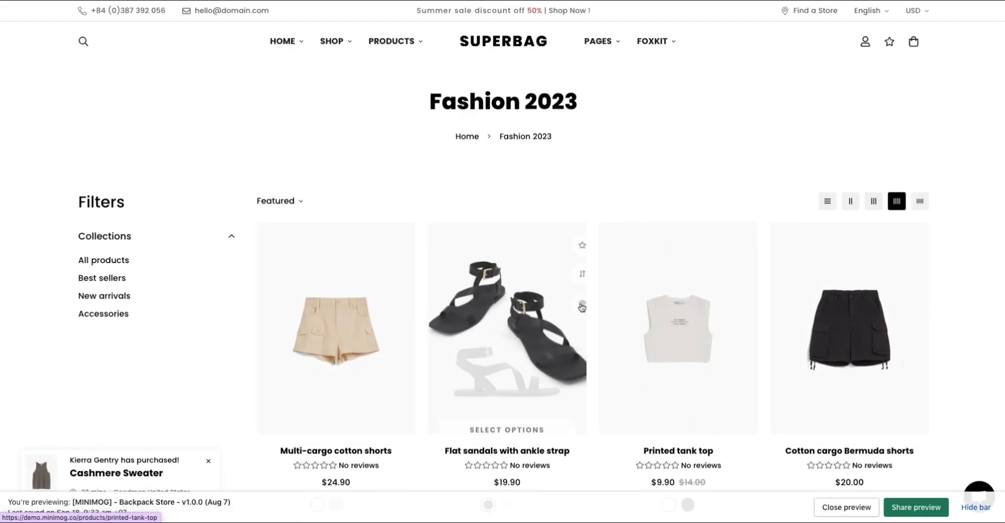
{"action": "scroll", "coordinate": [578, 305], "scroll_direction": "down", "scroll_amount": 4}
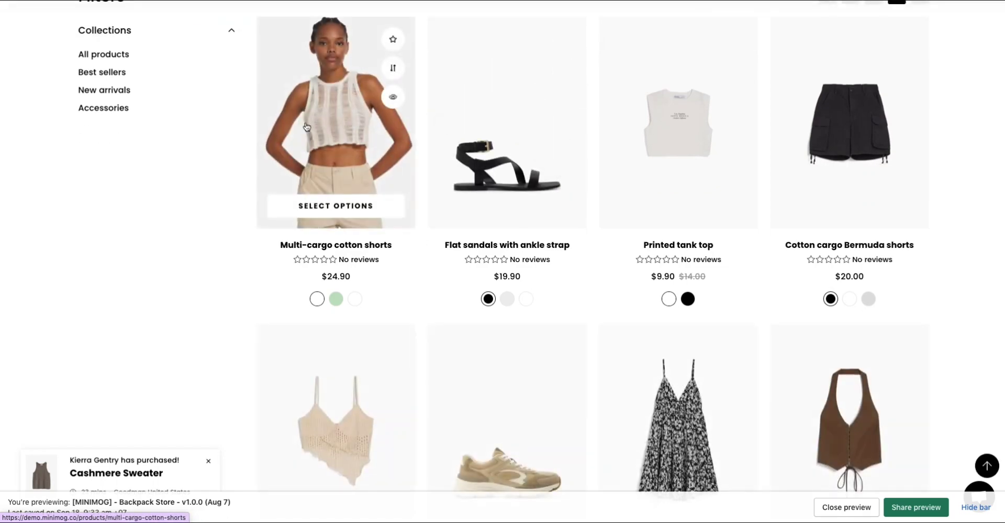
{"action": "scroll", "coordinate": [305, 126], "scroll_direction": "up", "scroll_amount": 4}
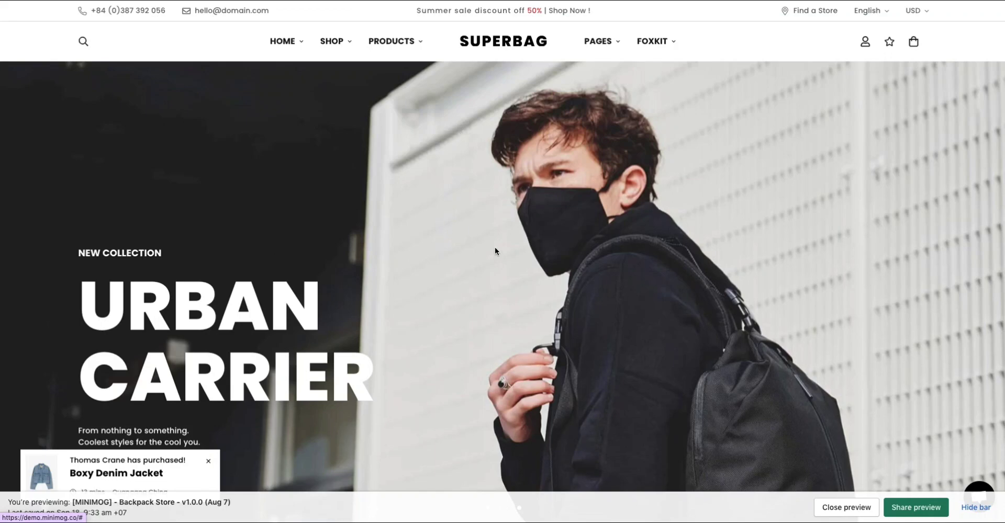
Browse the Superbag backpack demo homepage from the Urban Carrier hero to the Travel Bag, Work Bag and Sling Bag tiles
{"action": "scroll", "coordinate": [494, 251], "scroll_direction": "down", "scroll_amount": 5}
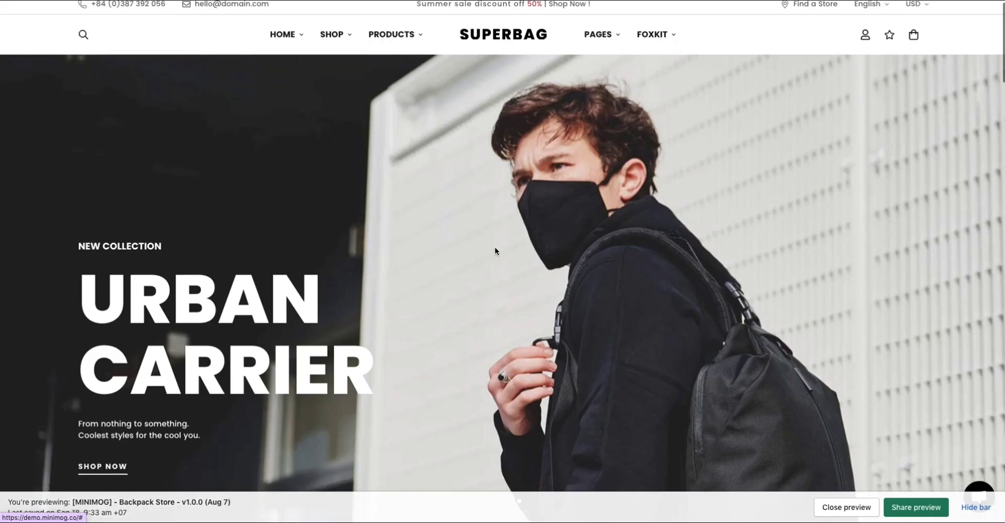
{"action": "scroll", "coordinate": [494, 251], "scroll_direction": "down", "scroll_amount": 10}
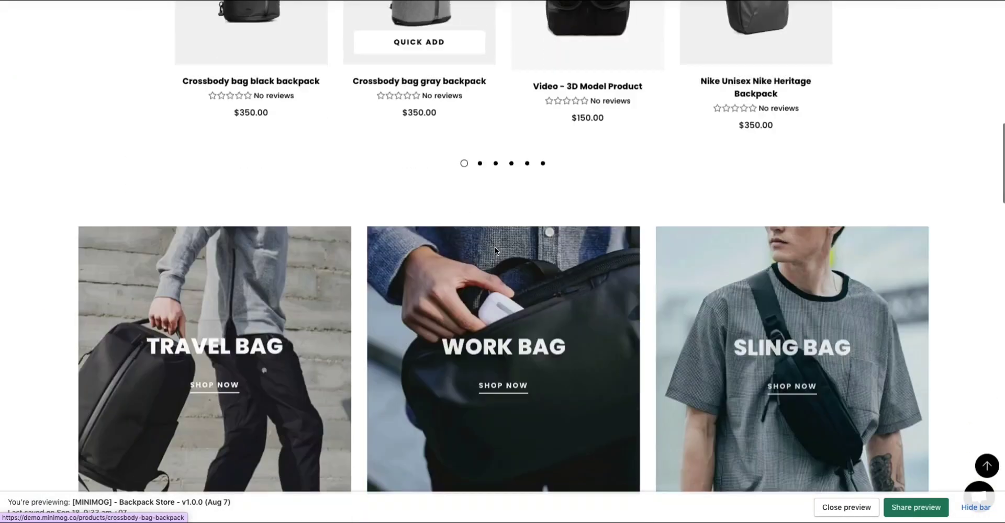
{"action": "scroll", "coordinate": [495, 251], "scroll_direction": "up", "scroll_amount": 15}
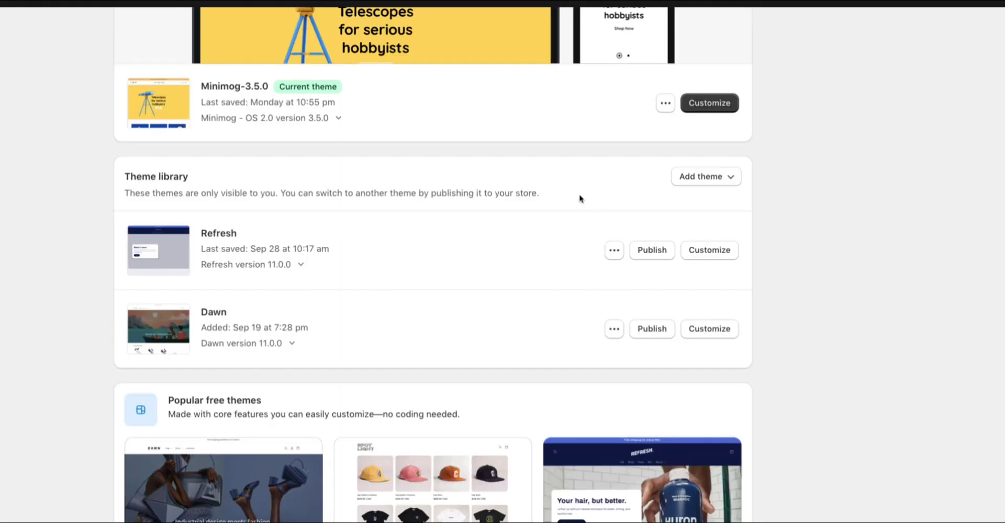
Open the current Minimog-3.5.0 theme for customizing and look over its home page in the mobile preview
{"action": "scroll", "coordinate": [579, 199], "scroll_direction": "up", "scroll_amount": 5}
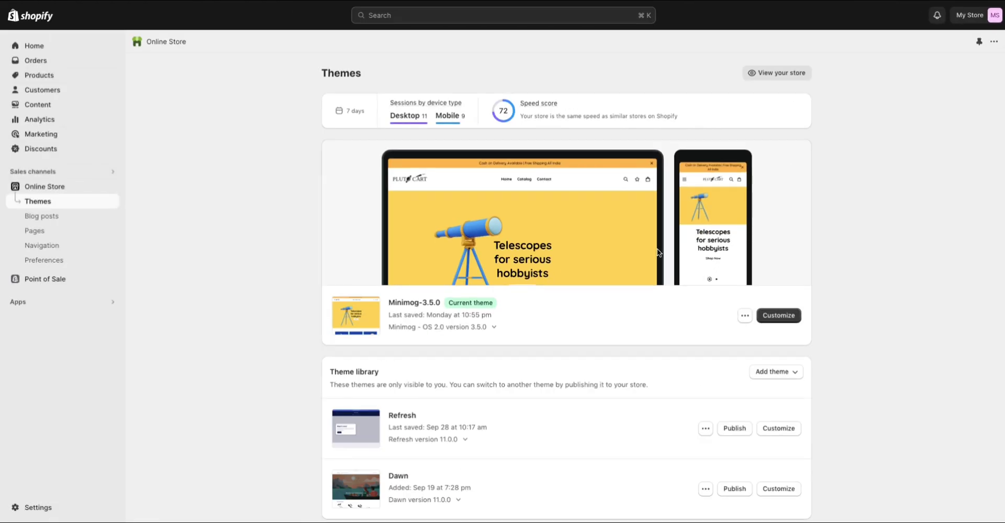
{"action": "left_click", "coordinate": [778, 316]}
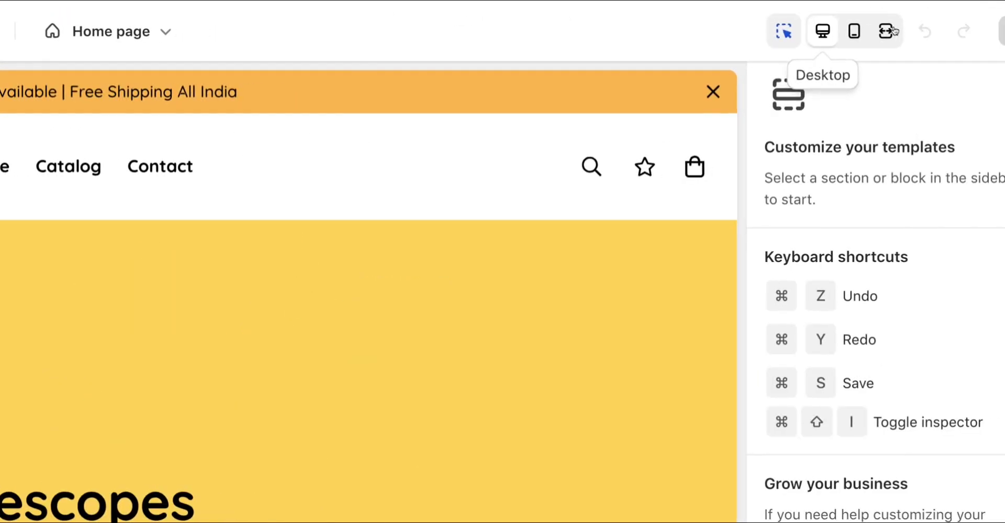
{"action": "left_click", "coordinate": [853, 38]}
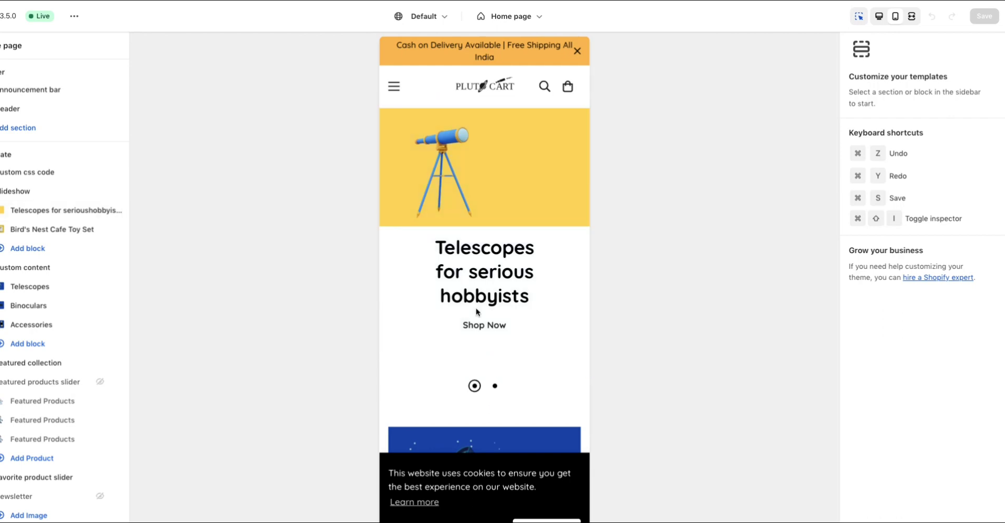
{"action": "scroll", "coordinate": [475, 308], "scroll_direction": "down", "scroll_amount": 5}
{"action": "scroll", "coordinate": [475, 308], "scroll_direction": "up", "scroll_amount": 5}
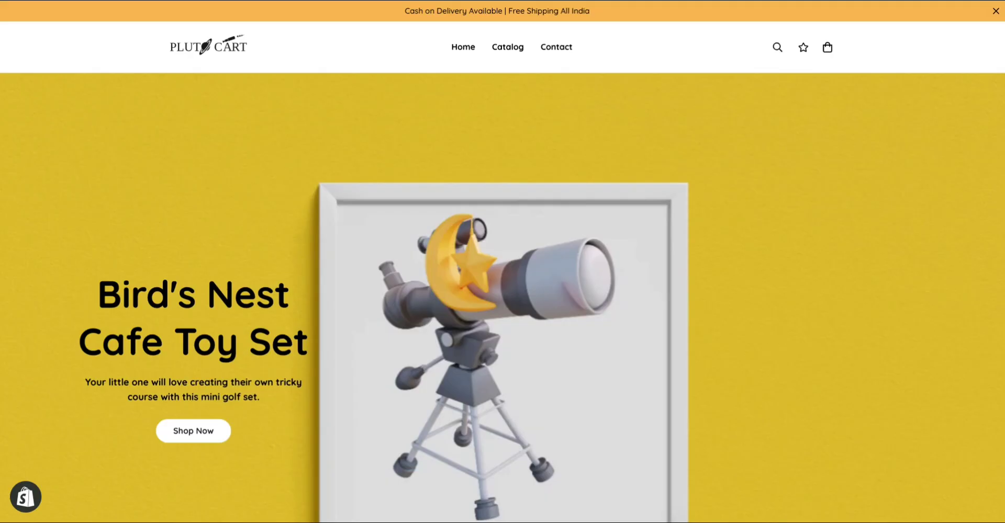
Compare the live storefront with the home page's desktop preview, and exit the theme editor
{"action": "scroll", "coordinate": [219, 274], "scroll_direction": "down", "scroll_amount": 2}
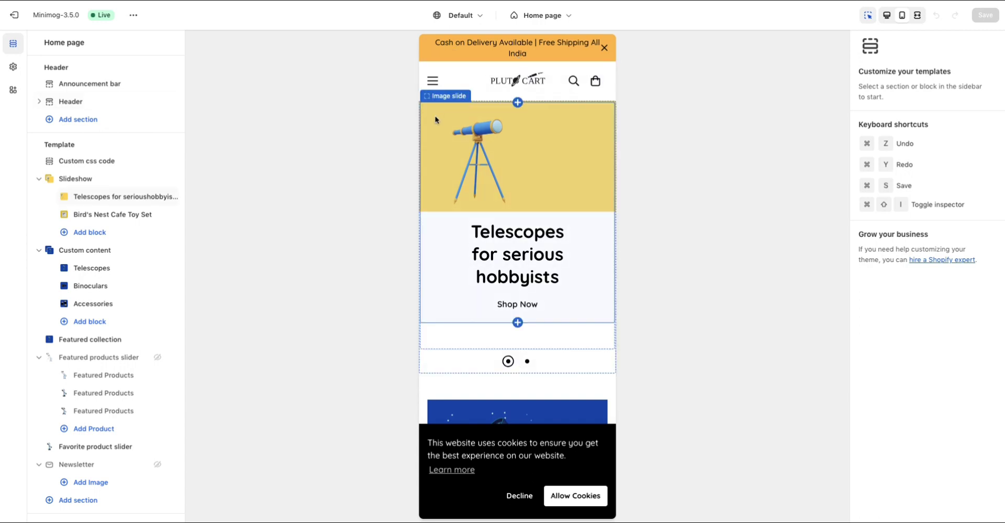
{"action": "left_click", "coordinate": [887, 19]}
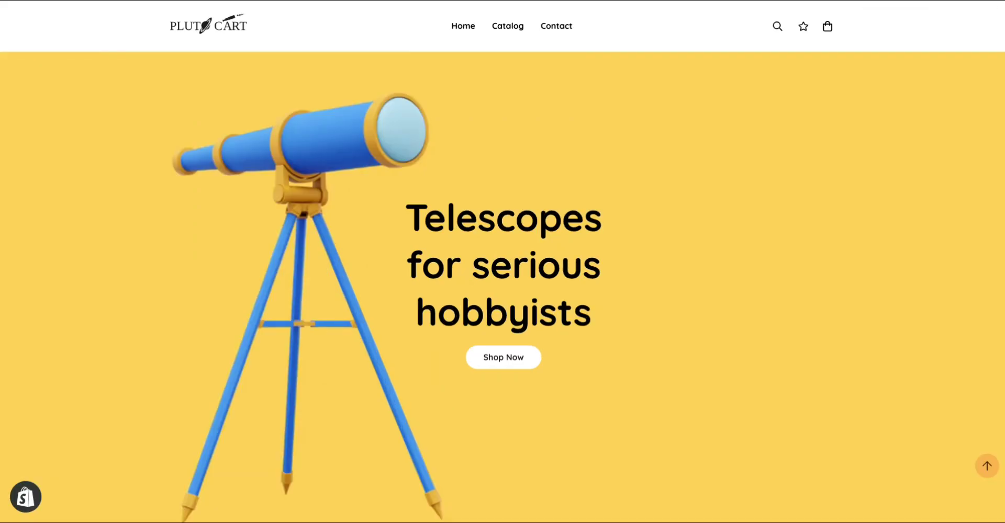
{"action": "scroll", "coordinate": [502, 261], "scroll_direction": "down", "scroll_amount": 8}
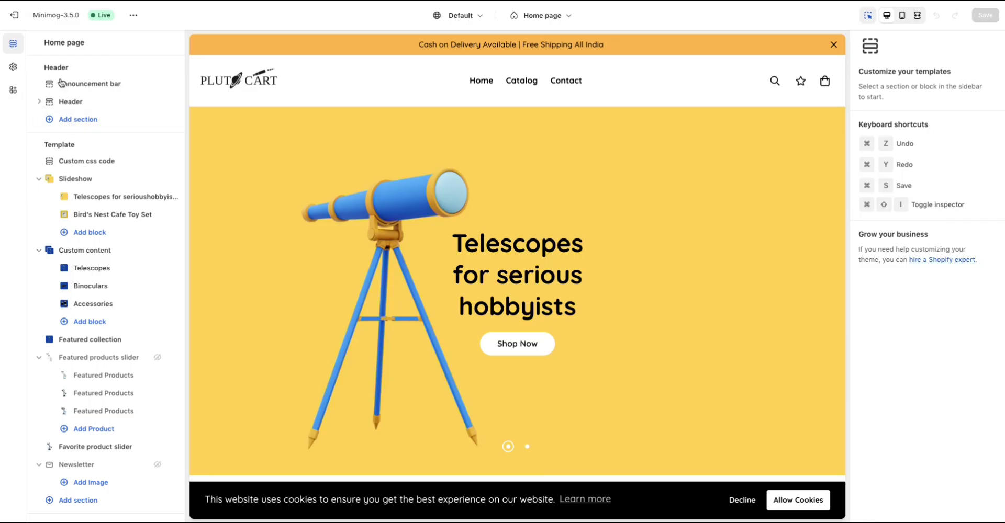
{"action": "left_click", "coordinate": [17, 19]}
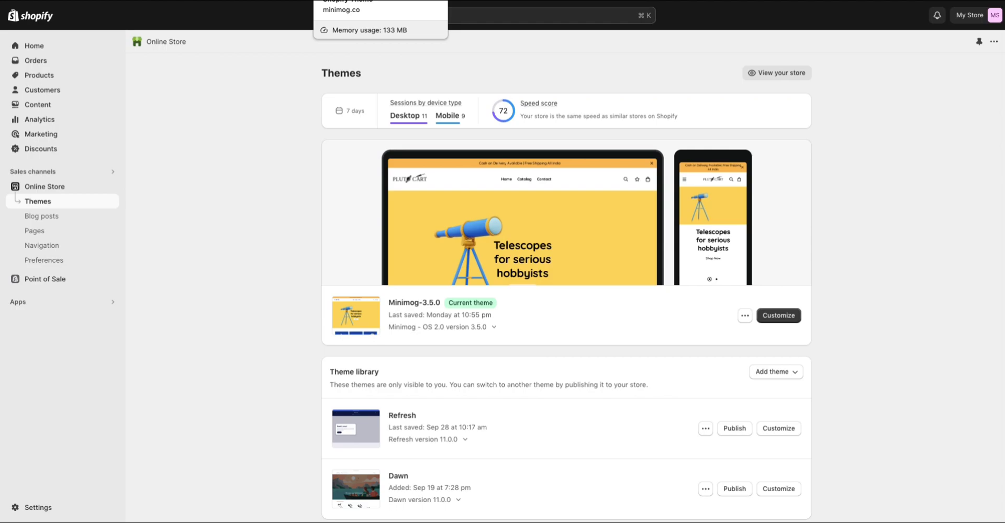
Switch to the Minimog theme website and look through its demo gallery for all industries
{"action": "left_click", "coordinate": [355, 2]}
{"action": "left_click", "coordinate": [497, 128]}
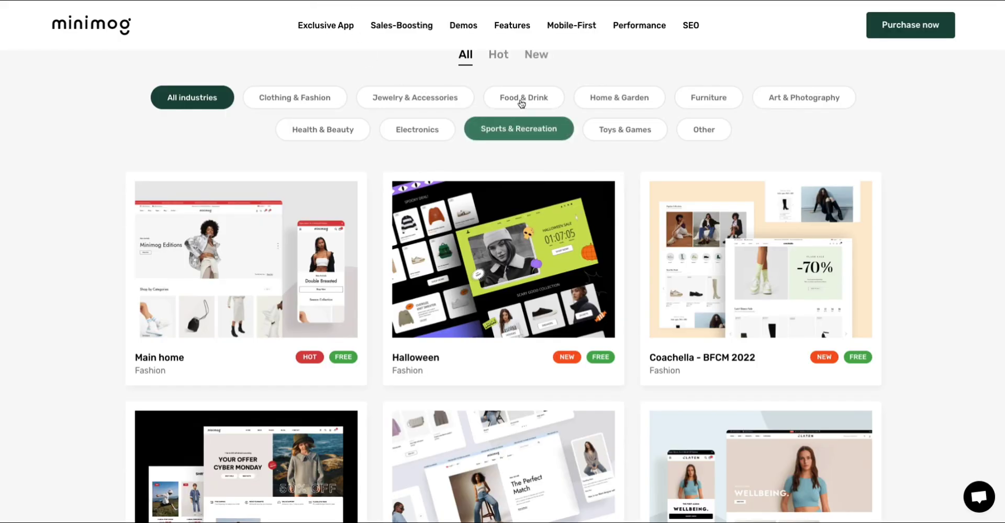
{"action": "scroll", "coordinate": [529, 99], "scroll_direction": "down", "scroll_amount": 15}
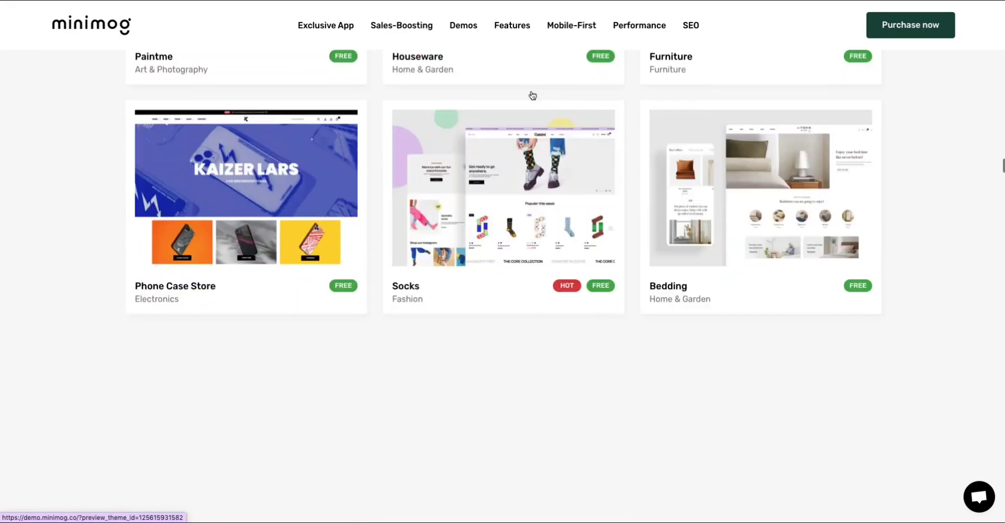
{"action": "scroll", "coordinate": [532, 95], "scroll_direction": "down", "scroll_amount": 20}
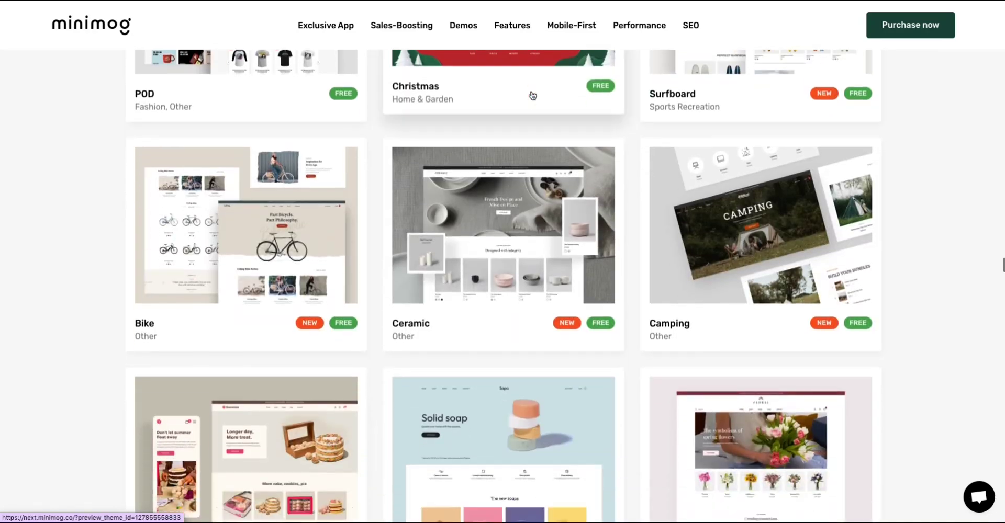
{"action": "scroll", "coordinate": [532, 96], "scroll_direction": "down", "scroll_amount": 15}
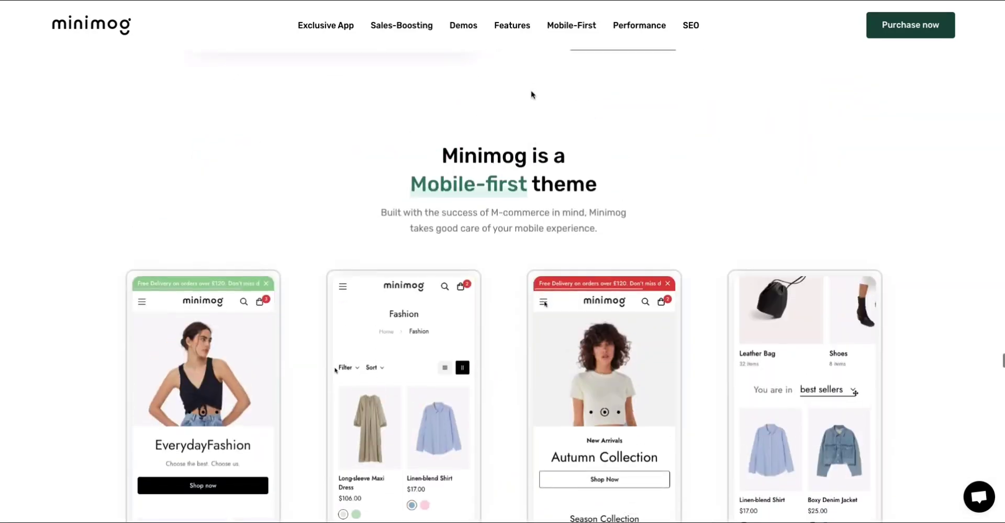
Examine the Mobile-first theme showcase and the Shop pages layout designs on the Minimog website
{"action": "scroll", "coordinate": [531, 89], "scroll_direction": "up", "scroll_amount": 10}
{"action": "scroll", "coordinate": [530, 90], "scroll_direction": "down", "scroll_amount": 15}
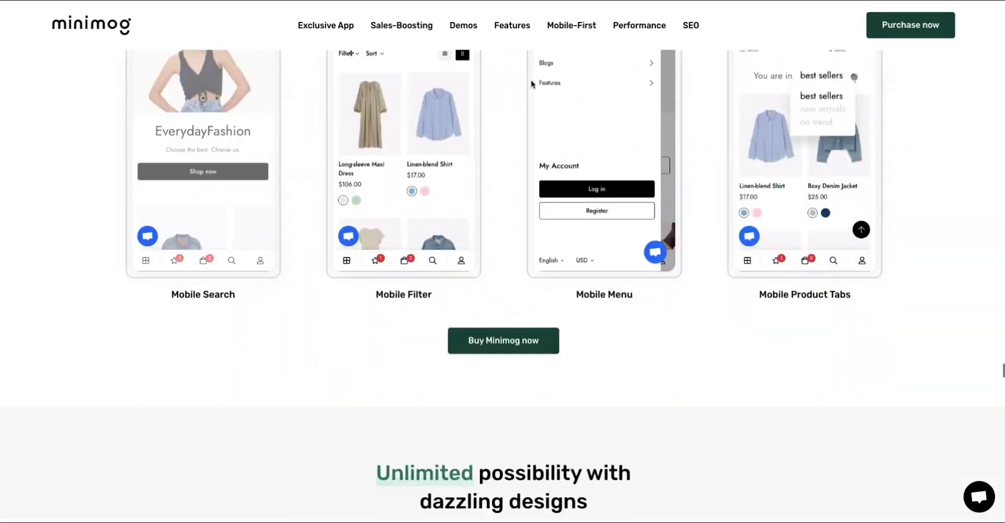
{"action": "scroll", "coordinate": [531, 80], "scroll_direction": "up", "scroll_amount": 4}
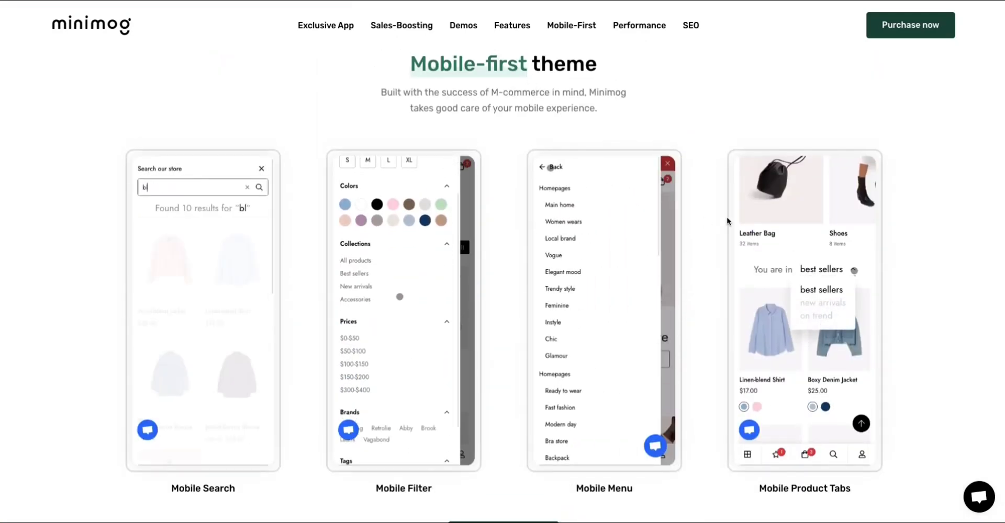
{"action": "scroll", "coordinate": [667, 233], "scroll_direction": "down", "scroll_amount": 10}
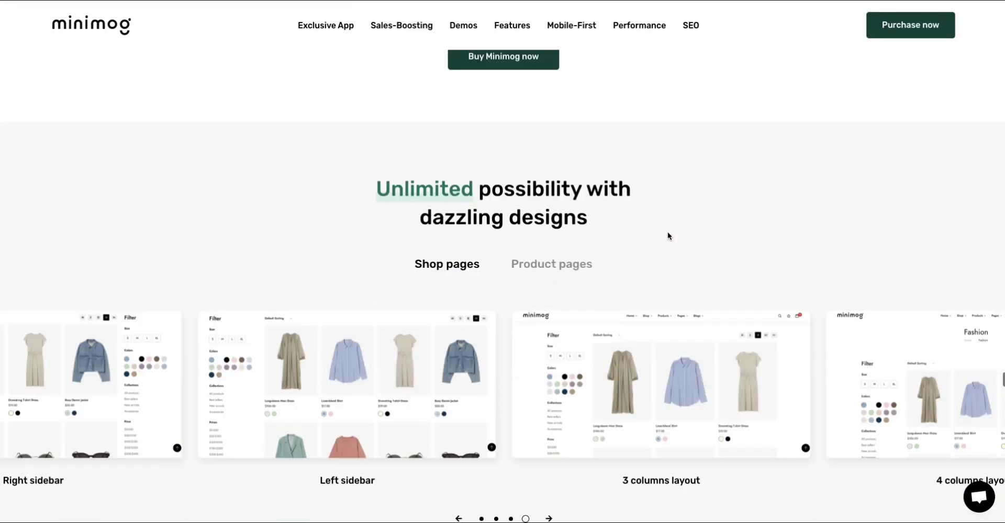
{"action": "scroll", "coordinate": [667, 236], "scroll_direction": "down", "scroll_amount": 2}
{"action": "scroll", "coordinate": [667, 235], "scroll_direction": "up", "scroll_amount": 12}
{"action": "scroll", "coordinate": [667, 235], "scroll_direction": "down", "scroll_amount": 2}
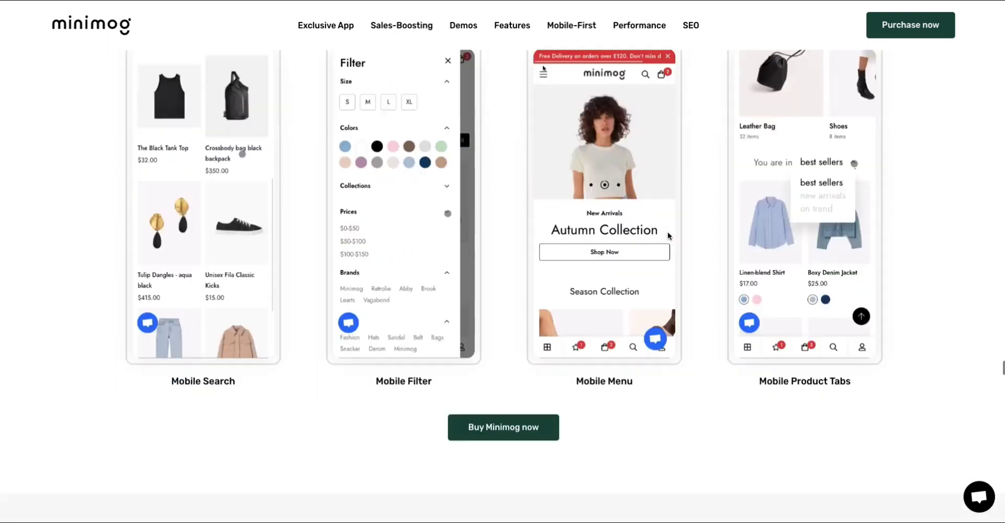
{"action": "scroll", "coordinate": [667, 235], "scroll_direction": "down", "scroll_amount": 7}
{"action": "scroll", "coordinate": [668, 235], "scroll_direction": "up", "scroll_amount": 2}
{"action": "scroll", "coordinate": [667, 235], "scroll_direction": "down", "scroll_amount": 11}
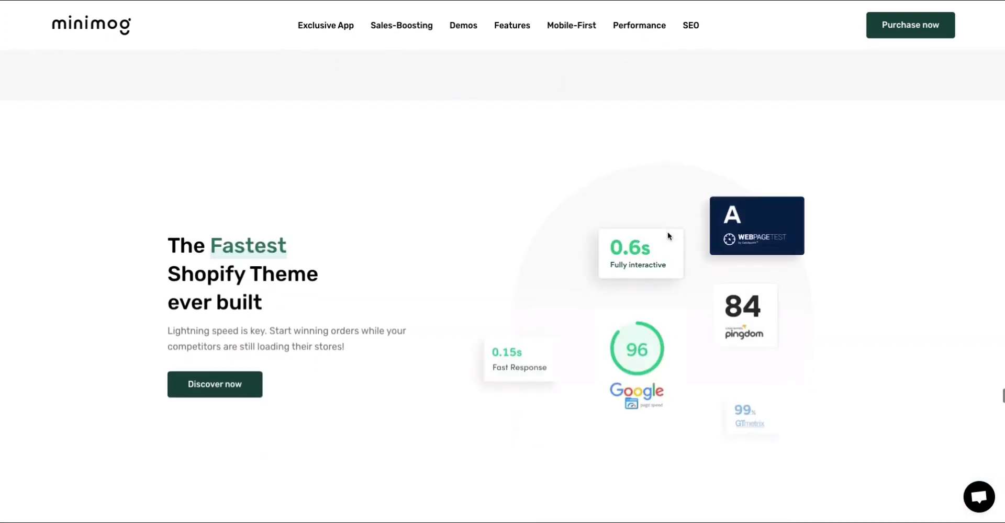
Review the remaining Minimog website sections on performance, awards, partners, testimonials and features down to the footer
{"action": "scroll", "coordinate": [668, 231], "scroll_direction": "down", "scroll_amount": 20}
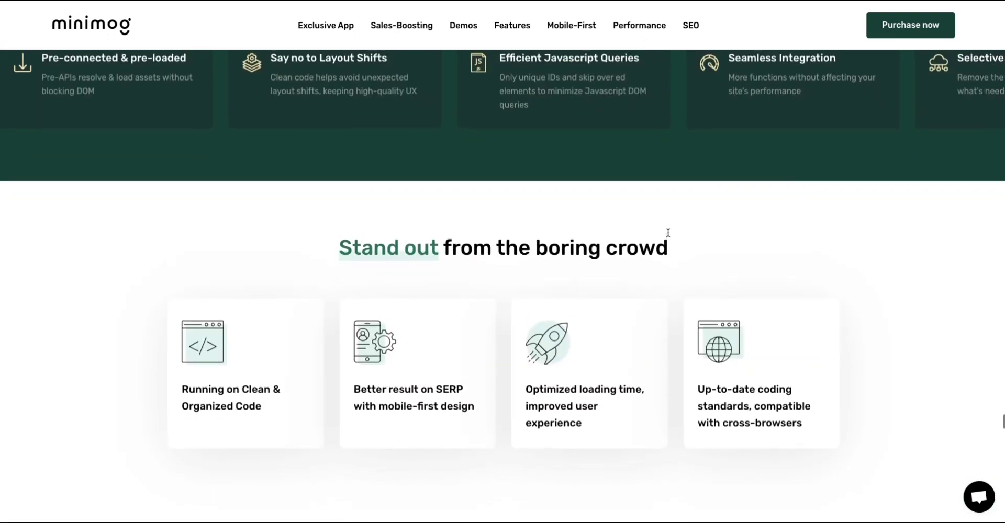
{"action": "scroll", "coordinate": [667, 232], "scroll_direction": "down", "scroll_amount": 7}
{"action": "scroll", "coordinate": [667, 232], "scroll_direction": "up", "scroll_amount": 1}
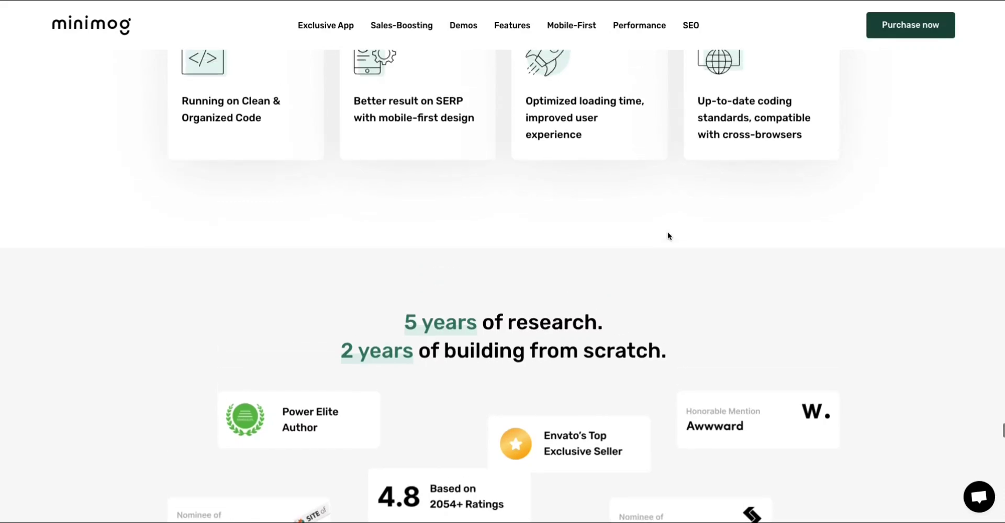
{"action": "scroll", "coordinate": [667, 235], "scroll_direction": "up", "scroll_amount": 1}
{"action": "scroll", "coordinate": [667, 235], "scroll_direction": "down", "scroll_amount": 6}
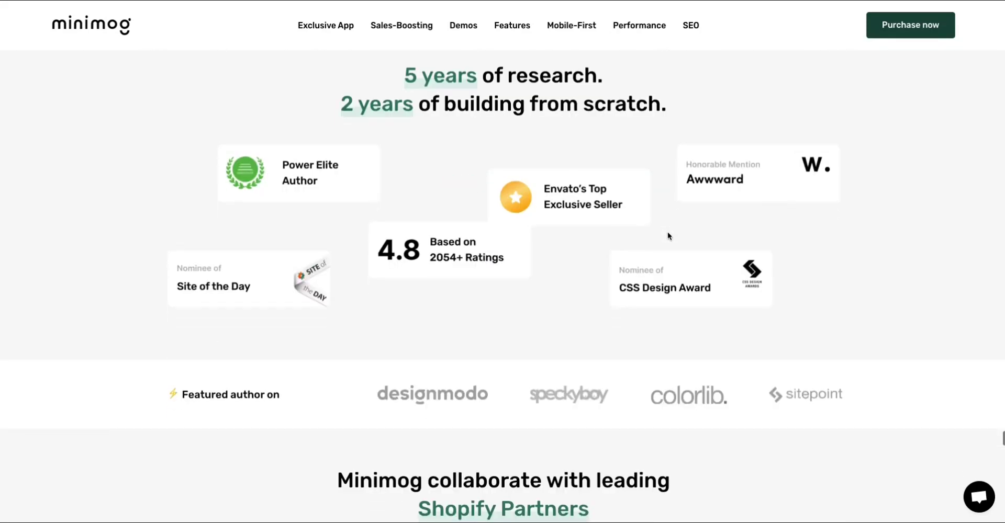
{"action": "scroll", "coordinate": [667, 235], "scroll_direction": "down", "scroll_amount": 6}
{"action": "scroll", "coordinate": [667, 235], "scroll_direction": "down", "scroll_amount": 7}
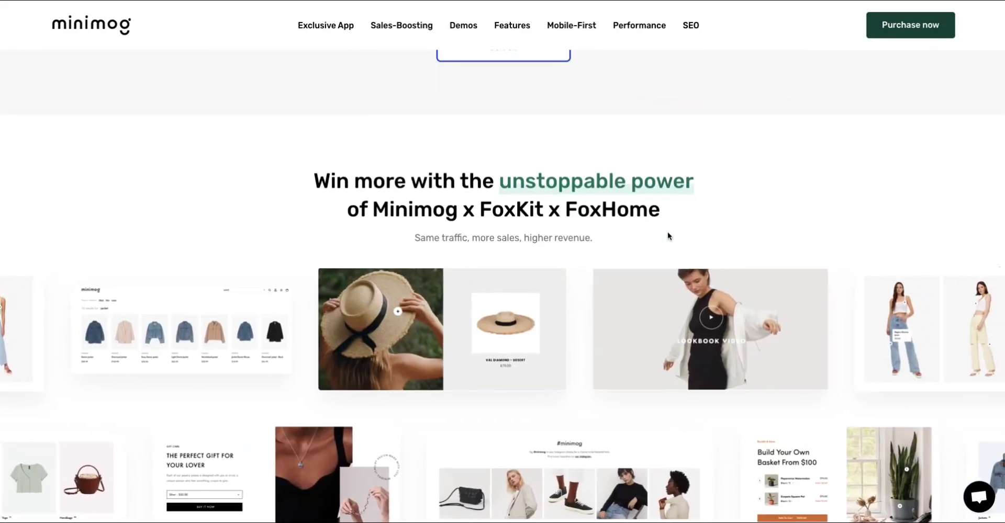
{"action": "scroll", "coordinate": [456, 224], "scroll_direction": "down", "scroll_amount": 15}
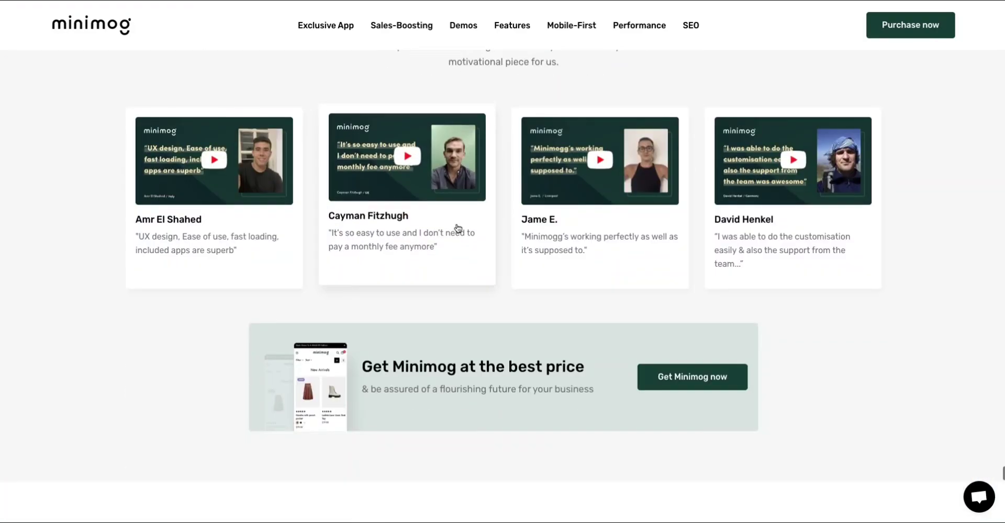
{"action": "scroll", "coordinate": [456, 227], "scroll_direction": "down", "scroll_amount": 11}
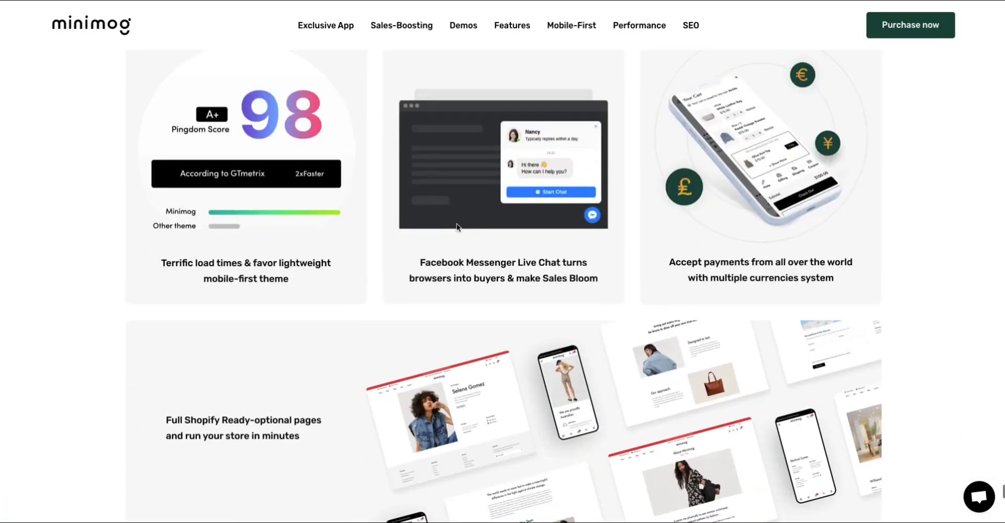
{"action": "scroll", "coordinate": [456, 226], "scroll_direction": "down", "scroll_amount": 12}
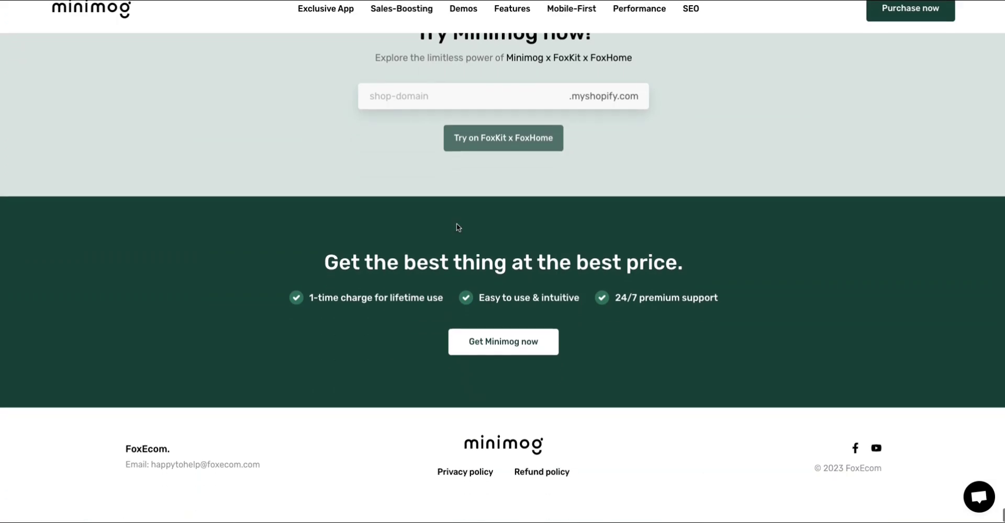
{"action": "scroll", "coordinate": [456, 228], "scroll_direction": "up", "scroll_amount": 2}
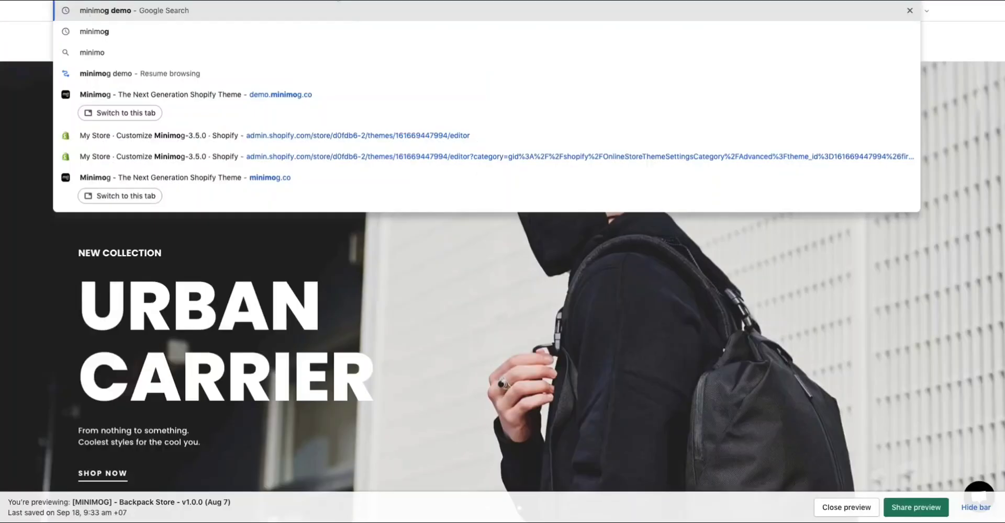
Search Google for "minimog sample data" and open ThemeMove's Minimog WordPress theme result
{"action": "type", "text": "sa"}
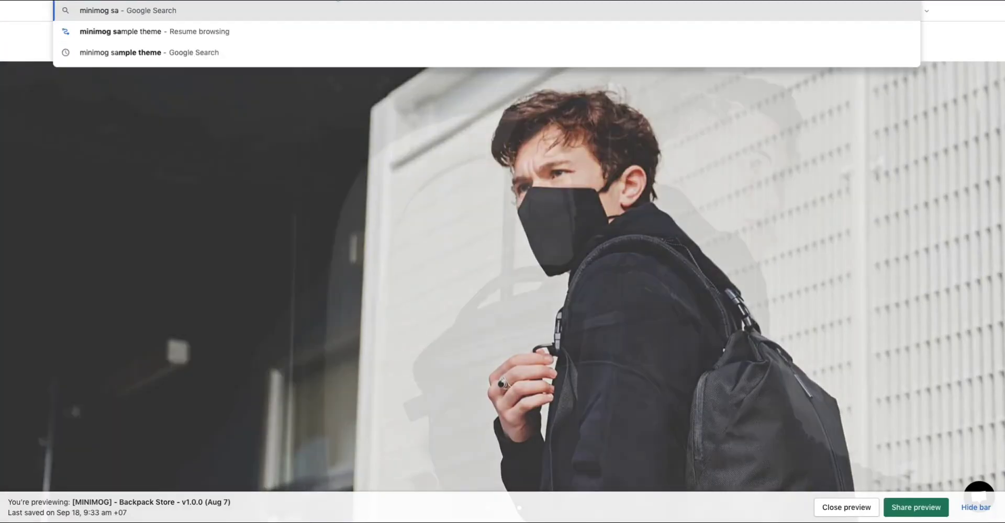
{"action": "type", "text": "mple data"}
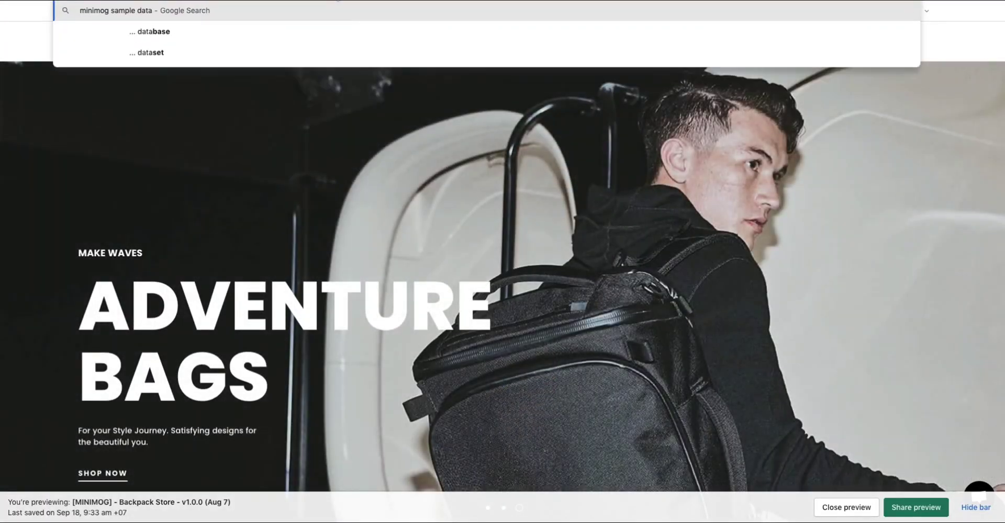
{"action": "key", "text": "Return"}
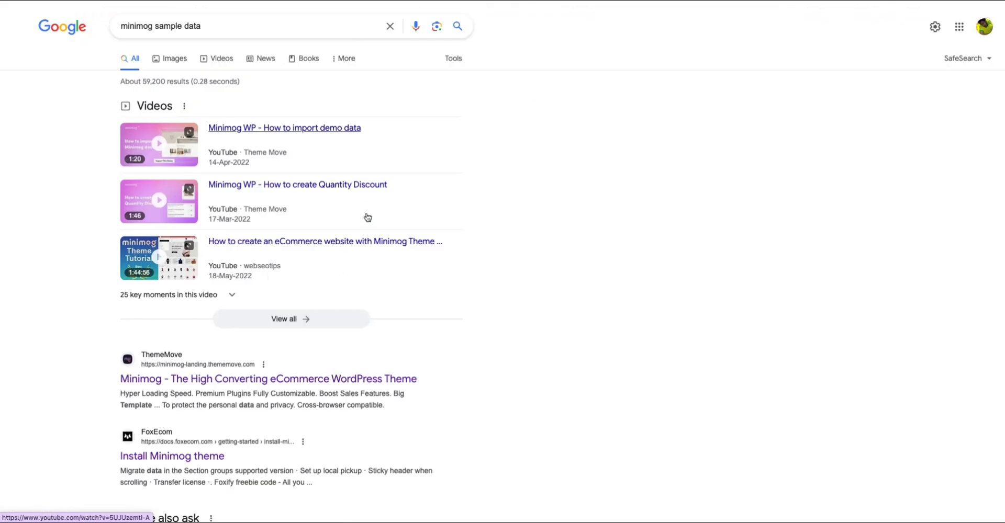
{"action": "left_click", "coordinate": [214, 383]}
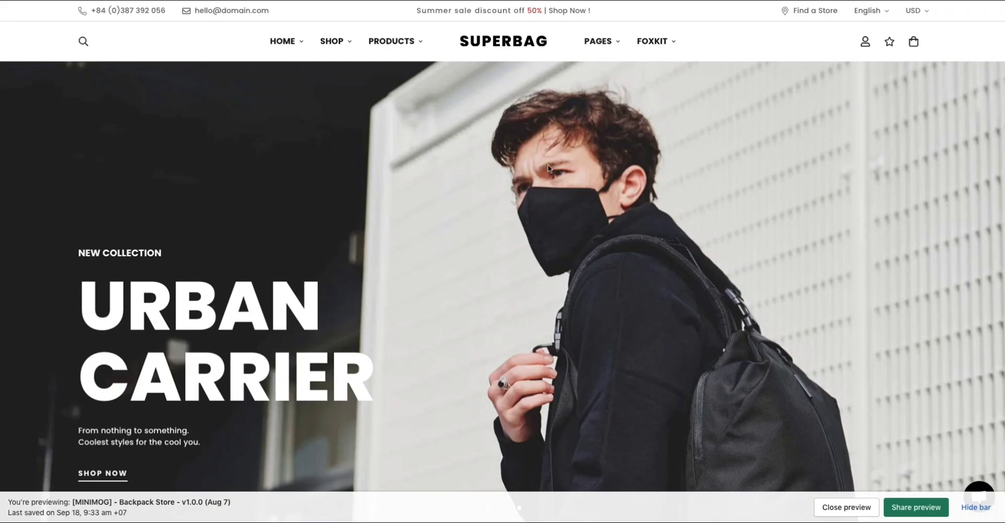
Look over the Backpack Store demo's home page, including the Core Essentials products and the bag category banners
{"action": "scroll", "coordinate": [541, 294], "scroll_direction": "down", "scroll_amount": 8}
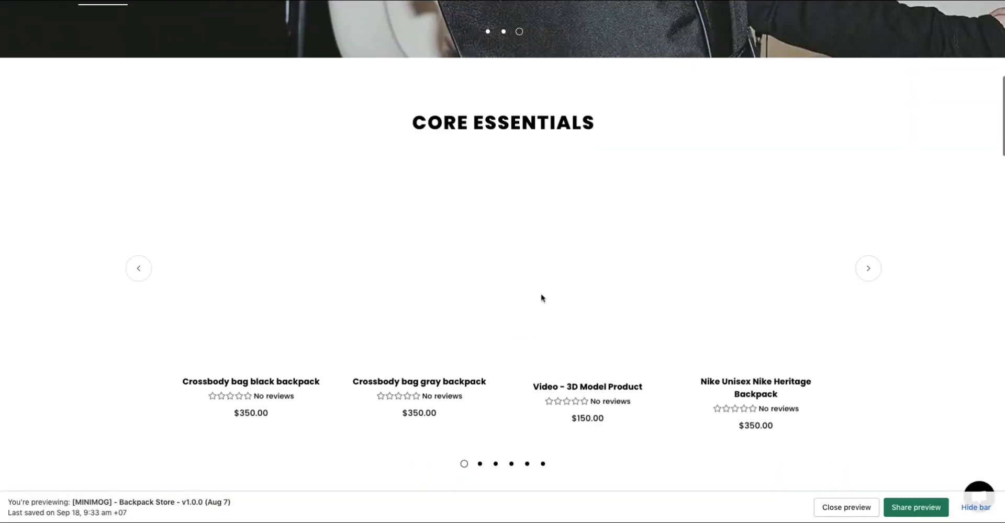
{"action": "scroll", "coordinate": [541, 299], "scroll_direction": "down", "scroll_amount": 4}
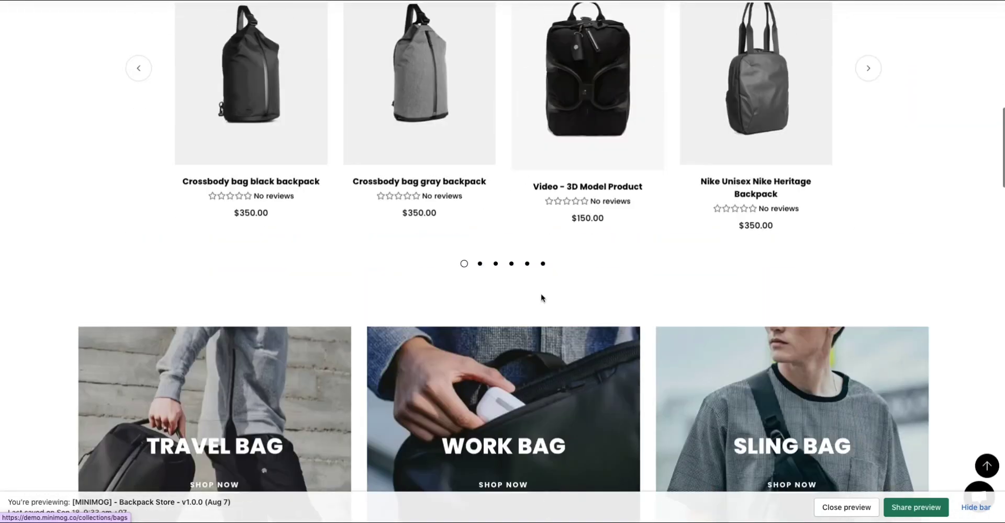
{"action": "scroll", "coordinate": [541, 298], "scroll_direction": "up", "scroll_amount": 3}
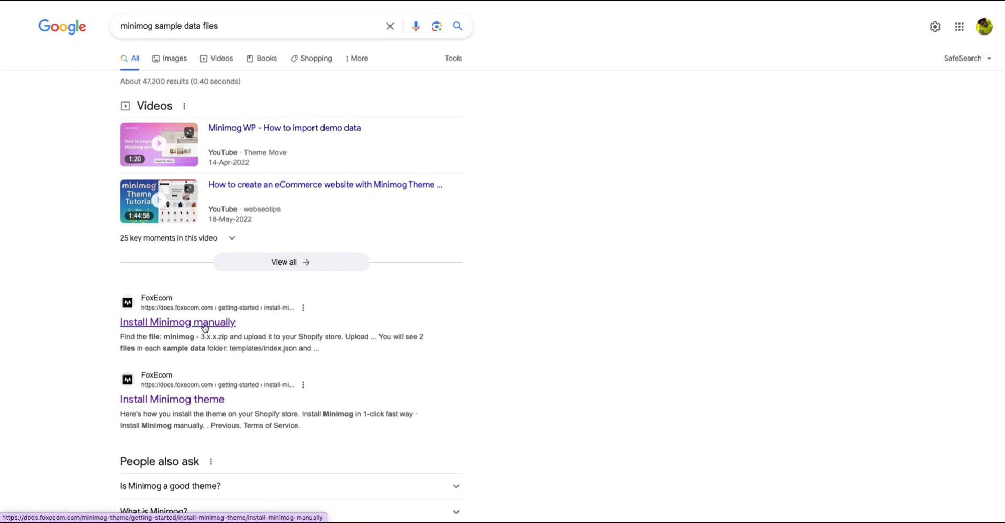
Open FoxEcom's "Install Minimog manually" guide from the Google results for "minimog sample data files"
{"action": "left_click", "coordinate": [204, 327]}
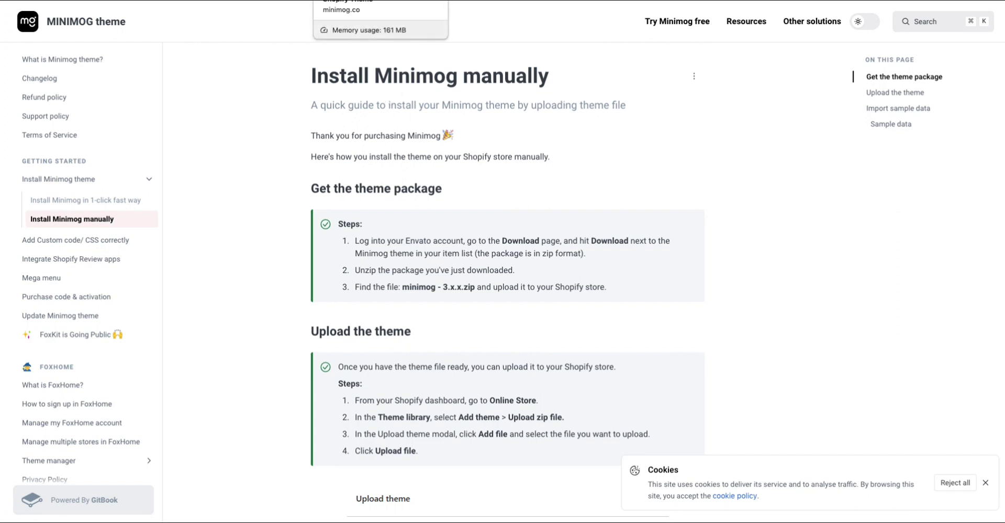
Switch to the Minimog theme website and browse the Demos library for all industries
{"action": "left_click", "coordinate": [380, 1]}
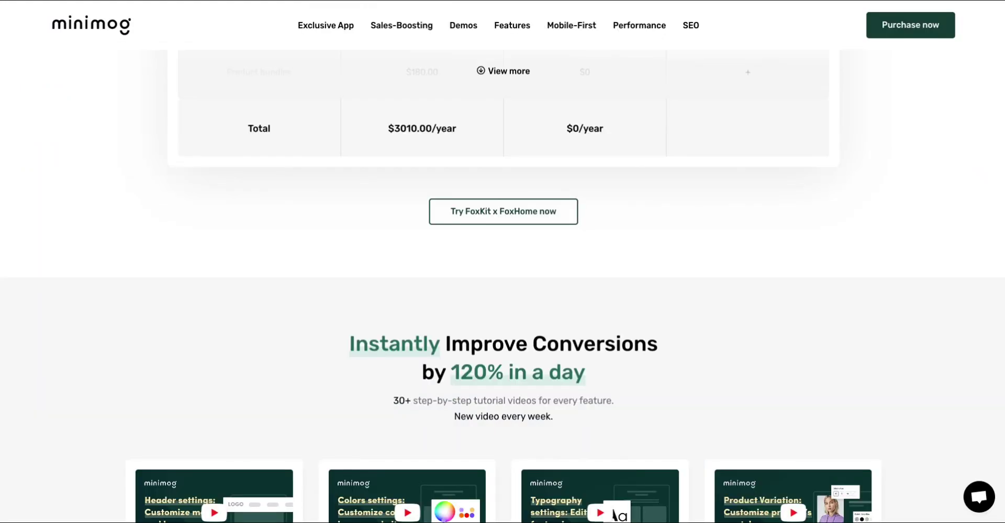
{"action": "scroll", "coordinate": [319, 125], "scroll_direction": "up", "scroll_amount": 15}
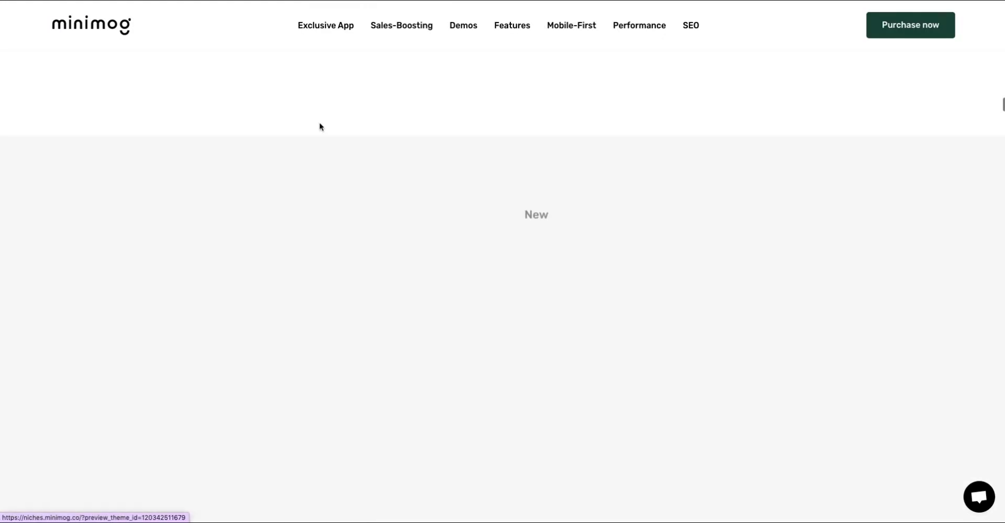
{"action": "scroll", "coordinate": [319, 124], "scroll_direction": "up", "scroll_amount": 10}
{"action": "scroll", "coordinate": [320, 124], "scroll_direction": "down", "scroll_amount": 3}
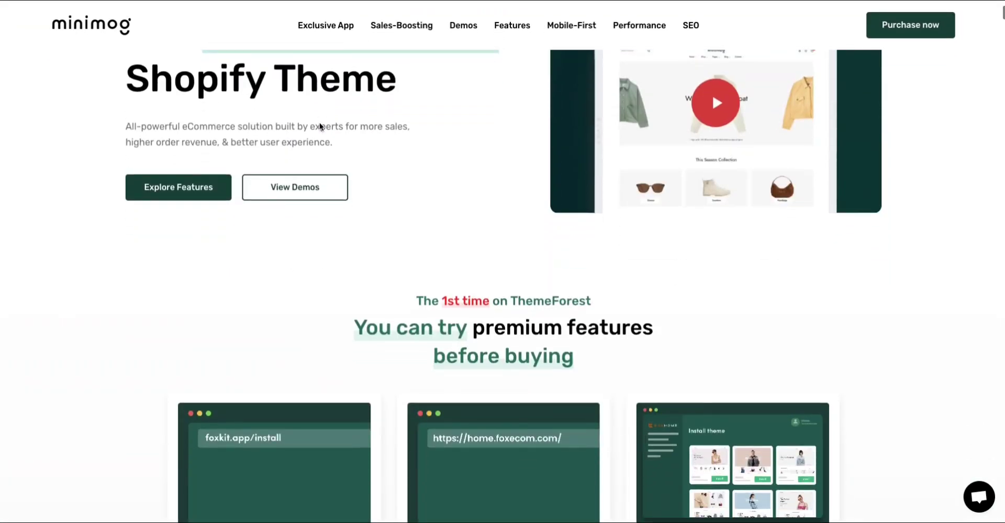
{"action": "scroll", "coordinate": [319, 124], "scroll_direction": "down", "scroll_amount": 10}
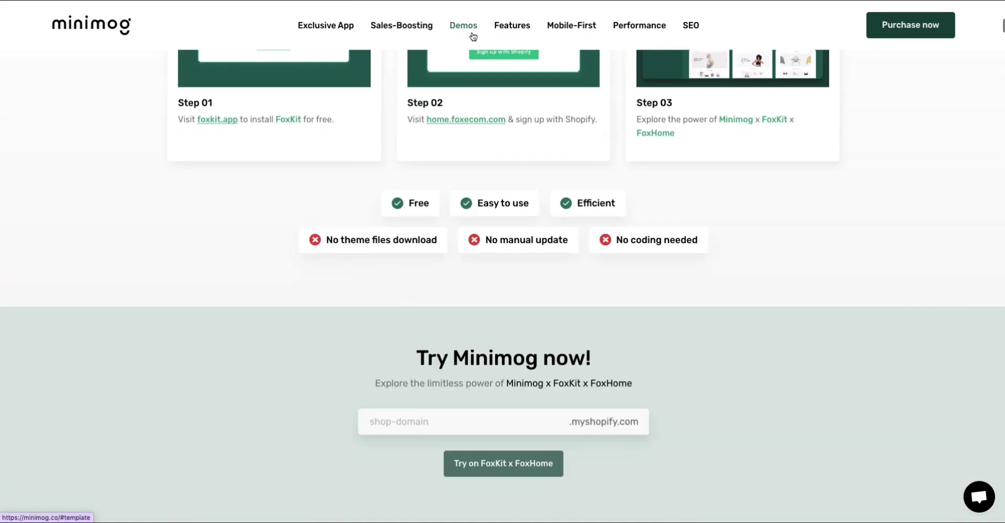
{"action": "left_click", "coordinate": [473, 35]}
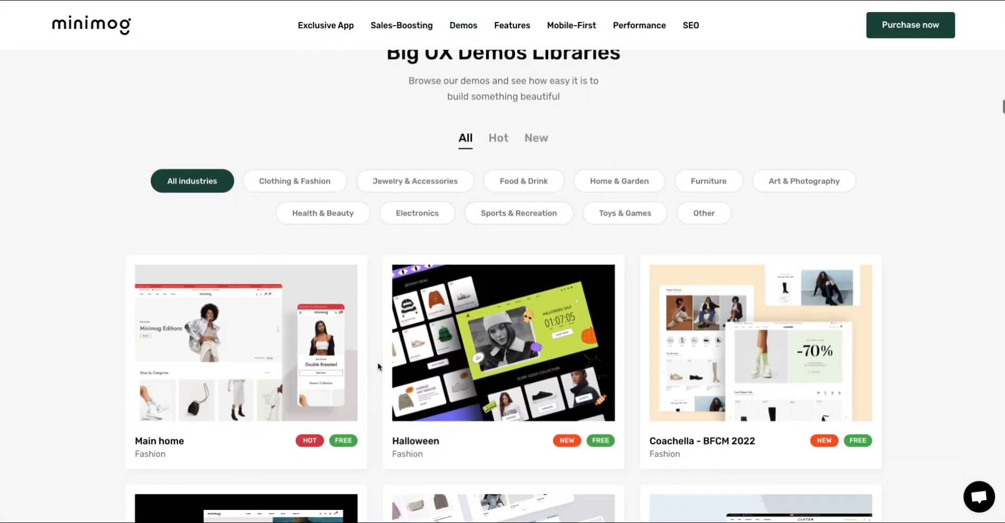
{"action": "scroll", "coordinate": [378, 366], "scroll_direction": "down", "scroll_amount": 4}
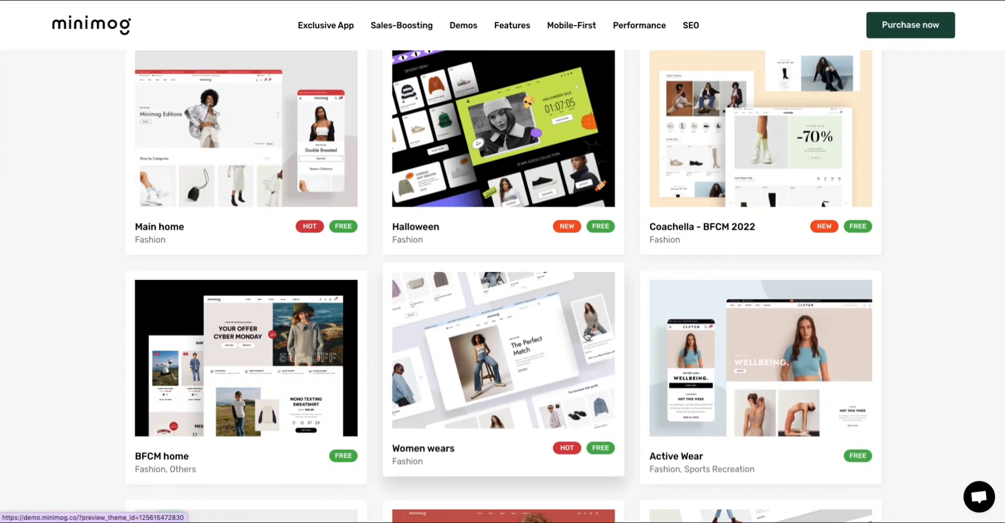
{"action": "scroll", "coordinate": [586, 335], "scroll_direction": "down", "scroll_amount": 5}
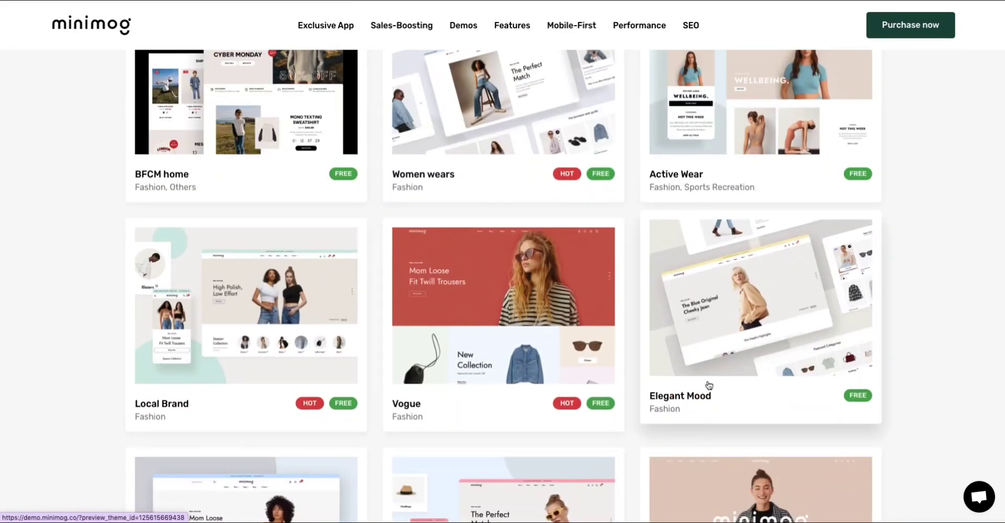
{"action": "scroll", "coordinate": [709, 385], "scroll_direction": "up", "scroll_amount": 12}
{"action": "scroll", "coordinate": [708, 383], "scroll_direction": "down", "scroll_amount": 5}
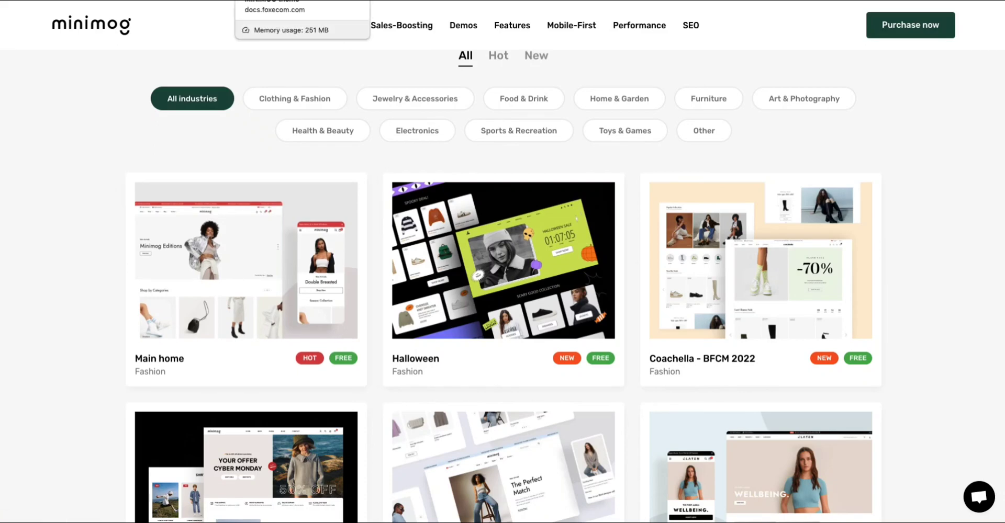
Switch to the Pluto Cart storefront and look over the home page banners and the category images below them
{"action": "key", "text": "ctrl+Tab"}
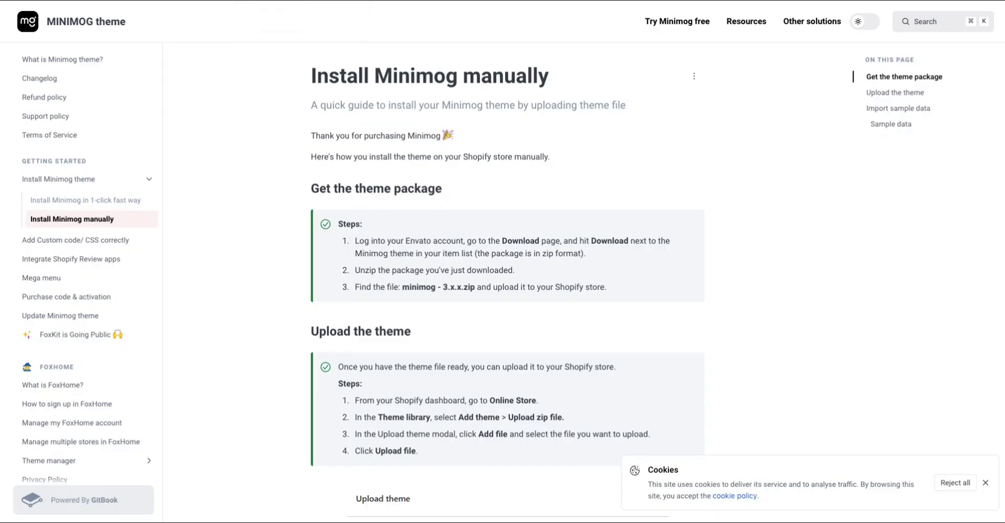
{"action": "key", "text": "ctrl+Tab"}
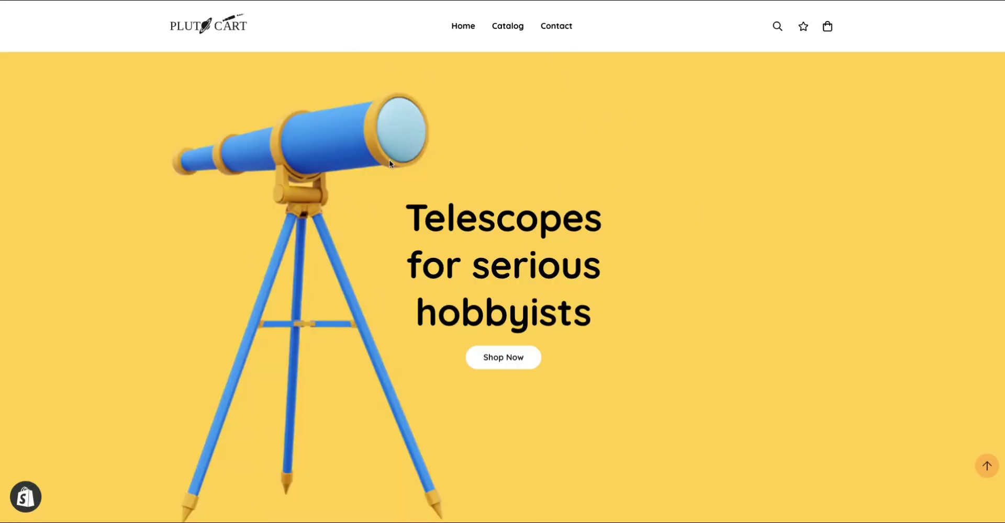
{"action": "scroll", "coordinate": [501, 294], "scroll_direction": "down", "scroll_amount": 5}
{"action": "scroll", "coordinate": [500, 293], "scroll_direction": "up", "scroll_amount": 3}
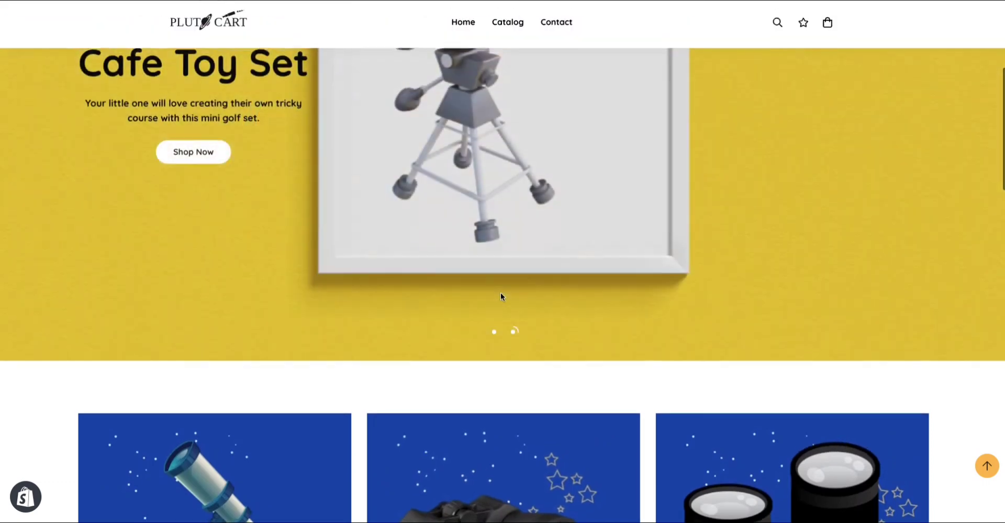
{"action": "scroll", "coordinate": [500, 293], "scroll_direction": "up", "scroll_amount": 5}
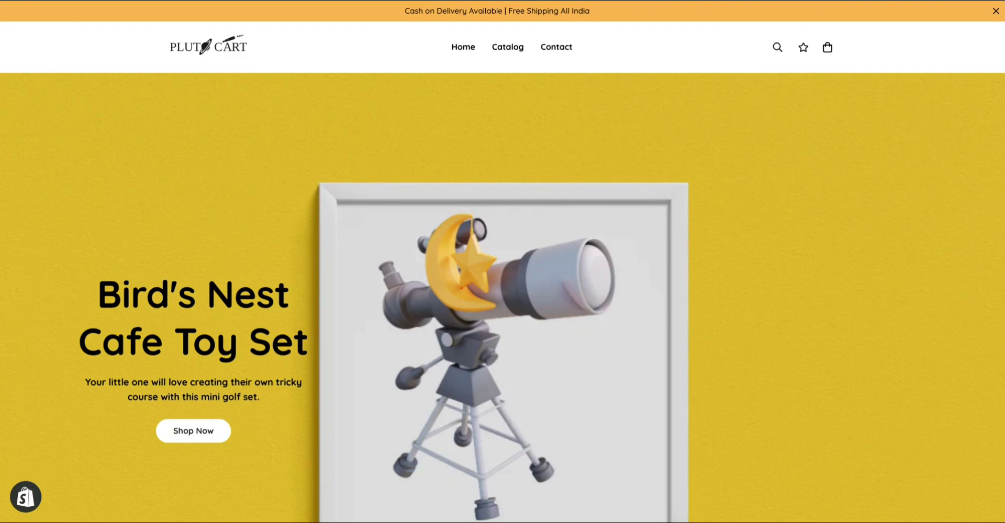
{"action": "scroll", "coordinate": [502, 262], "scroll_direction": "down", "scroll_amount": 10}
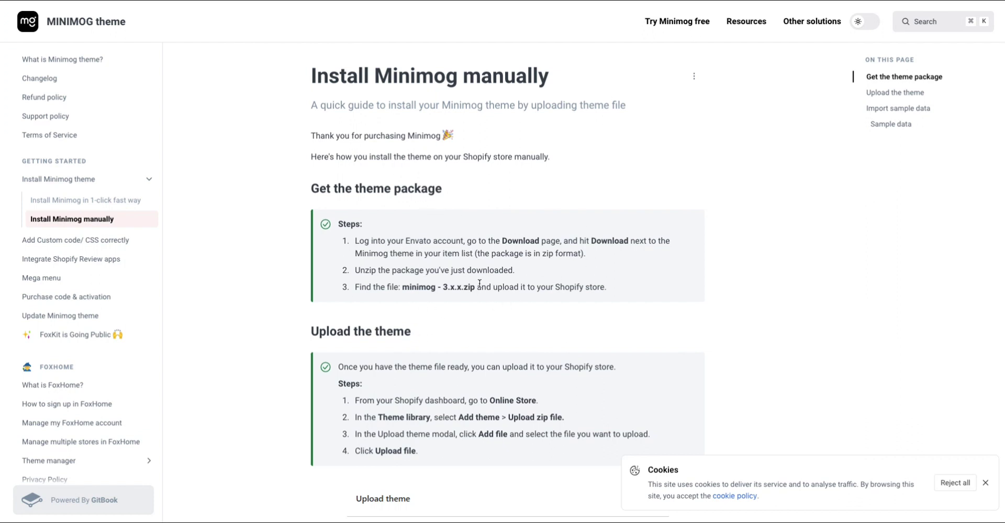
Return to the manual installation guide and read how to get the package, upload the theme and import sample data
{"action": "scroll", "coordinate": [456, 262], "scroll_direction": "down", "scroll_amount": 2}
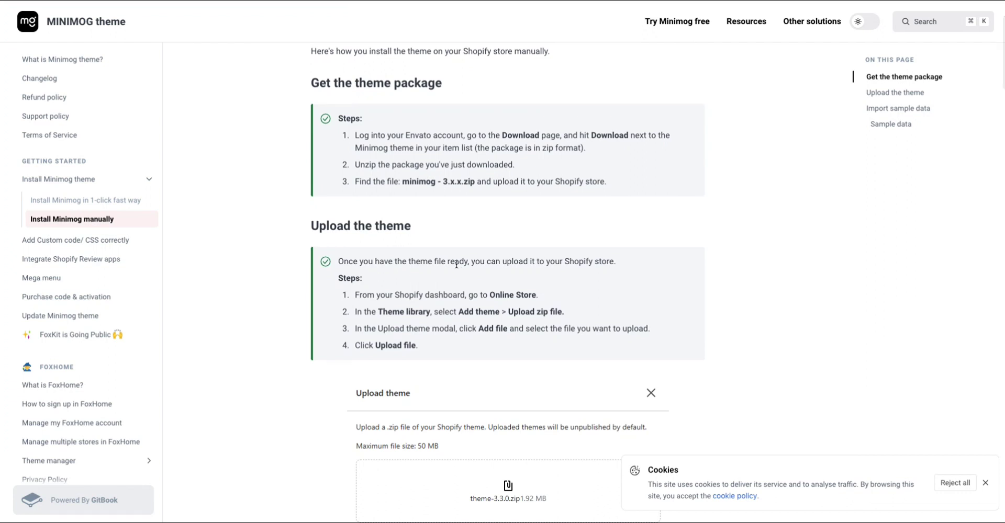
{"action": "scroll", "coordinate": [456, 264], "scroll_direction": "down", "scroll_amount": 1}
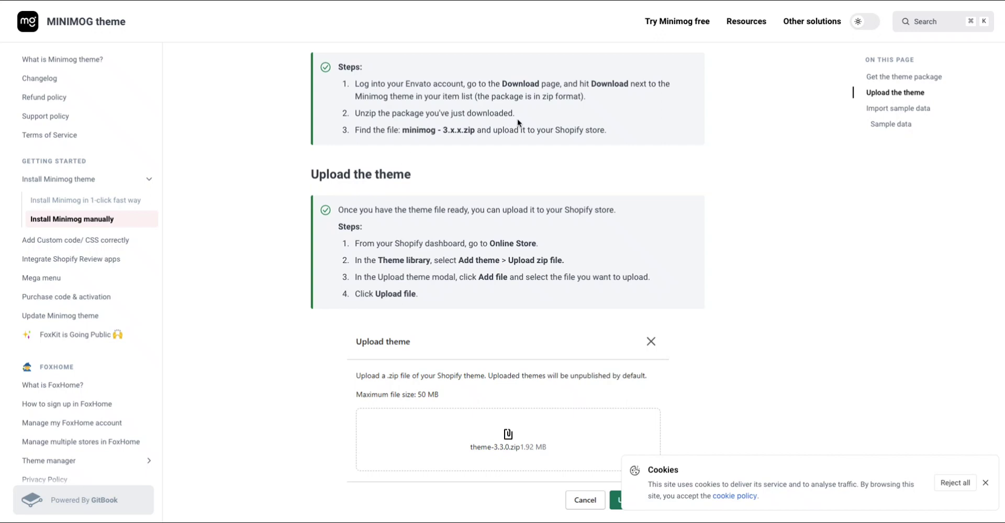
{"action": "scroll", "coordinate": [470, 287], "scroll_direction": "down", "scroll_amount": 15}
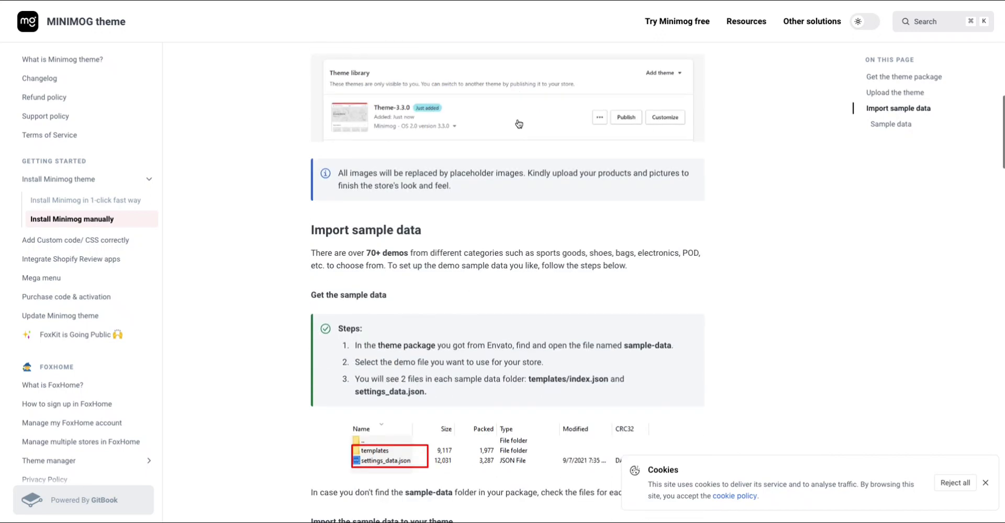
{"action": "scroll", "coordinate": [470, 287], "scroll_direction": "down", "scroll_amount": 1}
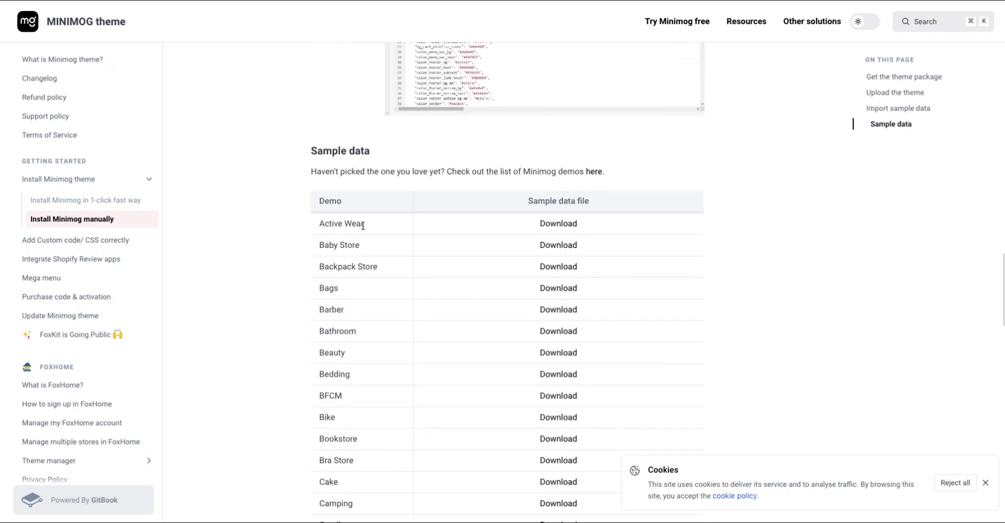
Examine the Sample data table's downloadable demo files, from Active Wear through Women Wears
{"action": "scroll", "coordinate": [337, 234], "scroll_direction": "down", "scroll_amount": 2}
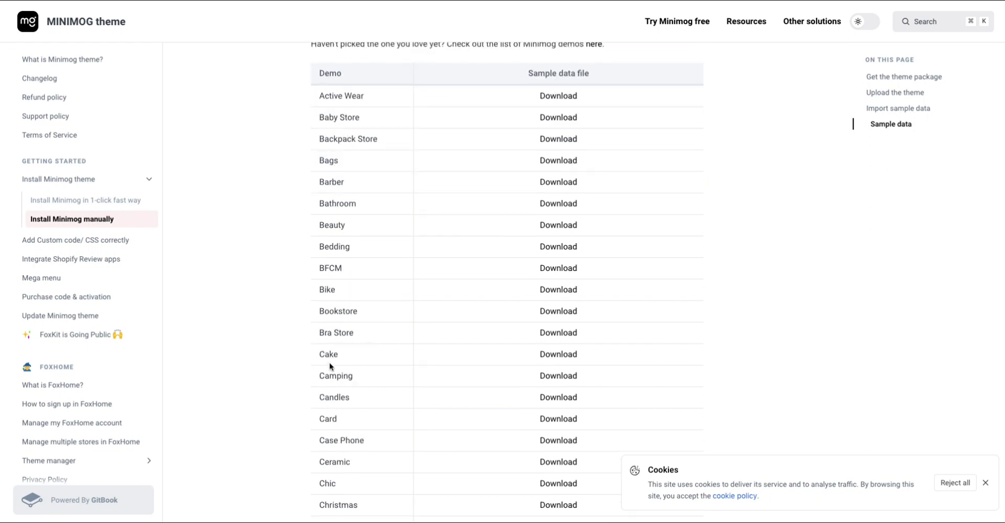
{"action": "scroll", "coordinate": [330, 366], "scroll_direction": "down", "scroll_amount": 6}
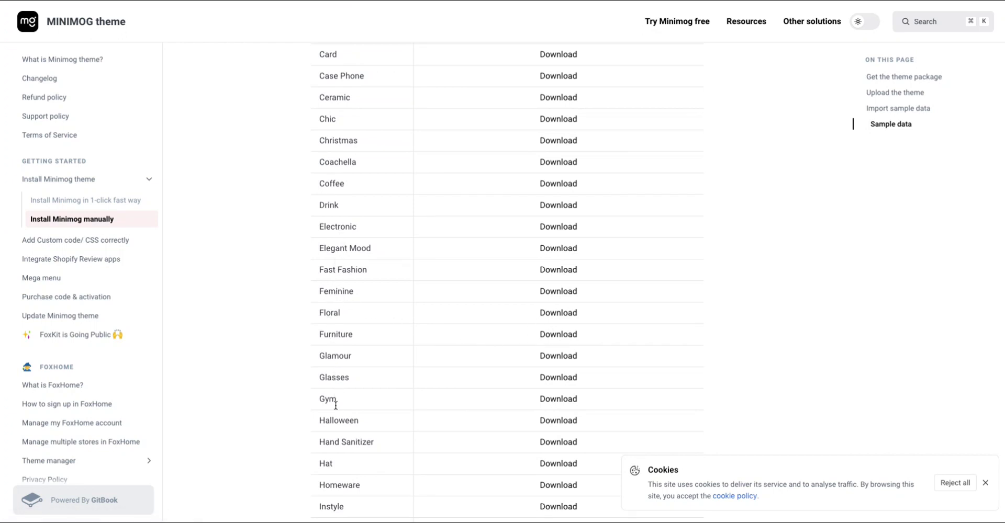
{"action": "scroll", "coordinate": [336, 439], "scroll_direction": "down", "scroll_amount": 6}
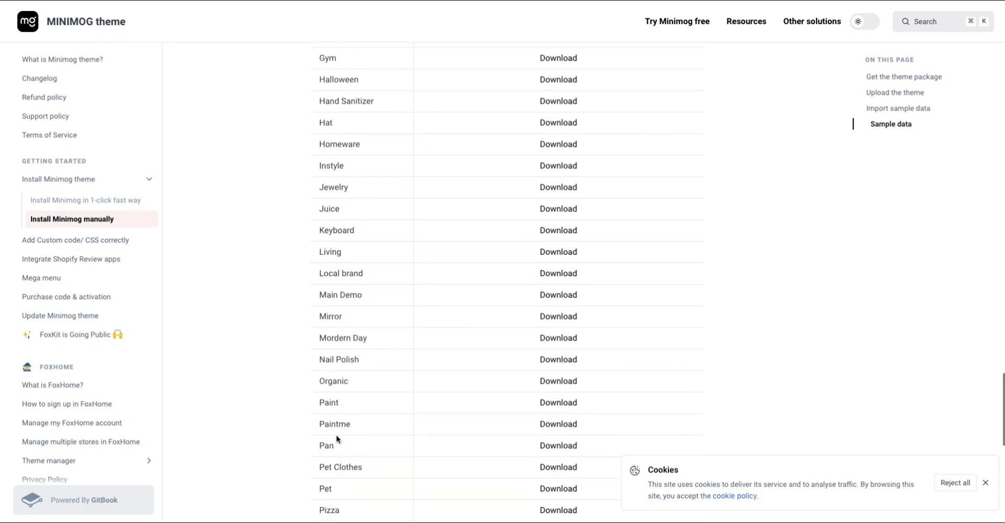
{"action": "scroll", "coordinate": [336, 435], "scroll_direction": "down", "scroll_amount": 3}
{"action": "scroll", "coordinate": [336, 435], "scroll_direction": "down", "scroll_amount": 5}
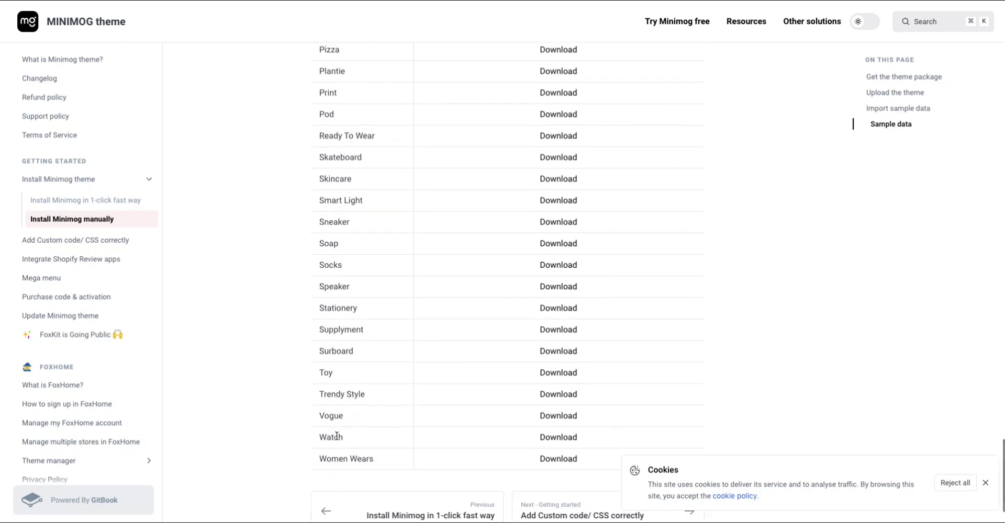
{"action": "scroll", "coordinate": [336, 435], "scroll_direction": "up", "scroll_amount": 1}
{"action": "scroll", "coordinate": [375, 337], "scroll_direction": "up", "scroll_amount": 1}
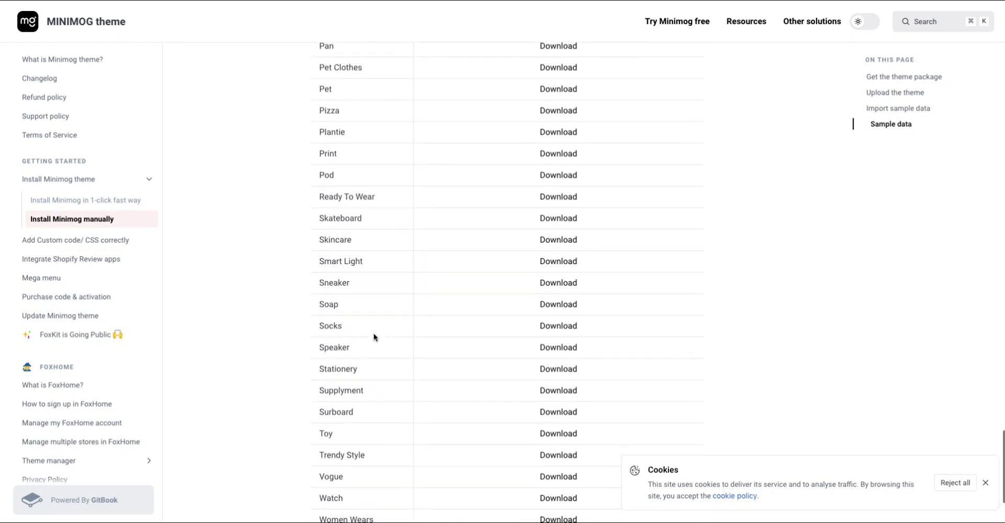
{"action": "scroll", "coordinate": [374, 337], "scroll_direction": "down", "scroll_amount": 3}
{"action": "scroll", "coordinate": [375, 337], "scroll_direction": "up", "scroll_amount": 3}
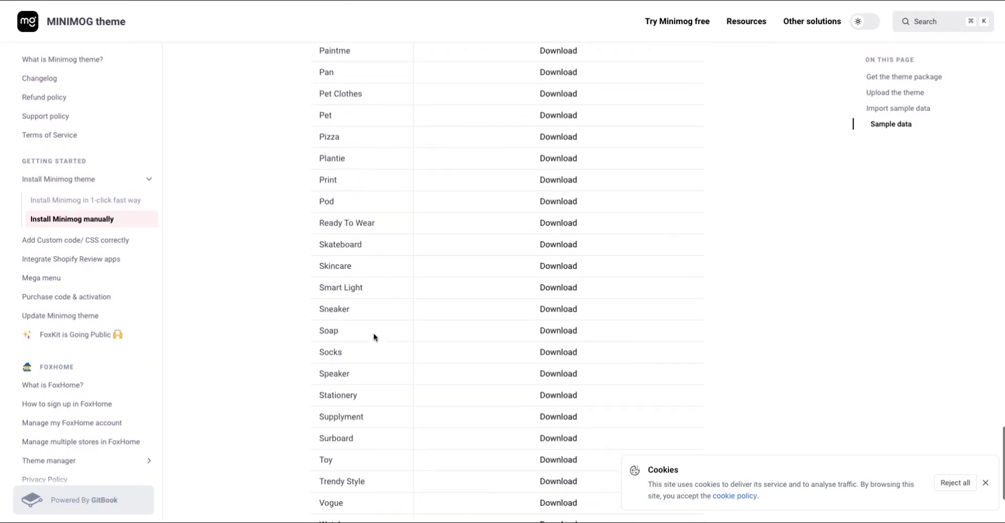
{"action": "scroll", "coordinate": [374, 337], "scroll_direction": "up", "scroll_amount": 1}
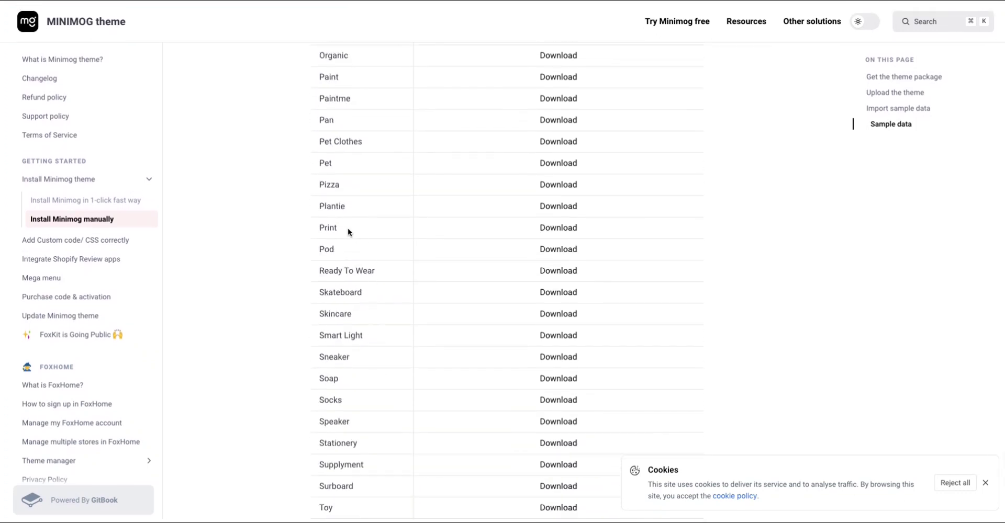
{"action": "scroll", "coordinate": [348, 231], "scroll_direction": "up", "scroll_amount": 9}
{"action": "scroll", "coordinate": [347, 230], "scroll_direction": "up", "scroll_amount": 2}
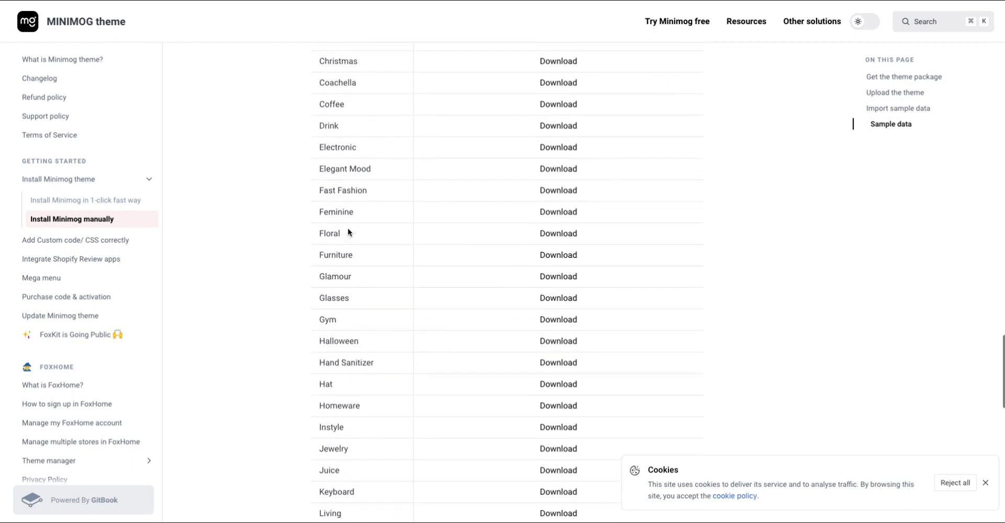
{"action": "scroll", "coordinate": [347, 231], "scroll_direction": "up", "scroll_amount": 2}
{"action": "scroll", "coordinate": [347, 231], "scroll_direction": "up", "scroll_amount": 5}
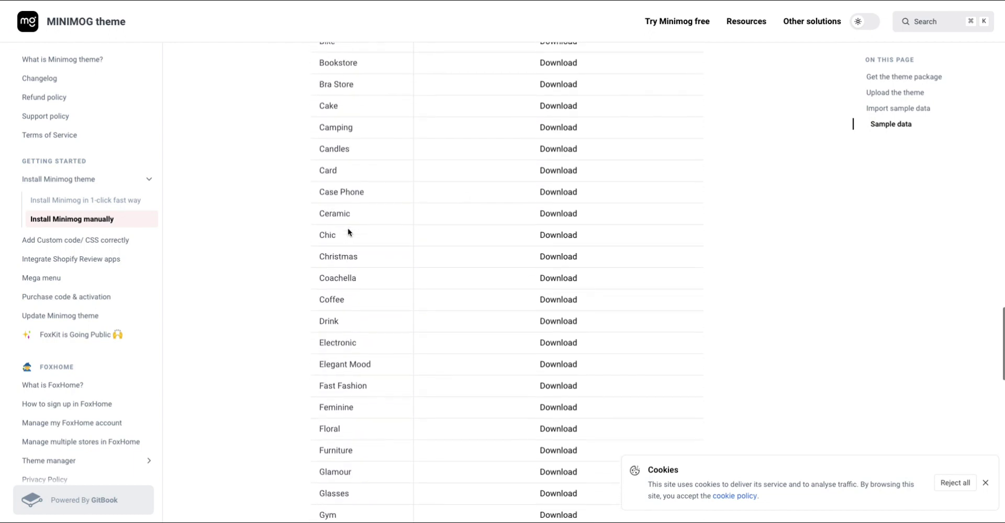
{"action": "scroll", "coordinate": [347, 231], "scroll_direction": "up", "scroll_amount": 3}
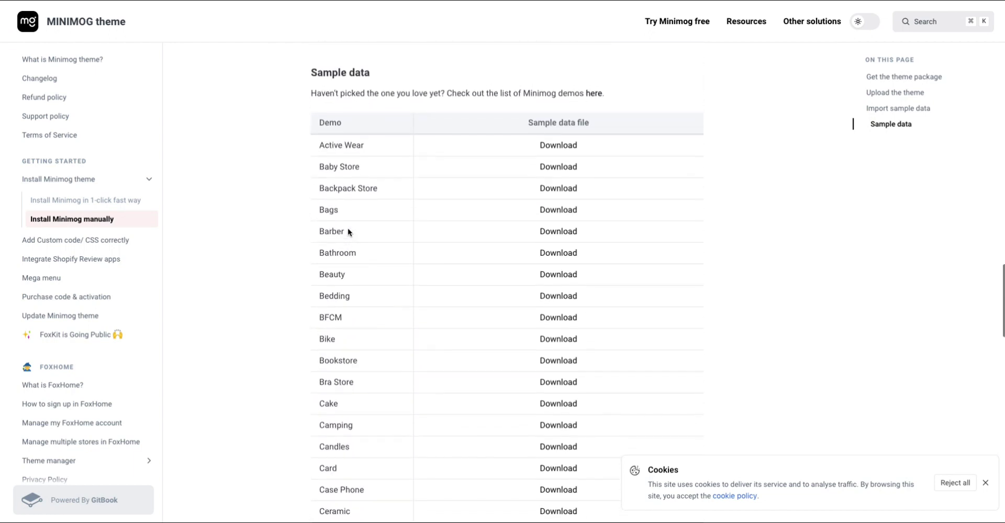
{"action": "scroll", "coordinate": [347, 231], "scroll_direction": "down", "scroll_amount": 4}
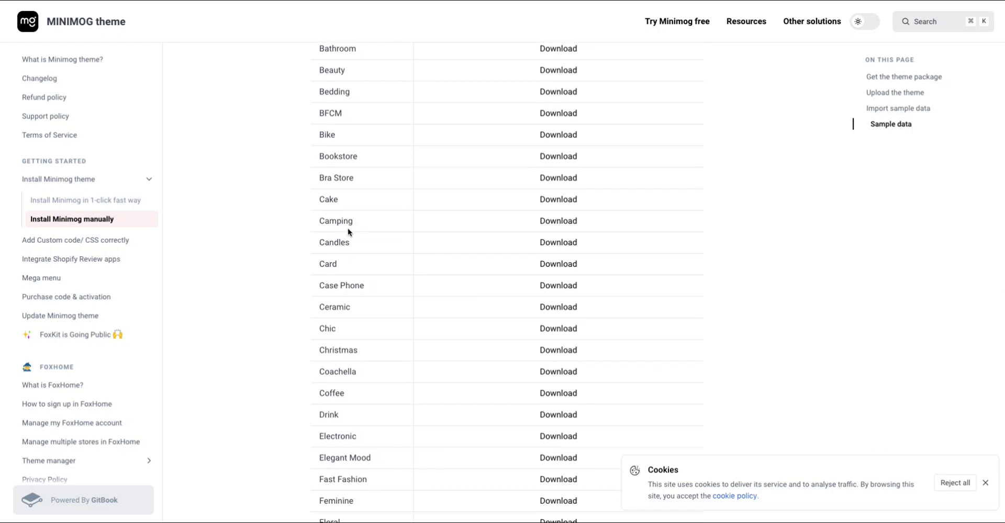
{"action": "scroll", "coordinate": [348, 232], "scroll_direction": "down", "scroll_amount": 6}
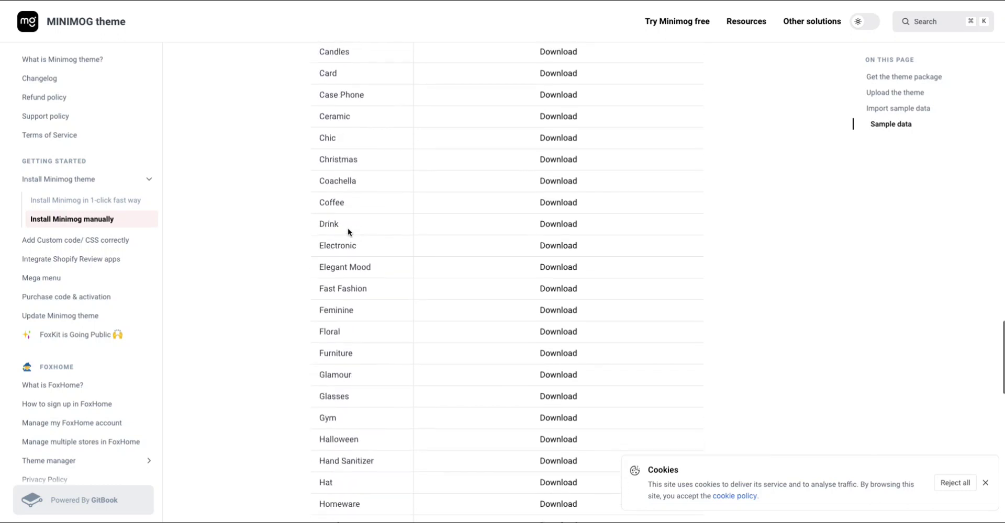
{"action": "scroll", "coordinate": [348, 232], "scroll_direction": "down", "scroll_amount": 8}
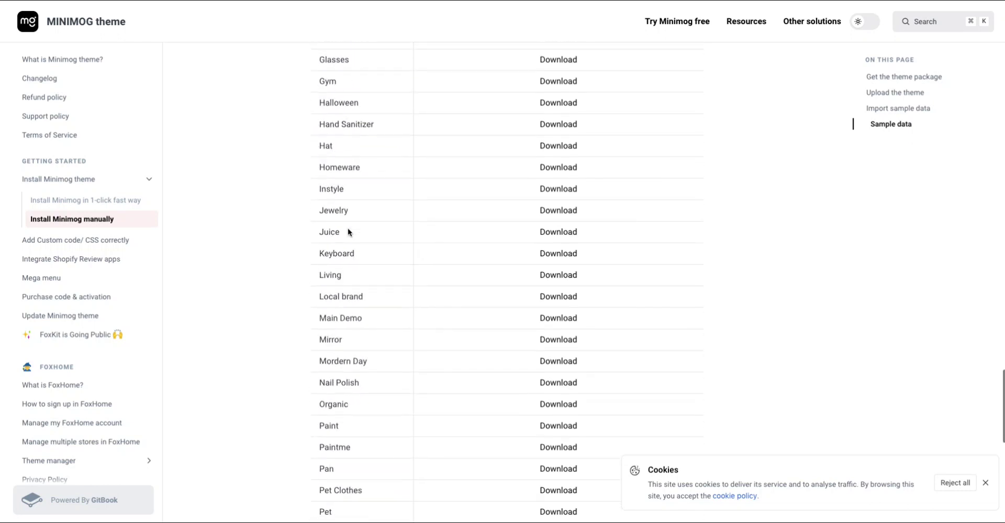
{"action": "scroll", "coordinate": [348, 229], "scroll_direction": "down", "scroll_amount": 3}
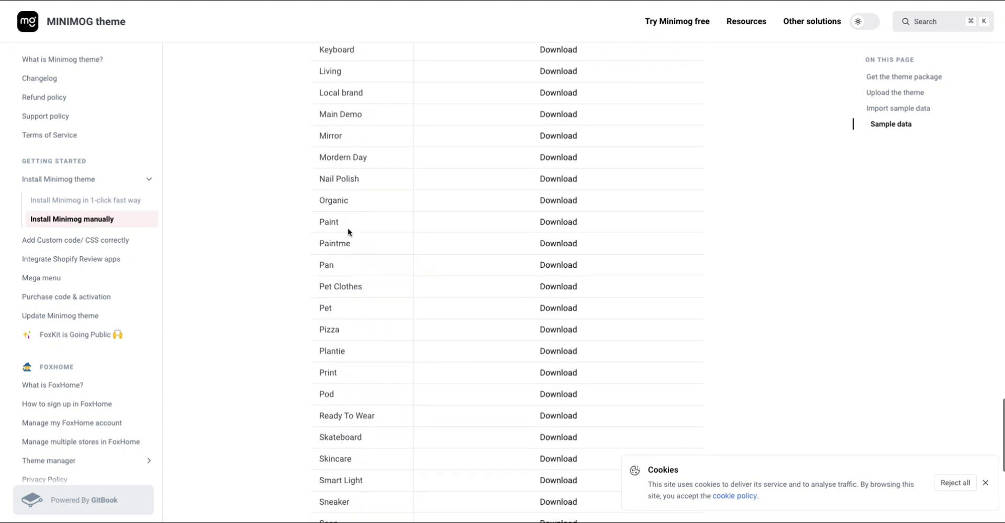
Switch to Finder and open the sample data folder inside themes > shopify > minimog > thememove_minimog
{"action": "scroll", "coordinate": [348, 232], "scroll_direction": "down", "scroll_amount": 5}
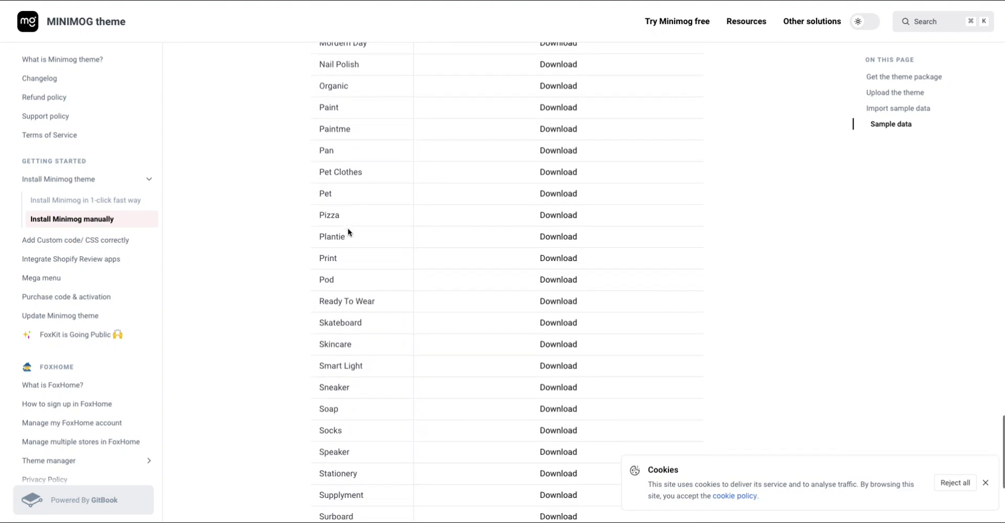
{"action": "scroll", "coordinate": [347, 232], "scroll_direction": "down", "scroll_amount": 2}
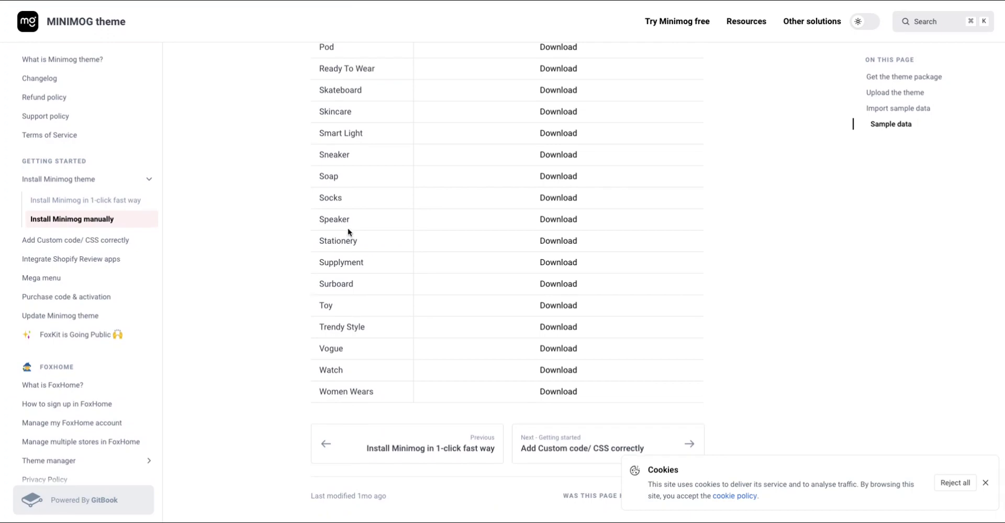
{"action": "key", "text": "ctrl+Up"}
{"action": "left_click", "coordinate": [392, 179]}
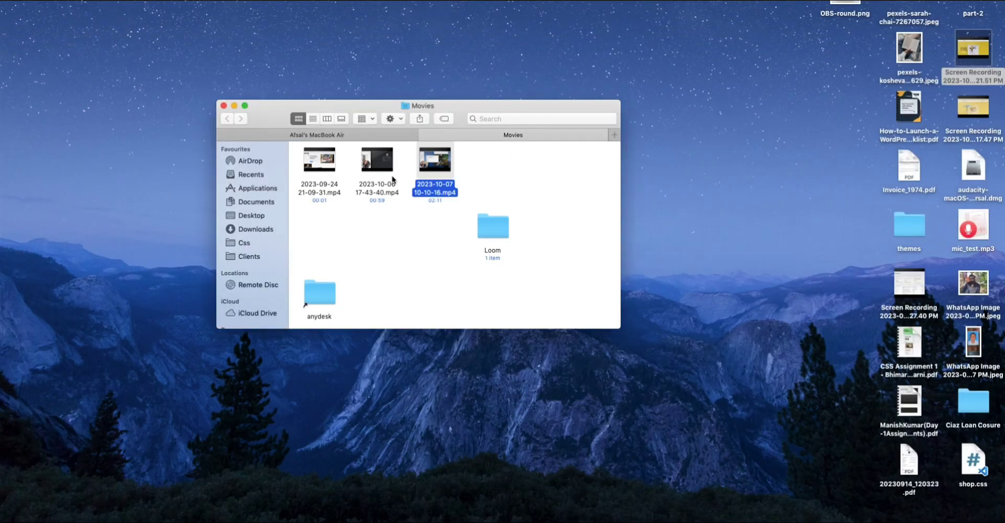
{"action": "double_click", "coordinate": [910, 230]}
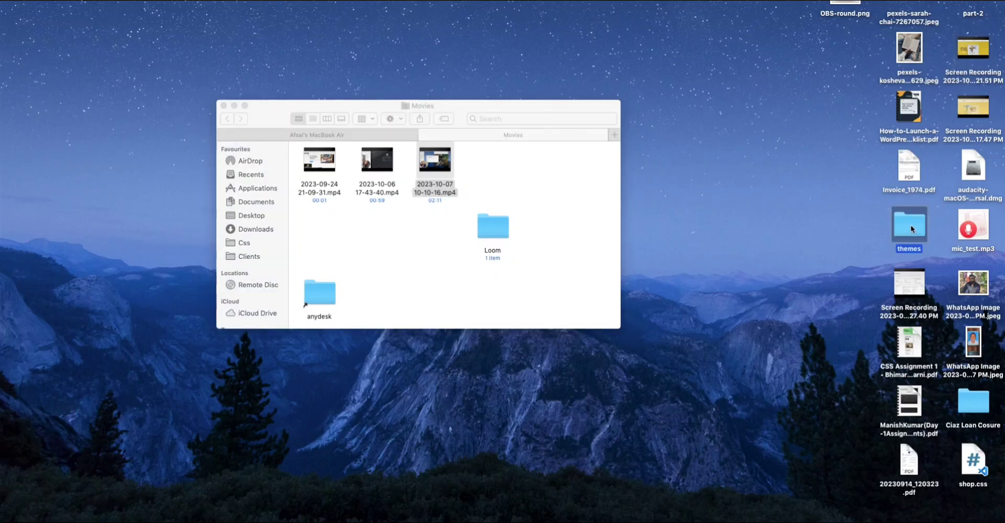
{"action": "double_click", "coordinate": [295, 173]}
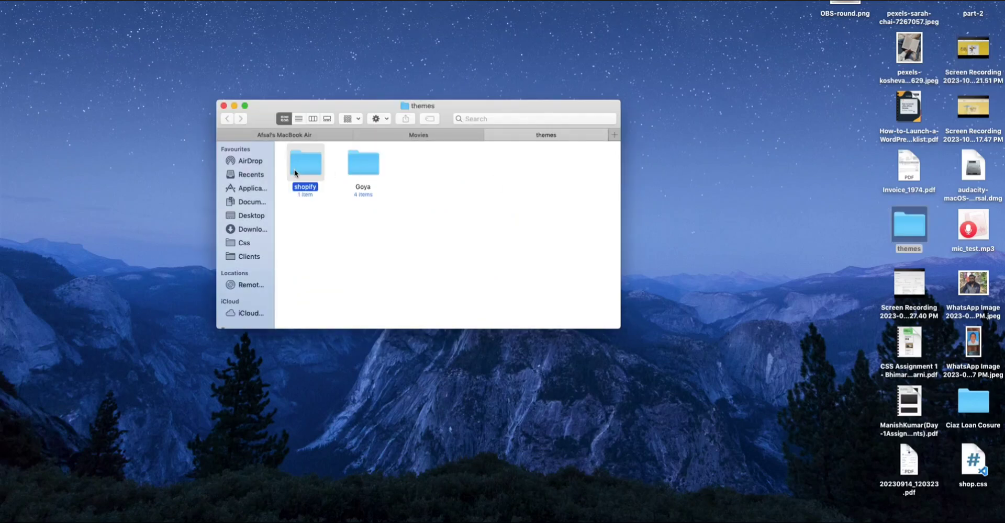
{"action": "double_click", "coordinate": [295, 172]}
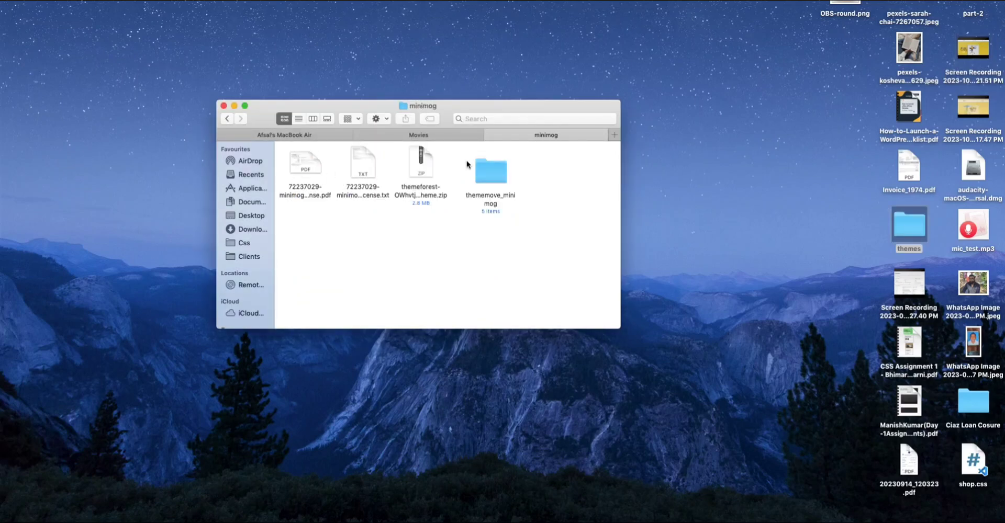
{"action": "double_click", "coordinate": [488, 179]}
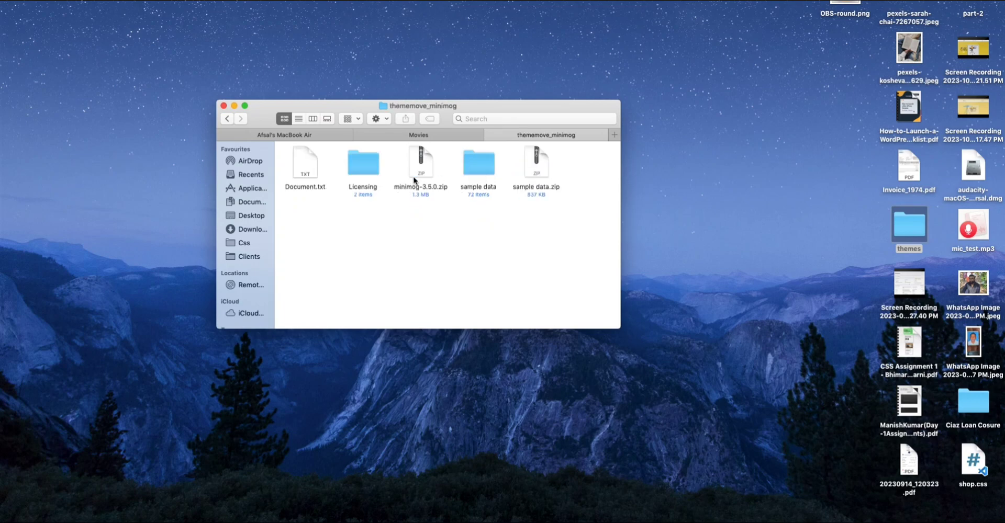
{"action": "left_click", "coordinate": [484, 166]}
{"action": "double_click", "coordinate": [484, 166]}
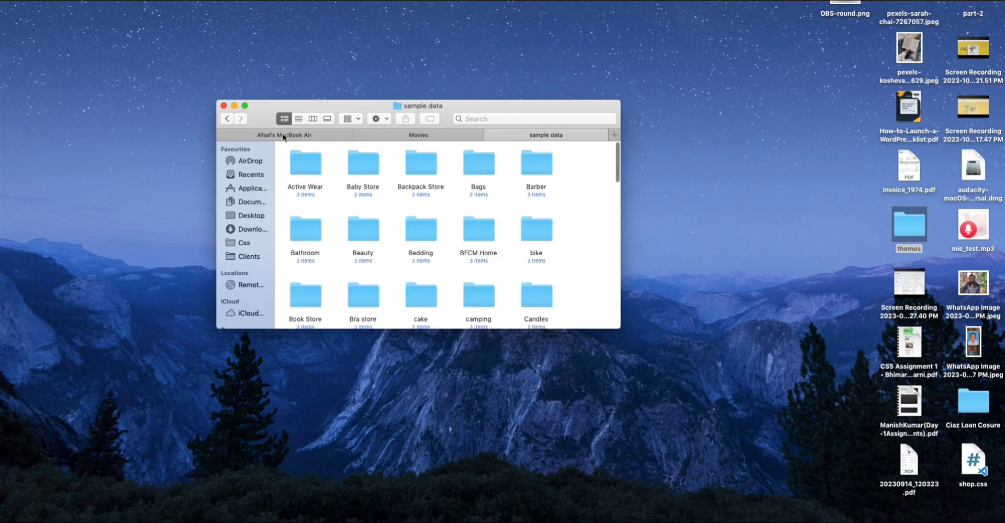
Enlarge the sample data window to fill most of the desktop and select the Baby Store folder
{"action": "left_click", "coordinate": [244, 105]}
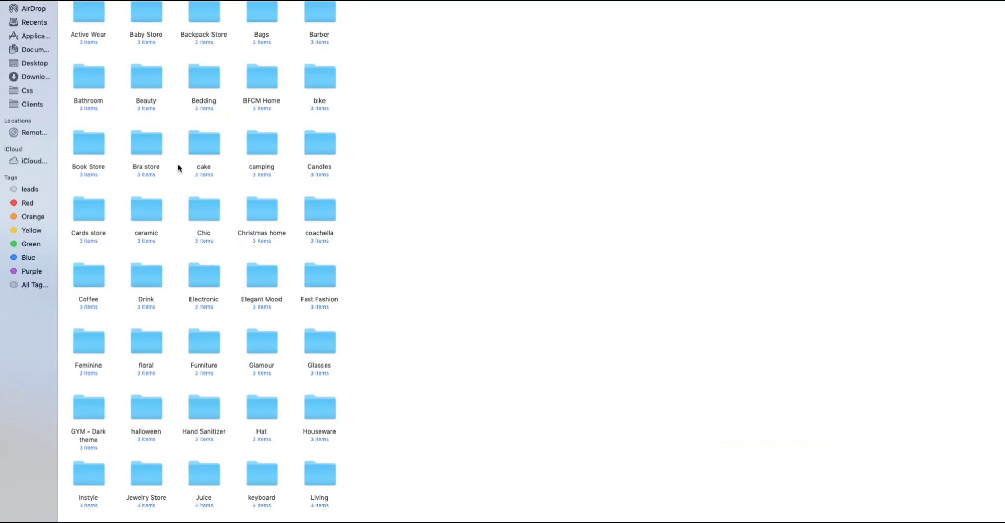
{"action": "key", "text": "ctrl+super+f"}
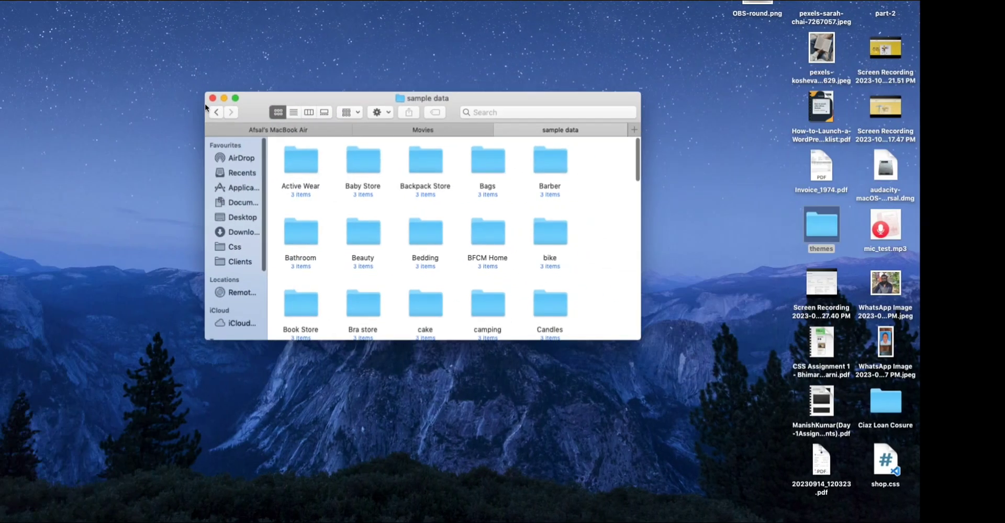
{"action": "left_click_drag", "start_coordinate": [216, 102], "coordinate": [8, 8]}
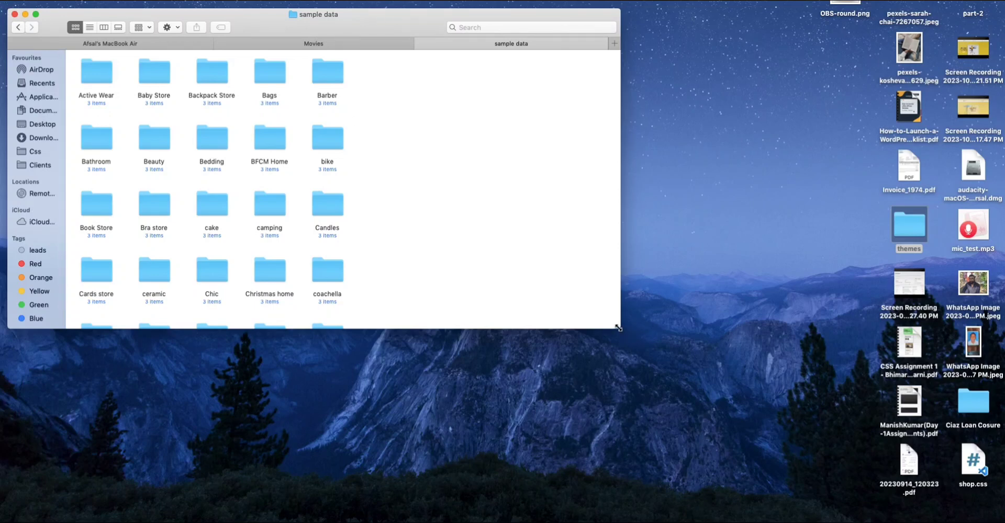
{"action": "left_click_drag", "start_coordinate": [620, 328], "coordinate": [987, 515]}
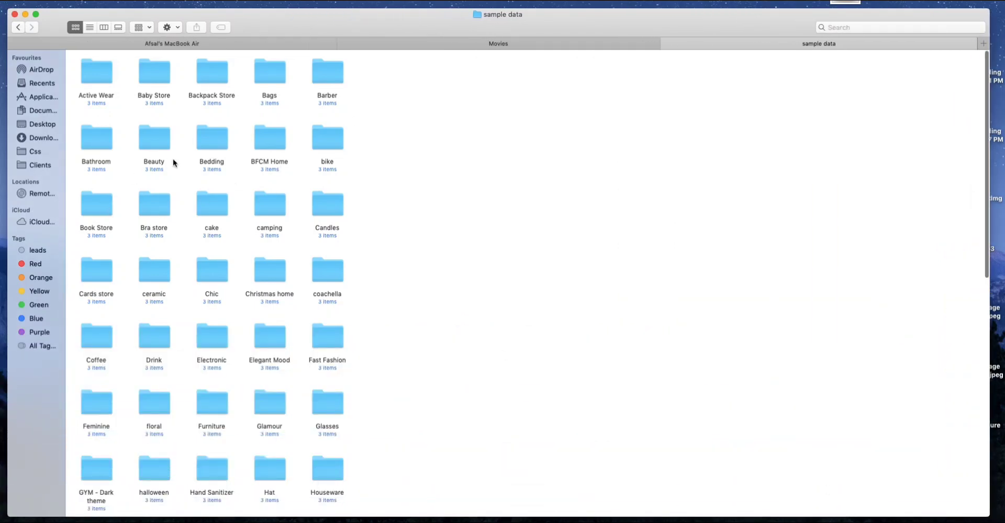
{"action": "left_click", "coordinate": [152, 77]}
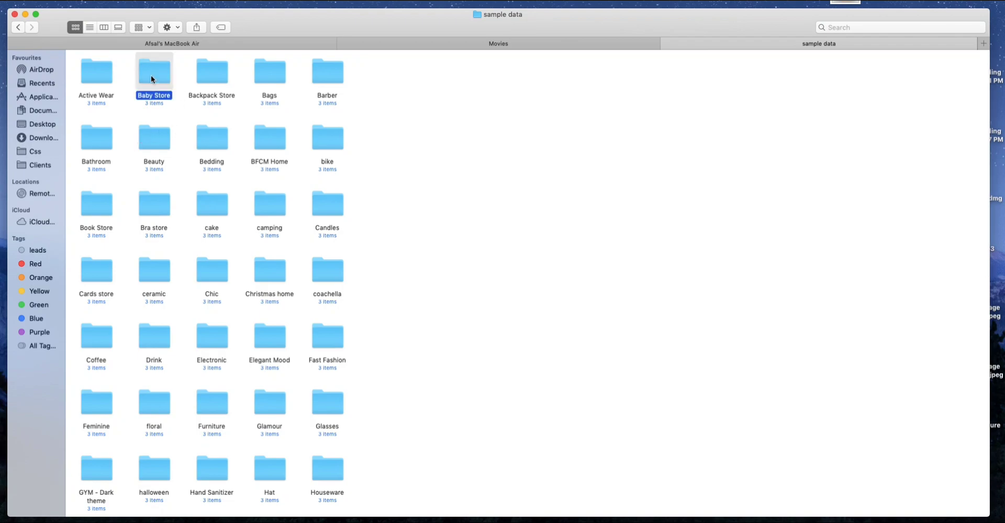
Check the Main home demo on the Minimog theme website, then return to the sample data folder
{"action": "key", "text": "ctrl+Right"}
{"action": "key", "text": "ctrl+Right"}
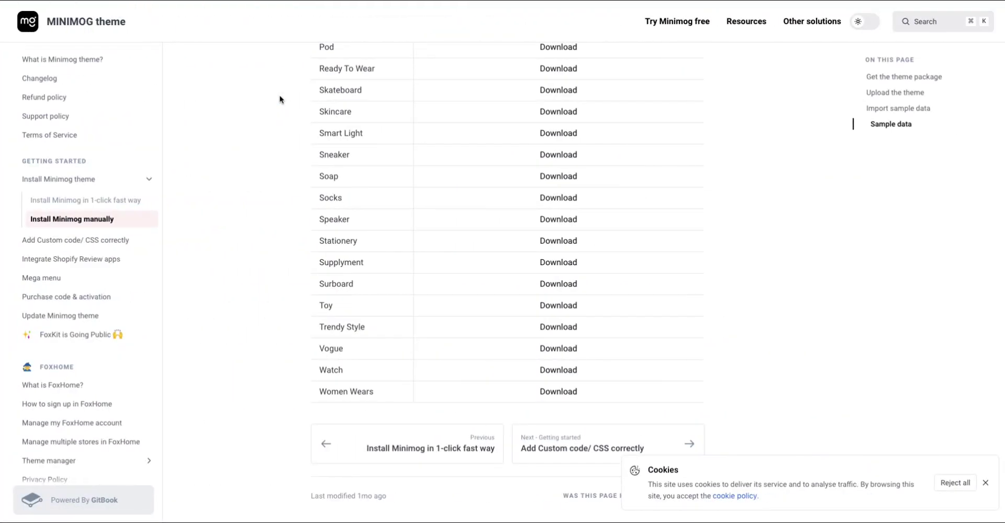
{"action": "key", "text": "ctrl+Right"}
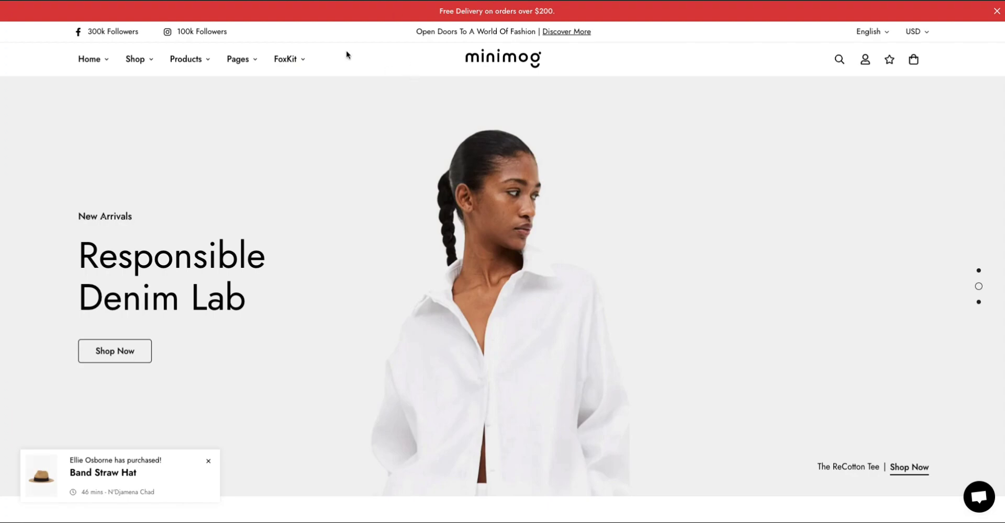
{"action": "key", "text": "ctrl+Right"}
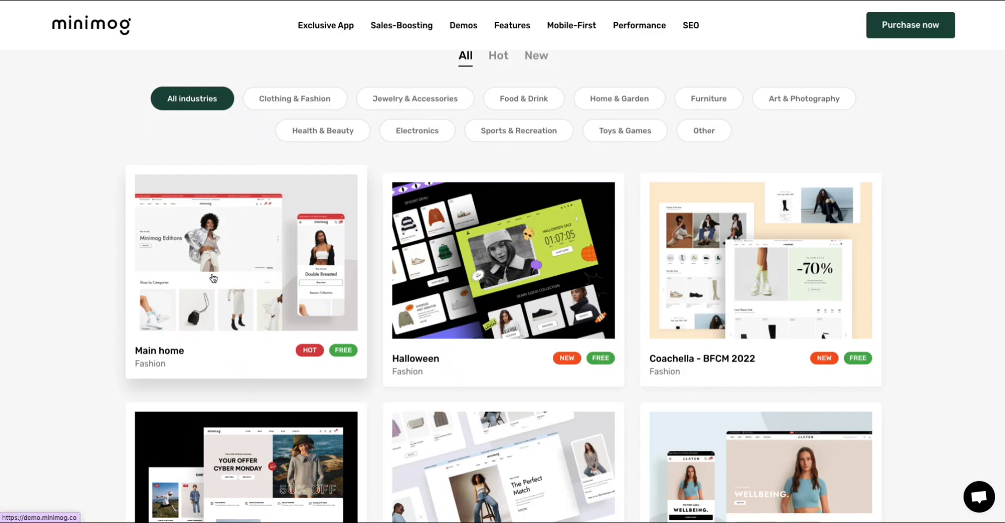
{"action": "key", "text": "ctrl+Left"}
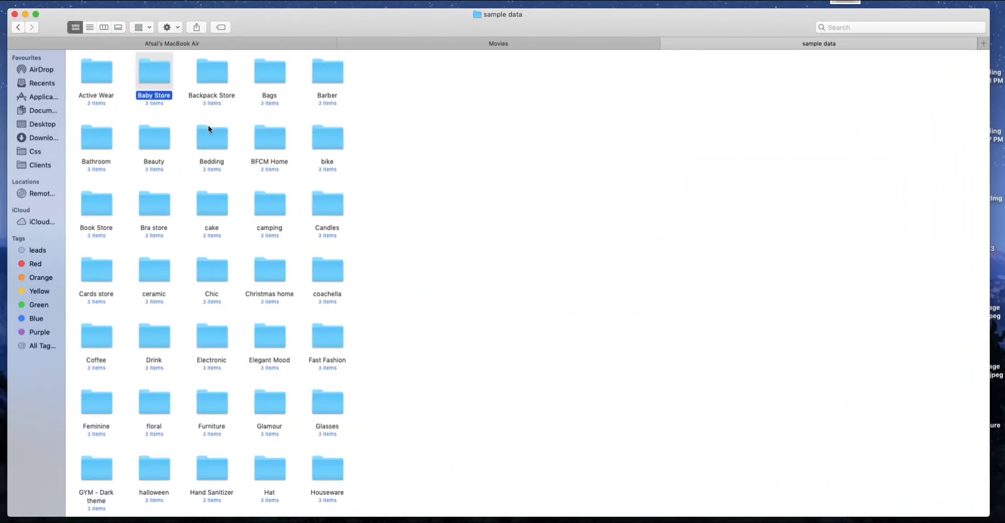
Find the main-demo folder in the sample data and open it
{"action": "left_click", "coordinate": [472, 196]}
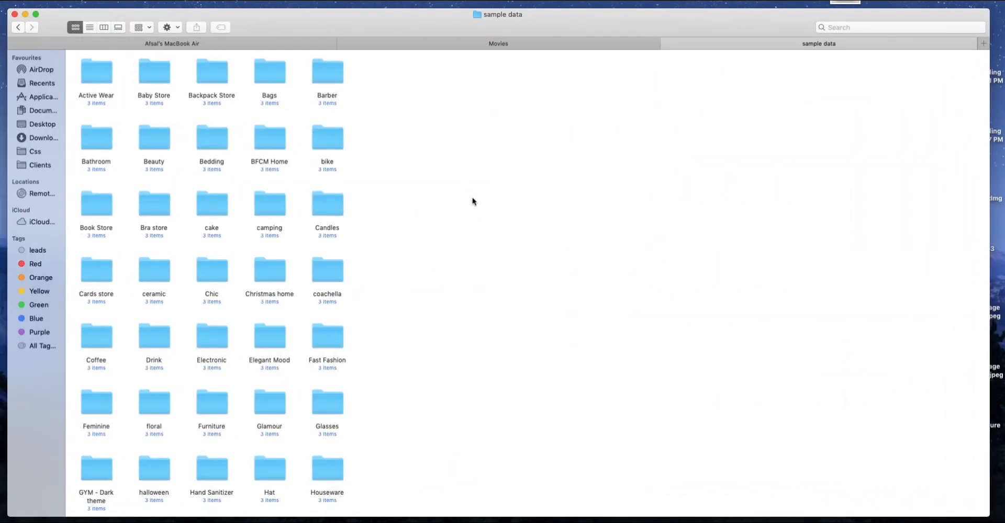
{"action": "type", "text": "mi"}
{"action": "scroll", "coordinate": [239, 367], "scroll_direction": "down", "scroll_amount": 3}
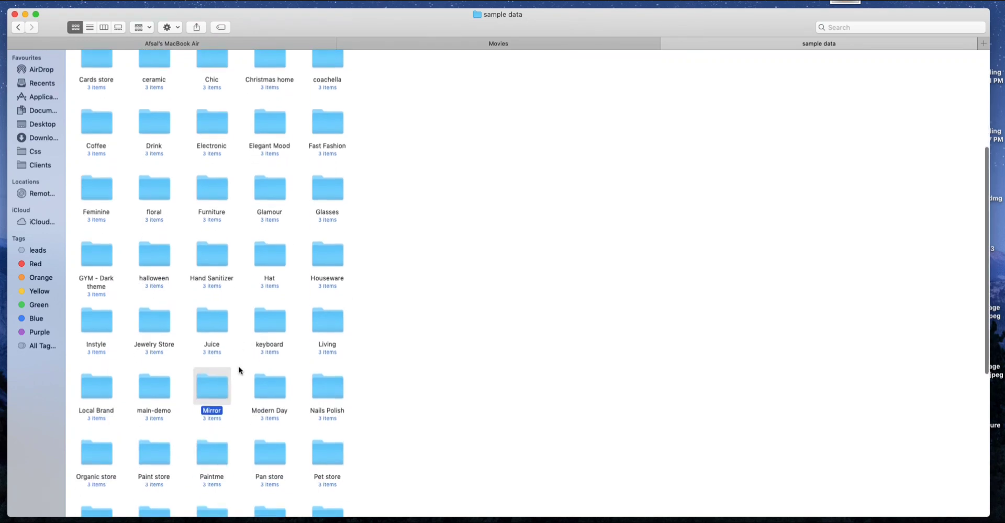
{"action": "scroll", "coordinate": [210, 377], "scroll_direction": "down", "scroll_amount": 1}
{"action": "left_click", "coordinate": [156, 389]}
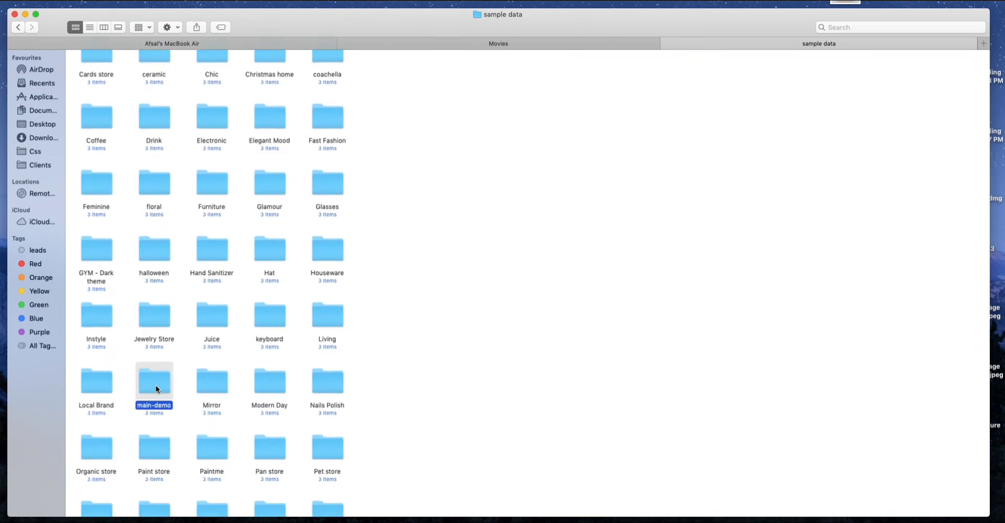
{"action": "double_click", "coordinate": [155, 389]}
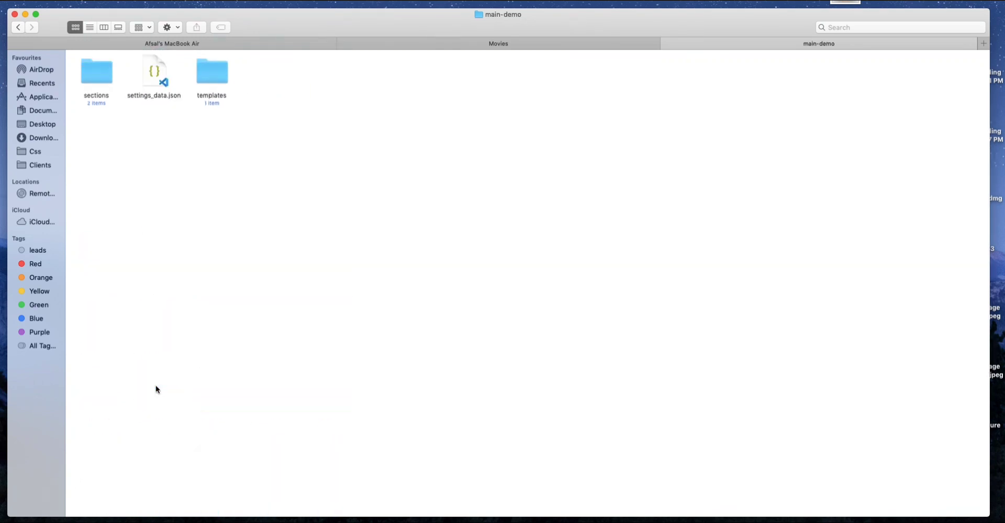
Open the main-demo templates folder and copy its index.json file
{"action": "double_click", "coordinate": [217, 79]}
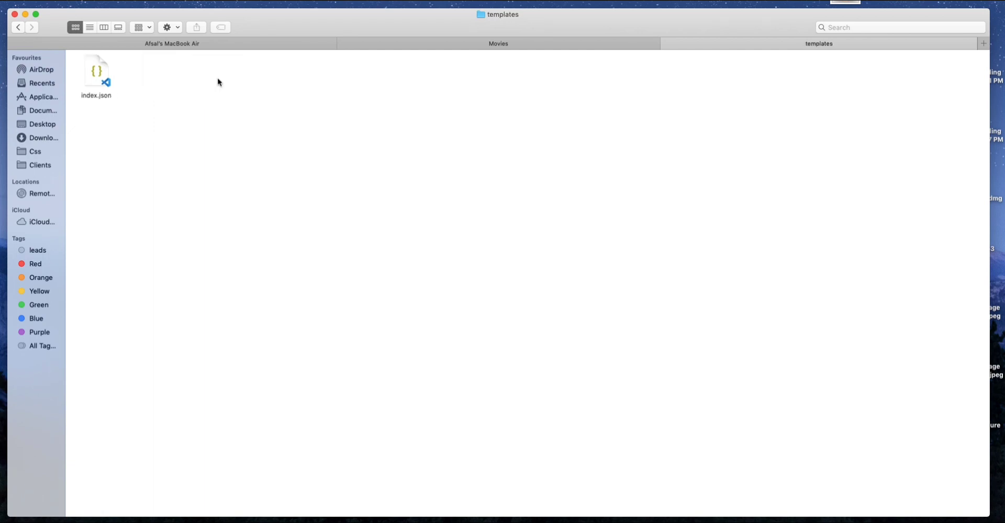
{"action": "left_click", "coordinate": [96, 76]}
{"action": "right_click", "coordinate": [96, 76]}
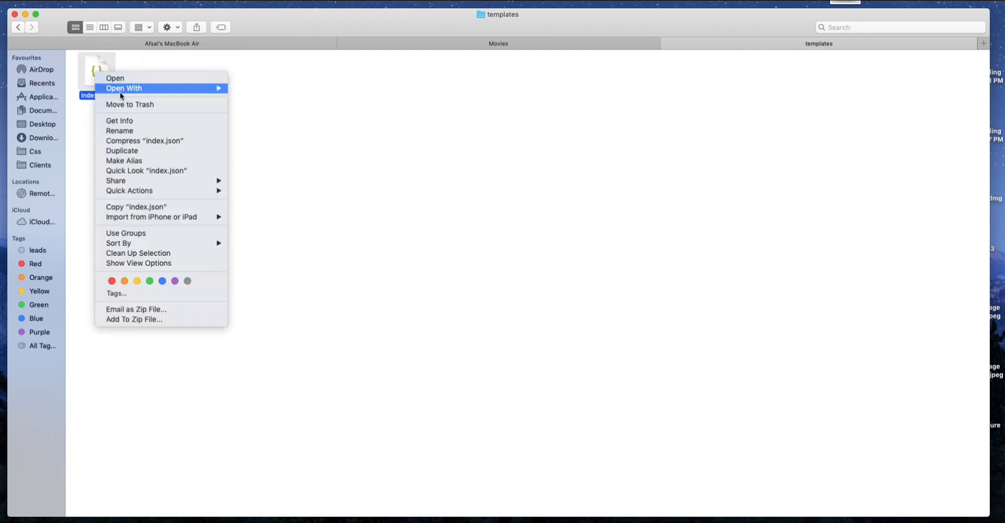
{"action": "mouse_move", "coordinate": [120, 93]}
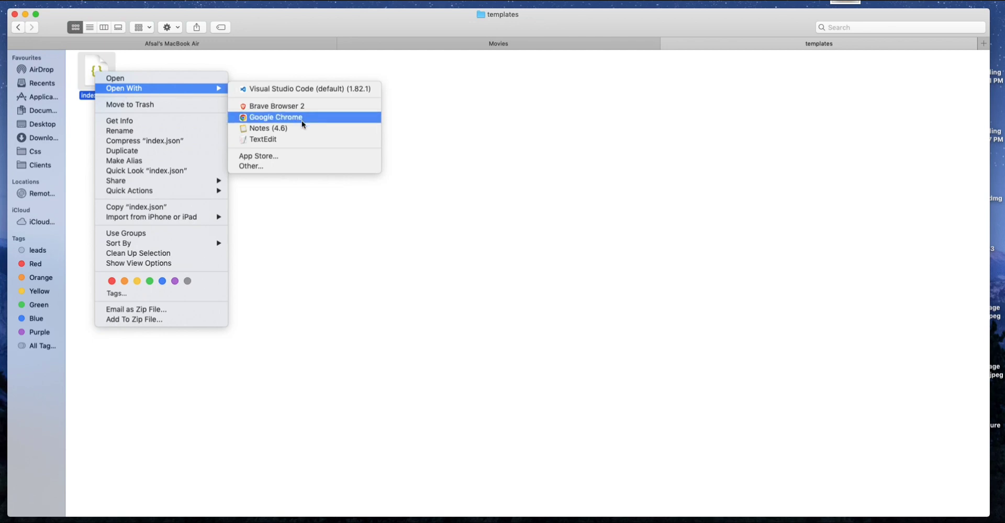
{"action": "left_click", "coordinate": [297, 295]}
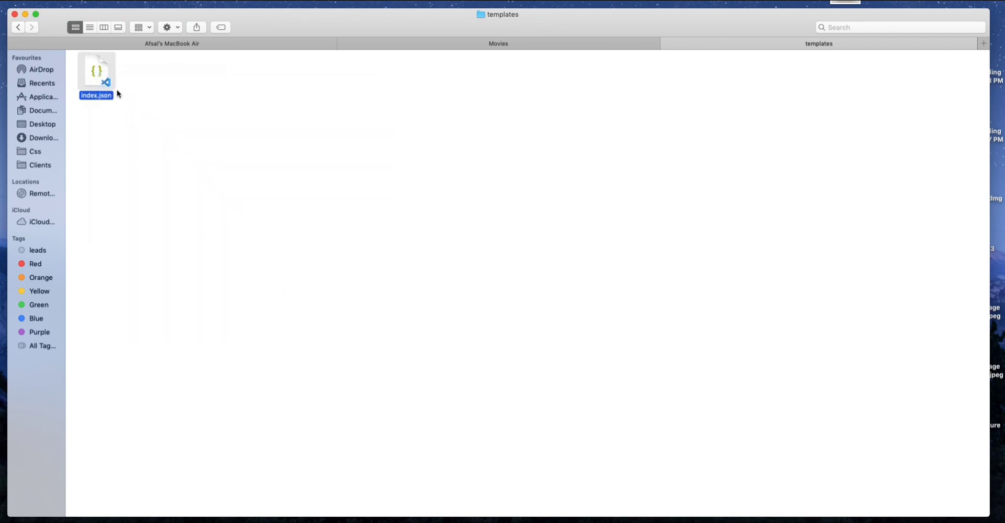
{"action": "right_click", "coordinate": [99, 83]}
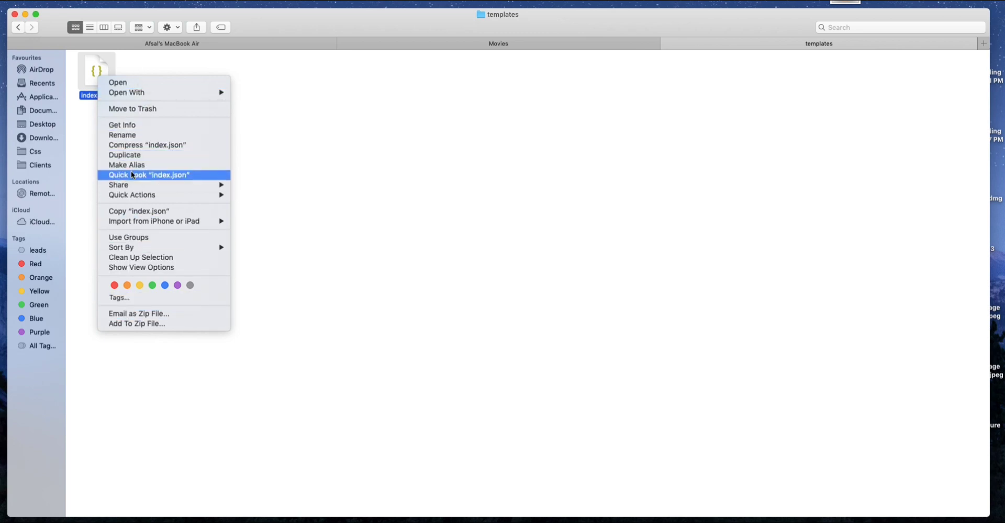
{"action": "left_click", "coordinate": [140, 210]}
Return to the manual installation guide and read the steps for importing sample data, highlighting the templates/index.json instruction
{"action": "key", "text": "ctrl+Up"}
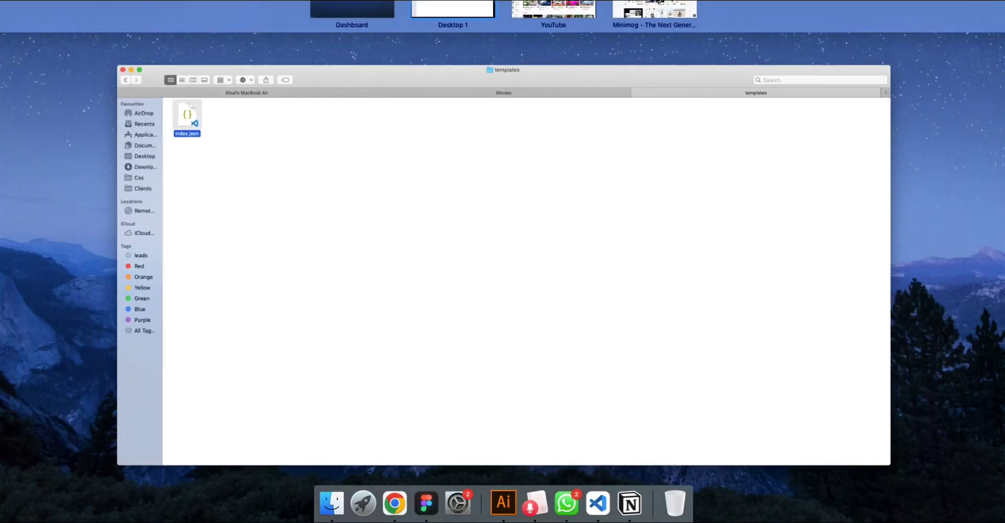
{"action": "left_click", "coordinate": [657, 3]}
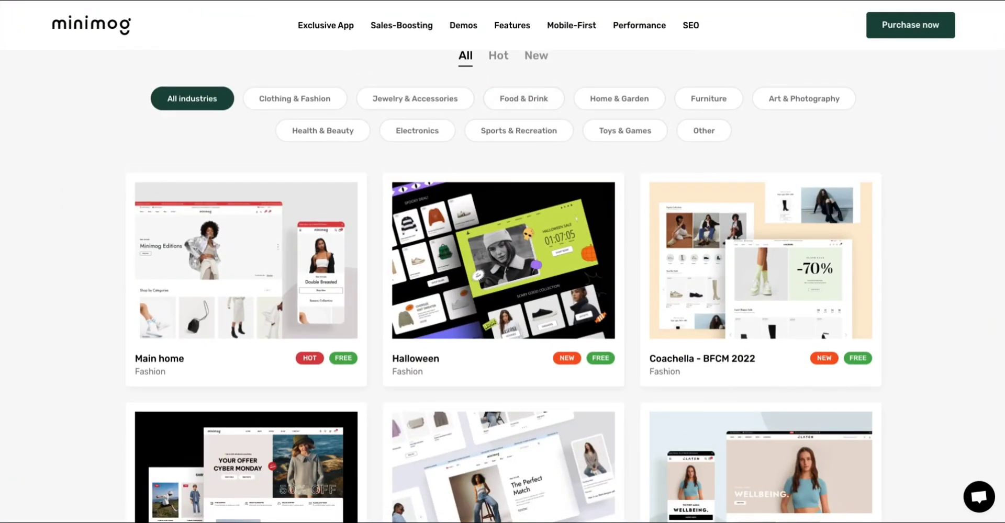
{"action": "key", "text": "ctrl+Right"}
{"action": "scroll", "coordinate": [457, 269], "scroll_direction": "up", "scroll_amount": 15}
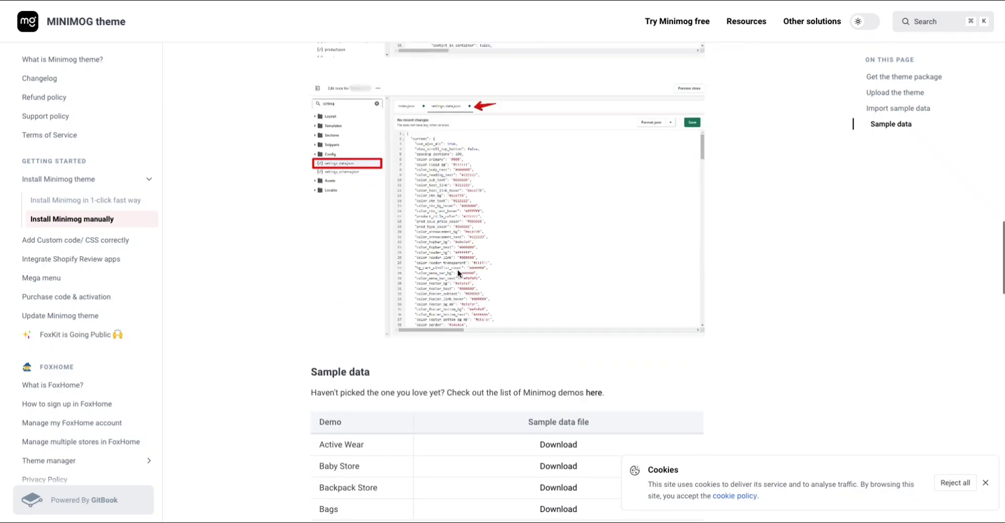
{"action": "scroll", "coordinate": [457, 268], "scroll_direction": "up", "scroll_amount": 10}
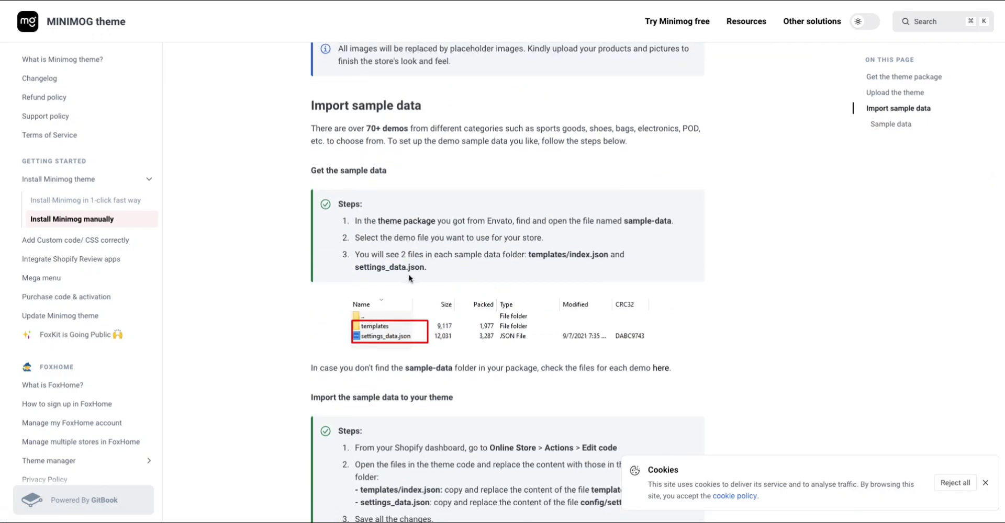
{"action": "scroll", "coordinate": [410, 278], "scroll_direction": "down", "scroll_amount": 4}
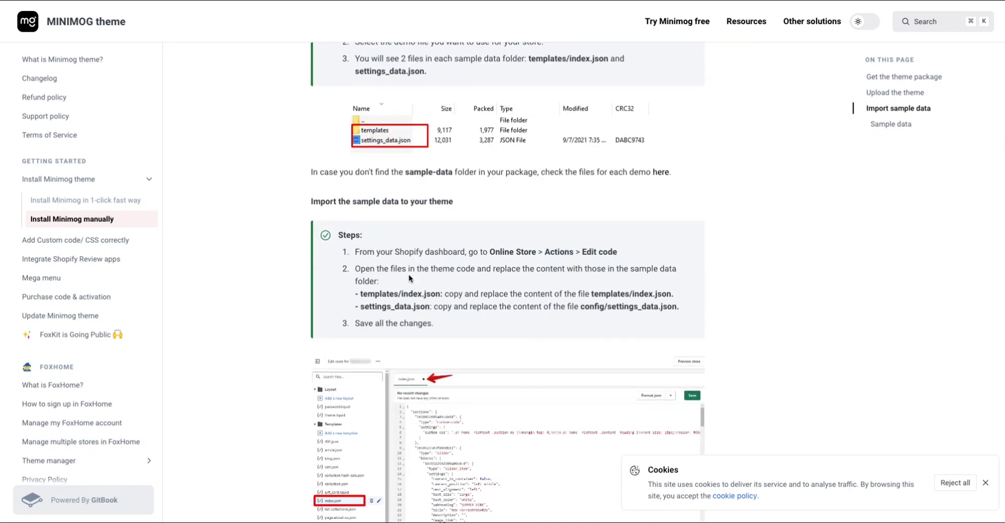
{"action": "scroll", "coordinate": [410, 279], "scroll_direction": "down", "scroll_amount": 1}
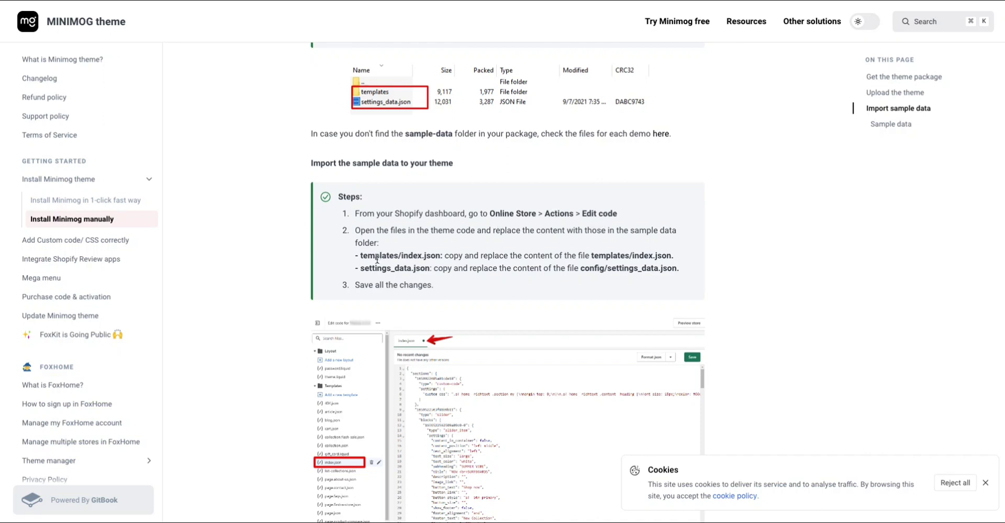
{"action": "left_click_drag", "start_coordinate": [357, 256], "coordinate": [440, 255]}
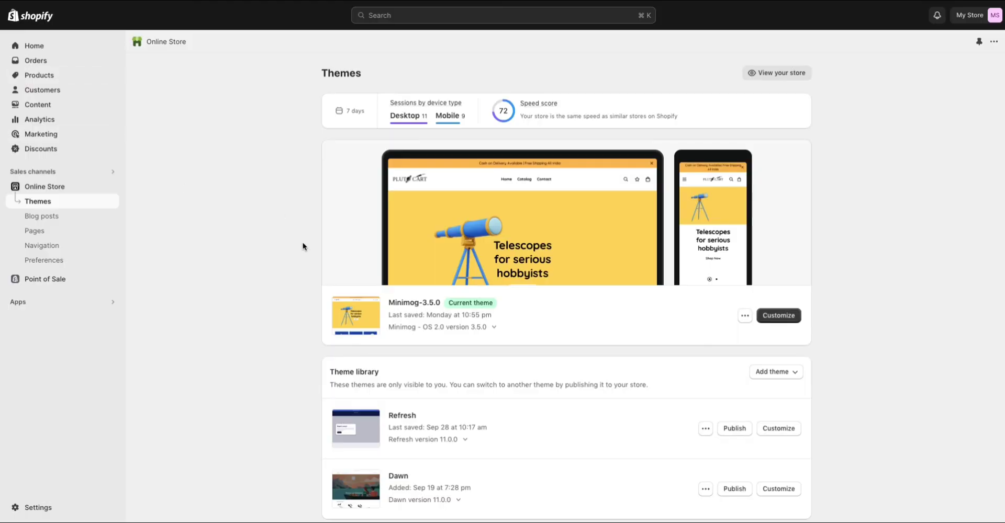
Open the code editor for the current Minimog-3.5.0 theme in the Shopify admin
{"action": "left_click", "coordinate": [745, 316]}
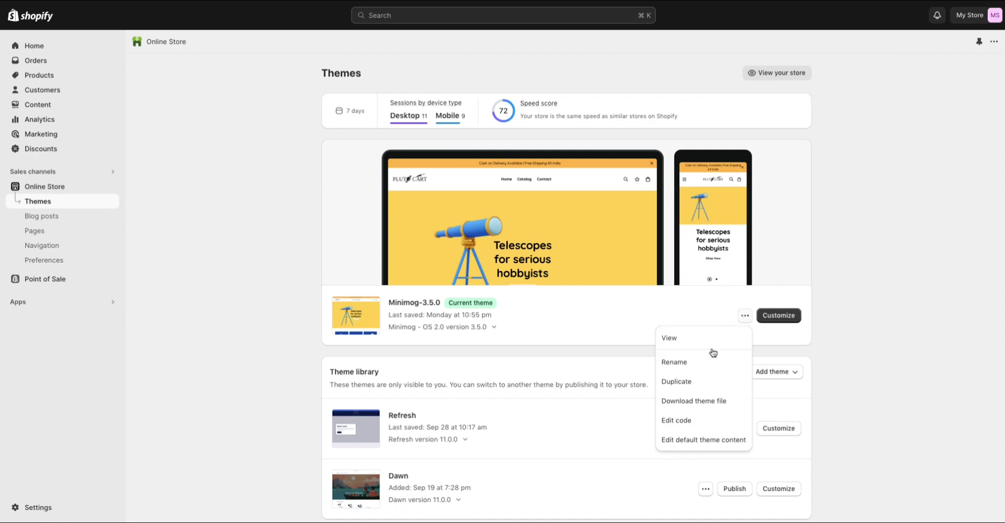
{"action": "left_click", "coordinate": [695, 421]}
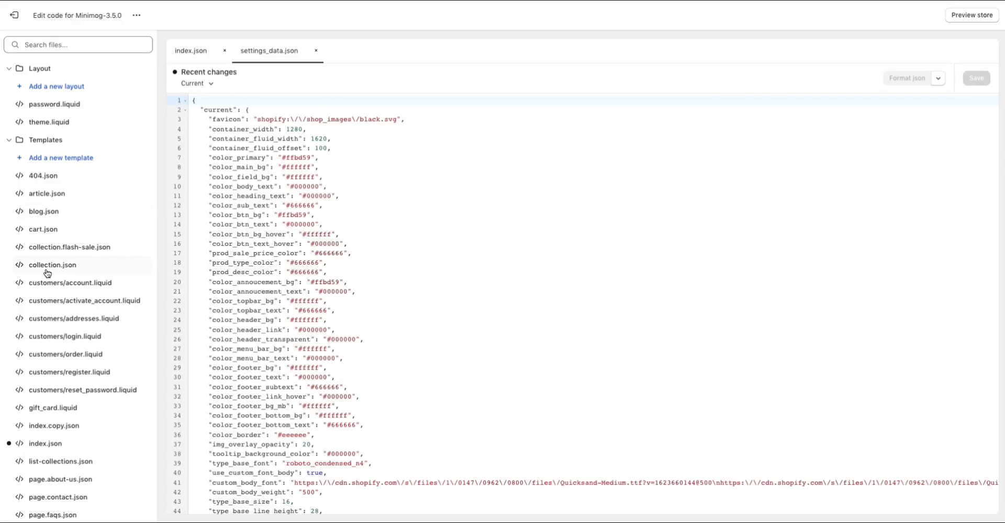
Open the theme's templates index.json in the code editor and delete all of its existing content
{"action": "scroll", "coordinate": [76, 306], "scroll_direction": "down", "scroll_amount": 3}
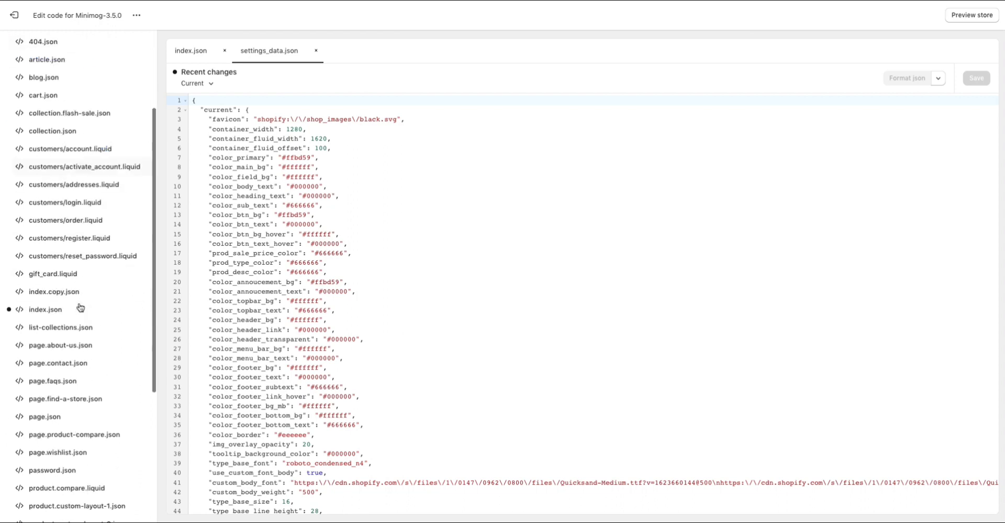
{"action": "left_click", "coordinate": [58, 291]}
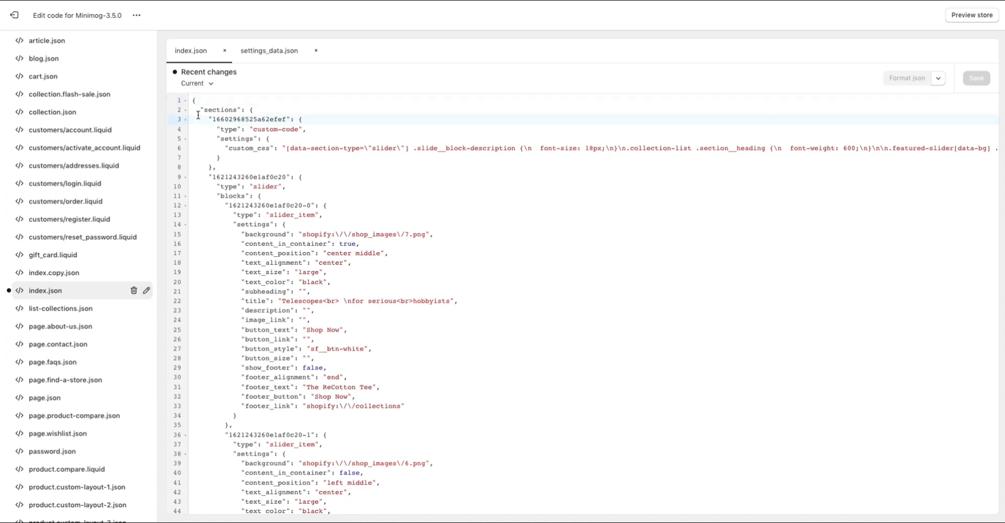
{"action": "key", "text": "ctrl+a"}
{"action": "key", "text": "BackSpace"}
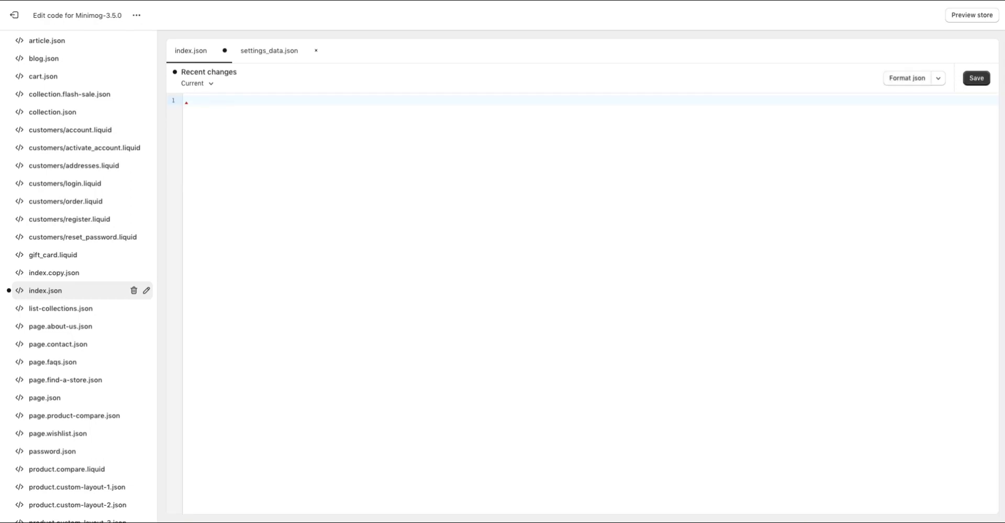
Switch to Finder, open the main-demo index.json in Visual Studio Code, and copy its entire content
{"action": "key", "text": "ctrl+Up"}
{"action": "left_click", "coordinate": [307, 155]}
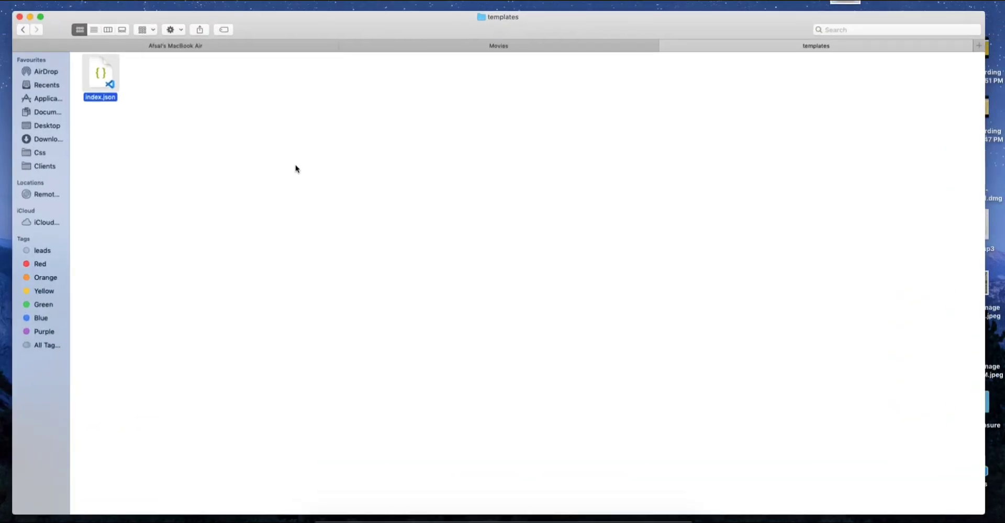
{"action": "right_click", "coordinate": [95, 74]}
{"action": "mouse_move", "coordinate": [124, 87]}
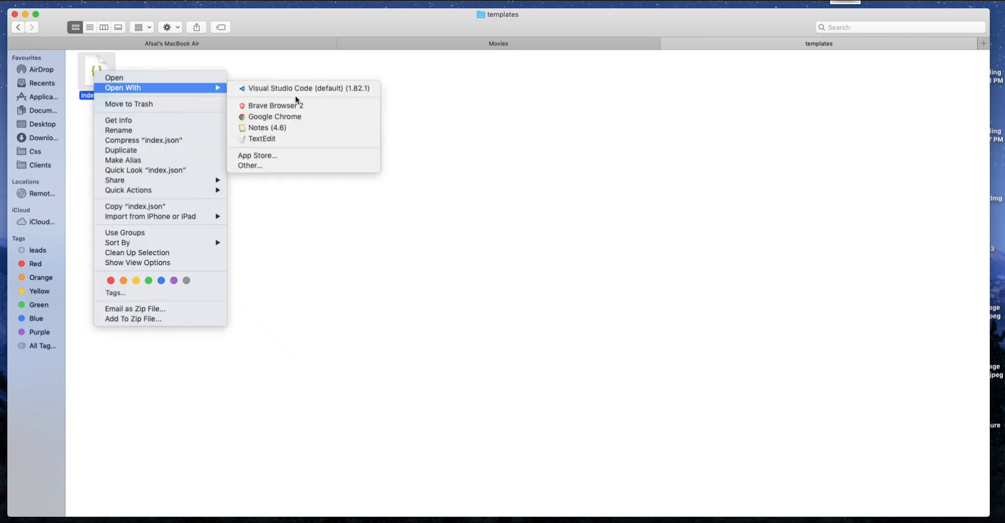
{"action": "left_click", "coordinate": [329, 89]}
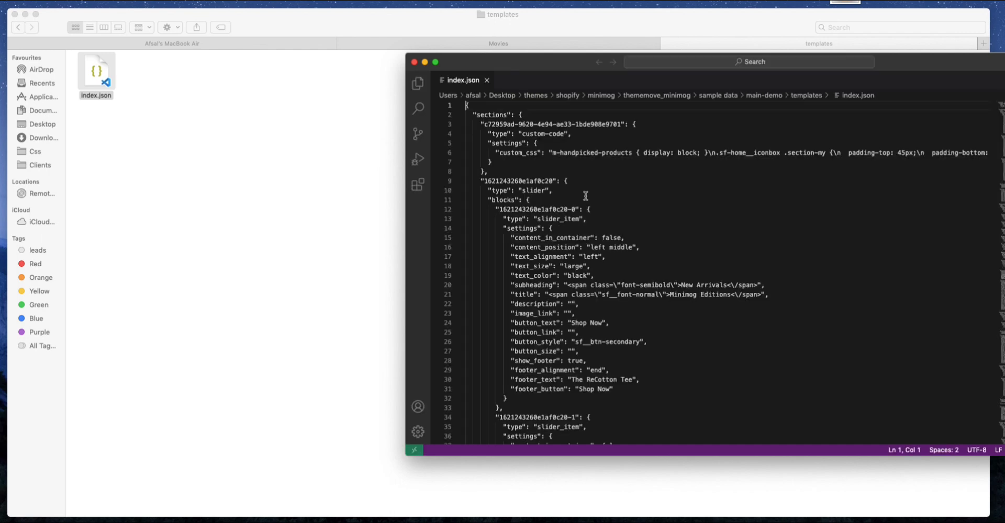
{"action": "key", "text": "super+a"}
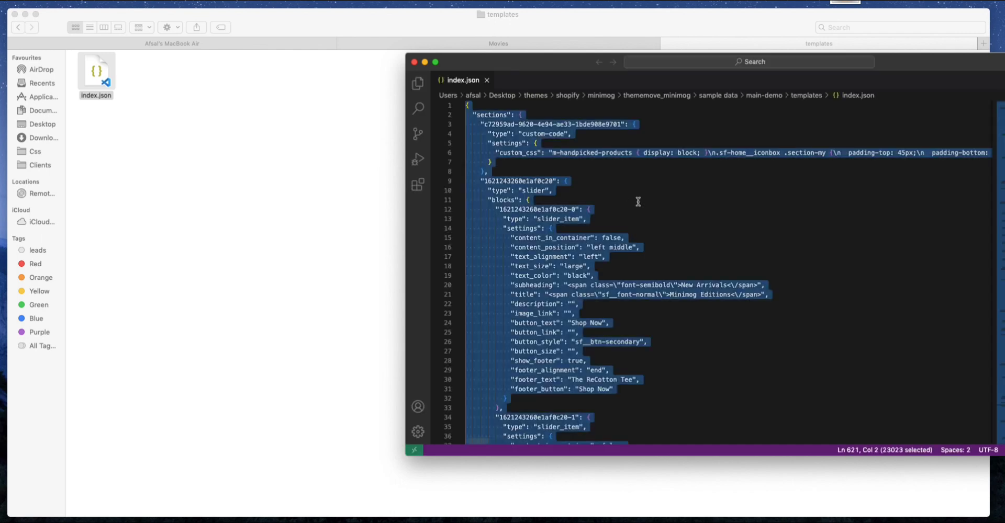
Return to the Shopify code editor, paste the copied demo code into the empty index.json, and save it
{"action": "key", "text": "ctrl+Up"}
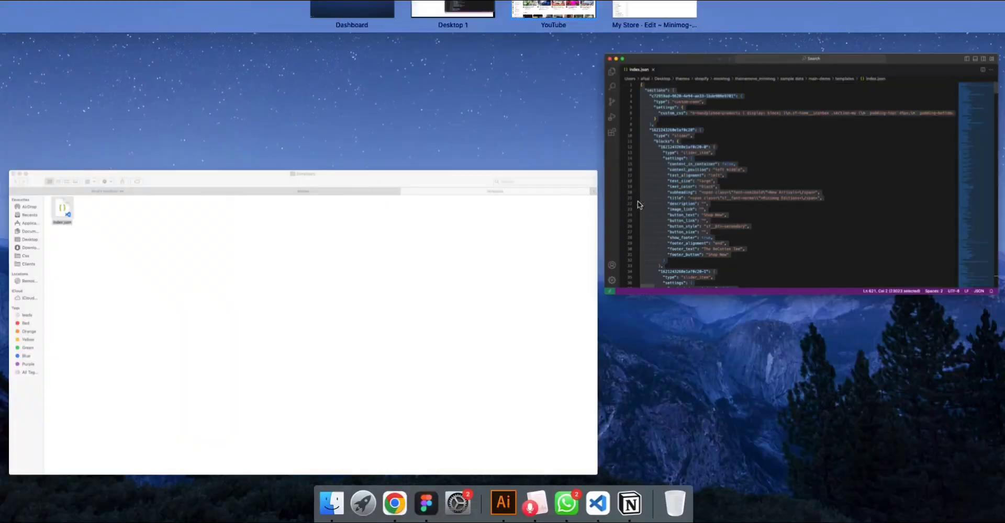
{"action": "left_click", "coordinate": [635, 9]}
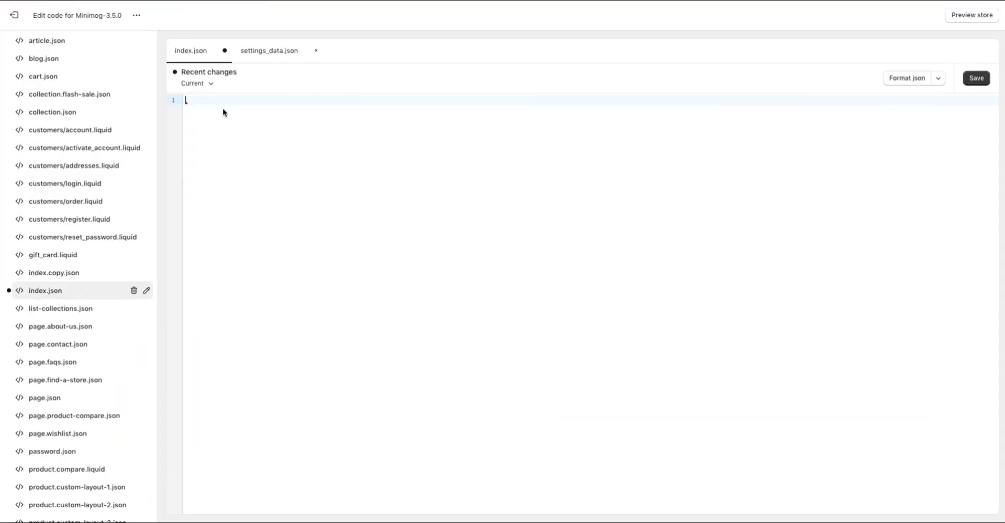
{"action": "key", "text": "super+v"}
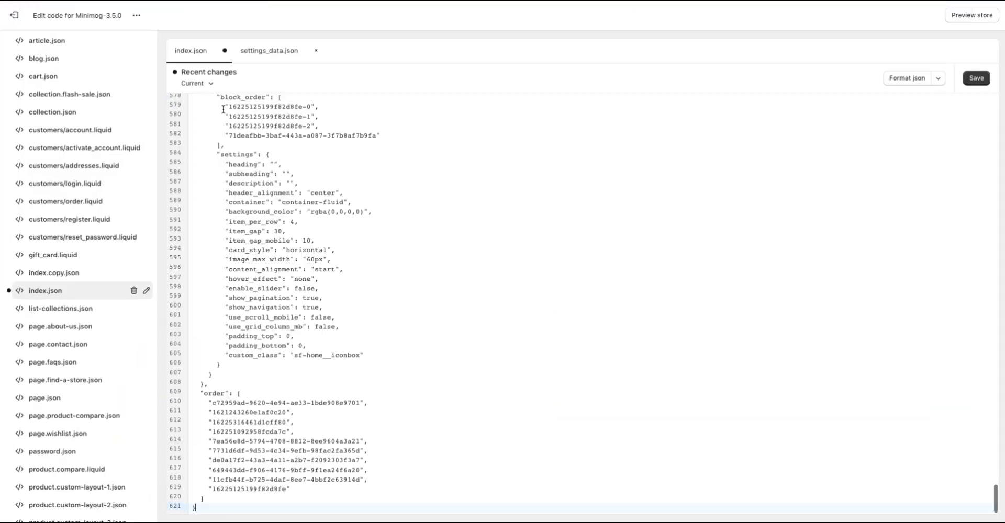
{"action": "left_click", "coordinate": [977, 77]}
Return to the main-demo folder in Finder and check the contents of its templates and sections folders
{"action": "key", "text": "ctrl+Up"}
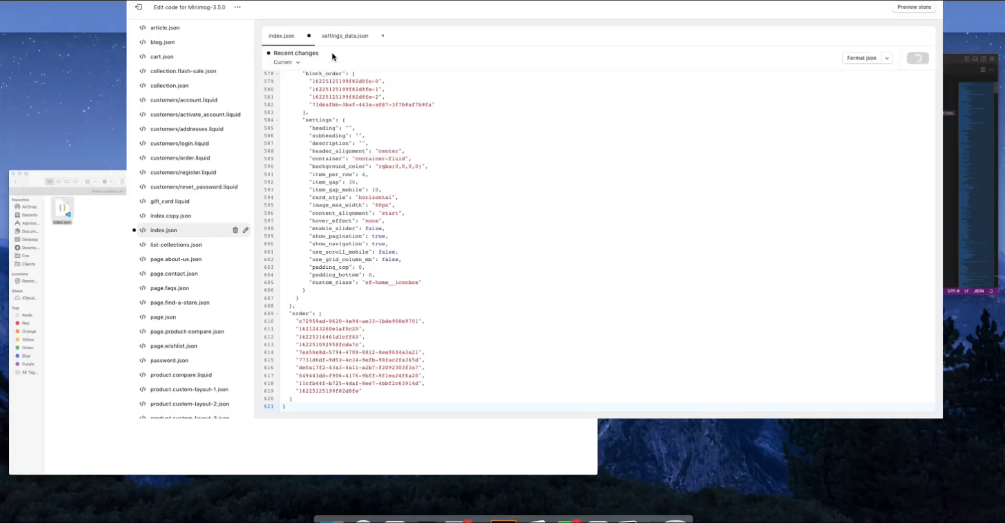
{"action": "left_click", "coordinate": [338, 214]}
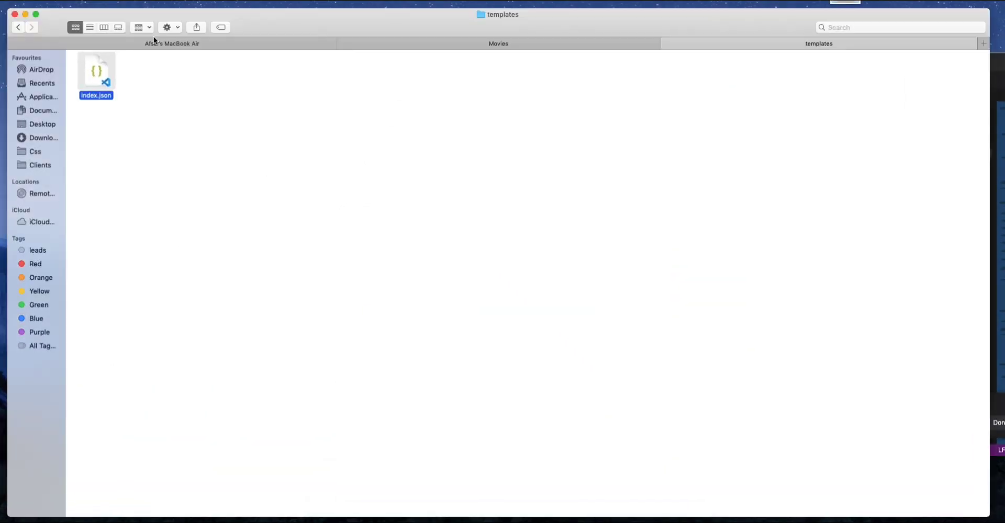
{"action": "left_click", "coordinate": [18, 29]}
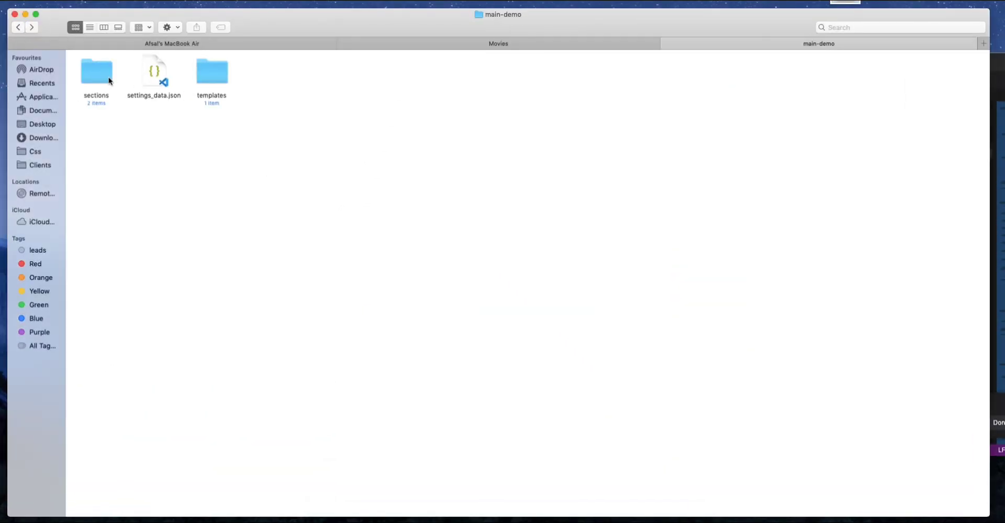
{"action": "double_click", "coordinate": [217, 76]}
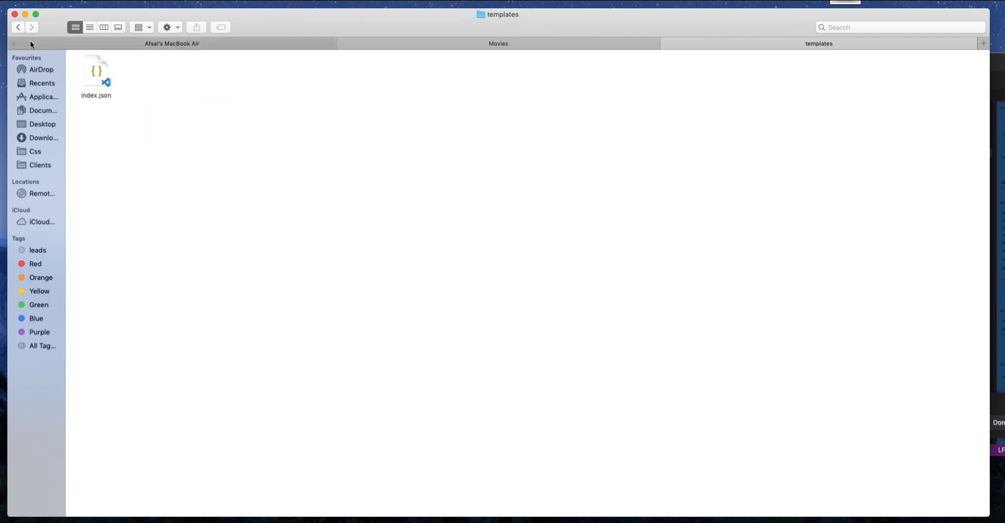
{"action": "left_click", "coordinate": [17, 29]}
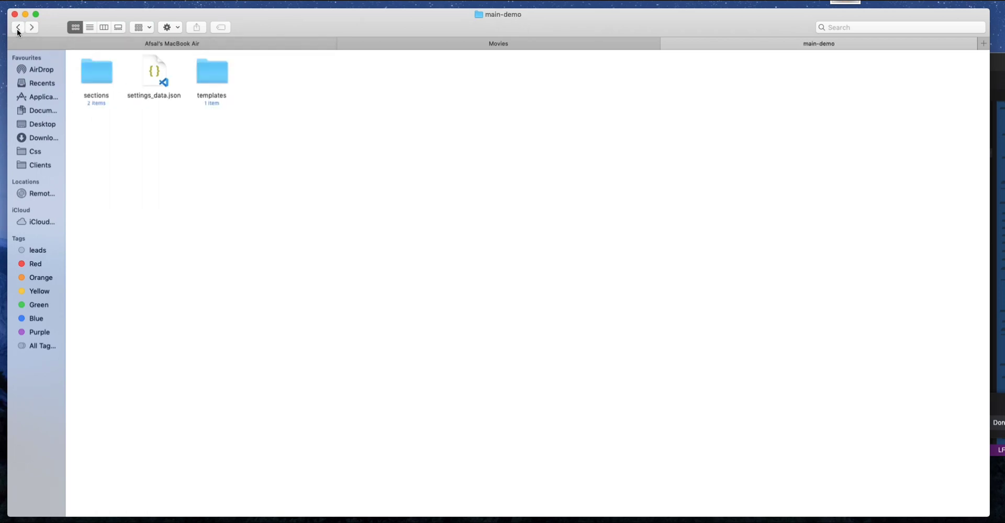
{"action": "double_click", "coordinate": [98, 79]}
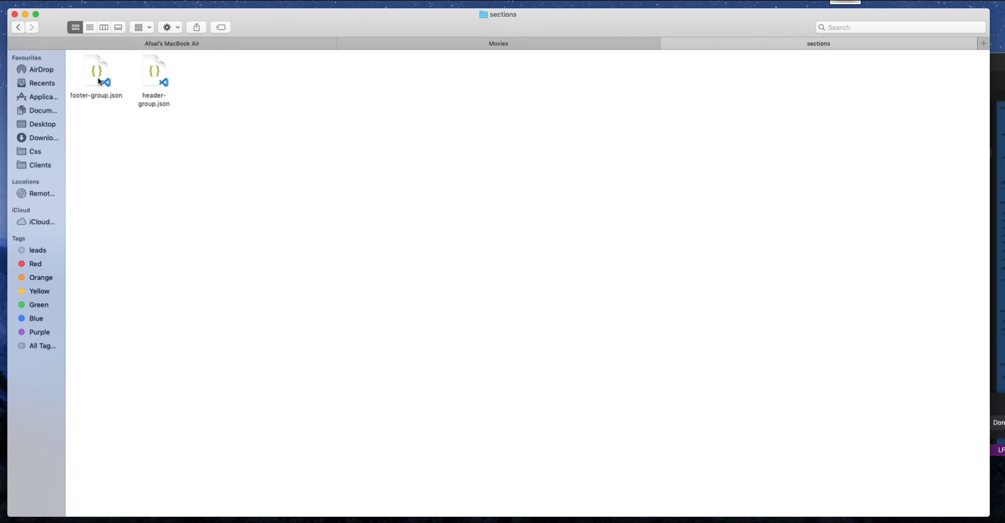
{"action": "left_click", "coordinate": [18, 27]}
Open the main-demo settings_data.json in Visual Studio Code and copy its entire content
{"action": "double_click", "coordinate": [153, 73]}
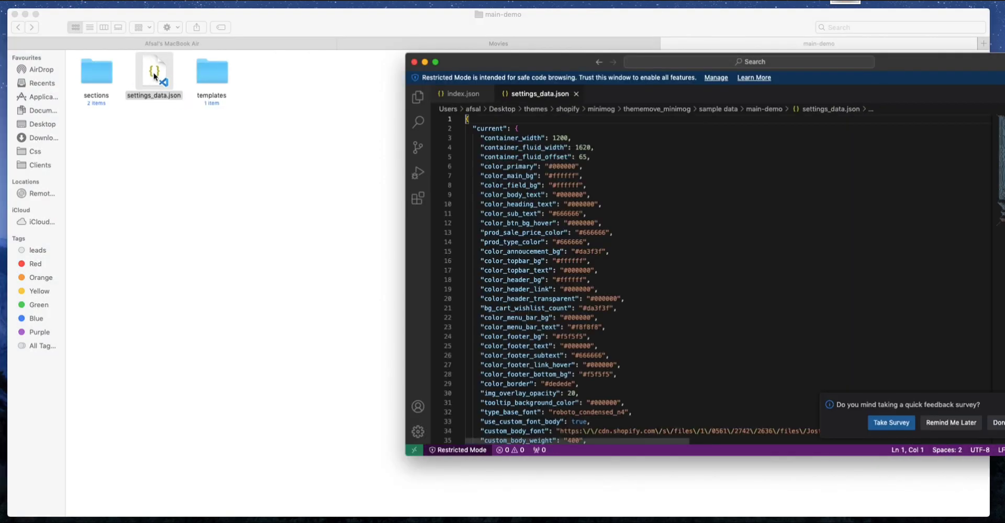
{"action": "left_click", "coordinate": [637, 155]}
{"action": "key", "text": "super+a"}
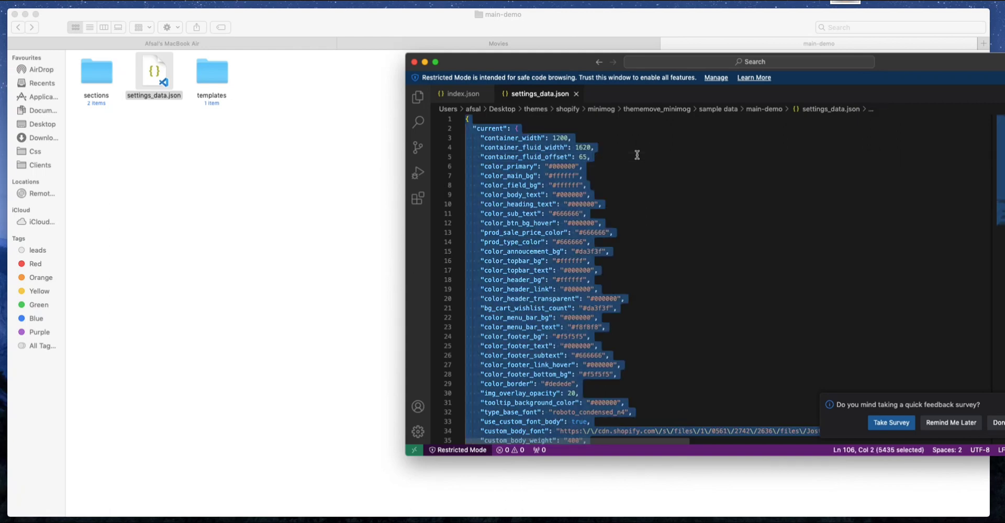
Switch to the manual installation guide and highlight the instruction for replacing config/settings_data.json with the sample settings_data.json
{"action": "key", "text": "ctrl+Up"}
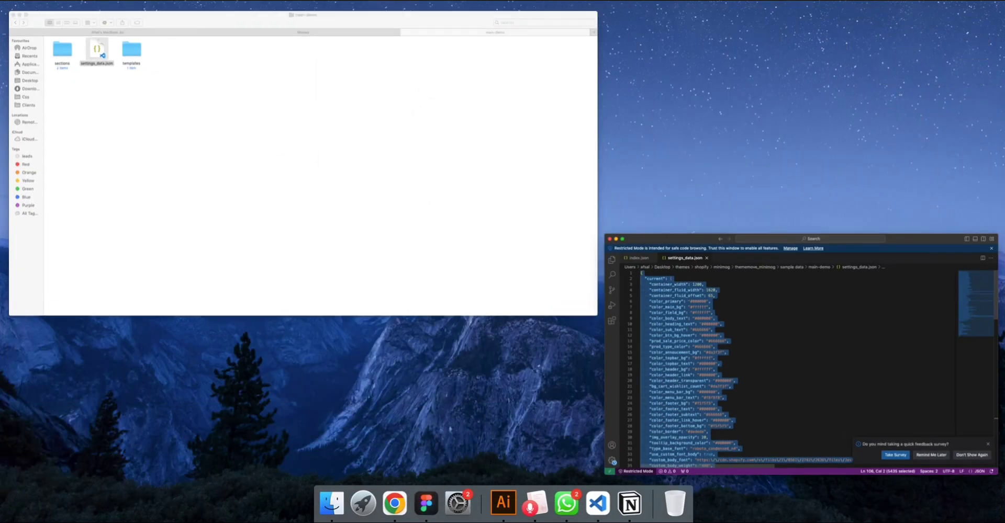
{"action": "left_click", "coordinate": [658, 14]}
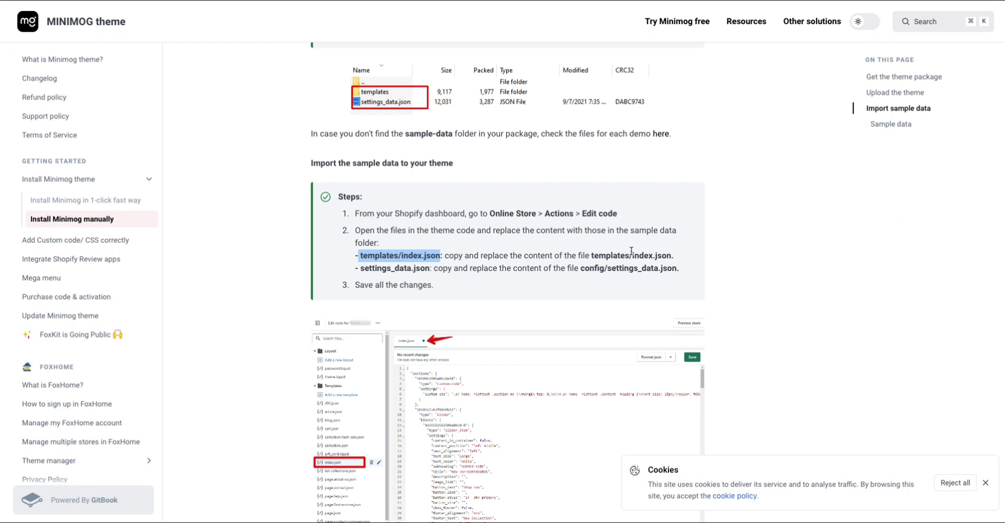
{"action": "left_click_drag", "start_coordinate": [360, 268], "coordinate": [430, 270]}
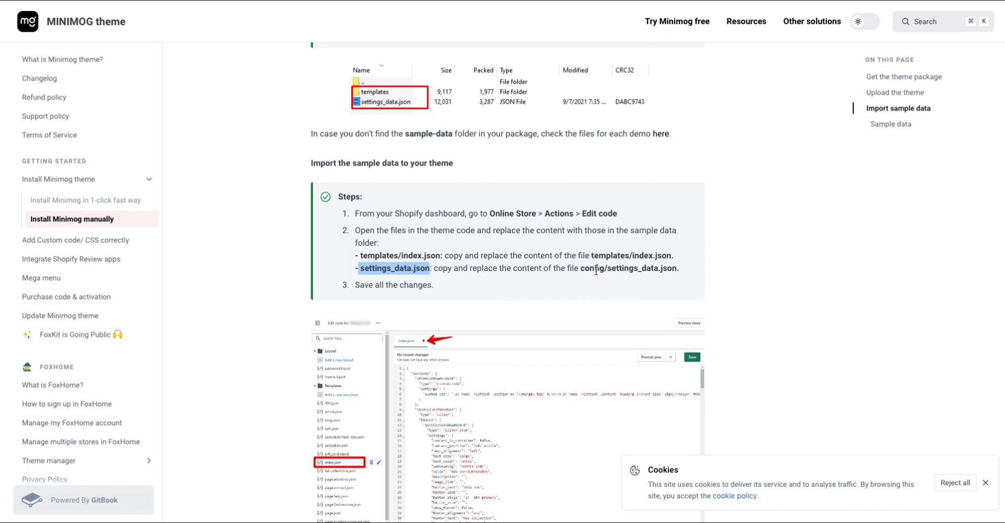
{"action": "left_click_drag", "start_coordinate": [580, 268], "coordinate": [668, 269]}
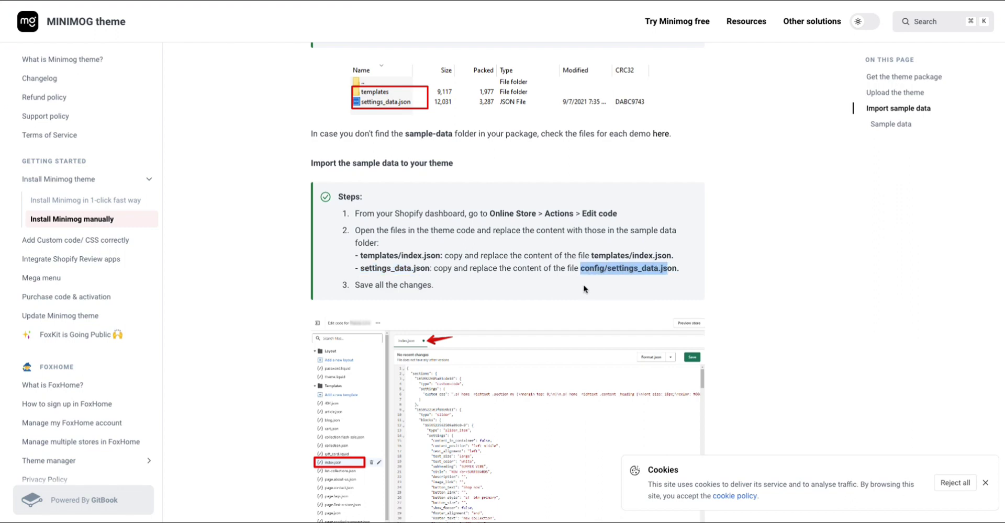
{"action": "scroll", "coordinate": [530, 331], "scroll_direction": "up", "scroll_amount": 1}
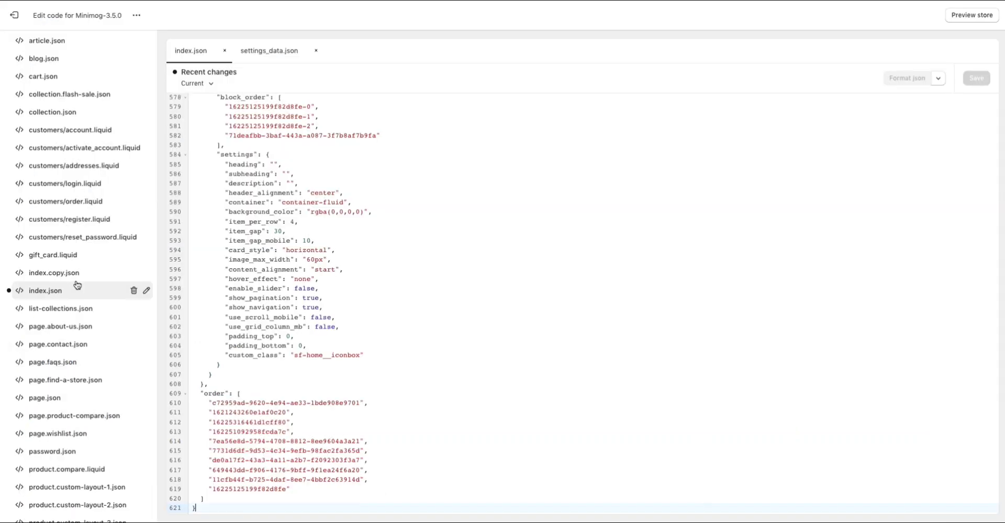
In the Shopify theme code, expand the Config folder and open settings_data.json
{"action": "scroll", "coordinate": [74, 165], "scroll_direction": "down", "scroll_amount": 4}
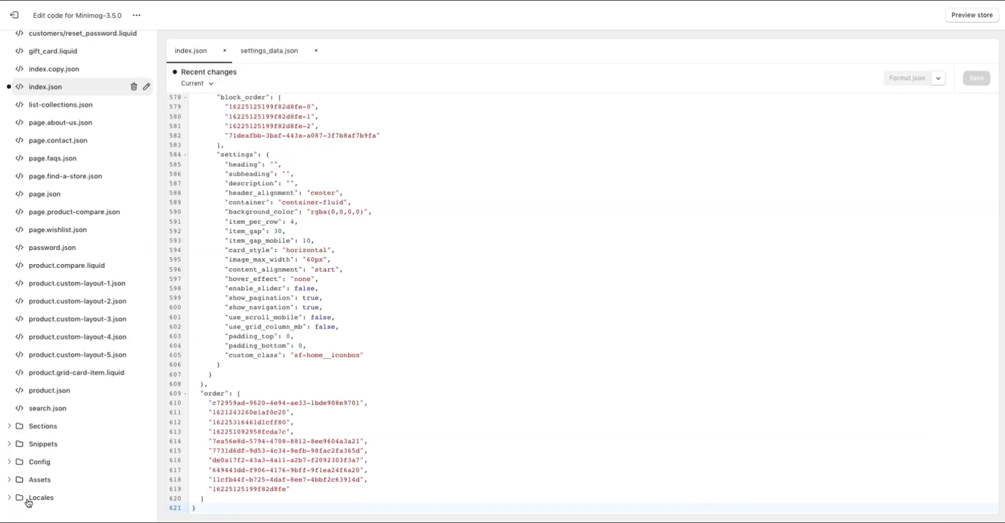
{"action": "left_click", "coordinate": [415, 288]}
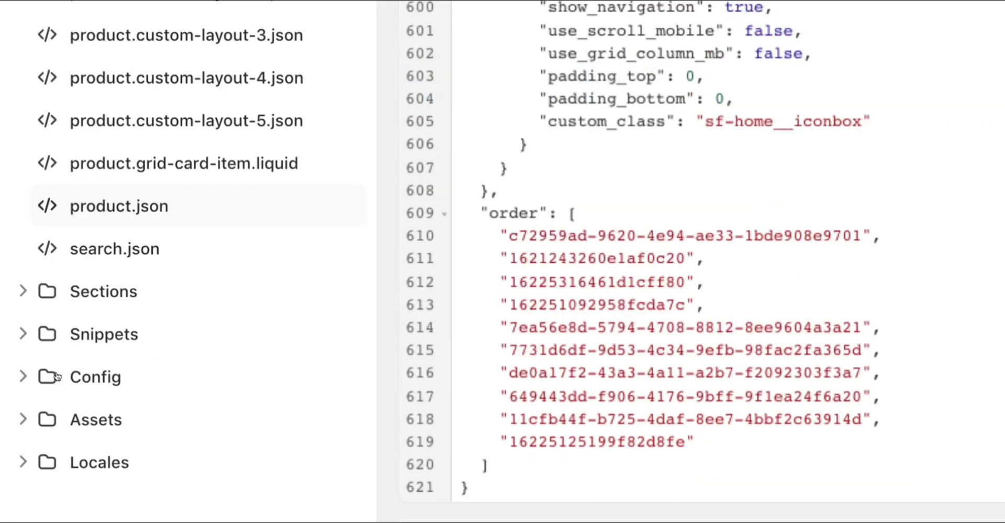
{"action": "left_click", "coordinate": [56, 376]}
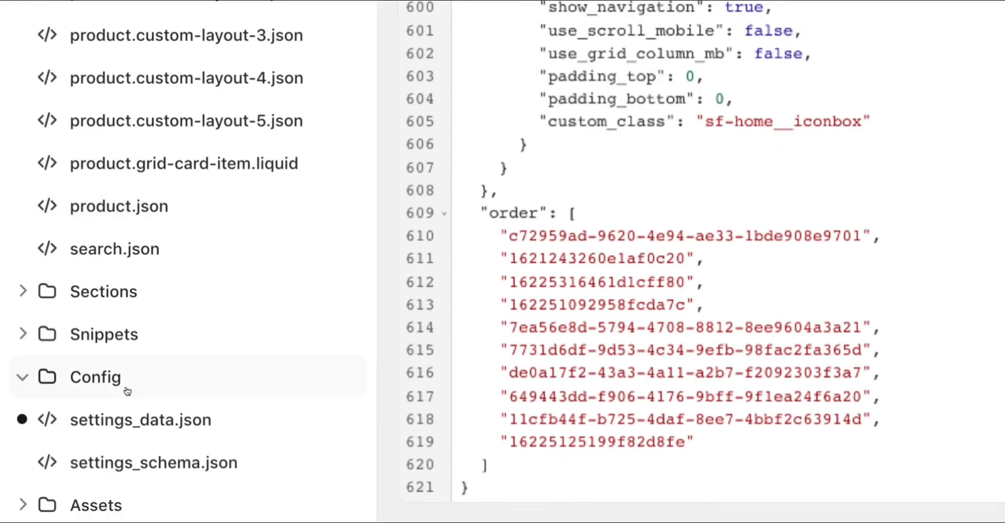
{"action": "scroll", "coordinate": [127, 391], "scroll_direction": "down", "scroll_amount": 2}
{"action": "left_click", "coordinate": [160, 340]}
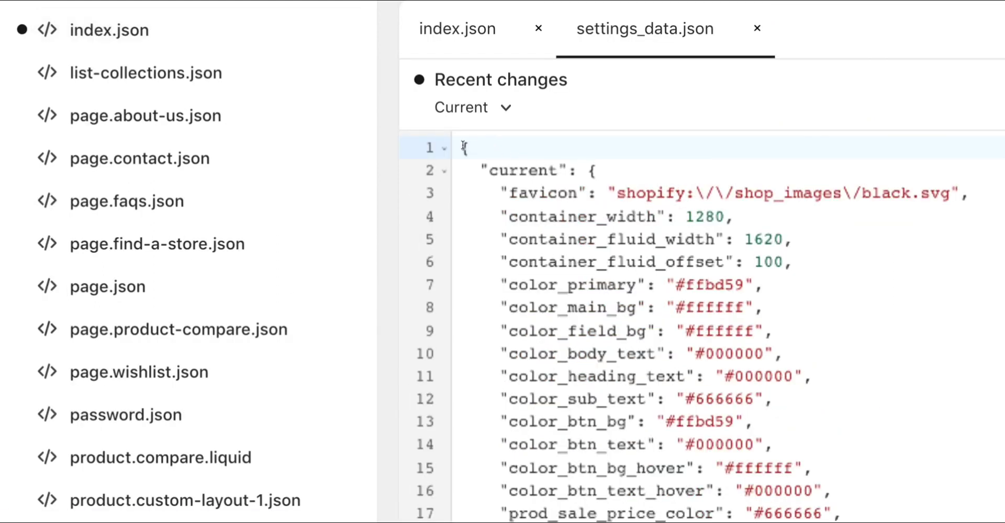
Replace all content of the theme's settings_data.json with the copied demo settings and save the file
{"action": "left_click", "coordinate": [463, 147]}
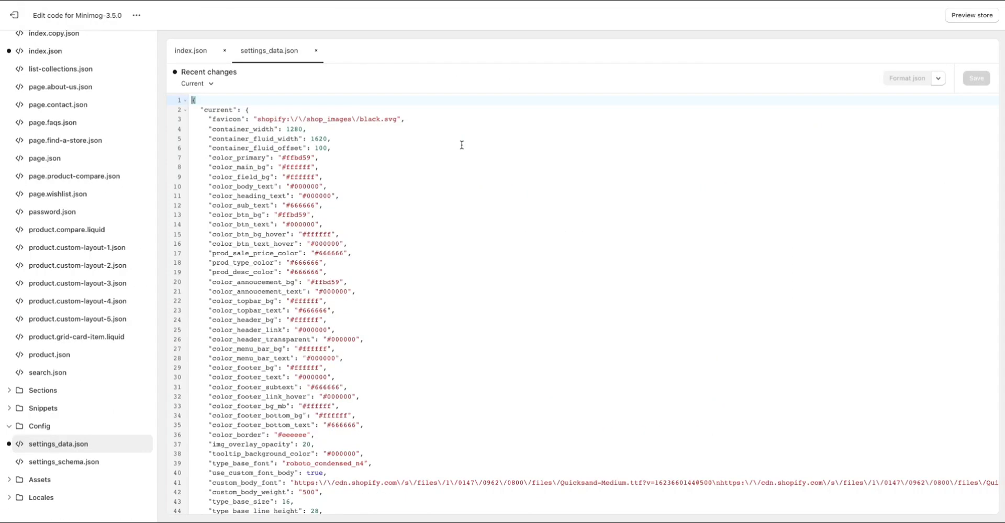
{"action": "key", "text": "ctrl+a"}
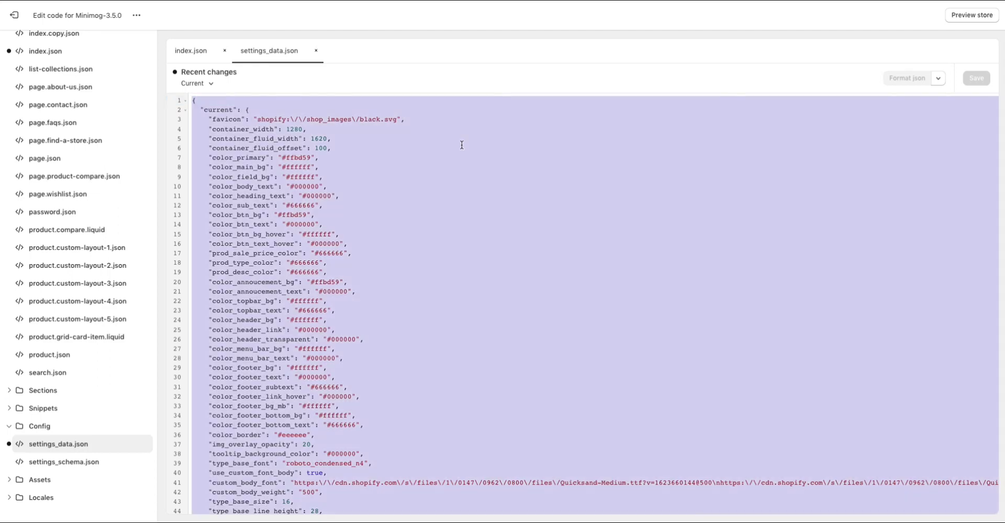
{"action": "key", "text": "ctrl+v"}
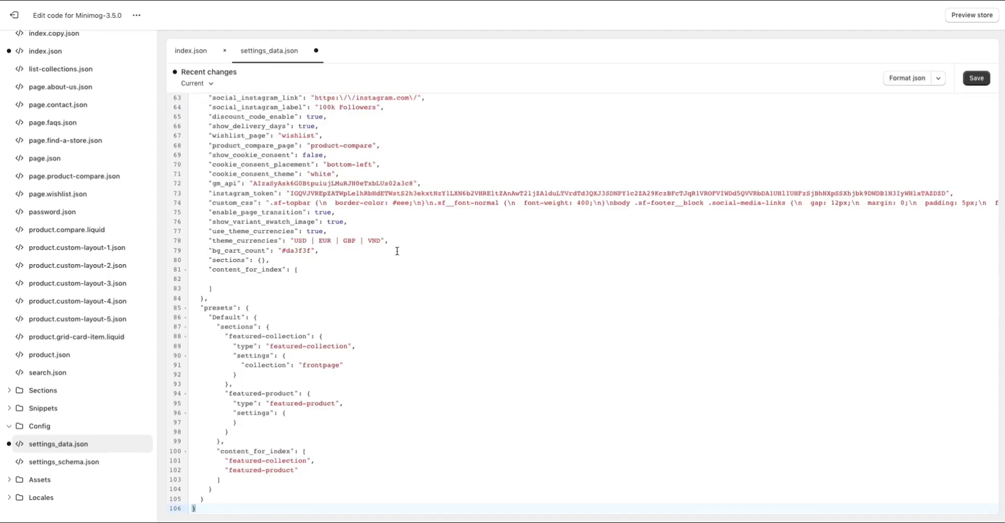
{"action": "scroll", "coordinate": [398, 251], "scroll_direction": "up", "scroll_amount": 12}
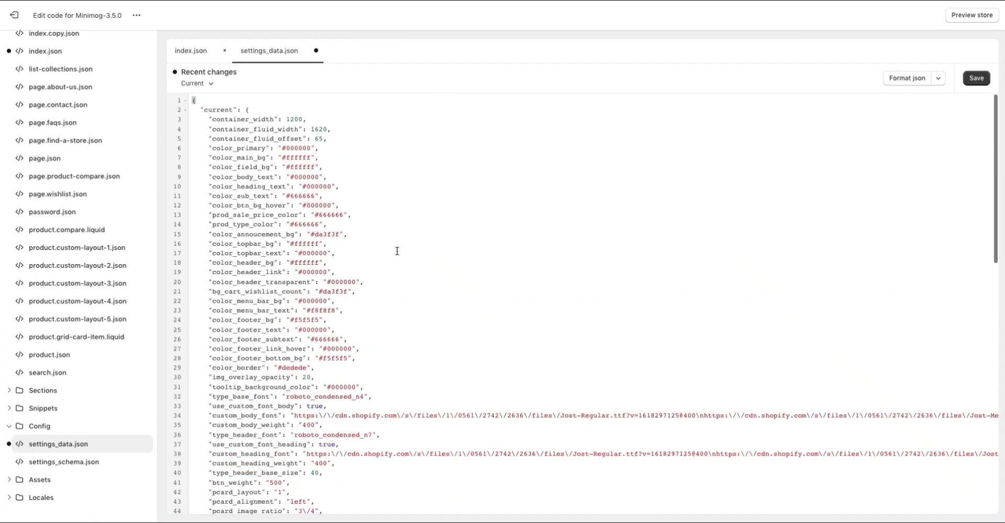
{"action": "left_click", "coordinate": [978, 84]}
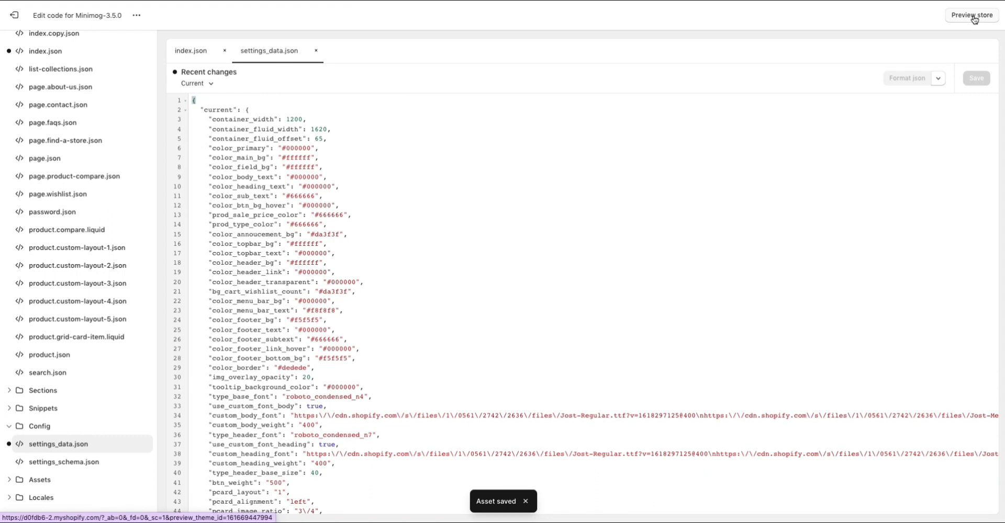
Preview the store with the Minimog-3.5.0 theme and look through the demo homepage's sections
{"action": "left_click", "coordinate": [969, 20]}
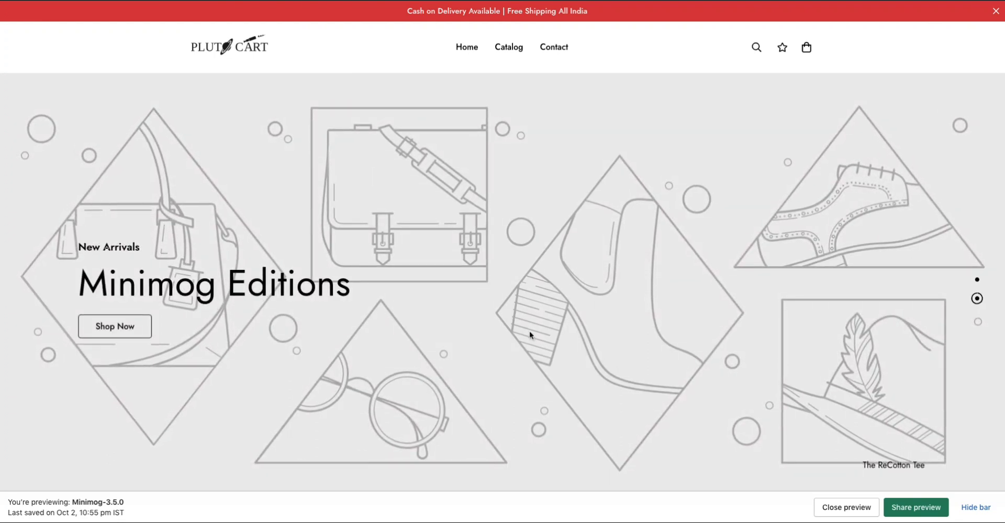
{"action": "scroll", "coordinate": [530, 335], "scroll_direction": "down", "scroll_amount": 14}
{"action": "scroll", "coordinate": [530, 335], "scroll_direction": "down", "scroll_amount": 4}
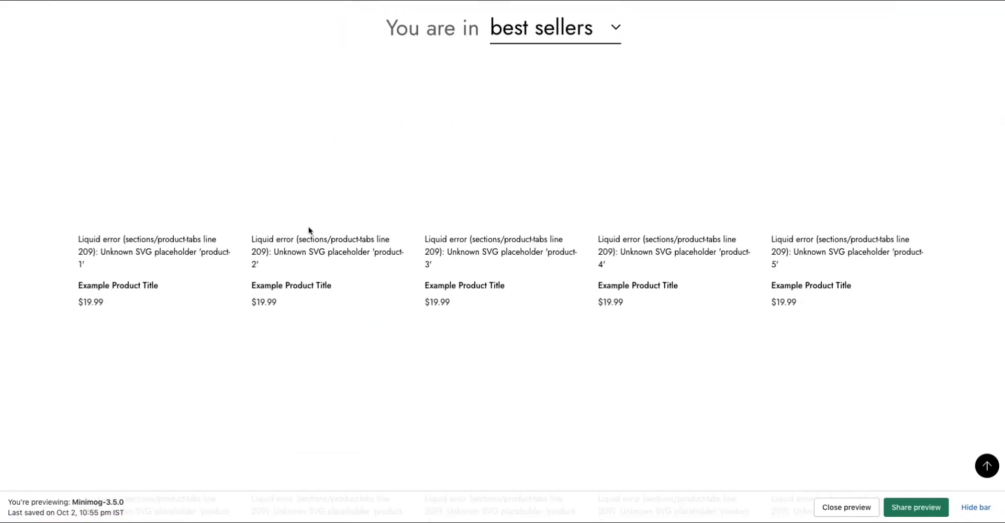
{"action": "scroll", "coordinate": [625, 187], "scroll_direction": "down", "scroll_amount": 10}
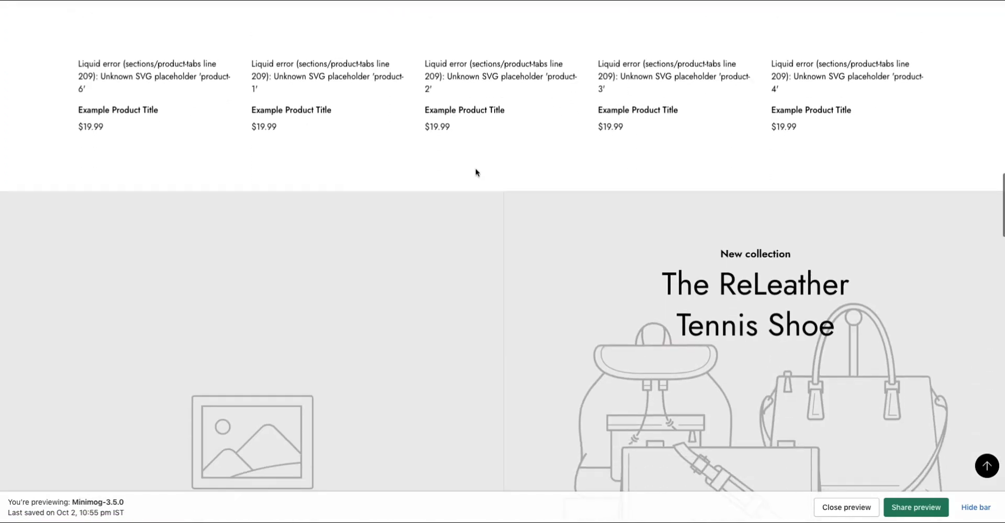
Look through the remaining demo homepage sections down to the Instagram block, return to the header, and review the upper sections again
{"action": "scroll", "coordinate": [476, 171], "scroll_direction": "down", "scroll_amount": 8}
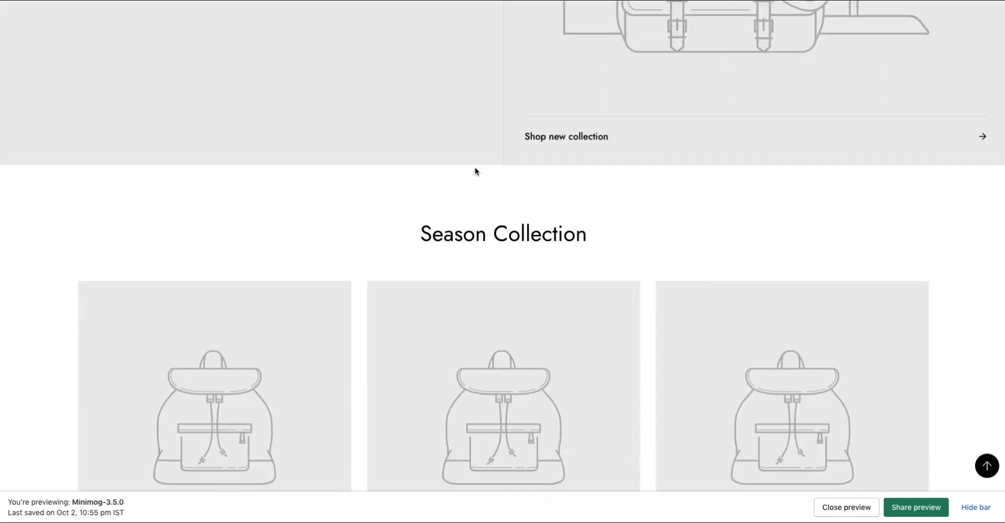
{"action": "scroll", "coordinate": [476, 171], "scroll_direction": "down", "scroll_amount": 5}
{"action": "scroll", "coordinate": [475, 171], "scroll_direction": "down", "scroll_amount": 10}
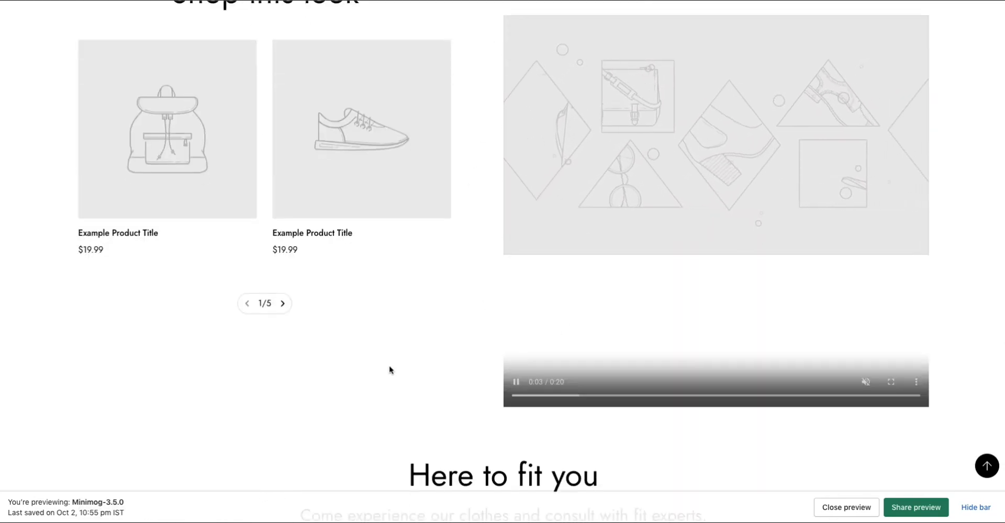
{"action": "scroll", "coordinate": [390, 370], "scroll_direction": "down", "scroll_amount": 5}
{"action": "scroll", "coordinate": [390, 370], "scroll_direction": "down", "scroll_amount": 5}
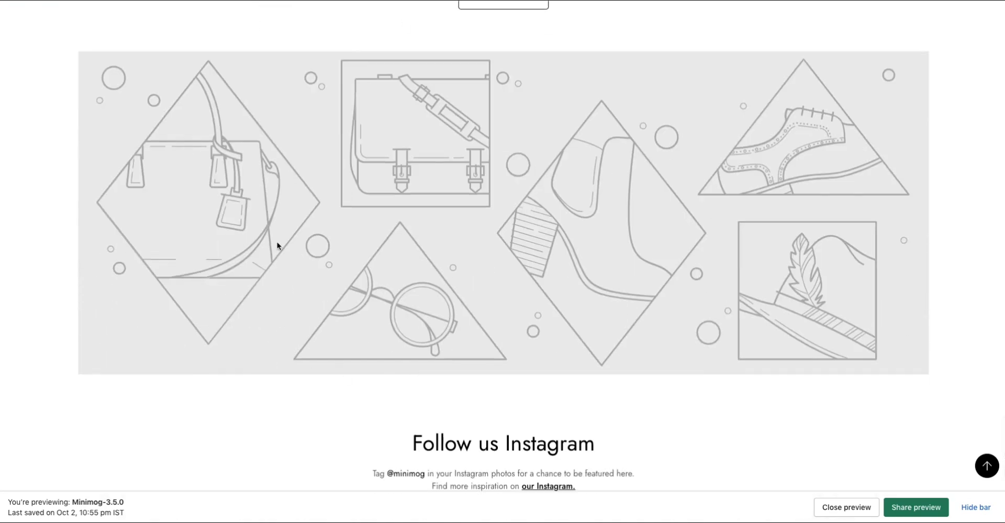
{"action": "scroll", "coordinate": [405, 356], "scroll_direction": "down", "scroll_amount": 6}
{"action": "scroll", "coordinate": [405, 357], "scroll_direction": "up", "scroll_amount": 15}
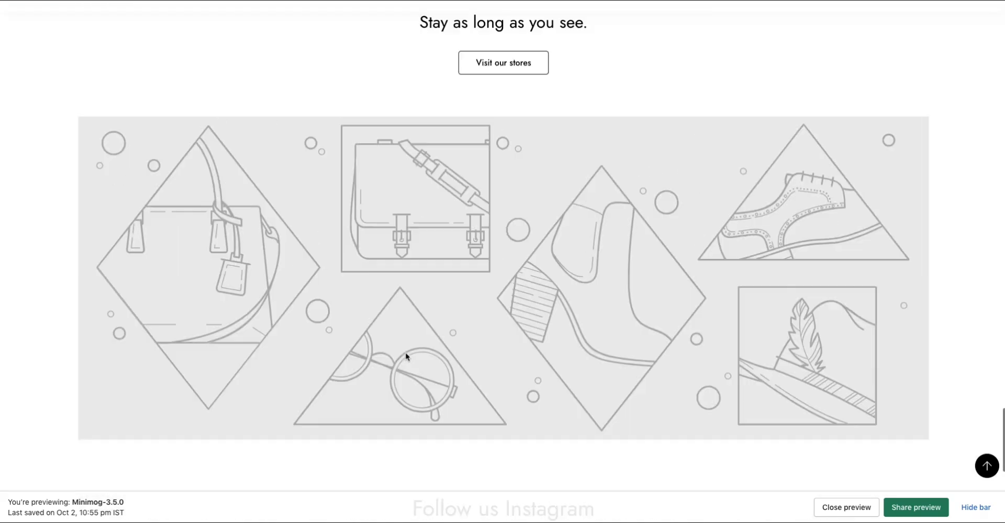
{"action": "scroll", "coordinate": [405, 357], "scroll_direction": "up", "scroll_amount": 10}
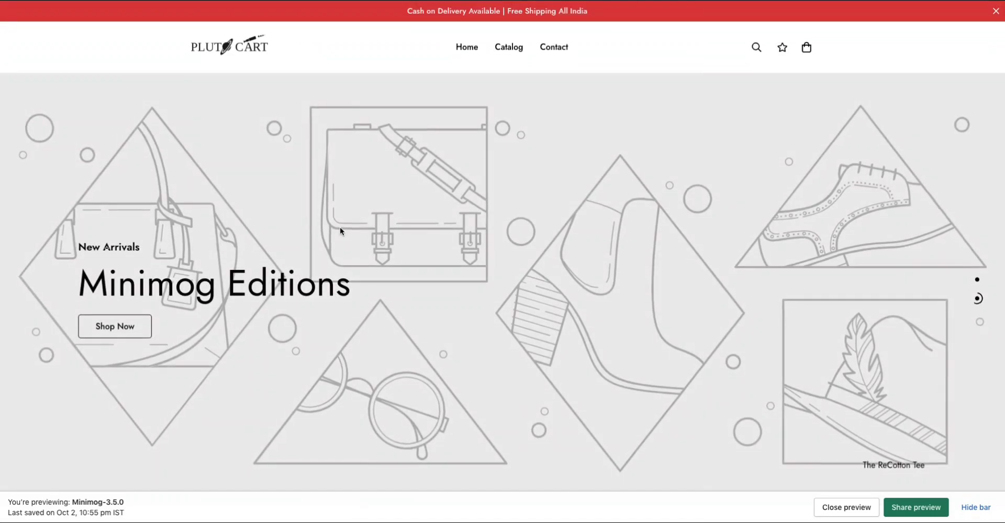
{"action": "scroll", "coordinate": [340, 227], "scroll_direction": "down", "scroll_amount": 1}
{"action": "scroll", "coordinate": [340, 228], "scroll_direction": "down", "scroll_amount": 4}
{"action": "scroll", "coordinate": [340, 228], "scroll_direction": "down", "scroll_amount": 6}
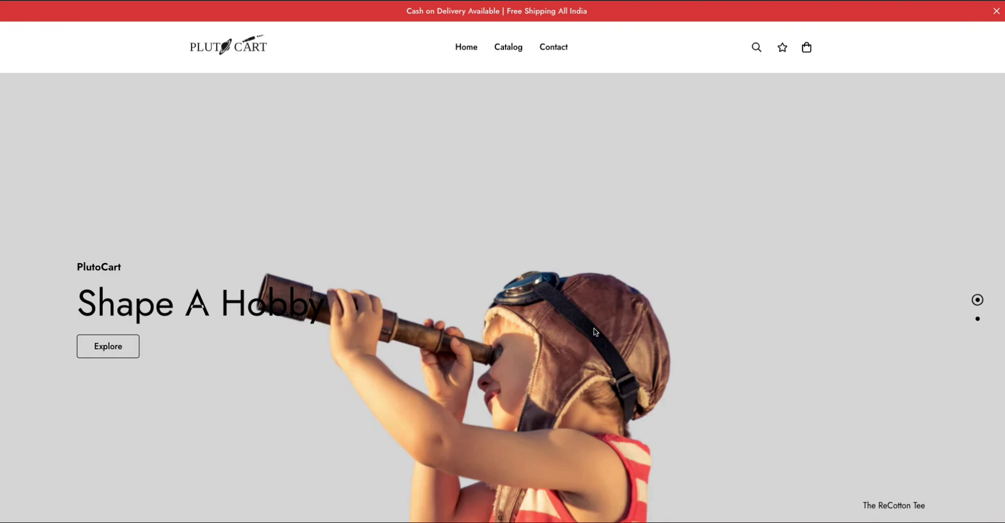
Examine the homepage slideshow's two custom banner slides, Shape A Hobby and Essential Adventure
{"action": "scroll", "coordinate": [533, 280], "scroll_direction": "down", "scroll_amount": 3}
{"action": "scroll", "coordinate": [533, 280], "scroll_direction": "up", "scroll_amount": 3}
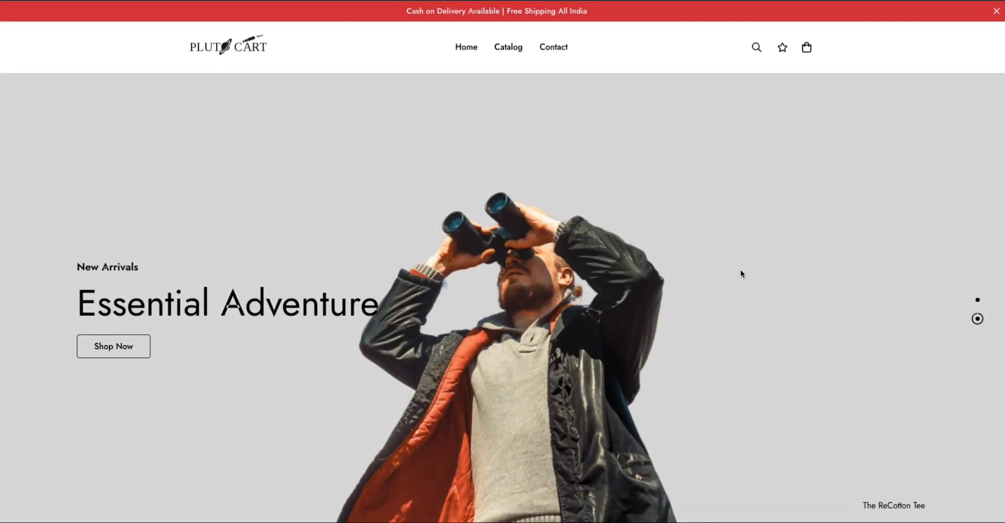
{"action": "scroll", "coordinate": [372, 268], "scroll_direction": "down", "scroll_amount": 4}
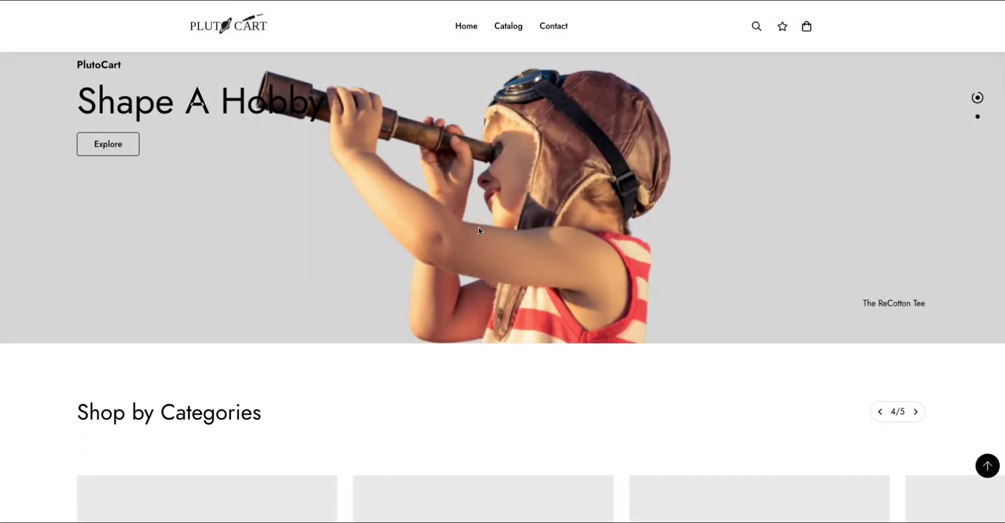
{"action": "scroll", "coordinate": [626, 210], "scroll_direction": "up", "scroll_amount": 1}
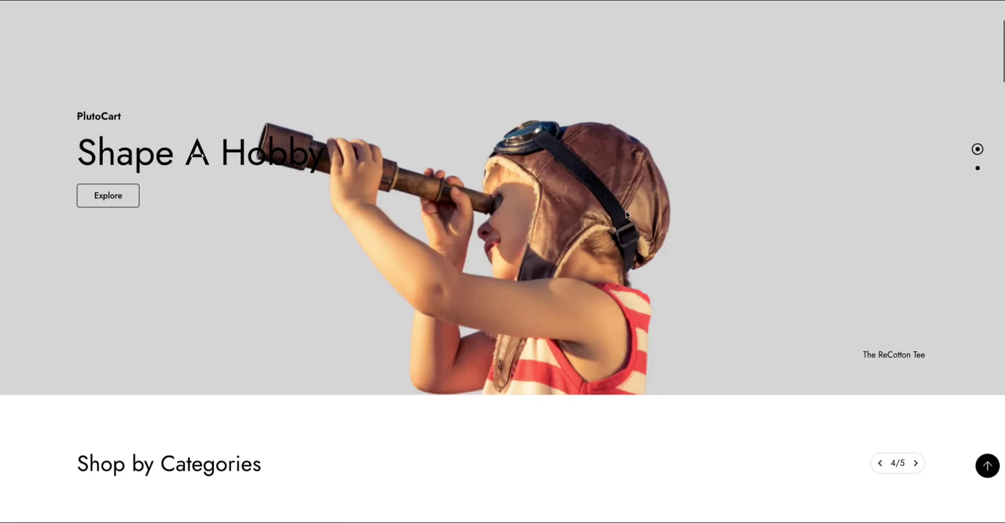
{"action": "scroll", "coordinate": [597, 342], "scroll_direction": "up", "scroll_amount": 3}
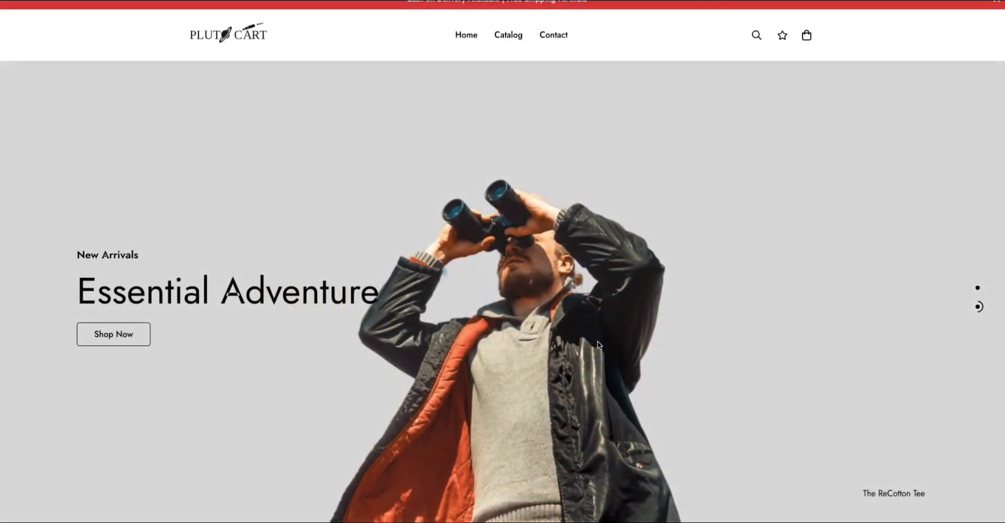
{"action": "scroll", "coordinate": [598, 341], "scroll_direction": "down", "scroll_amount": 3}
{"action": "scroll", "coordinate": [598, 342], "scroll_direction": "up", "scroll_amount": 3}
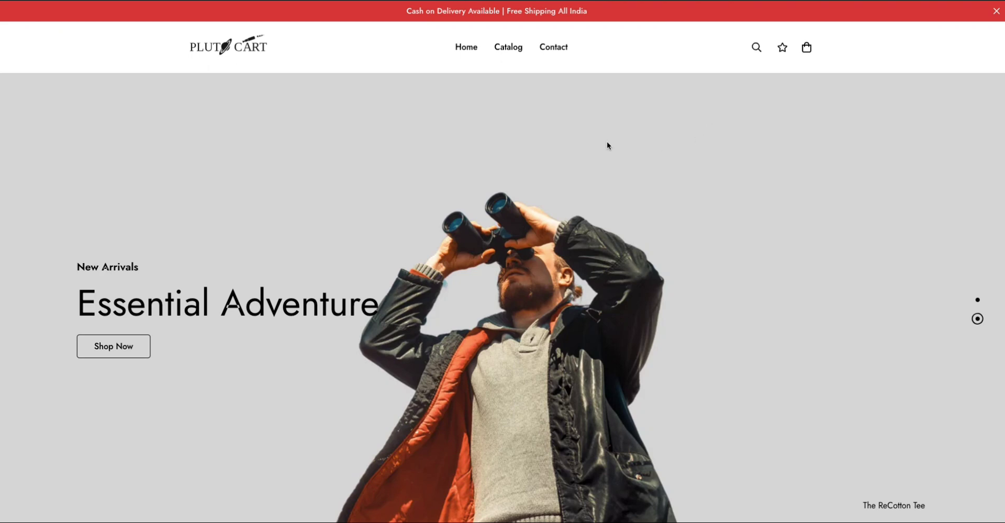
Switch to Canva and open the recent 1920 x 900 px untitled banner design from the home page
{"action": "key", "text": "ctrl+Left"}
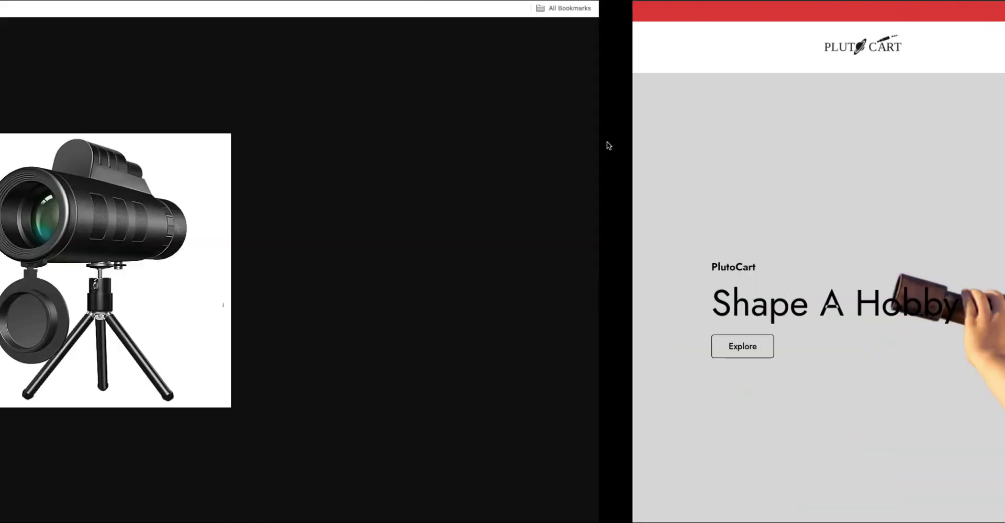
{"action": "key", "text": "ctrl+Left"}
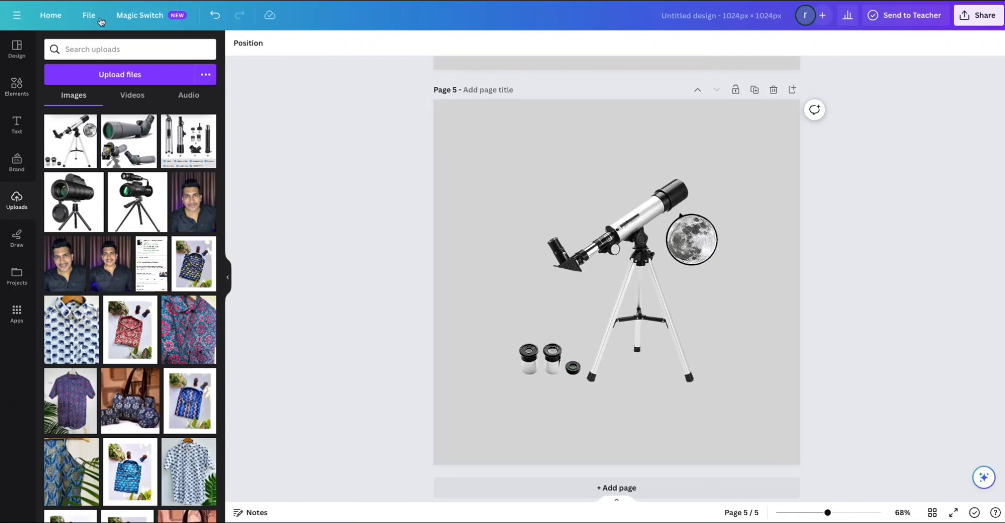
{"action": "left_click", "coordinate": [51, 17]}
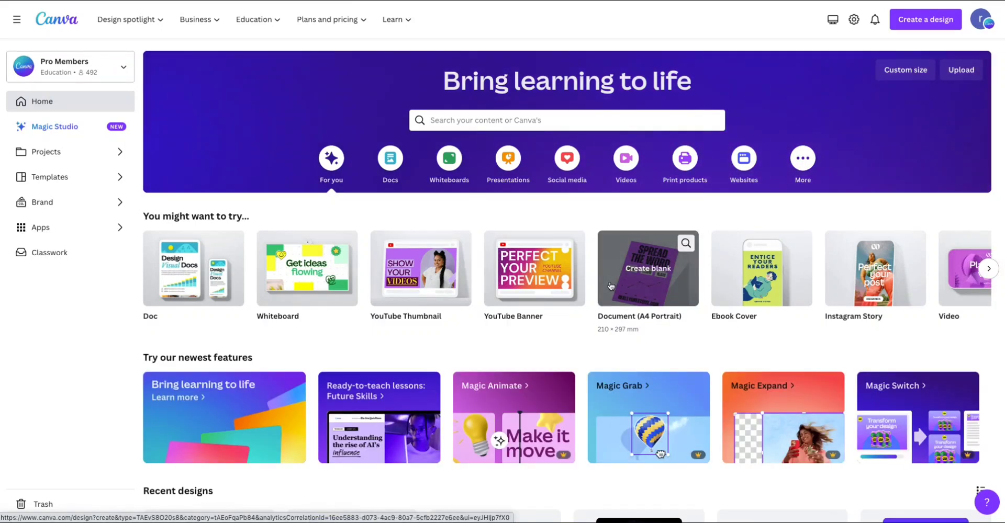
{"action": "scroll", "coordinate": [703, 364], "scroll_direction": "down", "scroll_amount": 6}
{"action": "scroll", "coordinate": [495, 267], "scroll_direction": "up", "scroll_amount": 2}
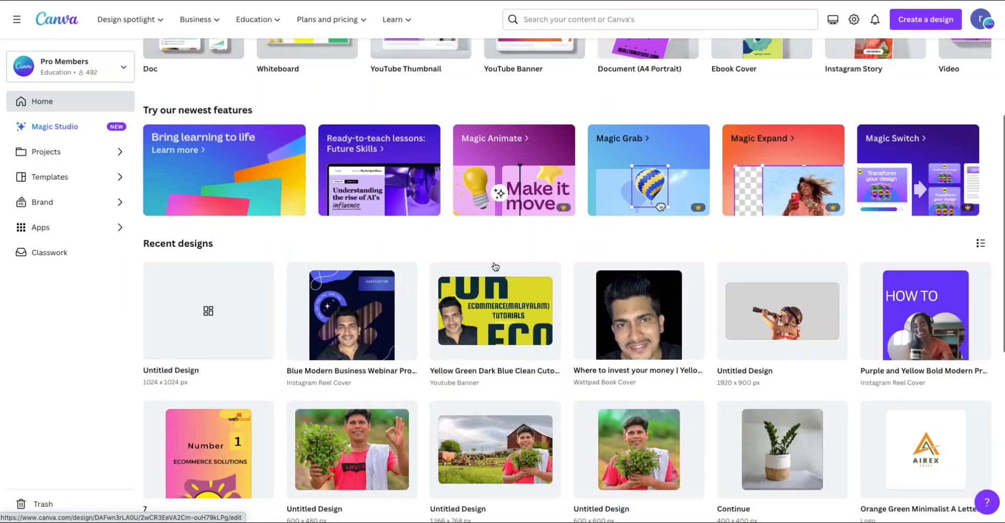
{"action": "left_click", "coordinate": [761, 317]}
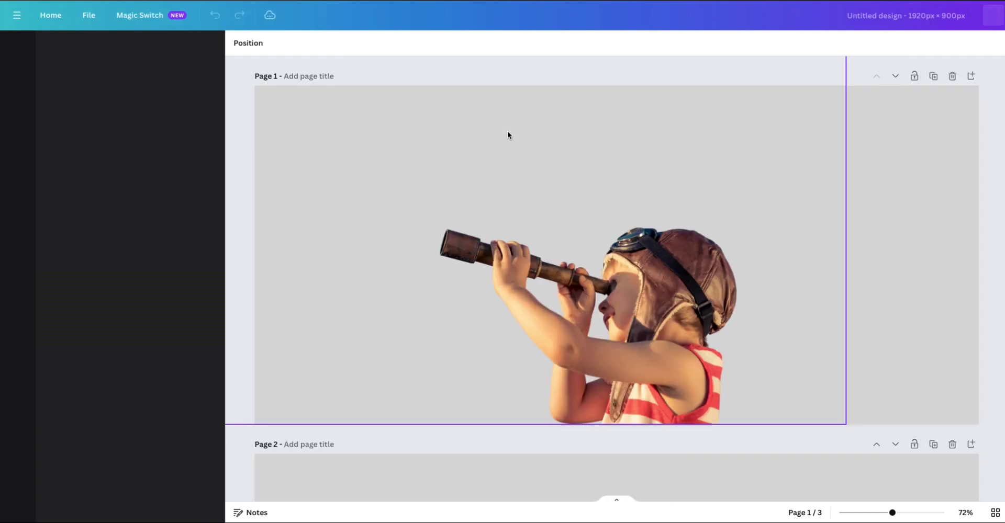
Examine the banner design's pages, from the child with the telescope to the man with the binoculars on page 3
{"action": "left_click", "coordinate": [89, 16]}
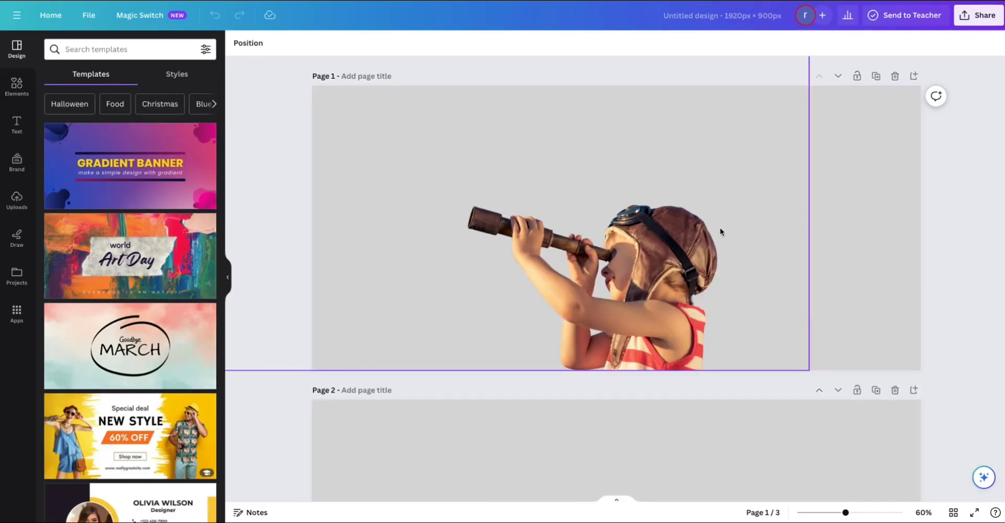
{"action": "scroll", "coordinate": [720, 230], "scroll_direction": "down", "scroll_amount": 4}
{"action": "scroll", "coordinate": [720, 227], "scroll_direction": "up", "scroll_amount": 3}
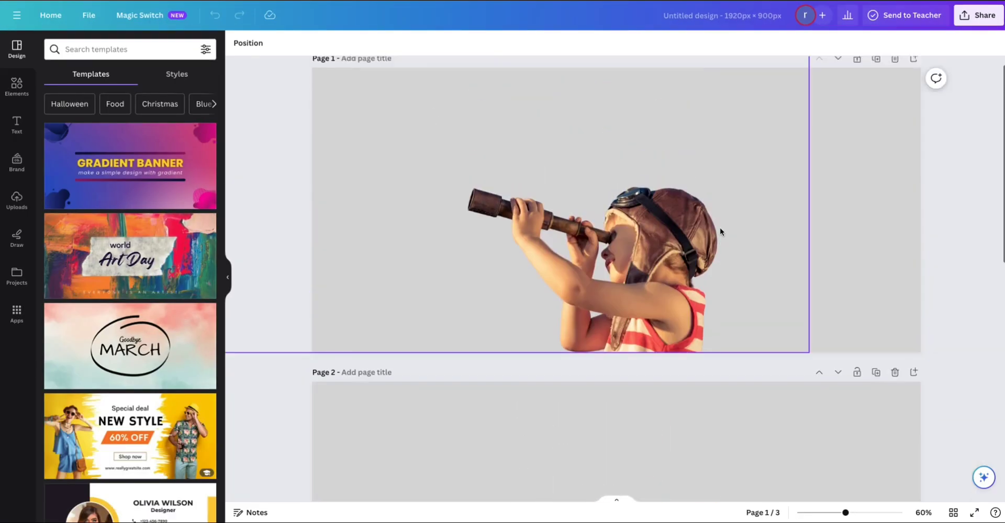
{"action": "left_click", "coordinate": [873, 239]}
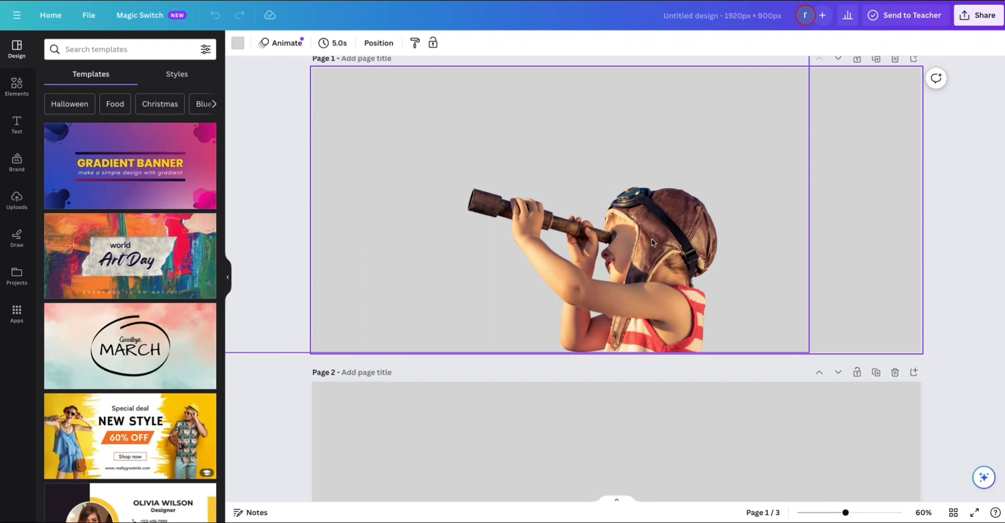
{"action": "scroll", "coordinate": [652, 242], "scroll_direction": "down", "scroll_amount": 10}
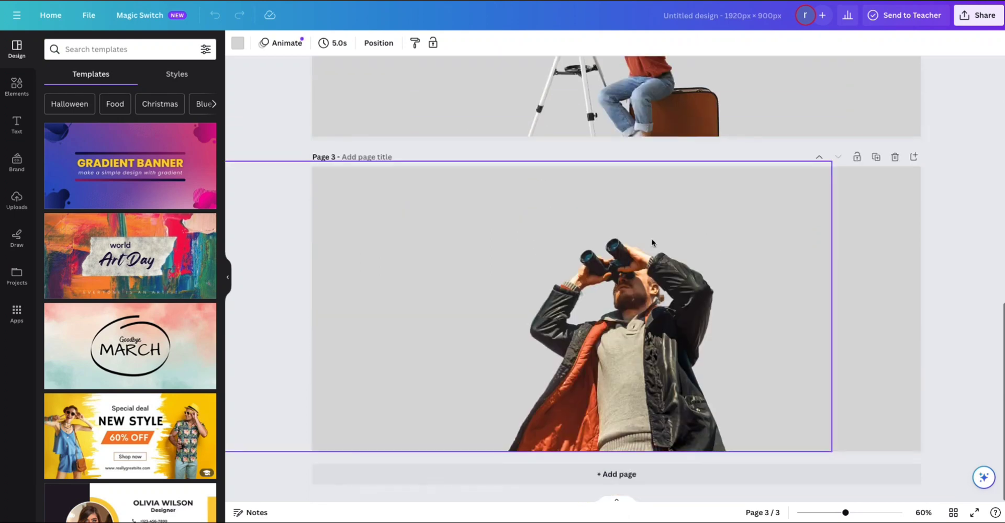
{"action": "left_click", "coordinate": [983, 353]}
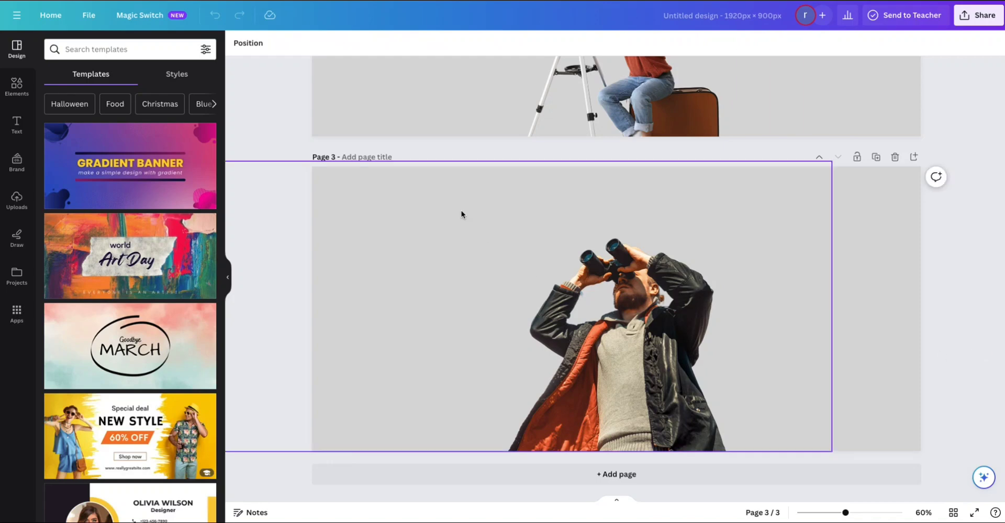
Switch back to the store's homepage and examine the placeholder images in the Shop by Categories section
{"action": "key", "text": "ctrl+Left"}
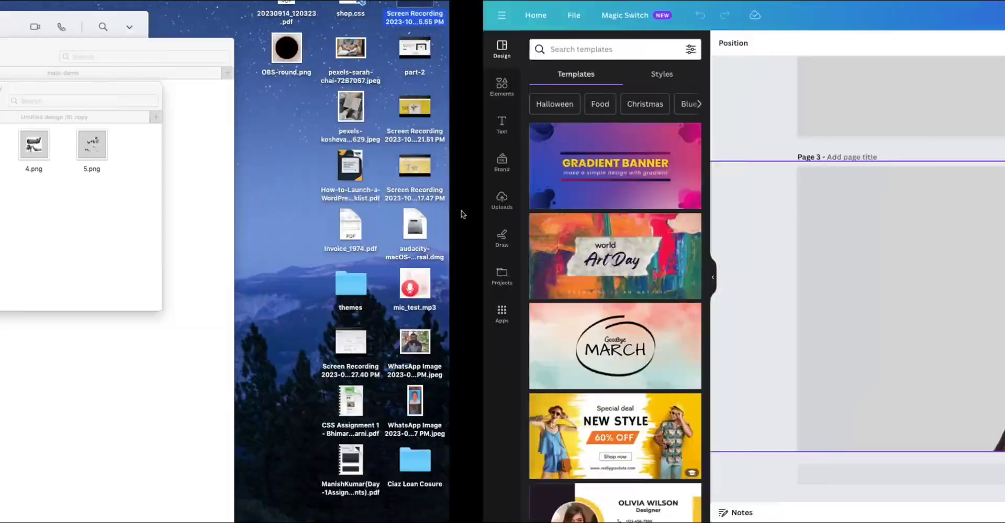
{"action": "key", "text": "ctrl+Right"}
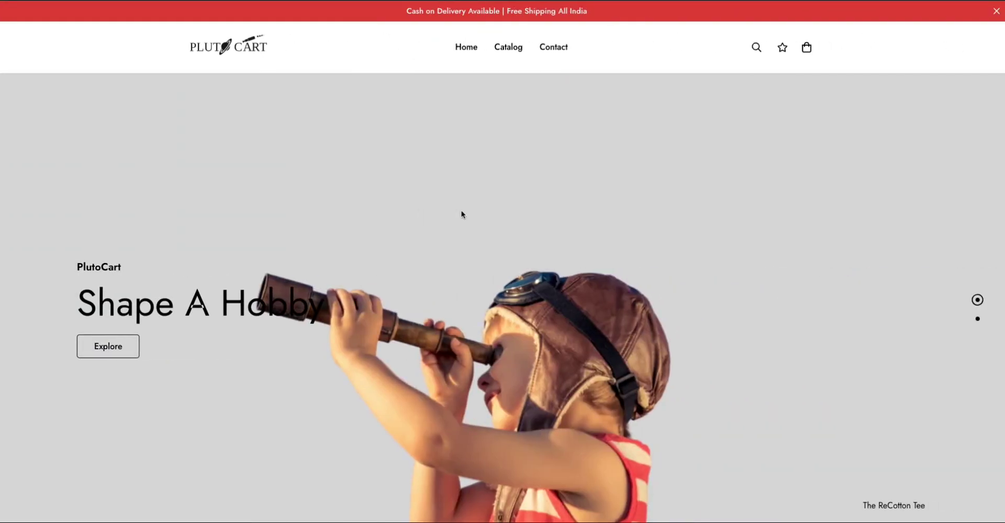
{"action": "scroll", "coordinate": [462, 212], "scroll_direction": "down", "scroll_amount": 5}
{"action": "scroll", "coordinate": [461, 213], "scroll_direction": "up", "scroll_amount": 2}
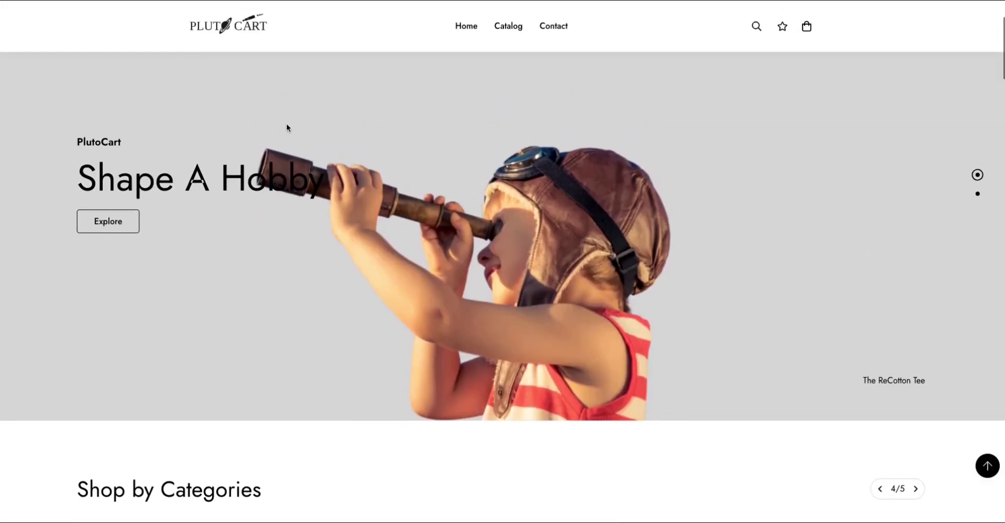
{"action": "scroll", "coordinate": [288, 147], "scroll_direction": "down", "scroll_amount": 6}
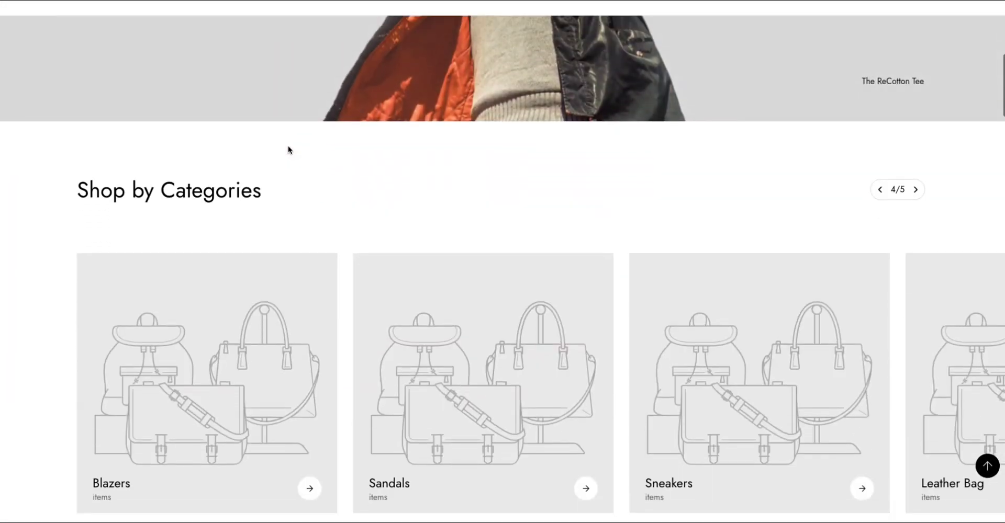
{"action": "scroll", "coordinate": [181, 292], "scroll_direction": "down", "scroll_amount": 3}
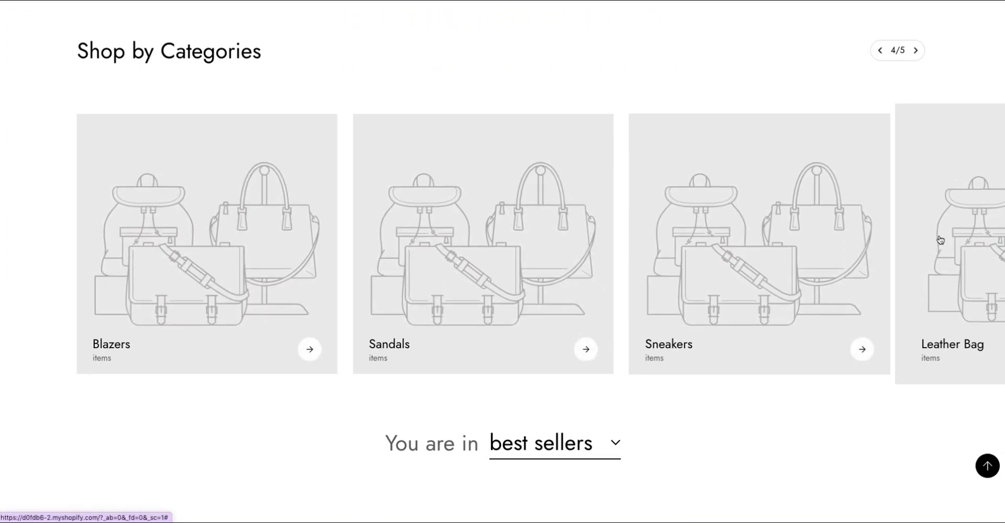
Switch to the 1024 x 1024 px Canva design and look through its five category image pages
{"action": "key", "text": "ctrl+Up"}
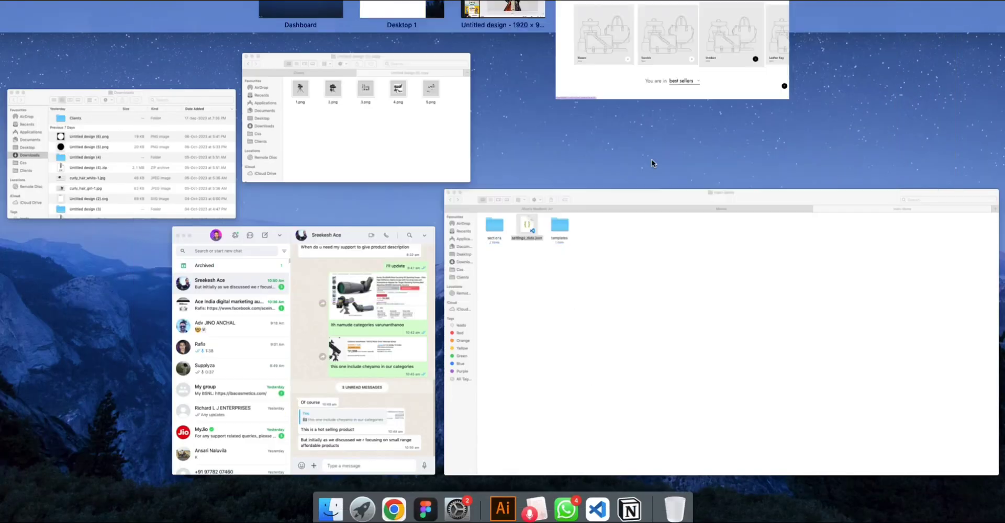
{"action": "left_click", "coordinate": [518, 3]}
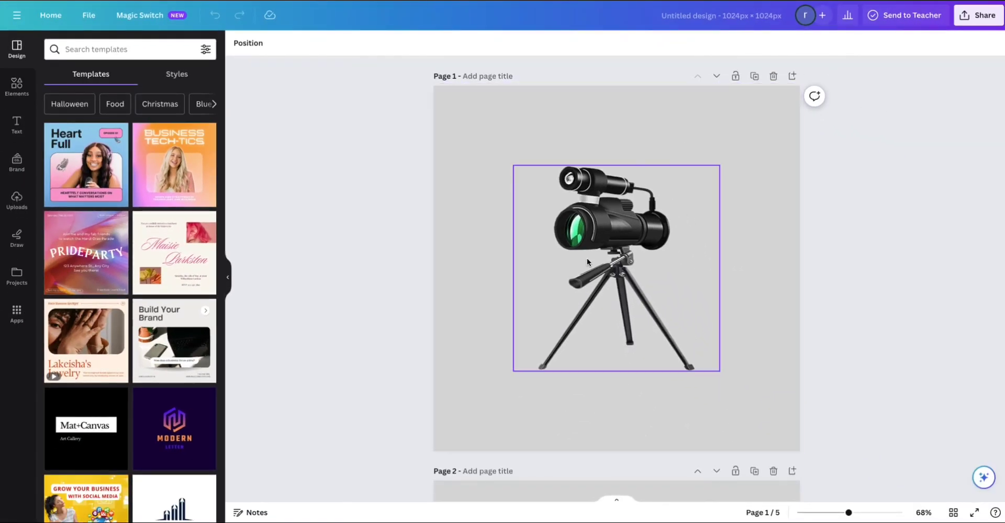
{"action": "scroll", "coordinate": [720, 289], "scroll_direction": "down", "scroll_amount": 10}
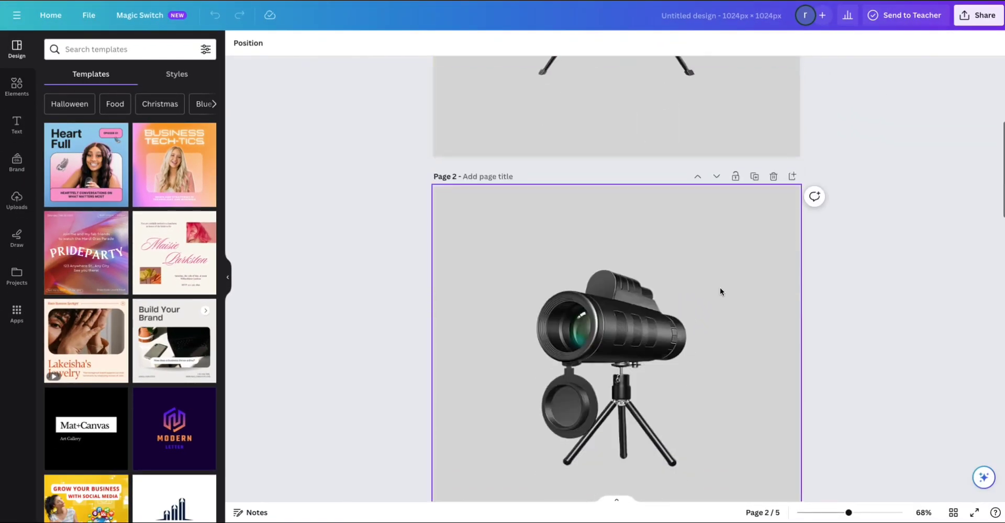
{"action": "scroll", "coordinate": [720, 291], "scroll_direction": "down", "scroll_amount": 10}
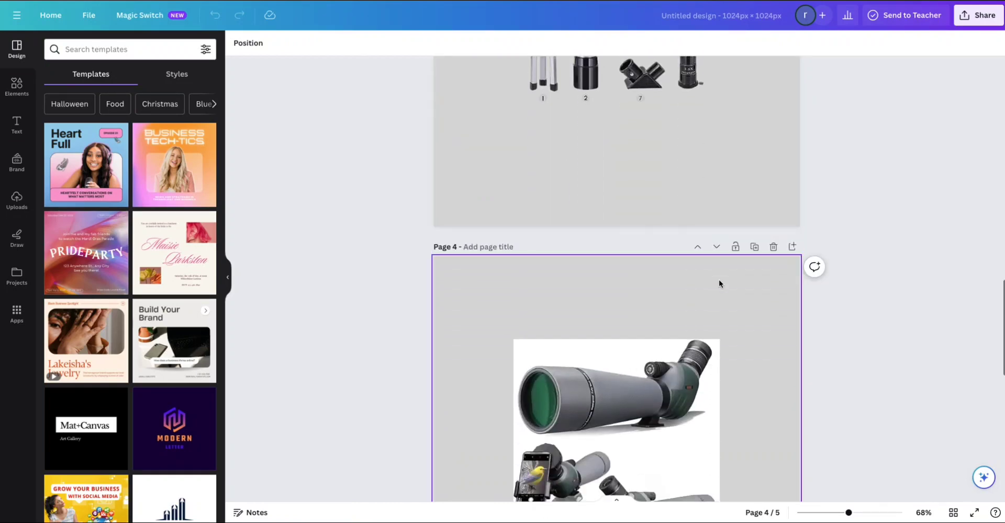
{"action": "scroll", "coordinate": [718, 283], "scroll_direction": "down", "scroll_amount": 10}
{"action": "scroll", "coordinate": [718, 283], "scroll_direction": "up", "scroll_amount": 10}
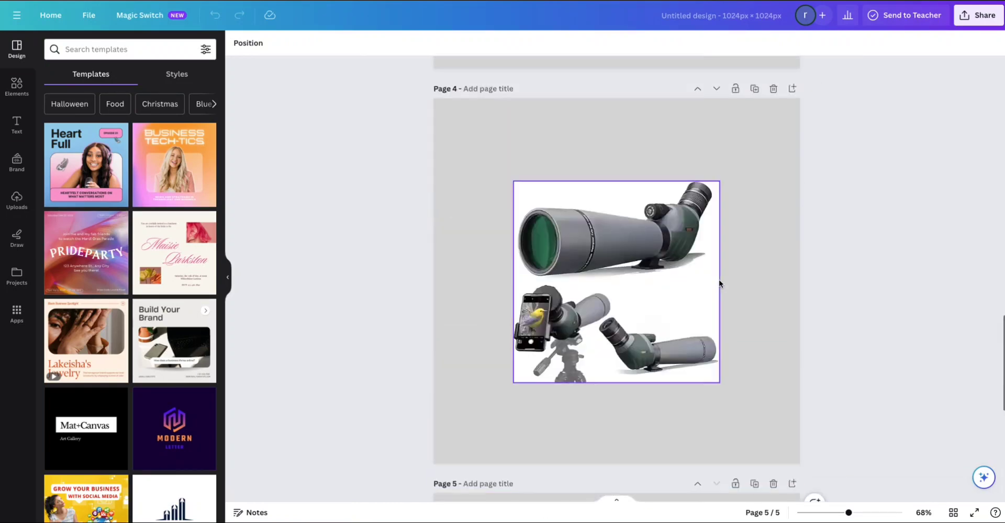
Remove the white background from the spotting scope photo on page 4 with BG Remover
{"action": "left_click", "coordinate": [700, 287]}
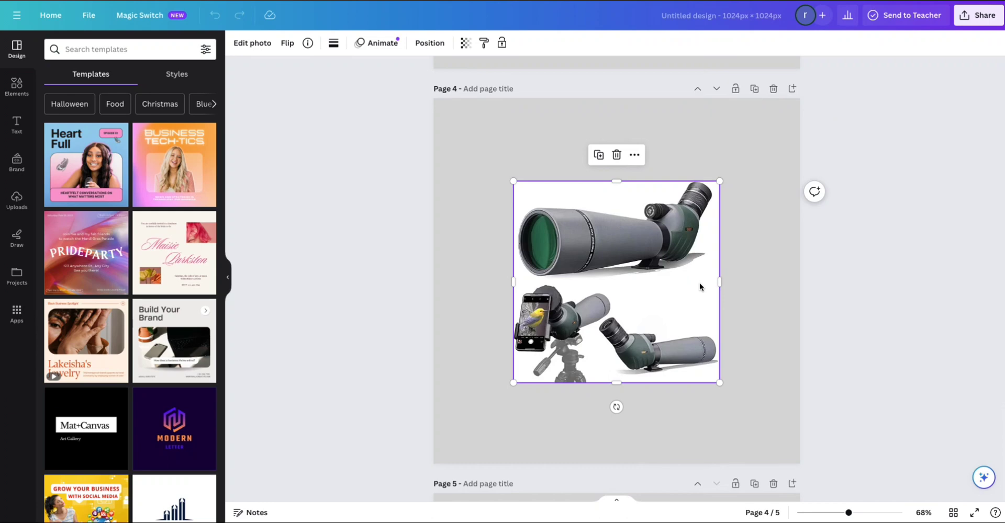
{"action": "left_click", "coordinate": [253, 43]}
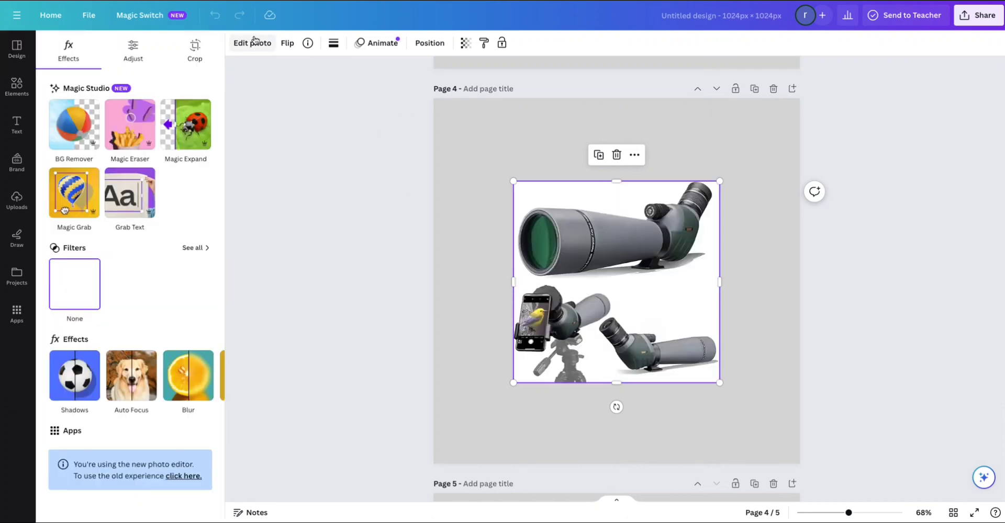
{"action": "left_click", "coordinate": [67, 138]}
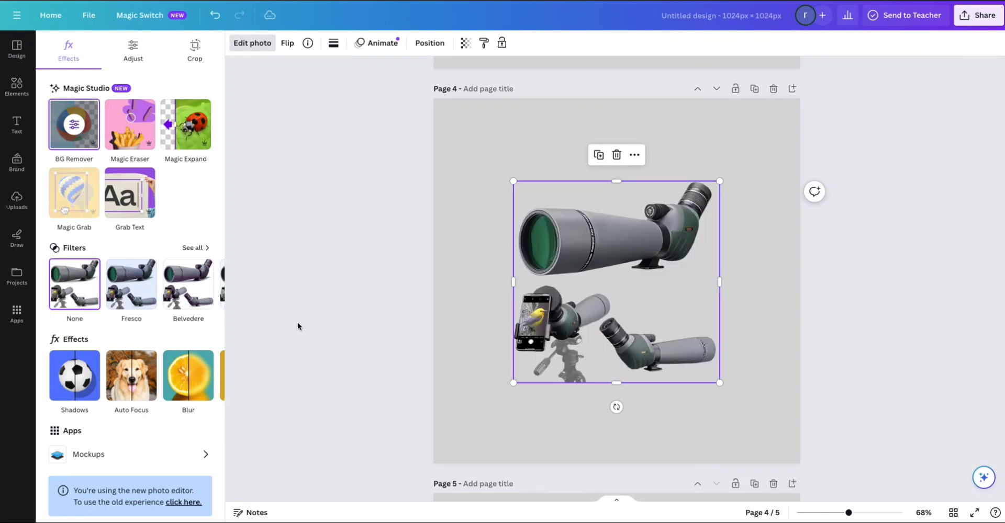
{"action": "left_click", "coordinate": [877, 401]}
{"action": "scroll", "coordinate": [720, 327], "scroll_direction": "down", "scroll_amount": 6}
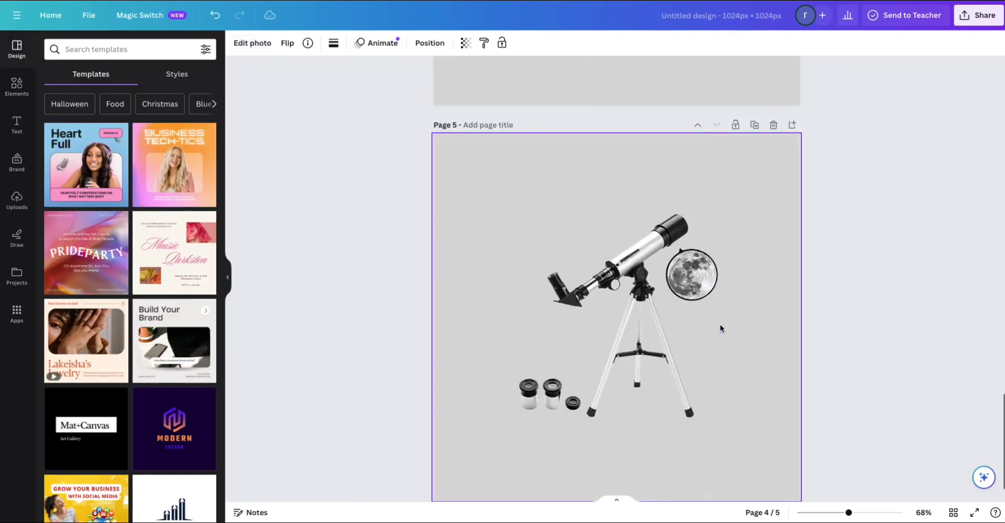
Download all five pages of the category image design as PNG files
{"action": "scroll", "coordinate": [720, 324], "scroll_direction": "up", "scroll_amount": 20}
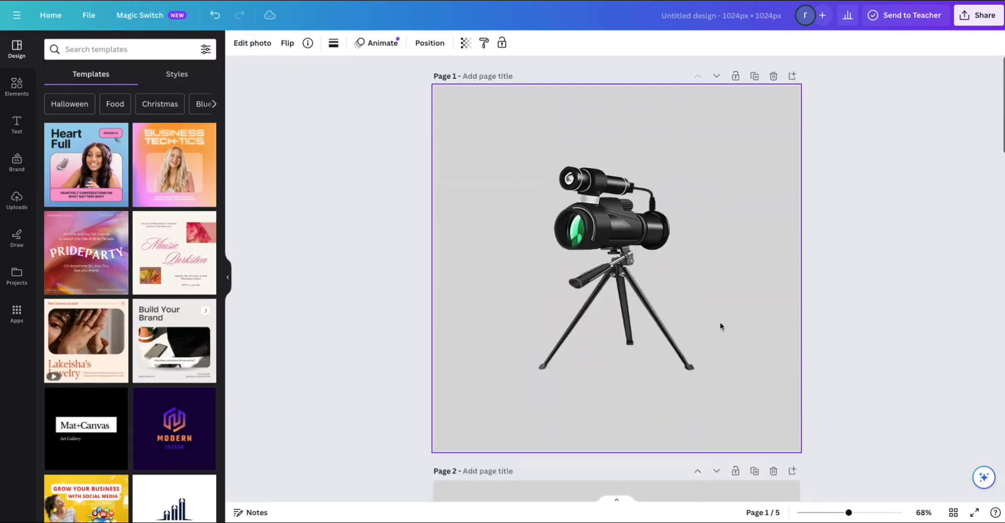
{"action": "left_click", "coordinate": [972, 24]}
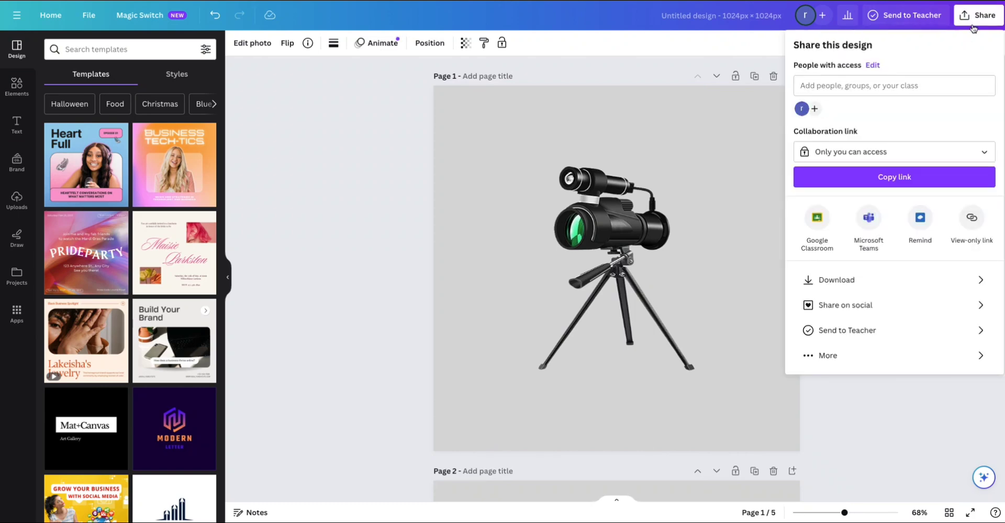
{"action": "left_click", "coordinate": [870, 278]}
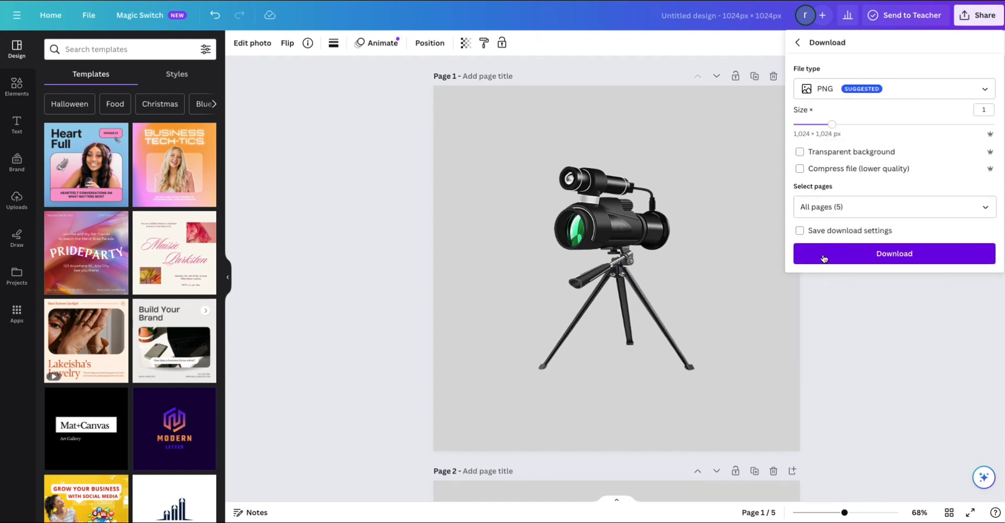
{"action": "left_click", "coordinate": [821, 255]}
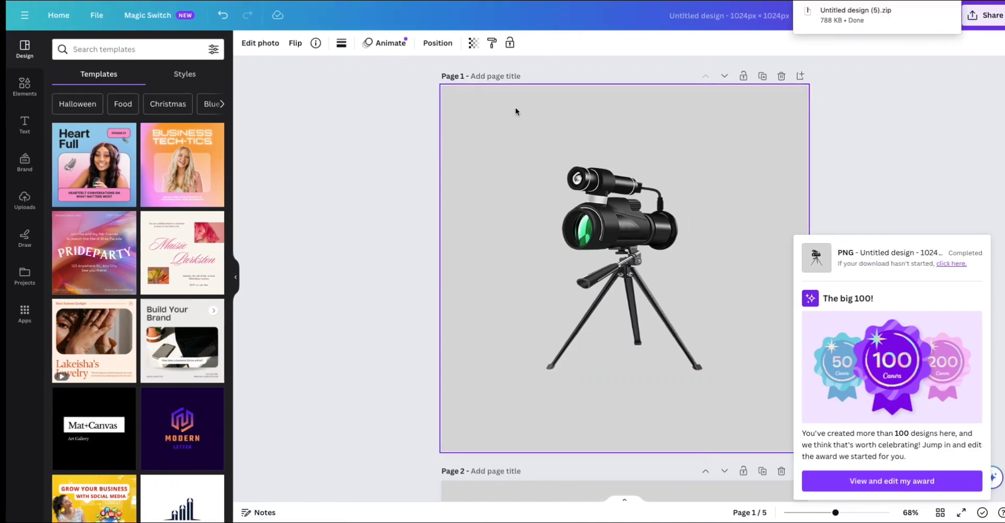
Switch to Finder, unzip Untitled design (5).zip in Downloads, and move the extracted folder into the Untitled design (5) copy folder
{"action": "key", "text": "ctrl+Left"}
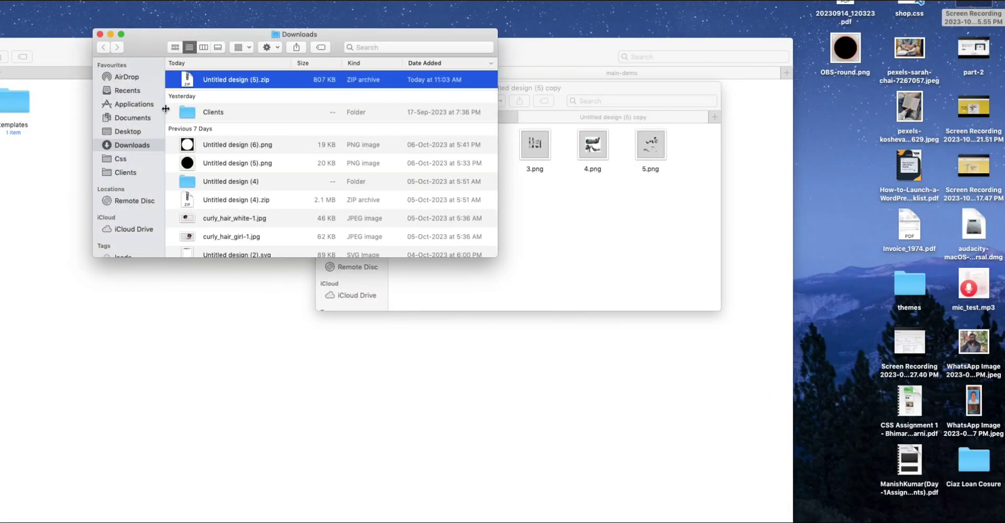
{"action": "right_click", "coordinate": [189, 79]}
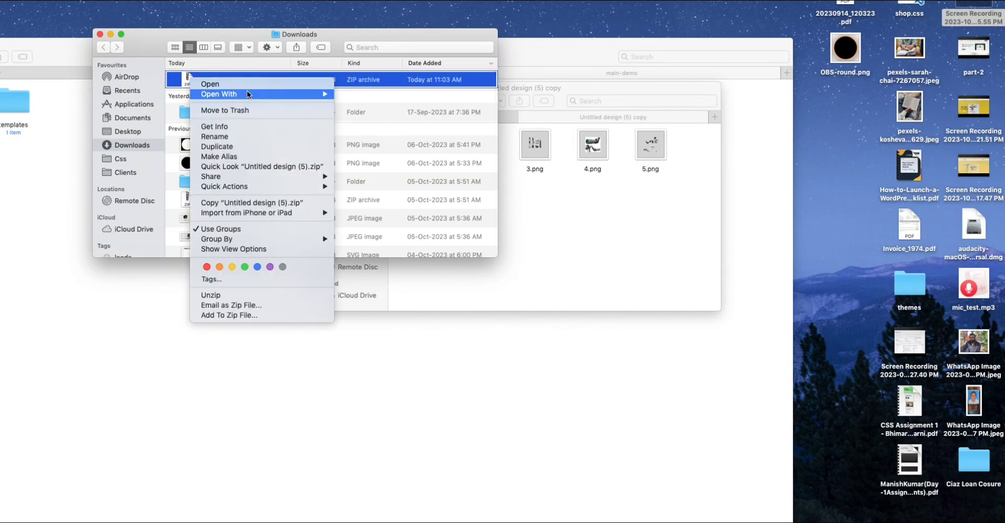
{"action": "mouse_move", "coordinate": [248, 94]}
{"action": "left_click", "coordinate": [361, 95]}
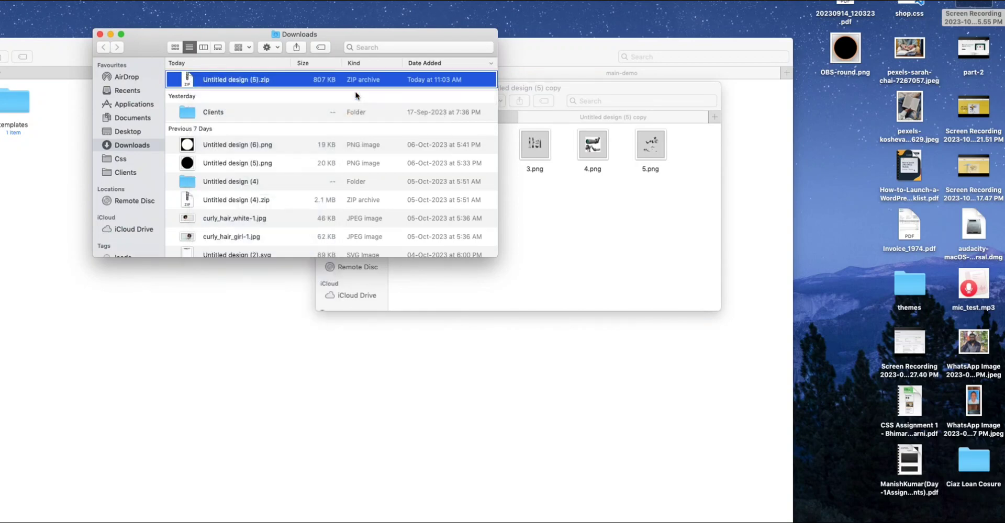
{"action": "left_click", "coordinate": [186, 83]}
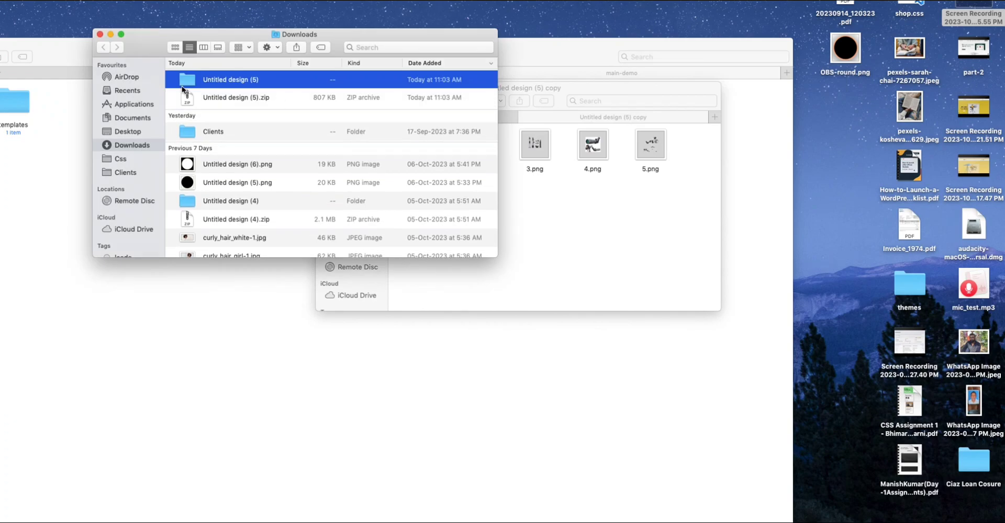
{"action": "left_click_drag", "start_coordinate": [185, 83], "coordinate": [613, 233]}
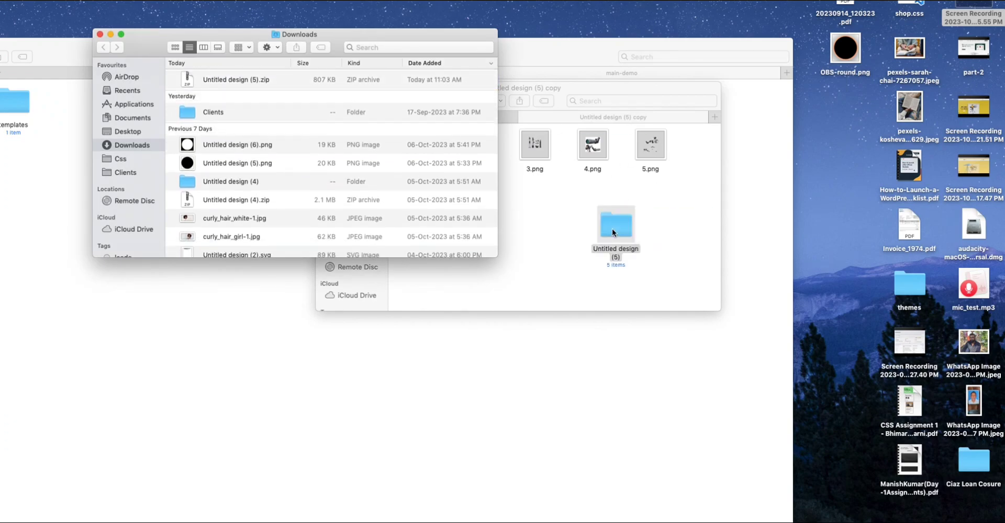
Switch to the Shopify theme editor and open the settings of the Leather Bag block under Collection list
{"action": "key", "text": "ctrl+Up"}
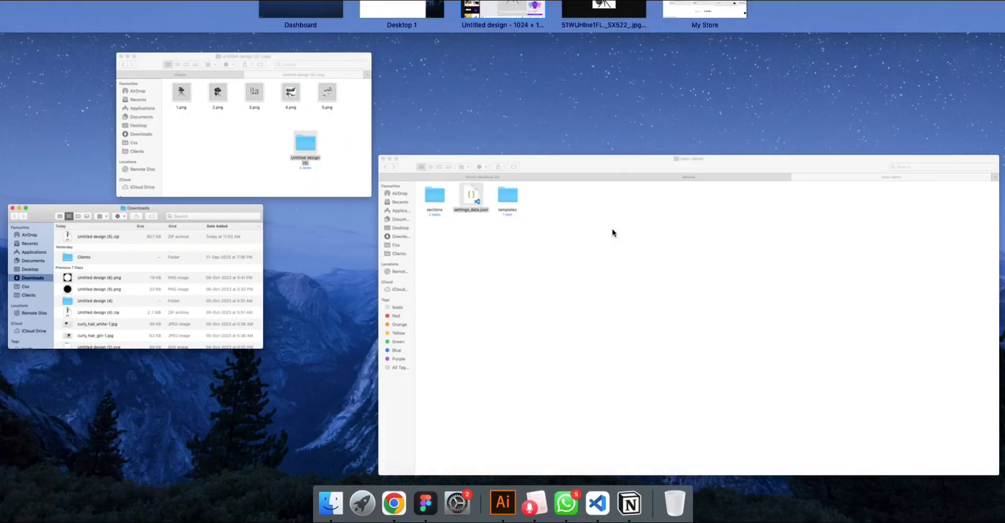
{"action": "left_click", "coordinate": [690, 12]}
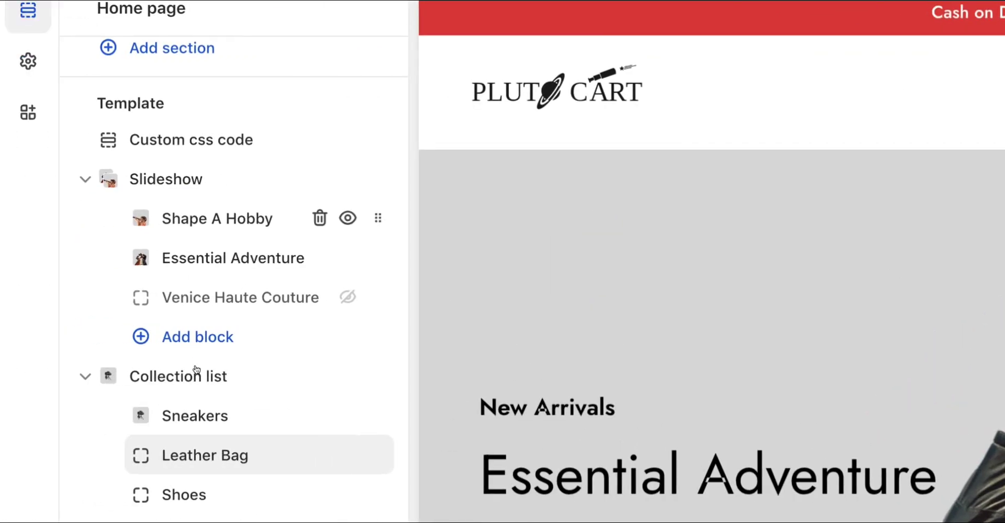
{"action": "scroll", "coordinate": [196, 369], "scroll_direction": "down", "scroll_amount": 5}
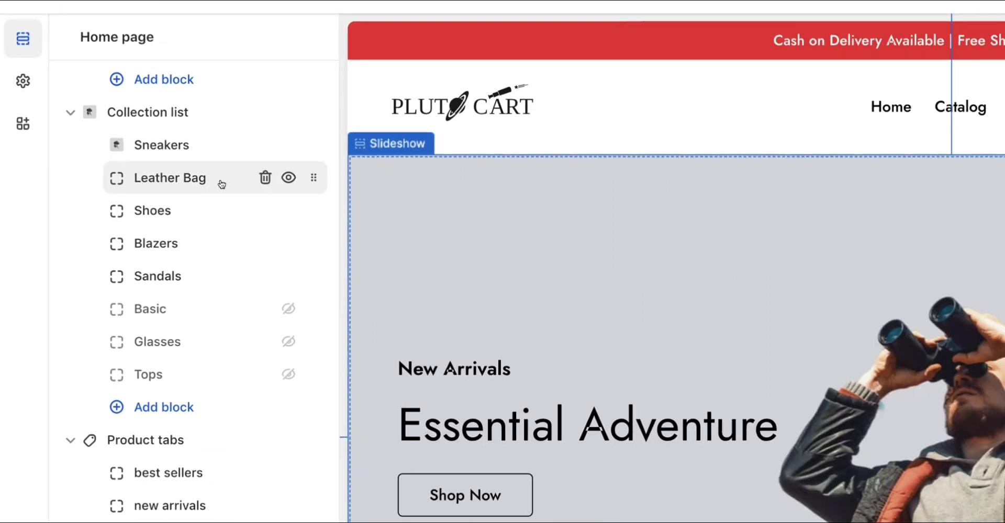
{"action": "left_click", "coordinate": [221, 184]}
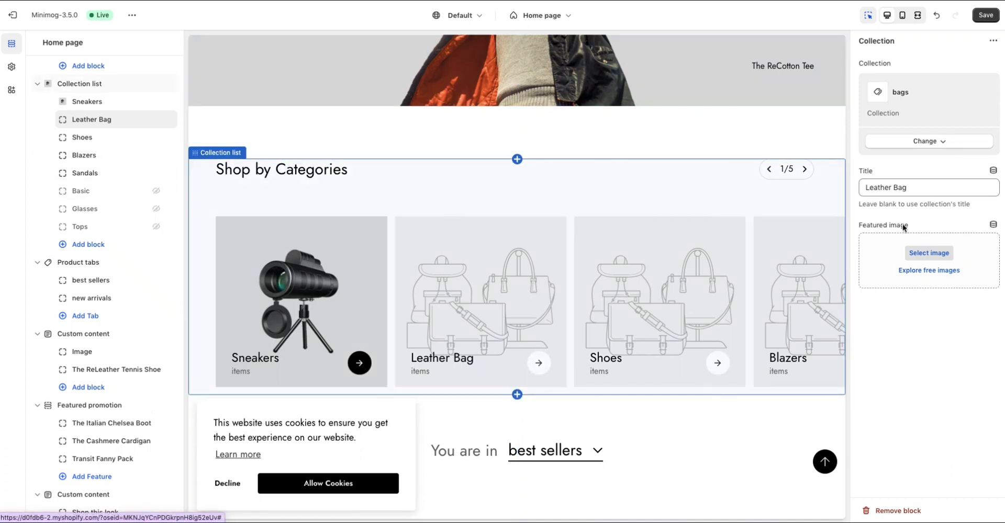
Upload 4.png from the Untitled design (5) folder and set it as the Leather Bag block's featured image
{"action": "left_click", "coordinate": [924, 255]}
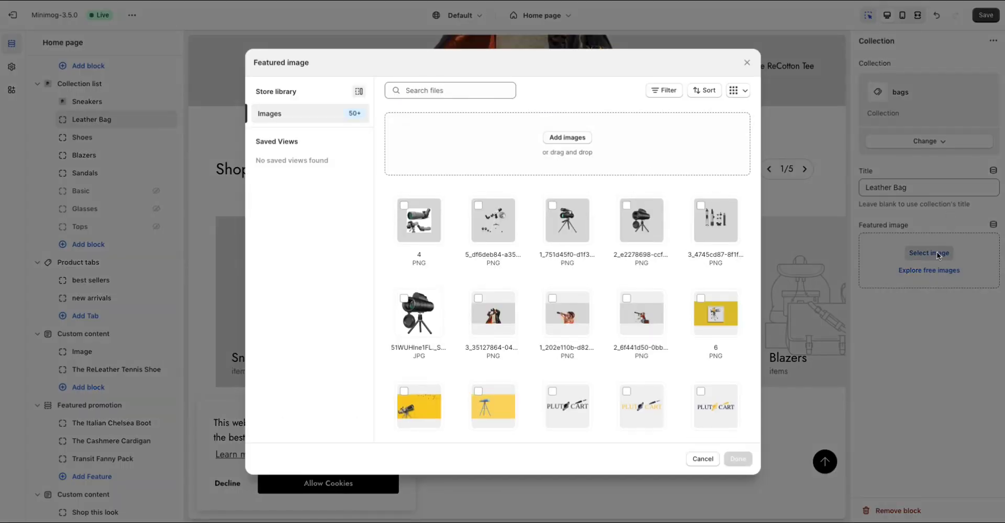
{"action": "left_click", "coordinate": [746, 62]}
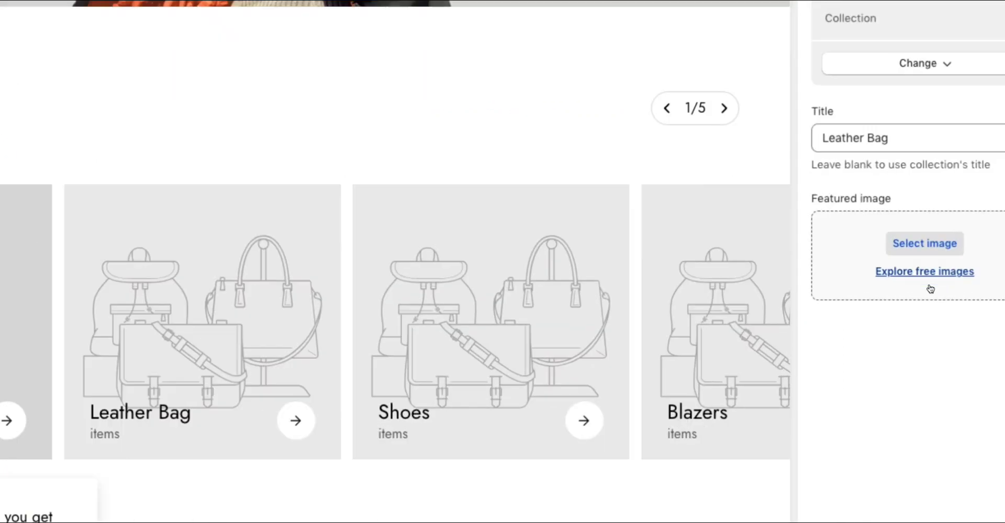
{"action": "left_click", "coordinate": [936, 244]}
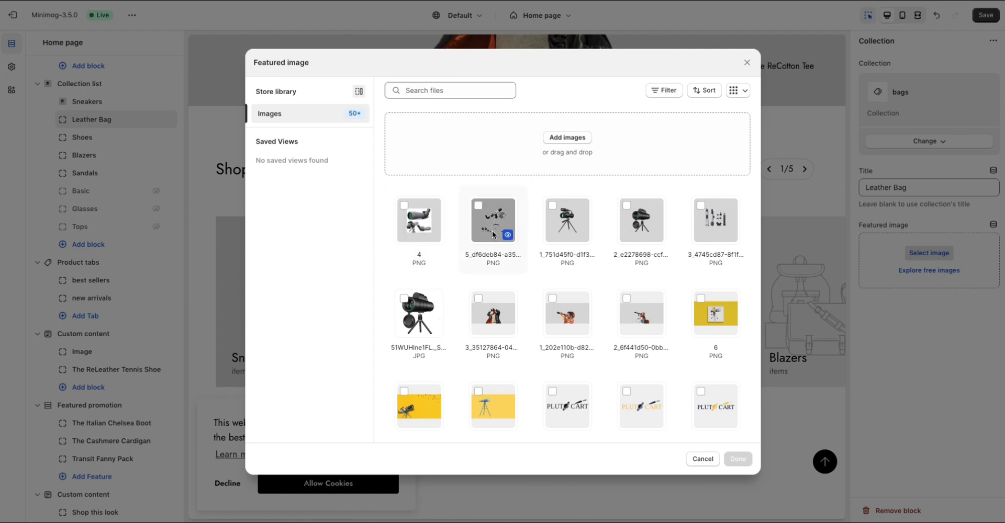
{"action": "left_click", "coordinate": [554, 144]}
{"action": "left_click", "coordinate": [421, 30]}
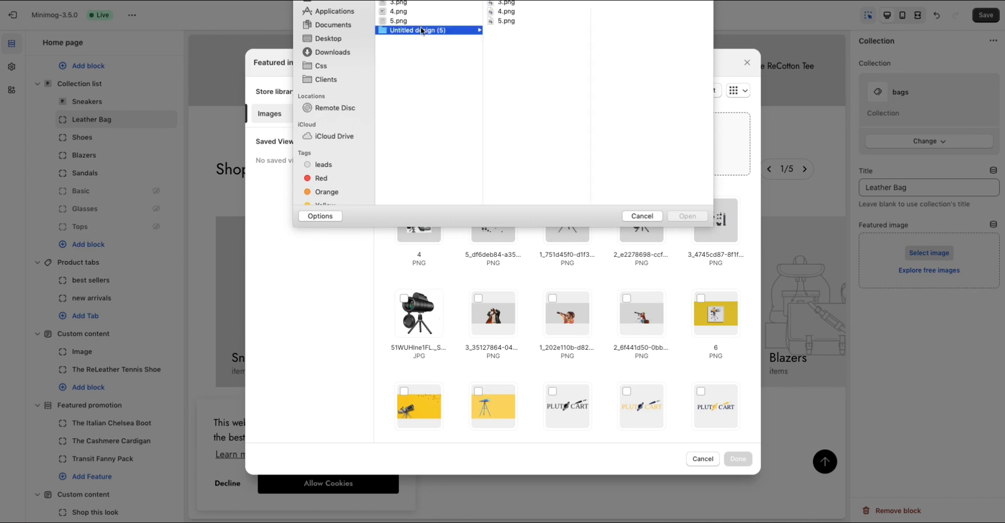
{"action": "left_click", "coordinate": [504, 11]}
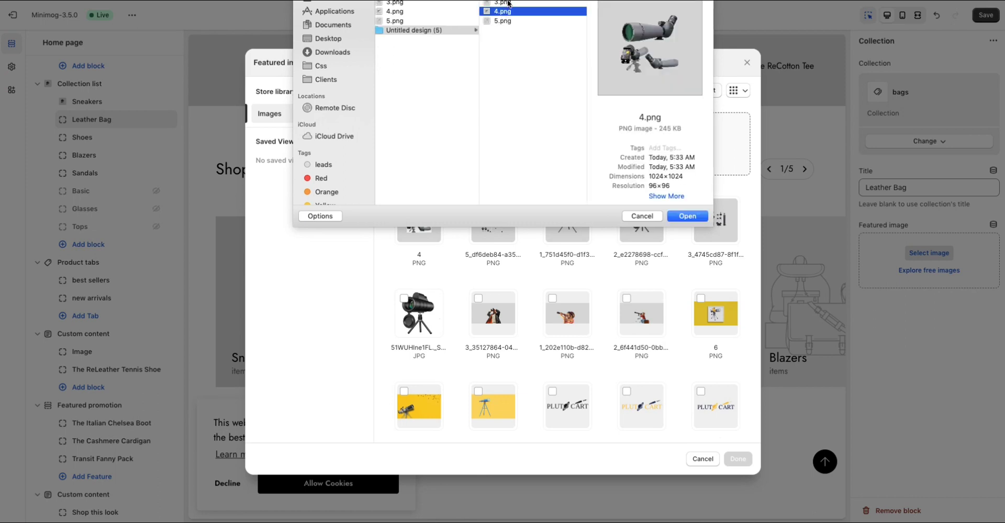
{"action": "left_click", "coordinate": [688, 217]}
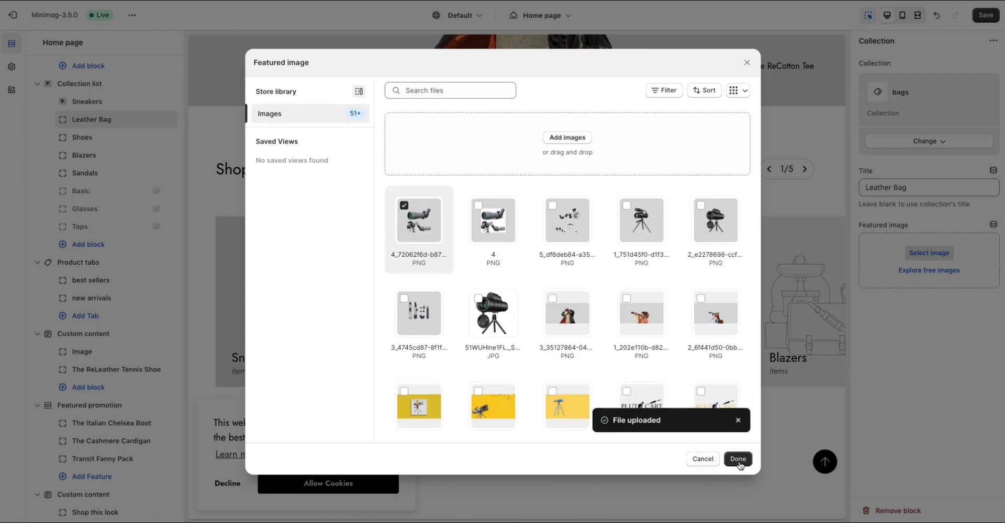
{"action": "left_click", "coordinate": [738, 459]}
Set the Shoes block's featured image to the white telescope PNG starting with 5_df6deb84 from the store library
{"action": "left_click", "coordinate": [717, 363]}
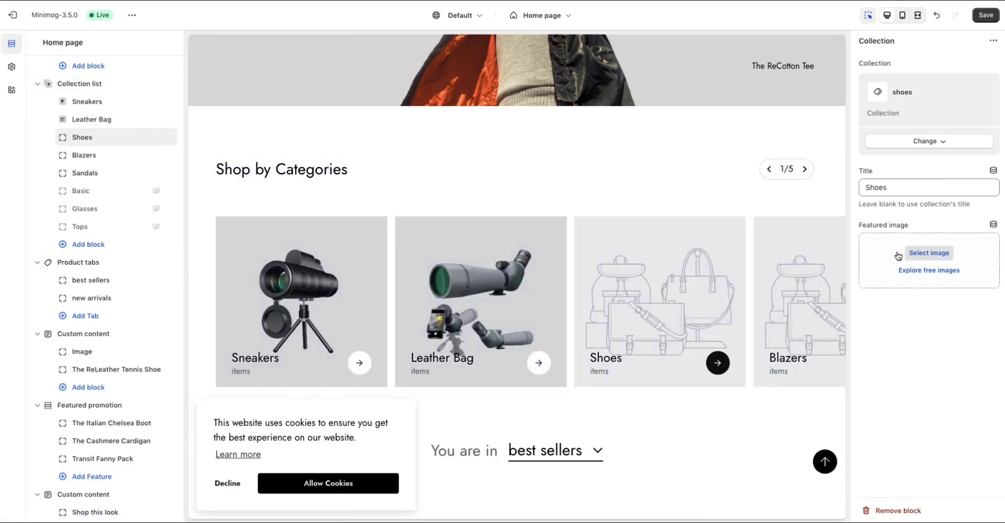
{"action": "left_click", "coordinate": [898, 256]}
{"action": "left_click", "coordinate": [574, 220]}
{"action": "left_click", "coordinate": [738, 459]}
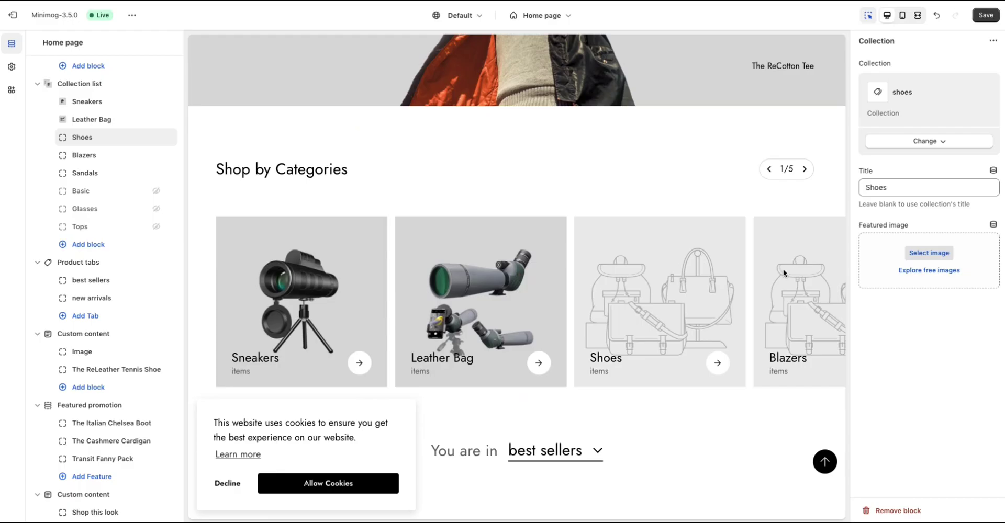
Set the Blazers block's featured image to the tripod-mounted monocular PNG starting with 1_751d45f0 from the store library
{"action": "left_click", "coordinate": [91, 159]}
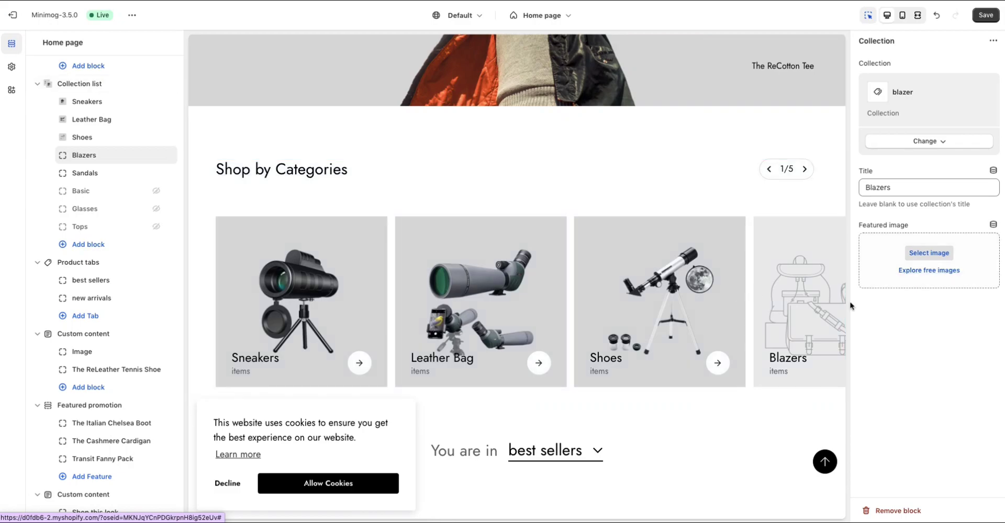
{"action": "left_click", "coordinate": [929, 252]}
{"action": "left_click", "coordinate": [642, 219]}
{"action": "left_click", "coordinate": [738, 459]}
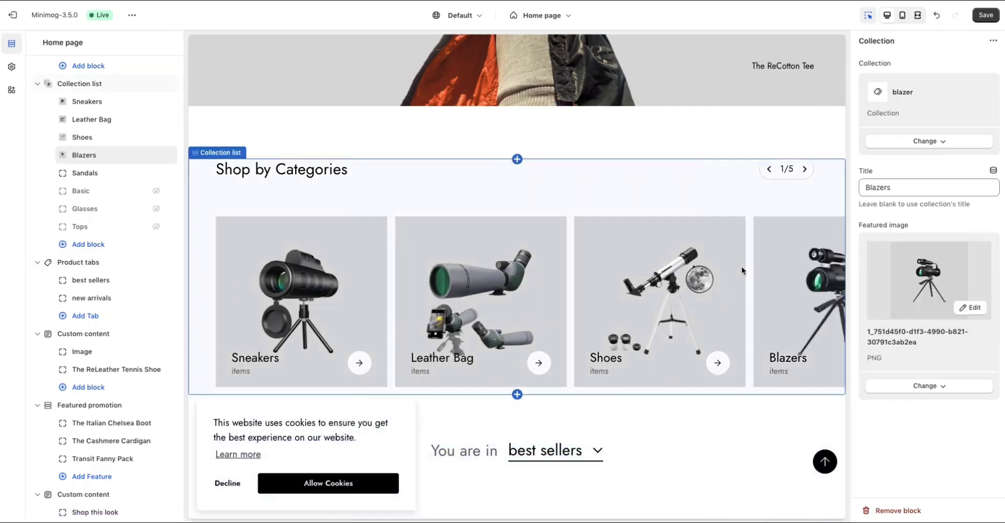
Set the Sandals block's featured image to the accessories PNG starting with 3_4745cd87 from the store library
{"action": "left_click", "coordinate": [84, 172]}
{"action": "left_click", "coordinate": [928, 253]}
{"action": "left_click", "coordinate": [419, 313]}
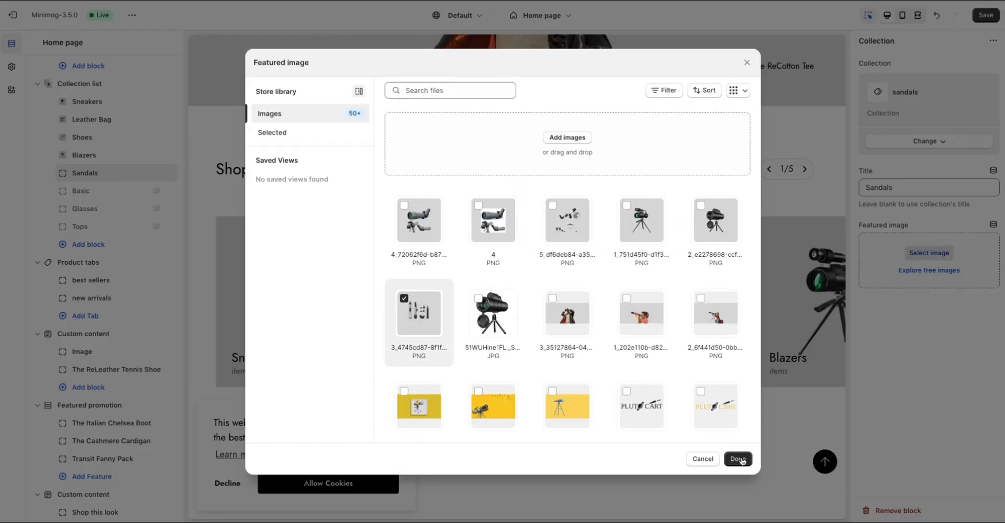
{"action": "left_click", "coordinate": [738, 458]}
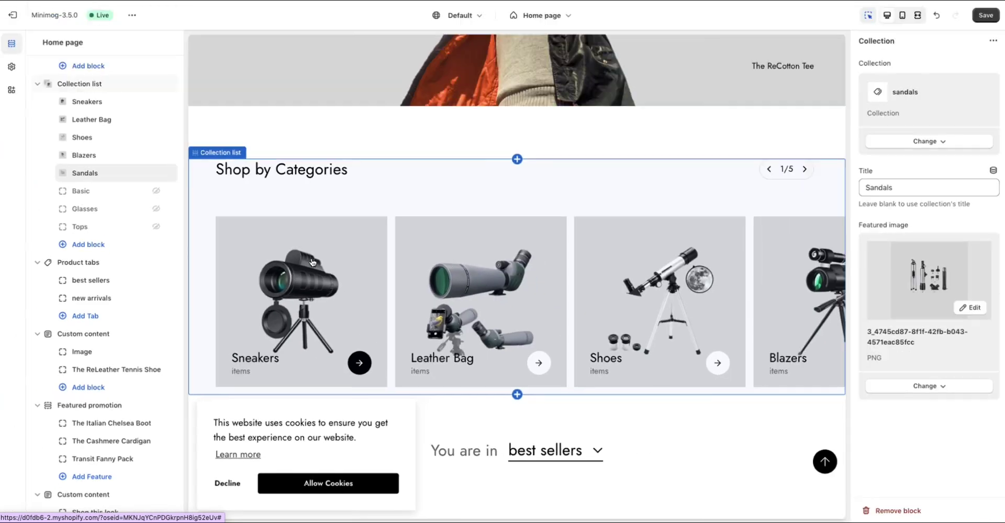
Change the title of the Sneakers block in the Collection list to Monocular
{"action": "scroll", "coordinate": [89, 152], "scroll_direction": "up", "scroll_amount": 2}
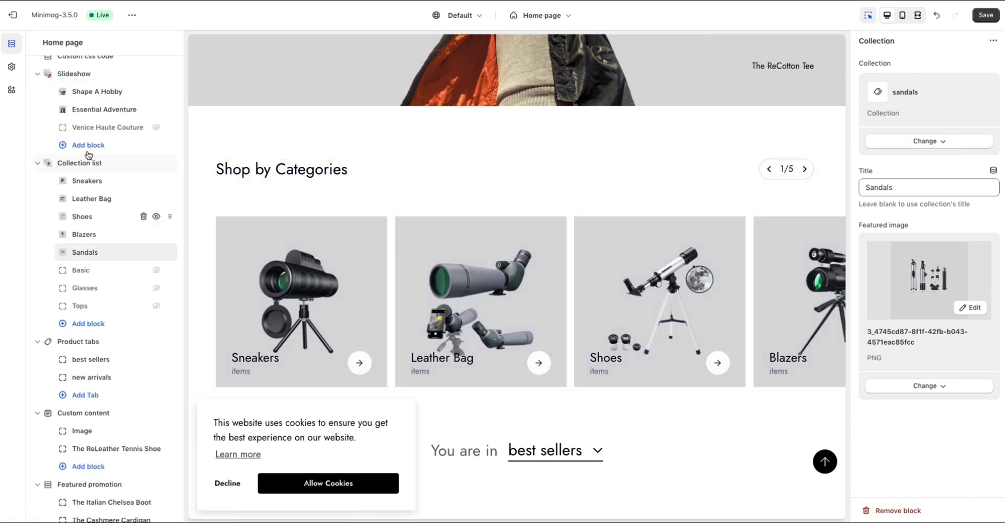
{"action": "left_click", "coordinate": [81, 182]}
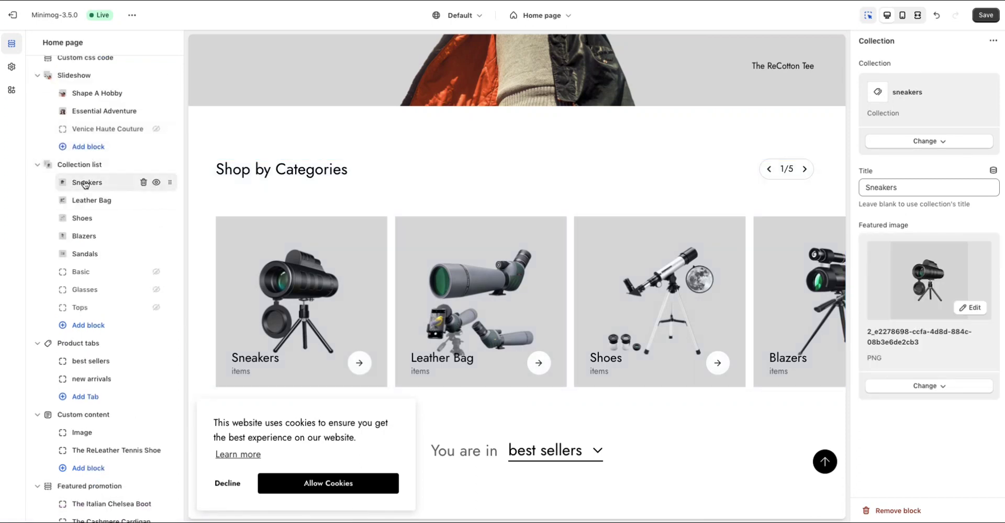
{"action": "left_click", "coordinate": [905, 191]}
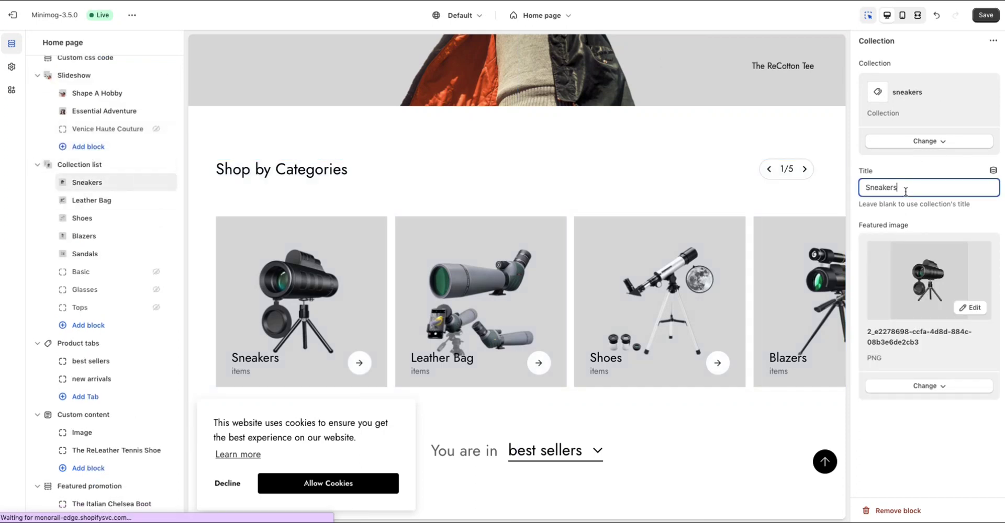
{"action": "double_click", "coordinate": [905, 191]}
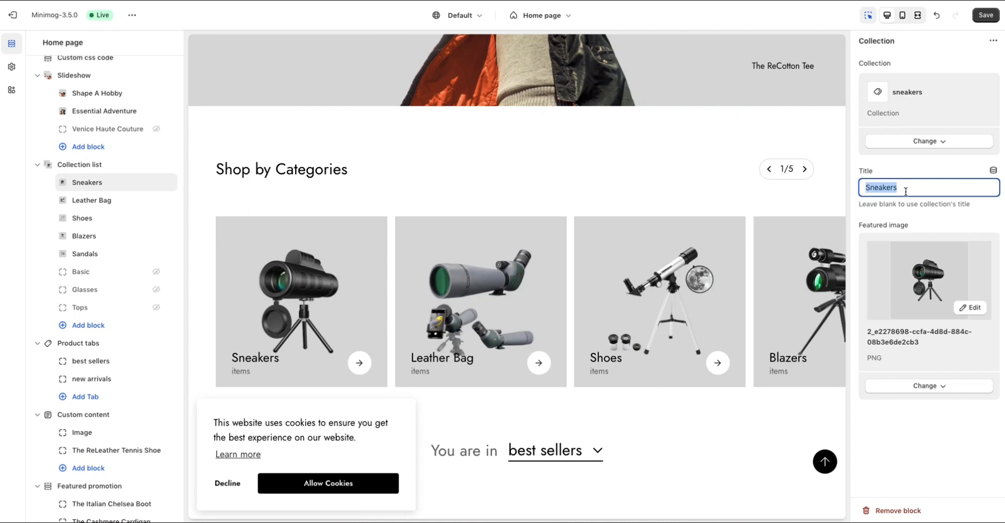
{"action": "type", "text": "Mono"}
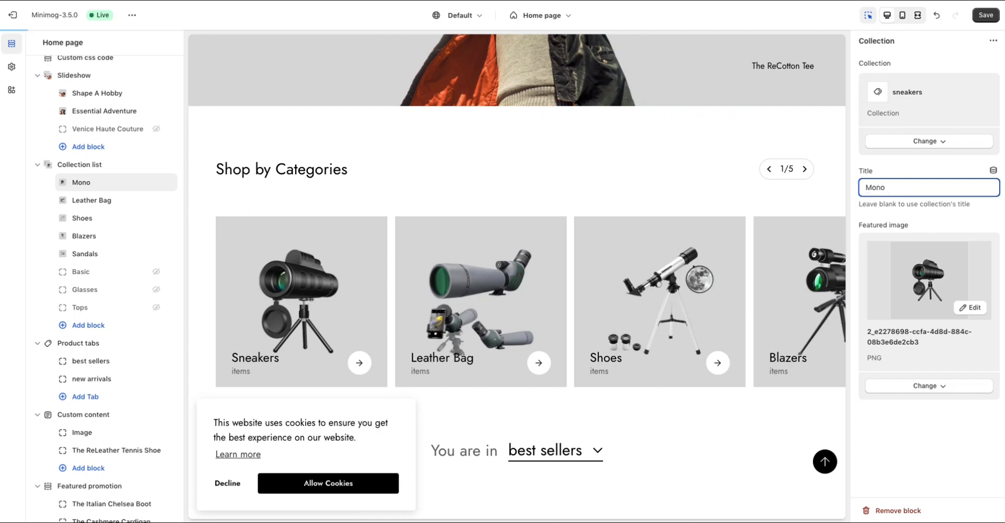
{"action": "type", "text": "cular"}
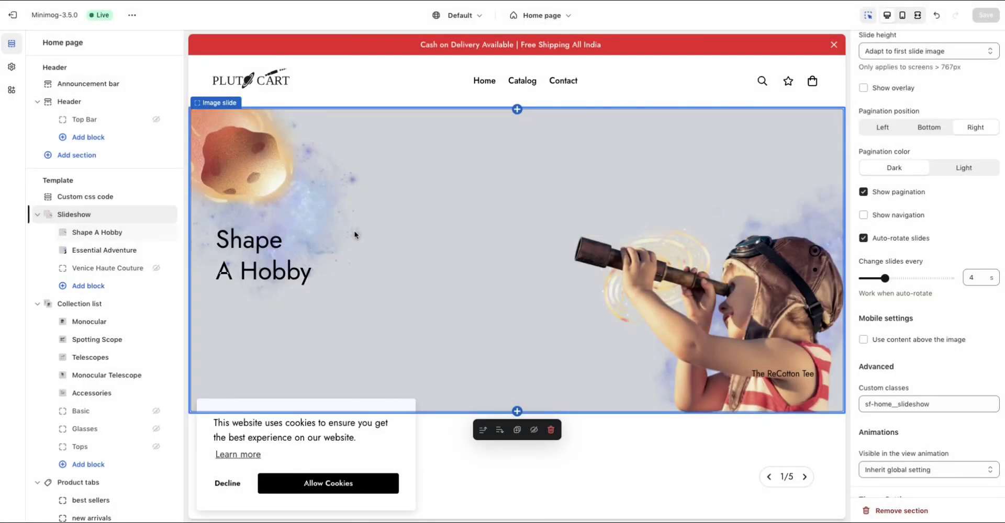
Review the Shop by Categories section in the preview and open the best sellers tab's settings under Product tabs
{"action": "scroll", "coordinate": [354, 231], "scroll_direction": "down", "scroll_amount": 5}
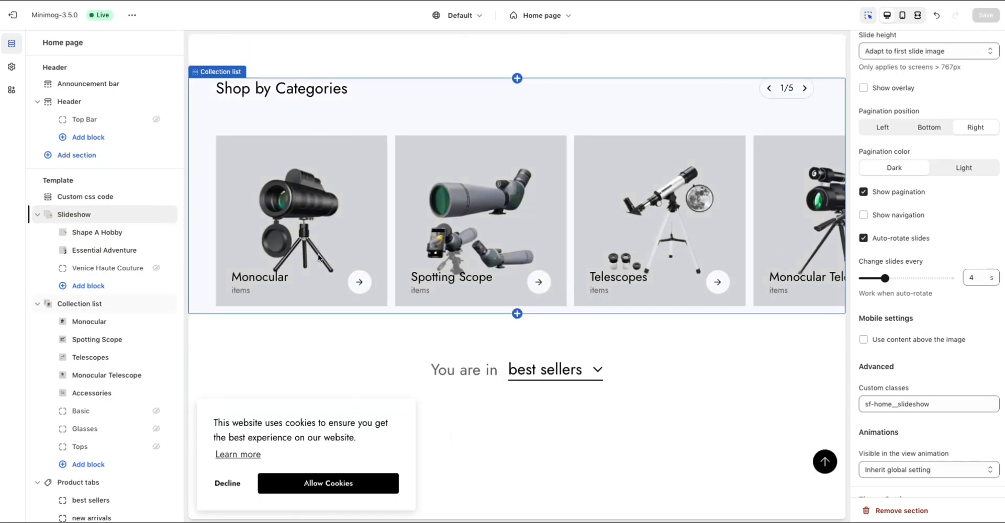
{"action": "scroll", "coordinate": [318, 258], "scroll_direction": "down", "scroll_amount": 5}
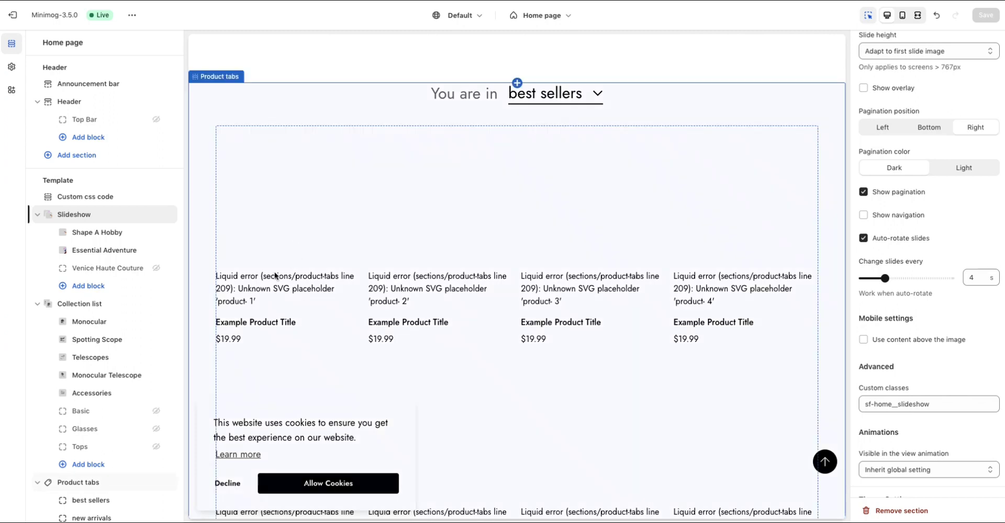
{"action": "left_click", "coordinate": [233, 121]}
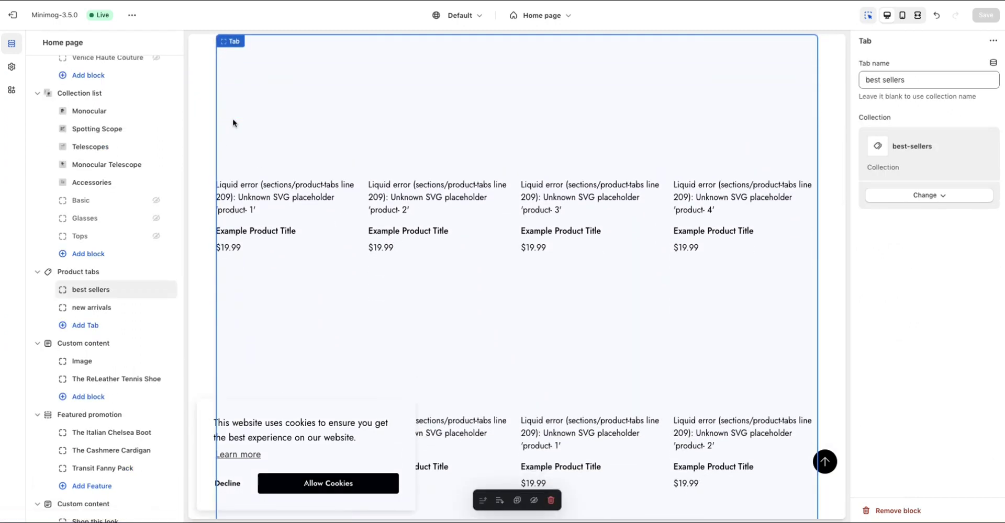
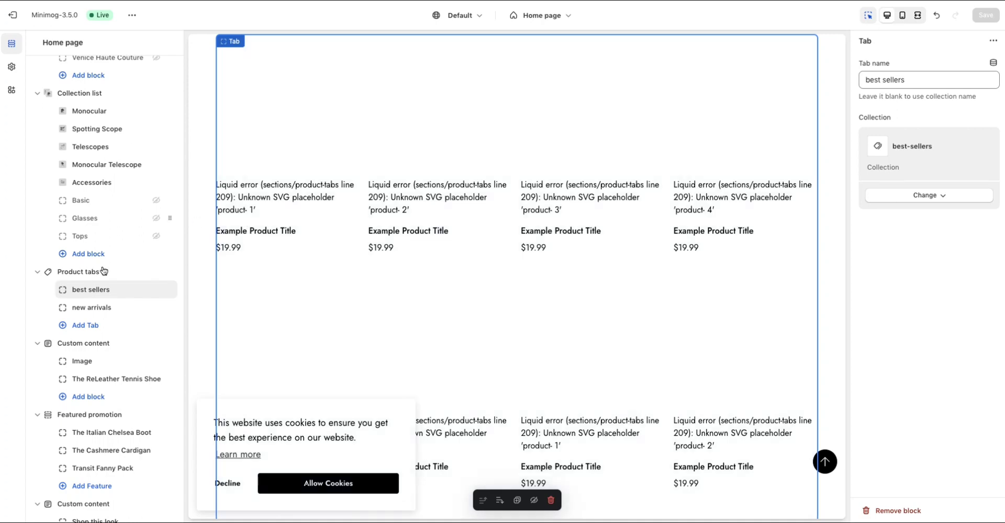
Leave the theme editor and review the conditions and product list of the Telescopes collection in the store admin
{"action": "scroll", "coordinate": [102, 164], "scroll_direction": "up", "scroll_amount": 5}
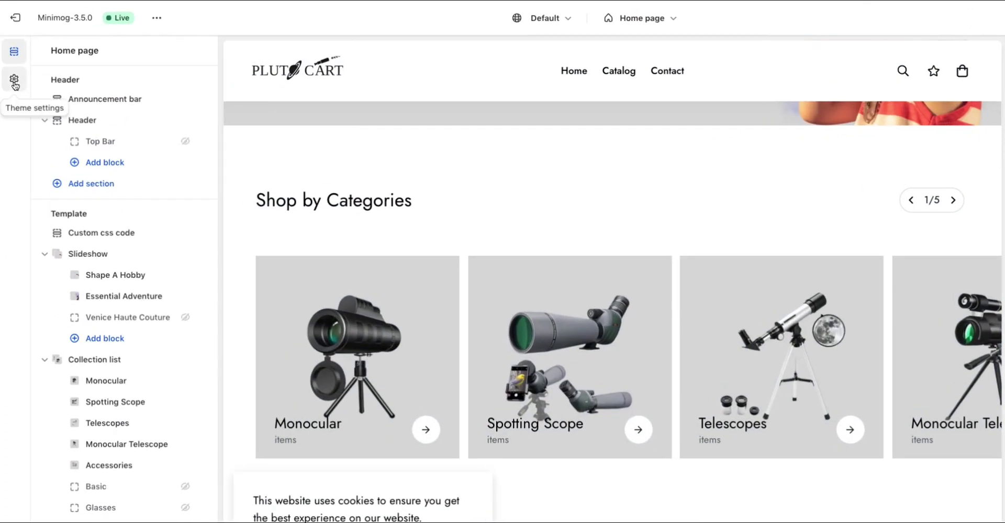
{"action": "left_click", "coordinate": [18, 20]}
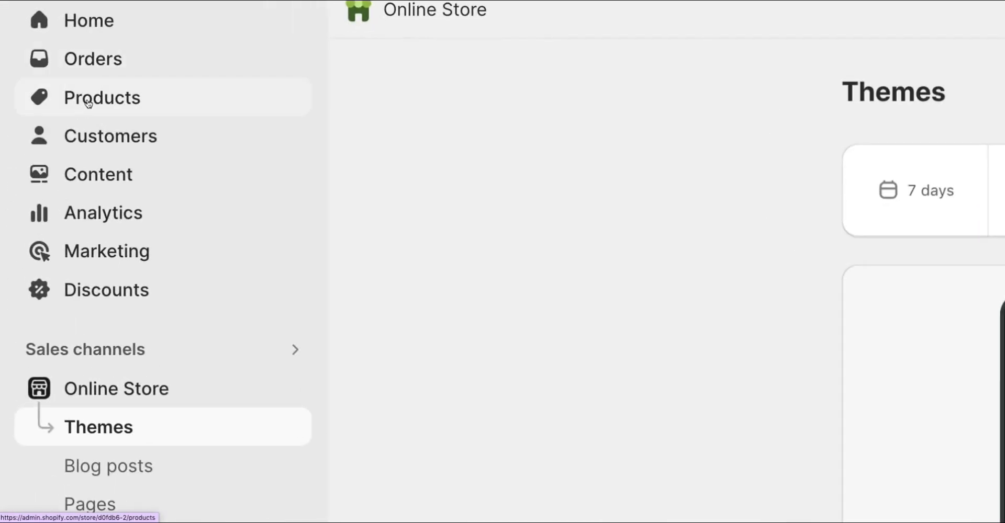
{"action": "left_click", "coordinate": [88, 102]}
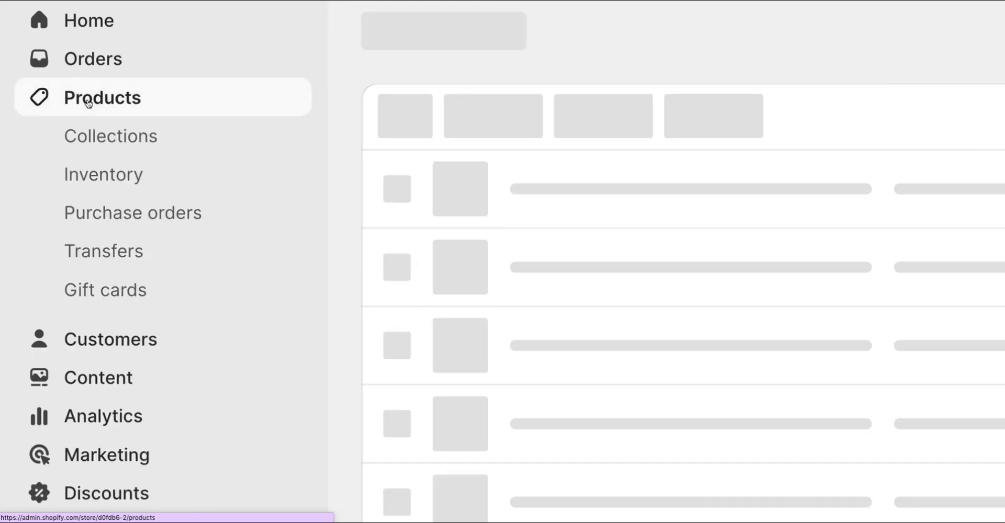
{"action": "left_click", "coordinate": [106, 136]}
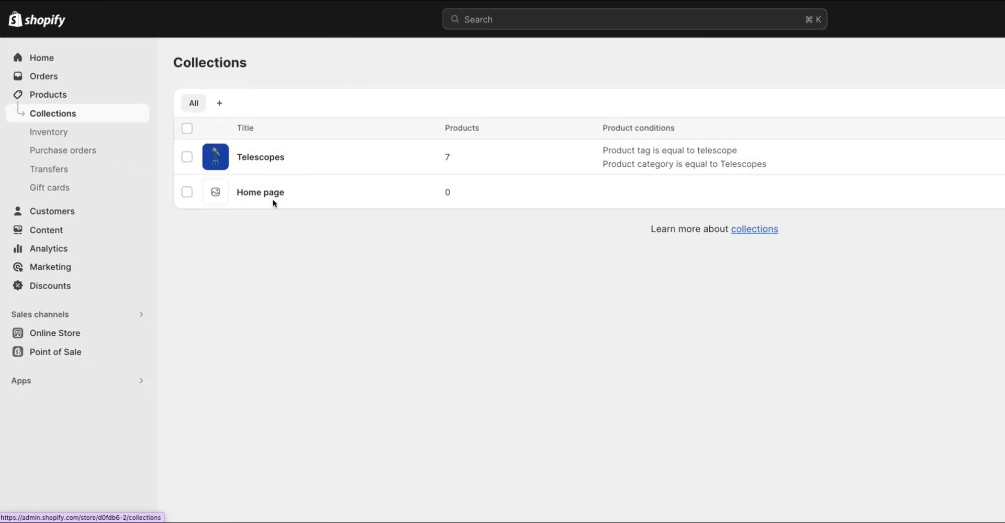
{"action": "left_click", "coordinate": [258, 158]}
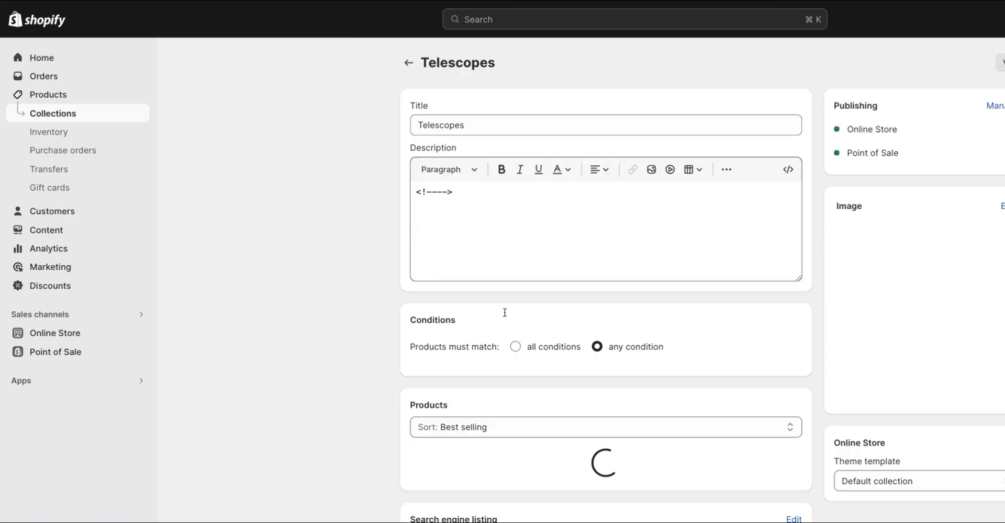
{"action": "scroll", "coordinate": [504, 312], "scroll_direction": "down", "scroll_amount": 6}
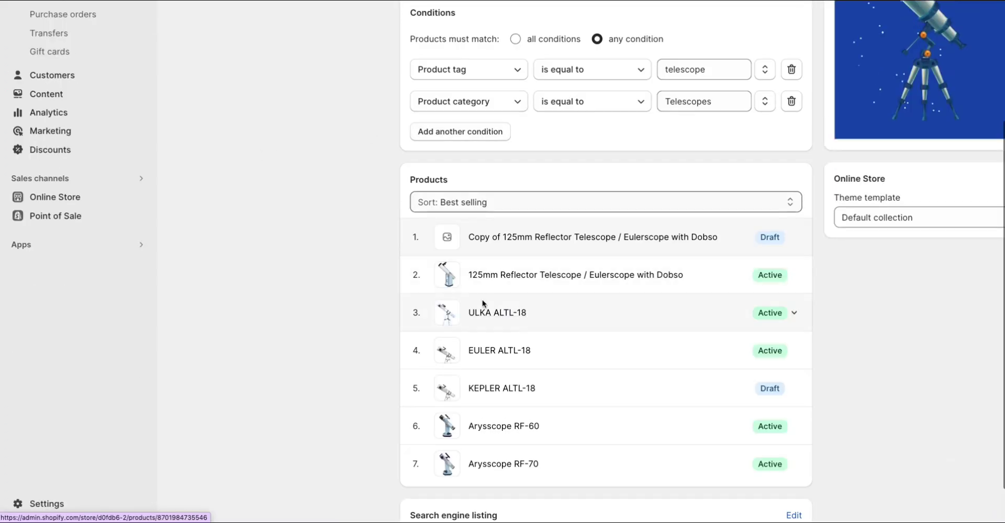
{"action": "scroll", "coordinate": [482, 300], "scroll_direction": "down", "scroll_amount": 2}
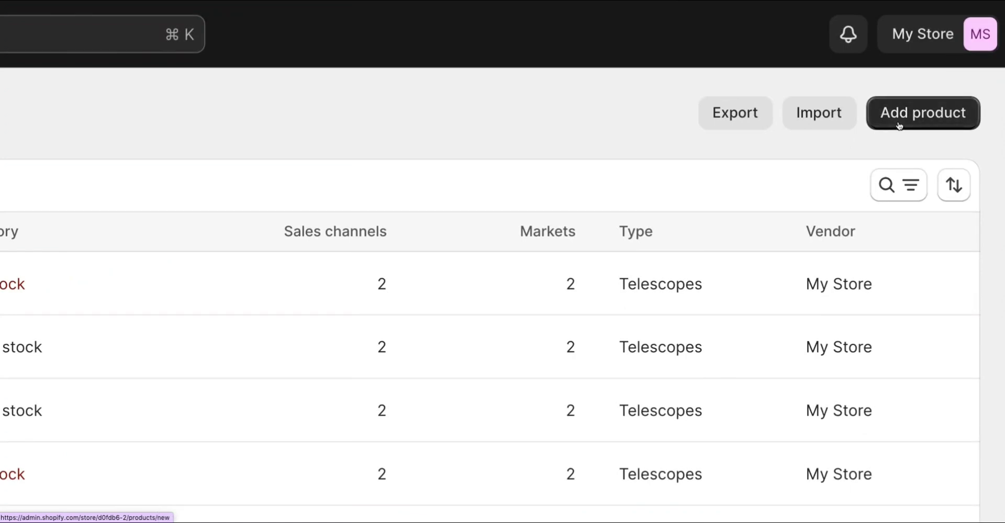
Start a new product in the store admin, and open the non-sponsored ZHIZUKA Telescope Zoom 90X listing from Amazon's telescopes results
{"action": "left_click", "coordinate": [898, 124]}
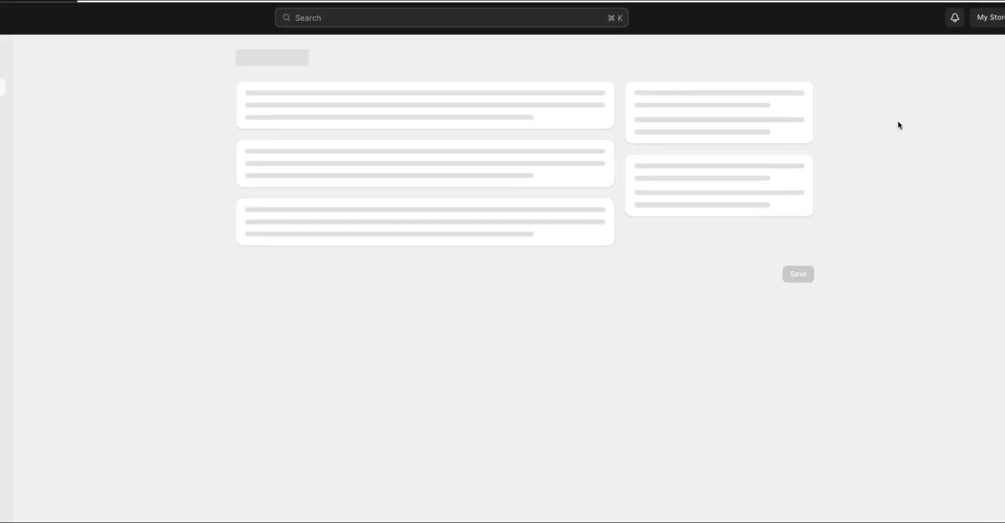
{"action": "left_click", "coordinate": [570, 107]}
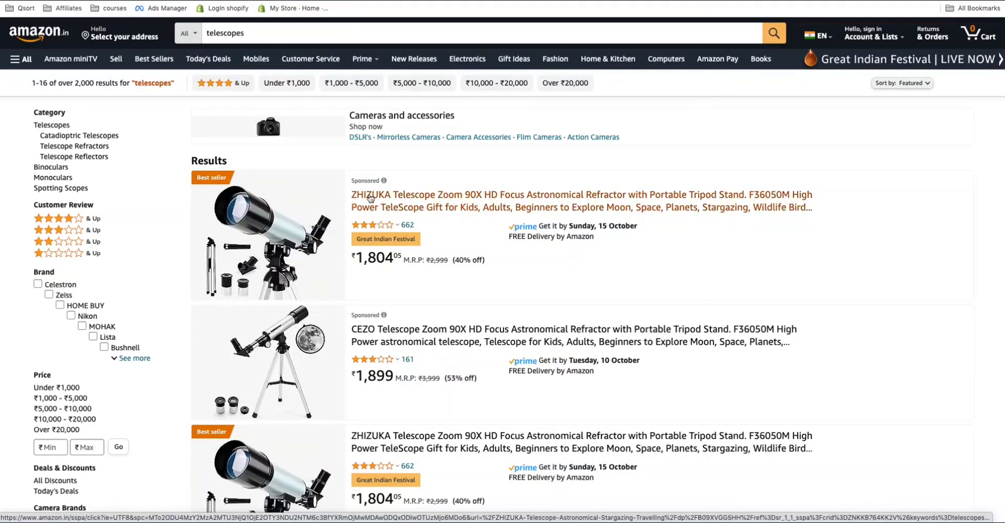
{"action": "scroll", "coordinate": [442, 337], "scroll_direction": "down", "scroll_amount": 3}
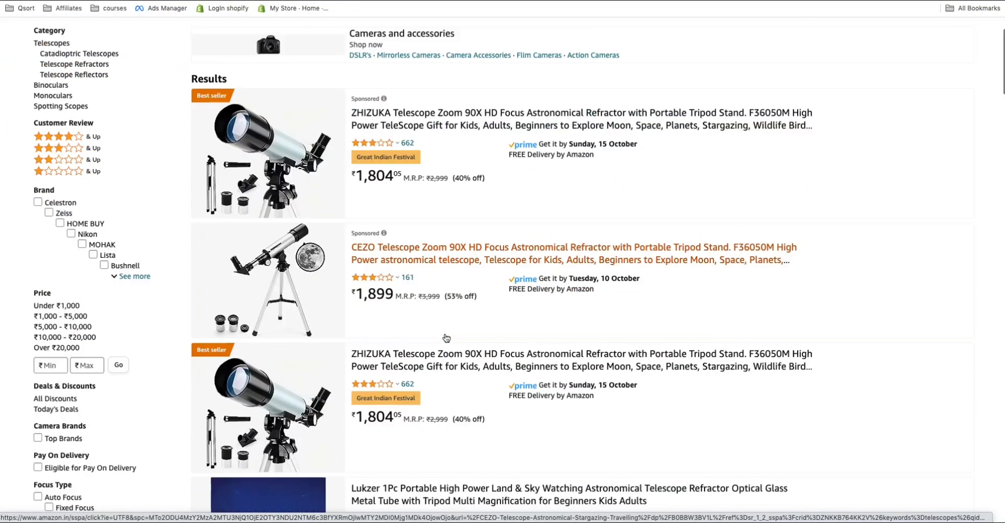
{"action": "scroll", "coordinate": [437, 277], "scroll_direction": "up", "scroll_amount": 3}
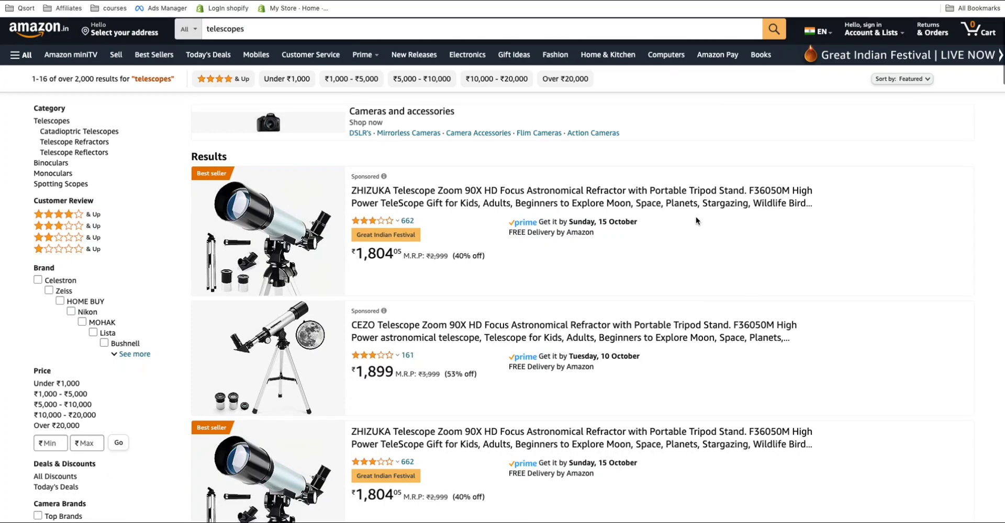
{"action": "scroll", "coordinate": [698, 220], "scroll_direction": "down", "scroll_amount": 4}
{"action": "scroll", "coordinate": [508, 249], "scroll_direction": "up", "scroll_amount": 1}
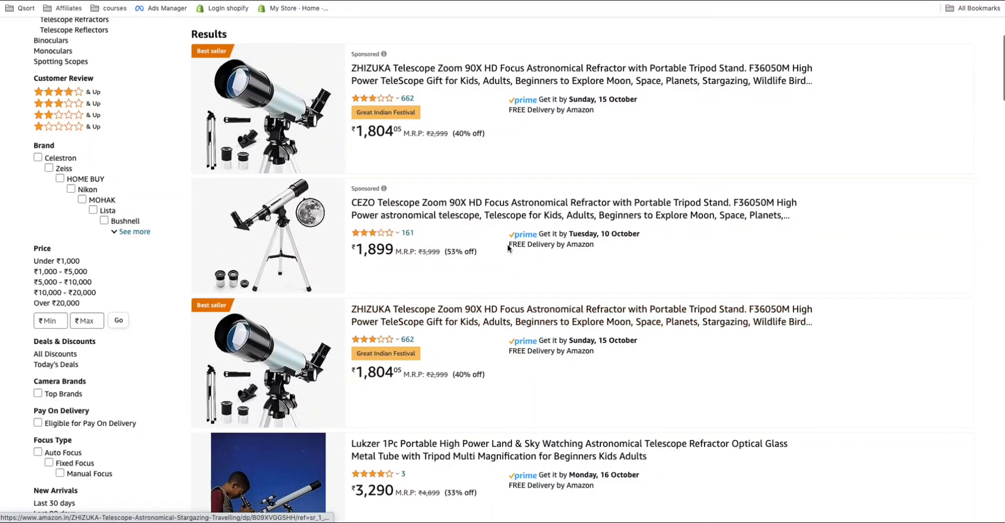
{"action": "left_click", "coordinate": [427, 313]}
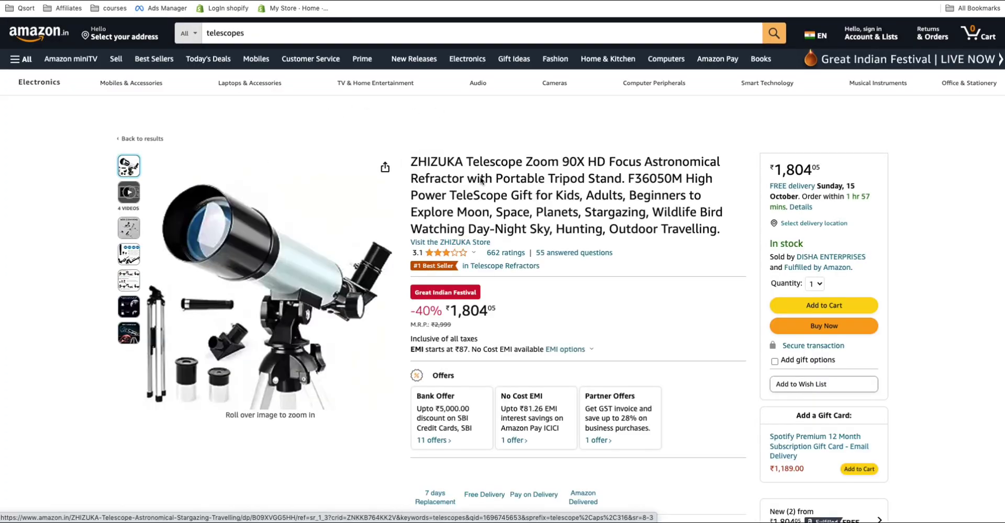
Copy "Telescope Zoom 90X HD Focus Astronomical Refractor with Portable Tripod Stand" from the Amazon listing into the new Shopify product's title
{"action": "left_click_drag", "start_coordinate": [465, 162], "coordinate": [515, 195]}
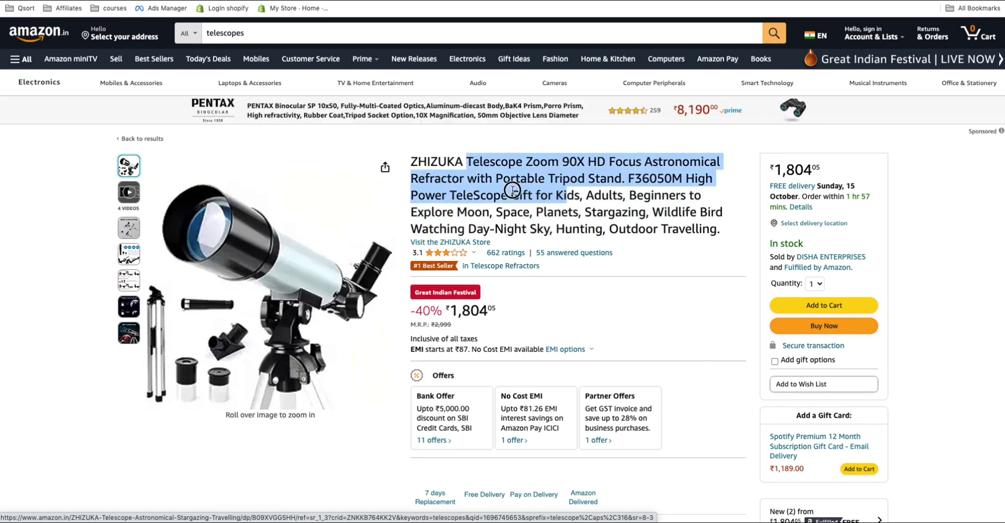
{"action": "left_click_drag", "start_coordinate": [584, 188], "coordinate": [619, 177]}
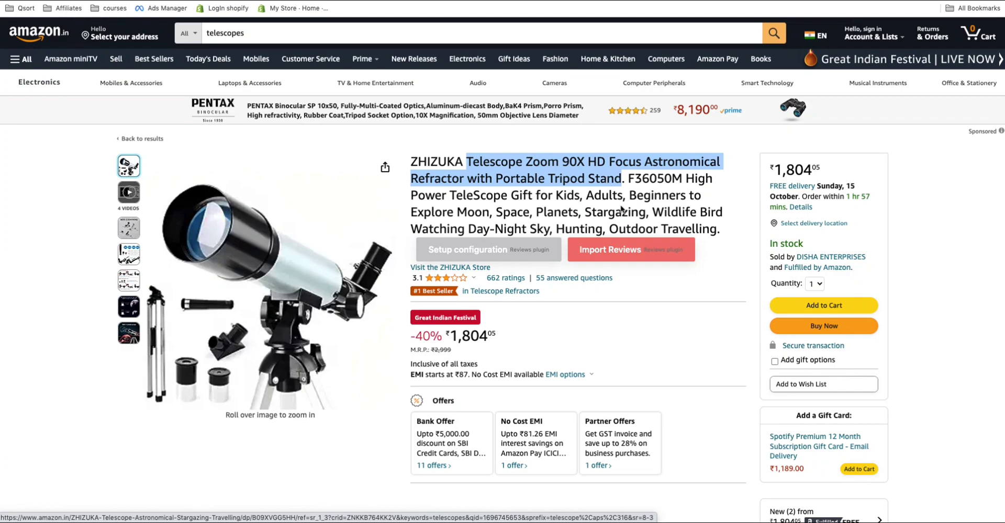
{"action": "right_click", "coordinate": [605, 176]}
{"action": "left_click", "coordinate": [631, 199]}
{"action": "key", "text": "ctrl+Right"}
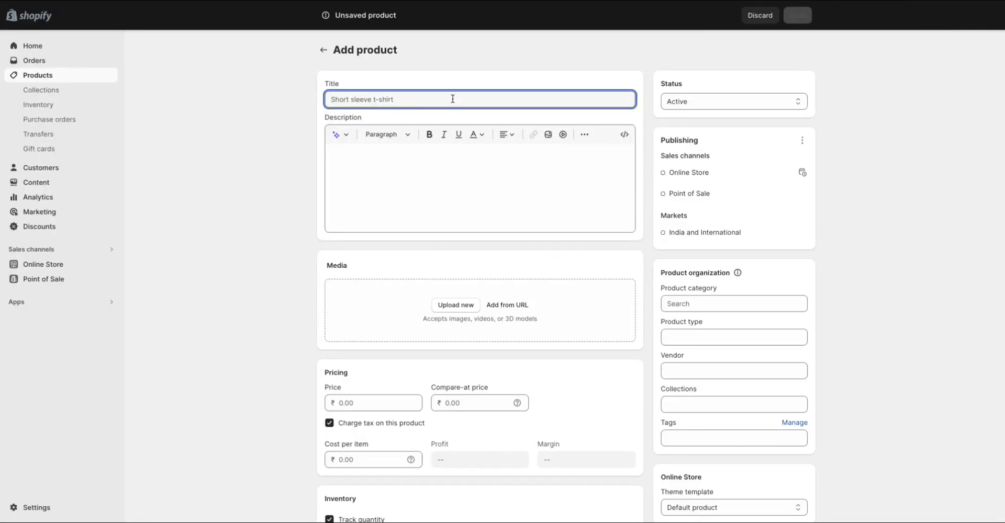
{"action": "key", "text": "ctrl+v"}
Copy all the "About this item" bullet points from the Amazon listing into the new Shopify product's description
{"action": "left_click", "coordinate": [402, 170]}
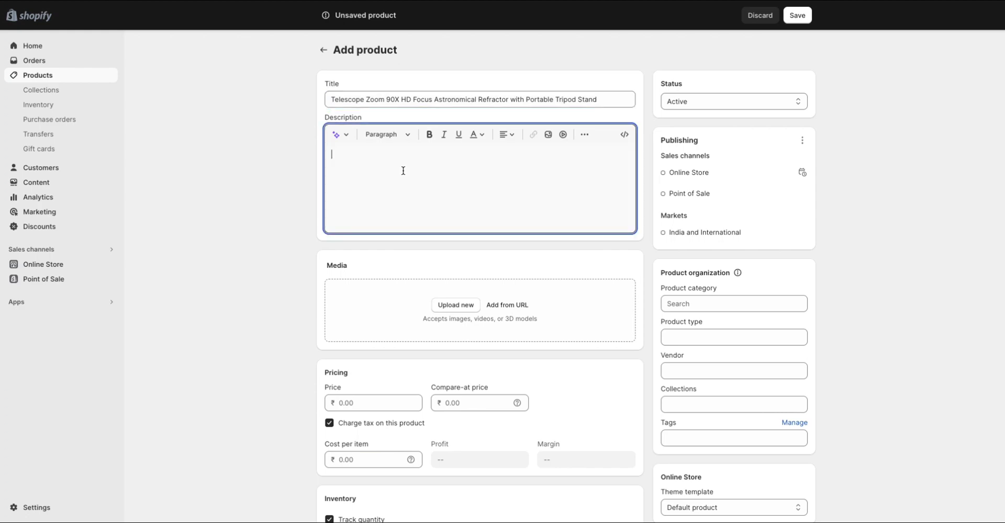
{"action": "key", "text": "ctrl+Left"}
{"action": "scroll", "coordinate": [595, 347], "scroll_direction": "down", "scroll_amount": 5}
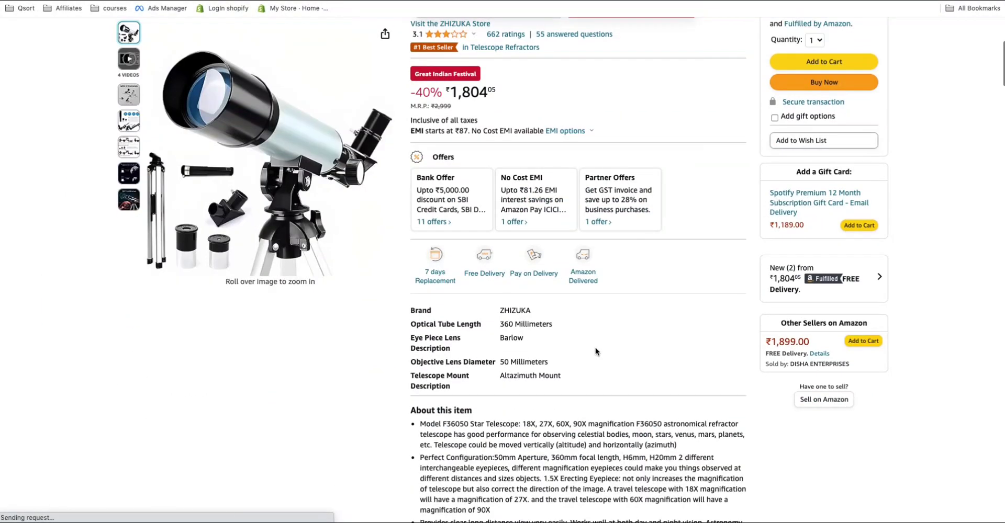
{"action": "scroll", "coordinate": [594, 348], "scroll_direction": "down", "scroll_amount": 3}
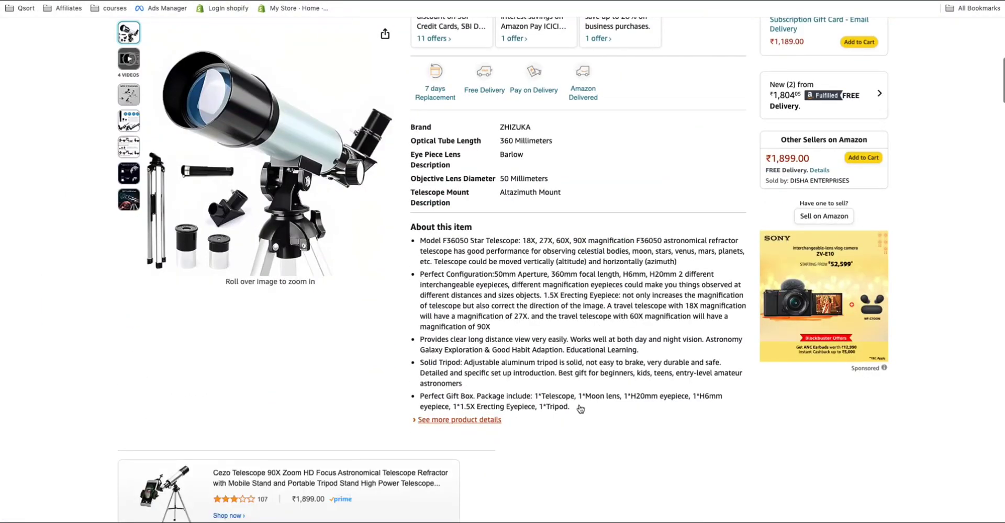
{"action": "left_click_drag", "start_coordinate": [578, 408], "coordinate": [418, 241]}
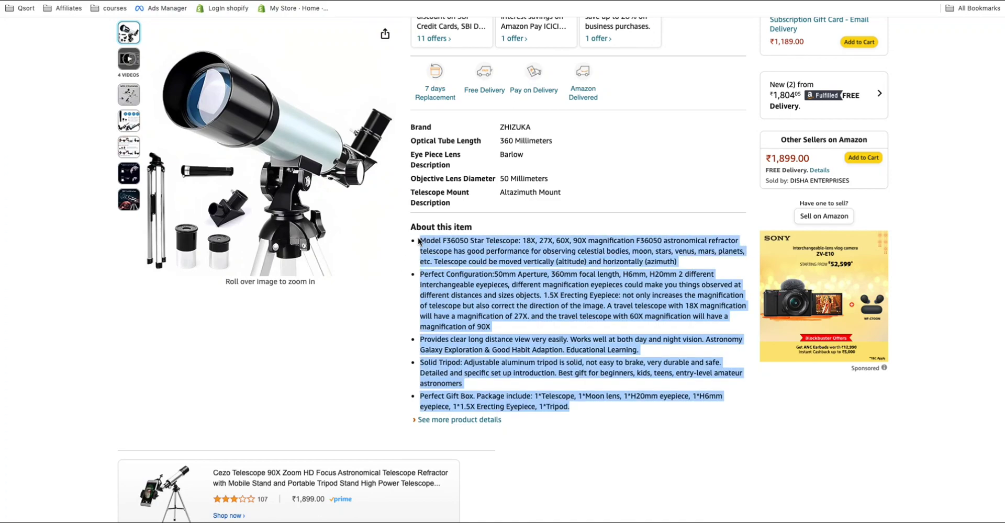
{"action": "right_click", "coordinate": [434, 251]}
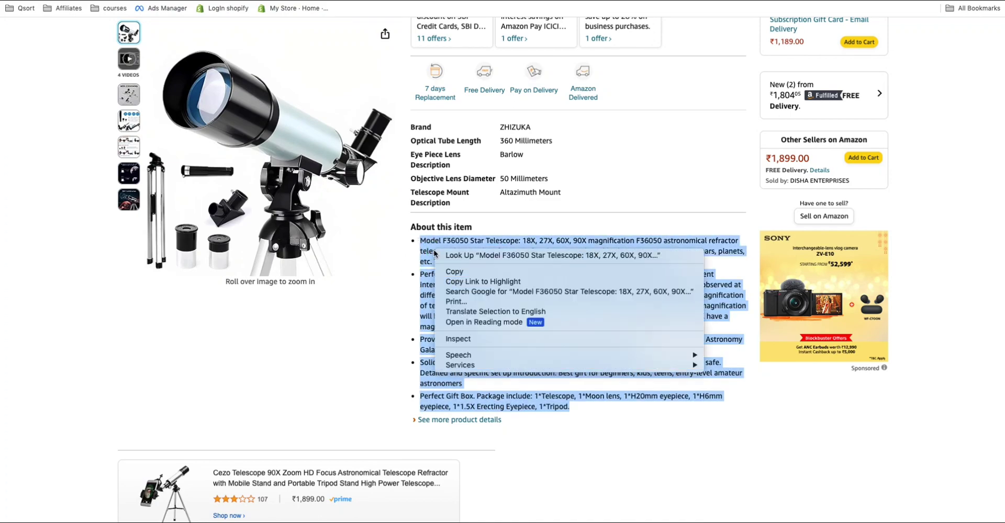
{"action": "left_click", "coordinate": [454, 272]}
{"action": "key", "text": "ctrl+Right"}
{"action": "left_click", "coordinate": [411, 162]}
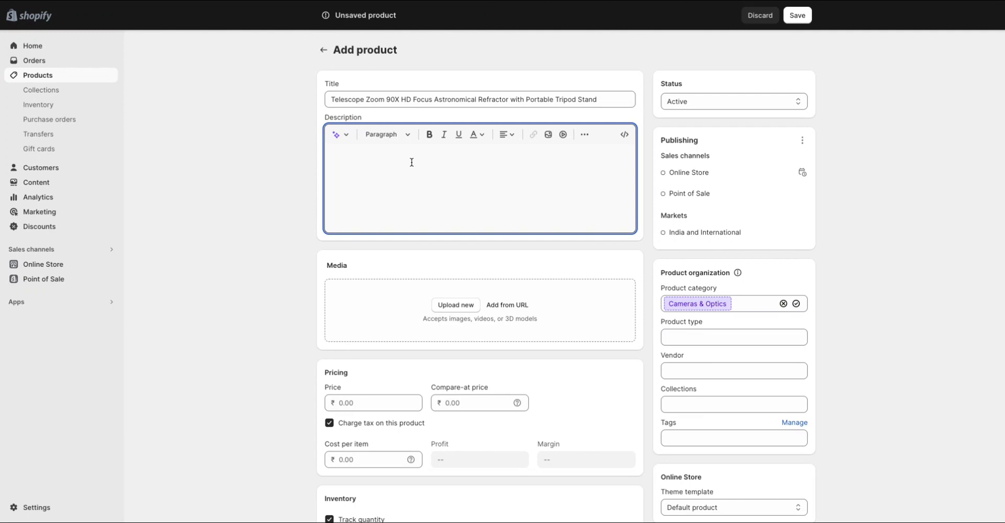
{"action": "key", "text": "super+v"}
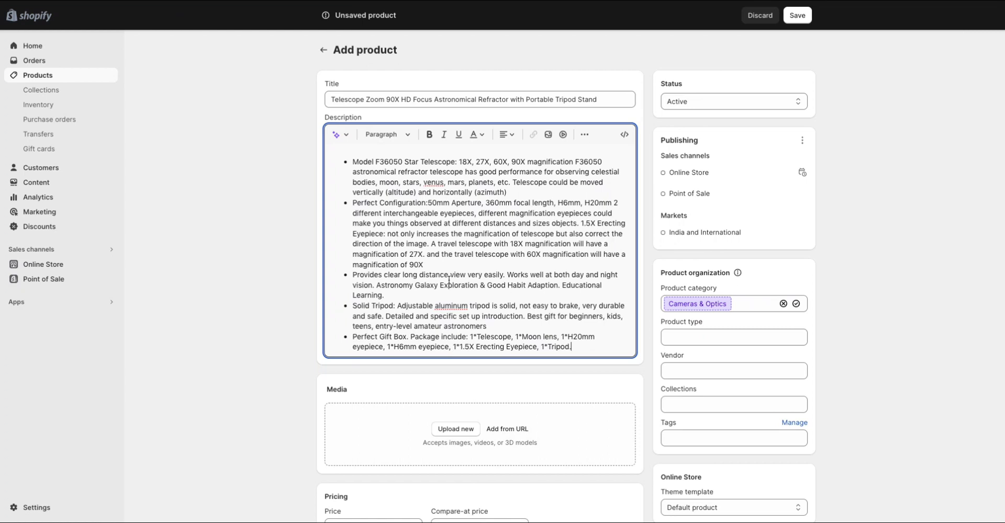
{"action": "scroll", "coordinate": [449, 281], "scroll_direction": "down", "scroll_amount": 7}
{"action": "scroll", "coordinate": [448, 281], "scroll_direction": "up", "scroll_amount": 3}
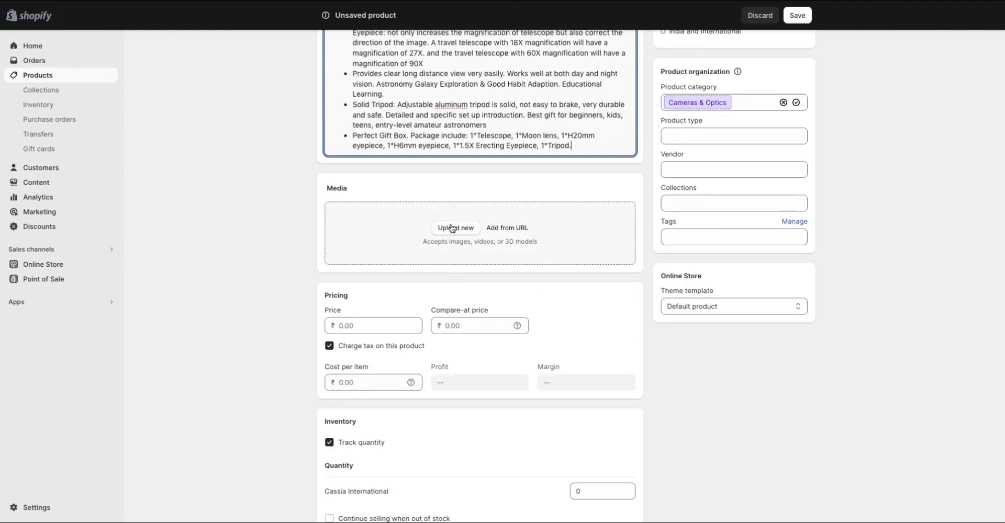
{"action": "left_click", "coordinate": [452, 228]}
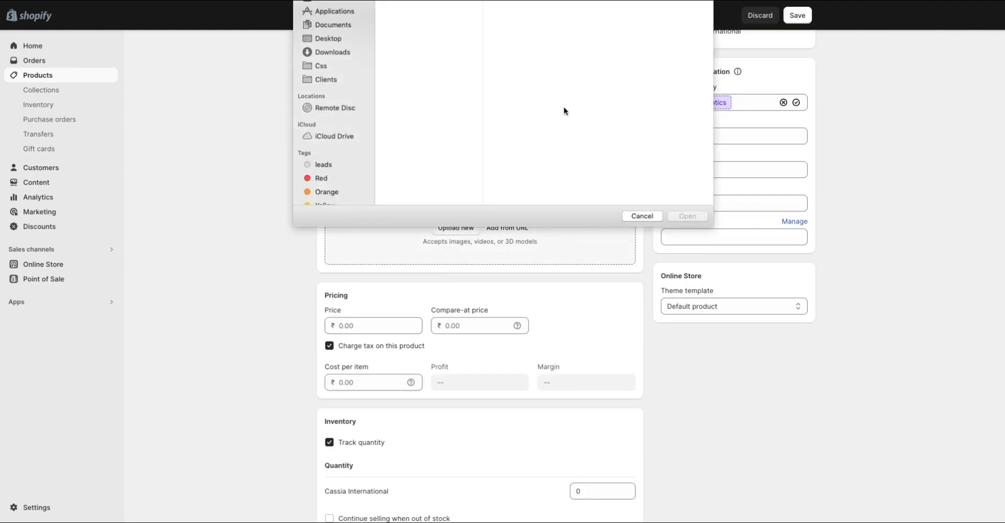
{"action": "left_click", "coordinate": [641, 217]}
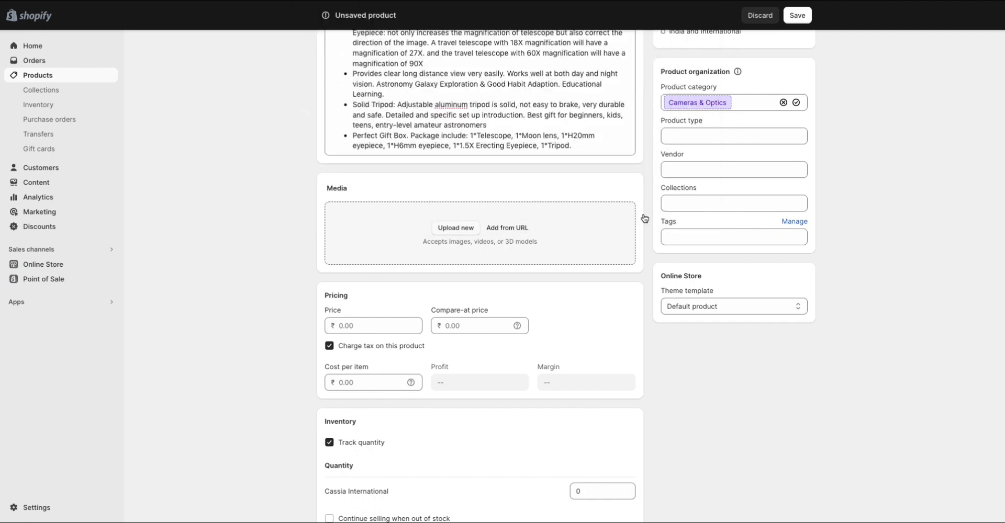
Find the source file of the Amazon listing's main telescope image with the page inspector and save that image
{"action": "key", "text": "ctrl+Left"}
{"action": "right_click", "coordinate": [281, 162]}
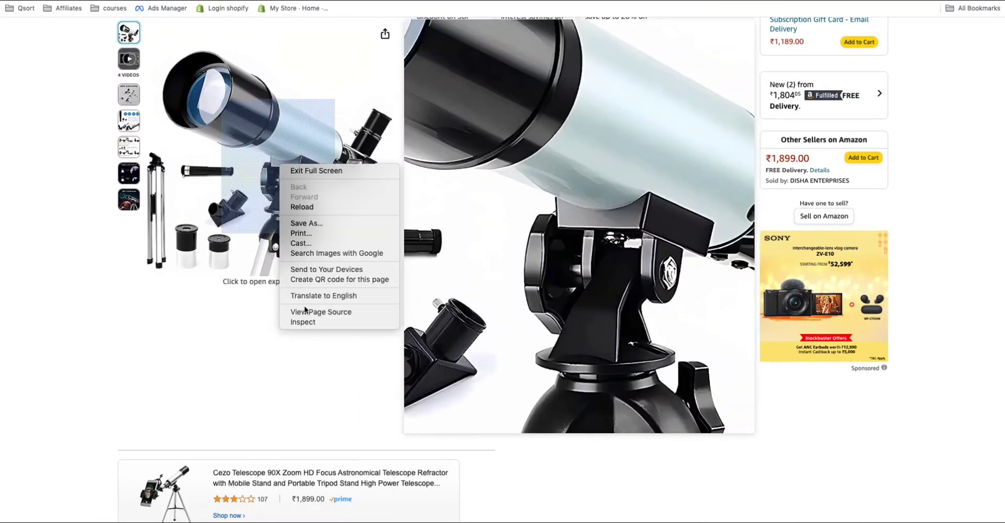
{"action": "left_click", "coordinate": [308, 323]}
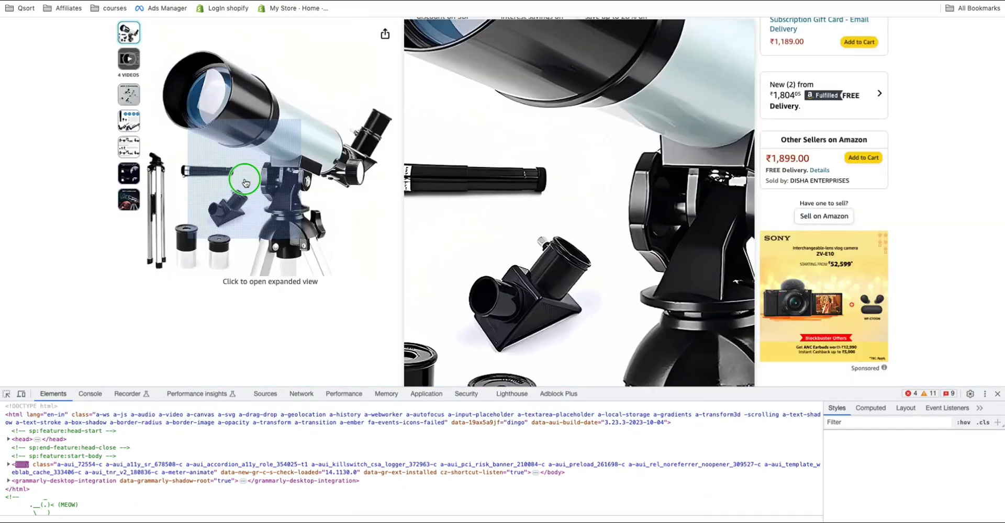
{"action": "right_click", "coordinate": [244, 178]}
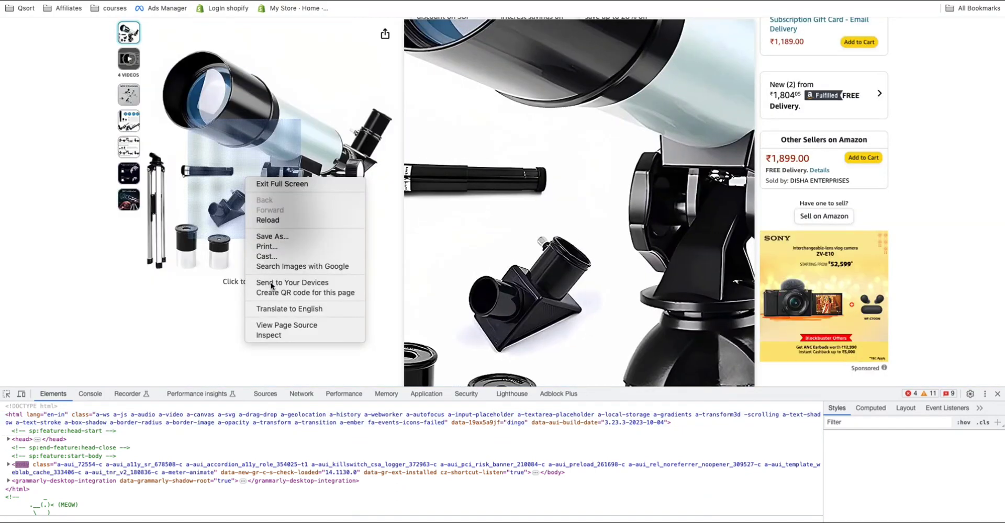
{"action": "left_click", "coordinate": [276, 335]}
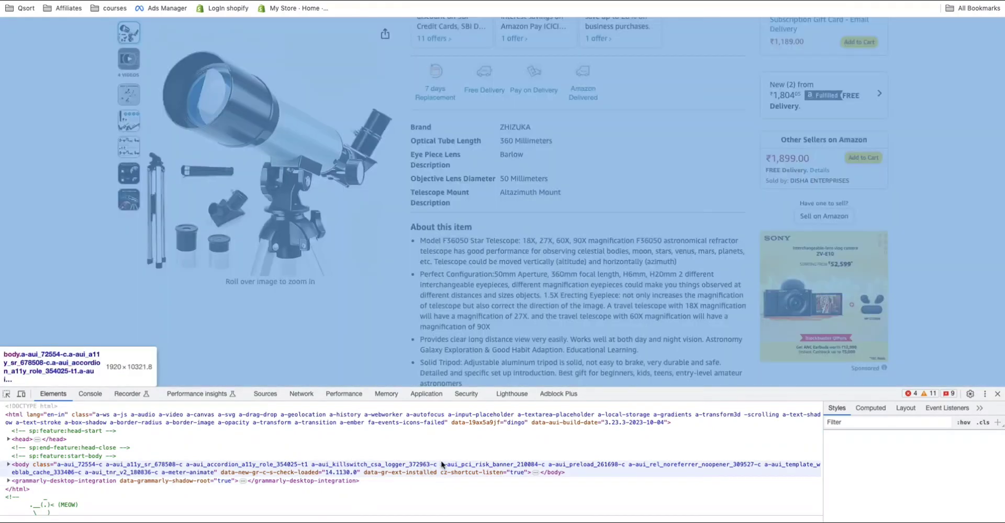
{"action": "scroll", "coordinate": [441, 464], "scroll_direction": "down", "scroll_amount": 1}
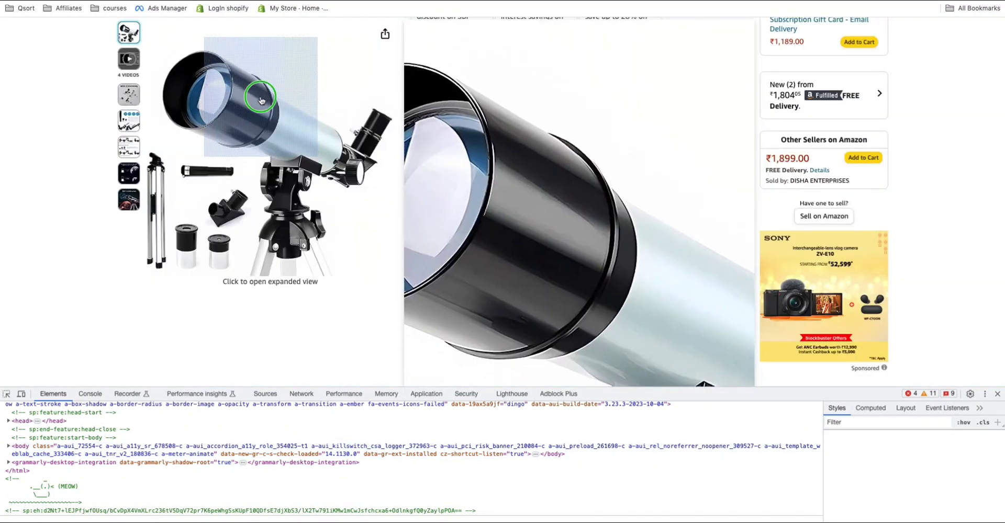
{"action": "right_click", "coordinate": [261, 96]}
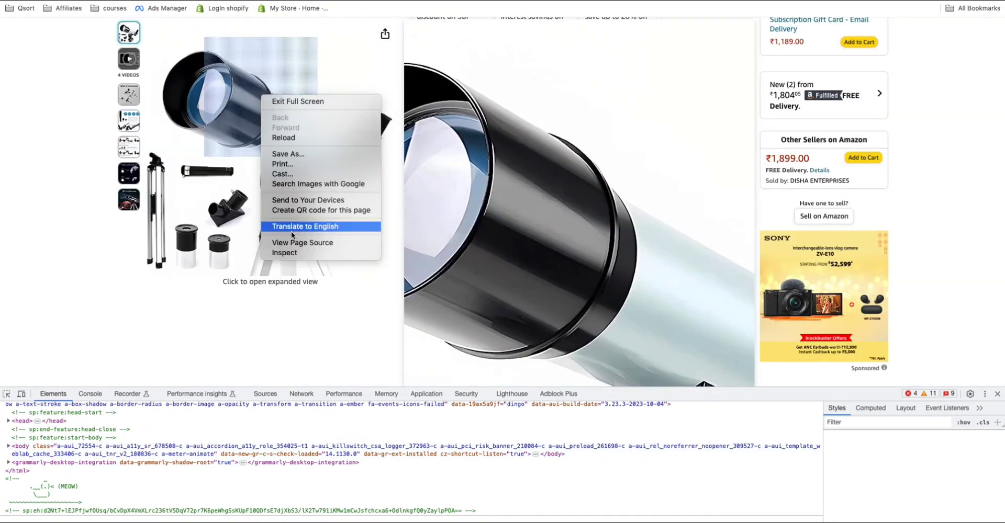
{"action": "left_click", "coordinate": [292, 254]}
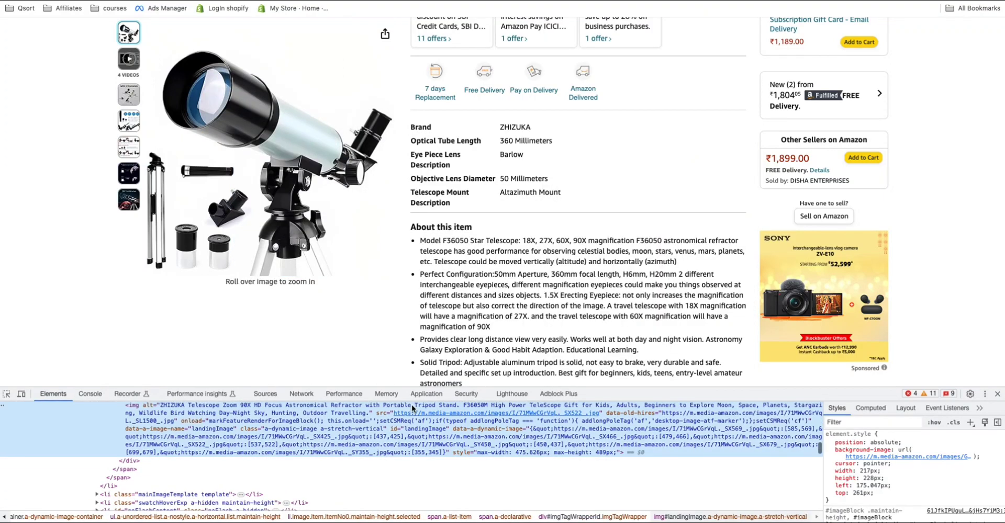
{"action": "mouse_move", "coordinate": [414, 414]}
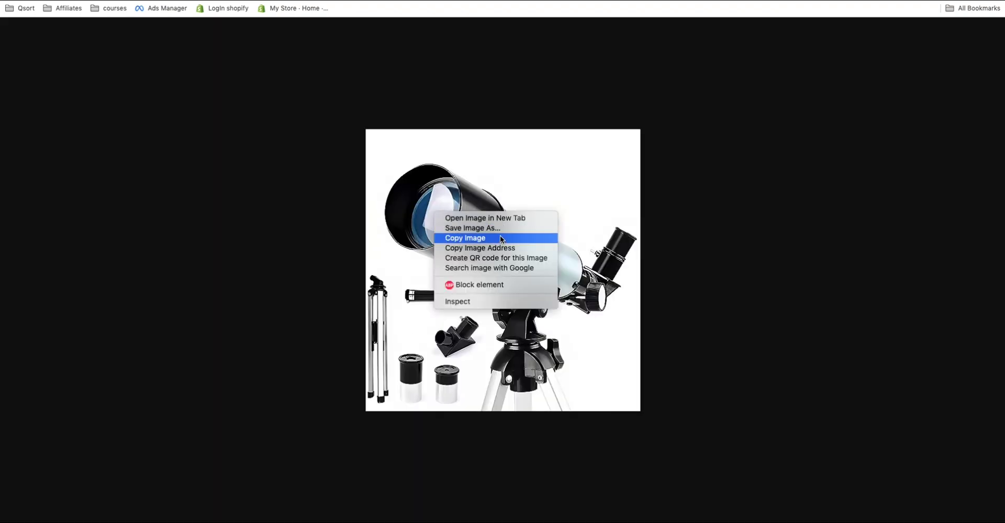
{"action": "left_click", "coordinate": [506, 226]}
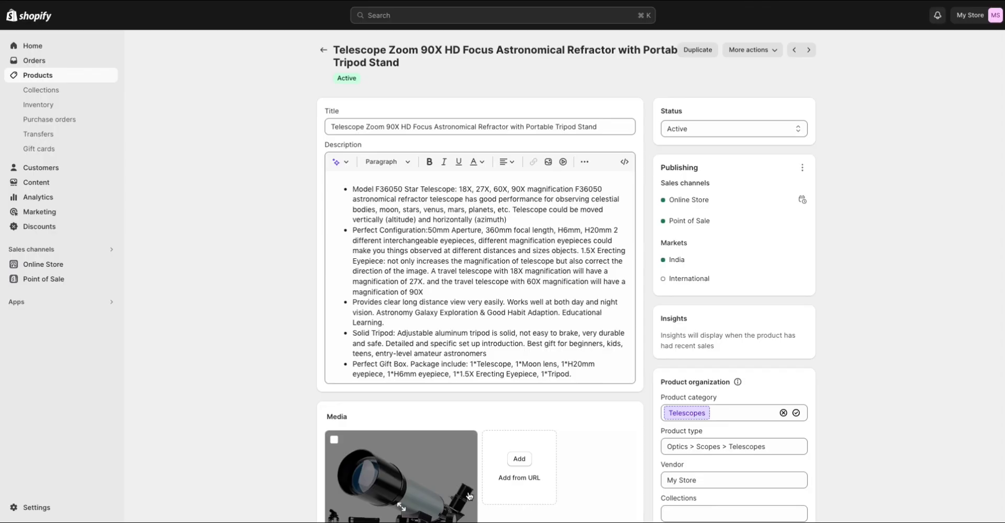
{"action": "scroll", "coordinate": [469, 496], "scroll_direction": "down", "scroll_amount": 5}
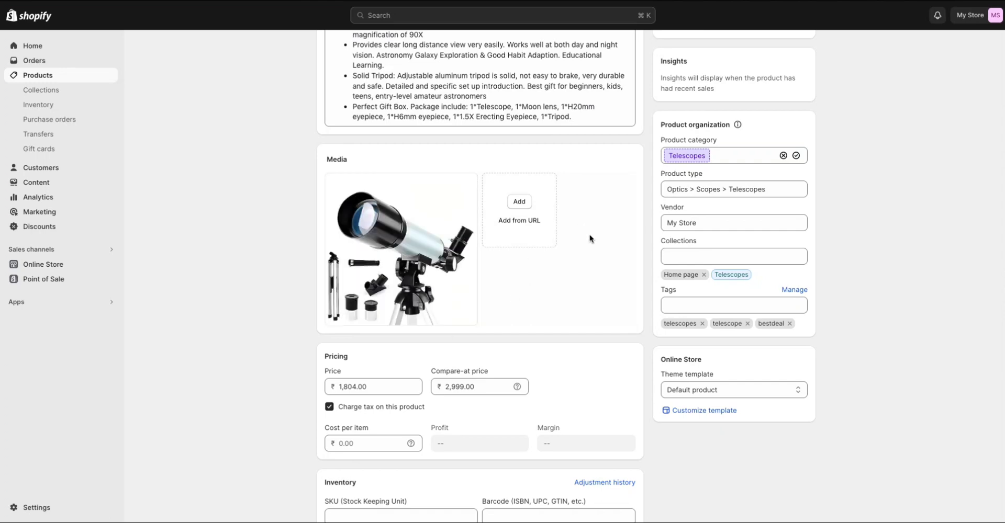
{"action": "scroll", "coordinate": [573, 259], "scroll_direction": "up", "scroll_amount": 5}
{"action": "scroll", "coordinate": [576, 314], "scroll_direction": "down", "scroll_amount": 3}
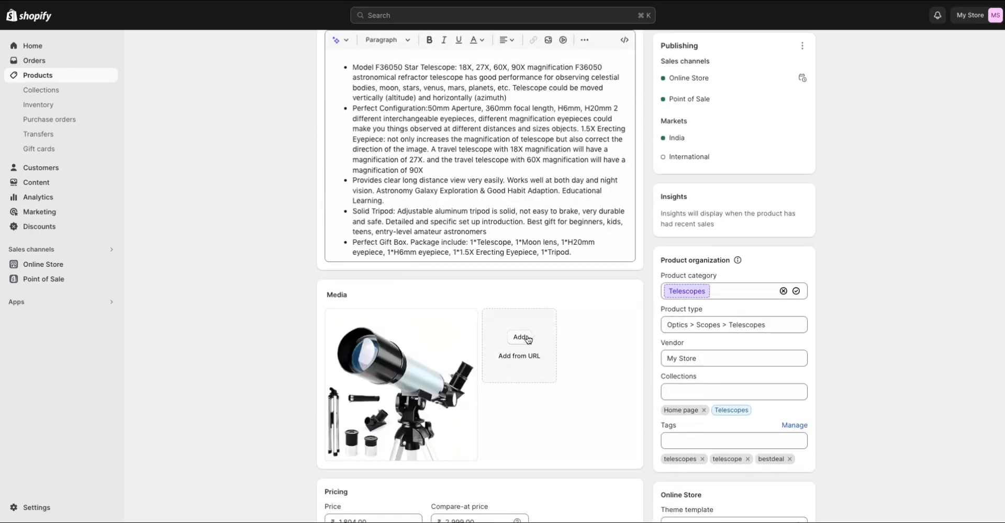
{"action": "left_click", "coordinate": [527, 339]}
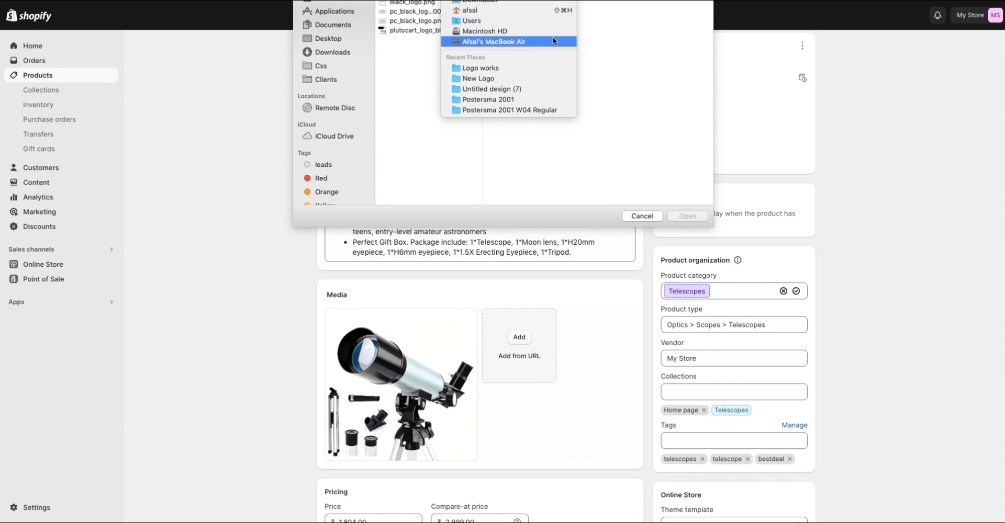
{"action": "left_click", "coordinate": [649, 181]}
{"action": "left_click", "coordinate": [651, 217]}
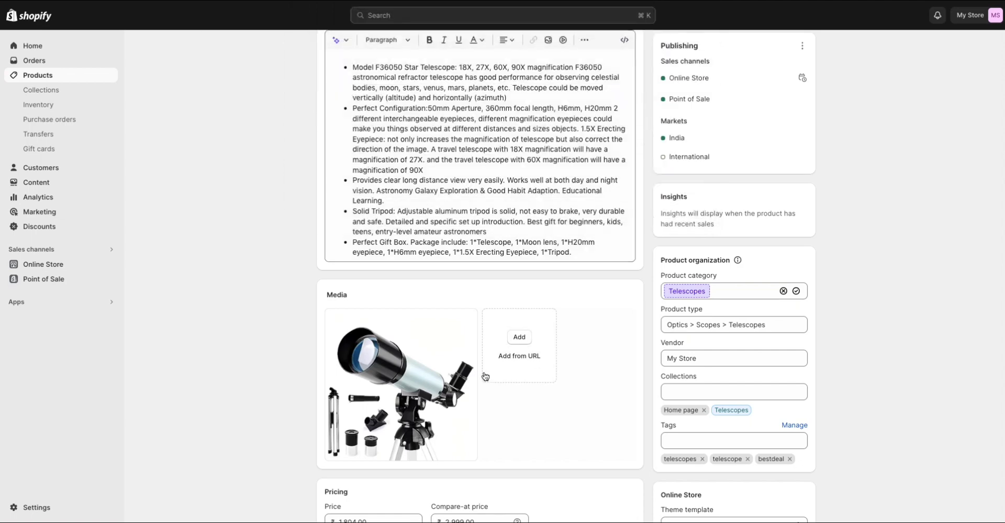
Re-enter the telescope product's compare-at price as ₹2,999 in its pricing details
{"action": "scroll", "coordinate": [433, 285], "scroll_direction": "down", "scroll_amount": 5}
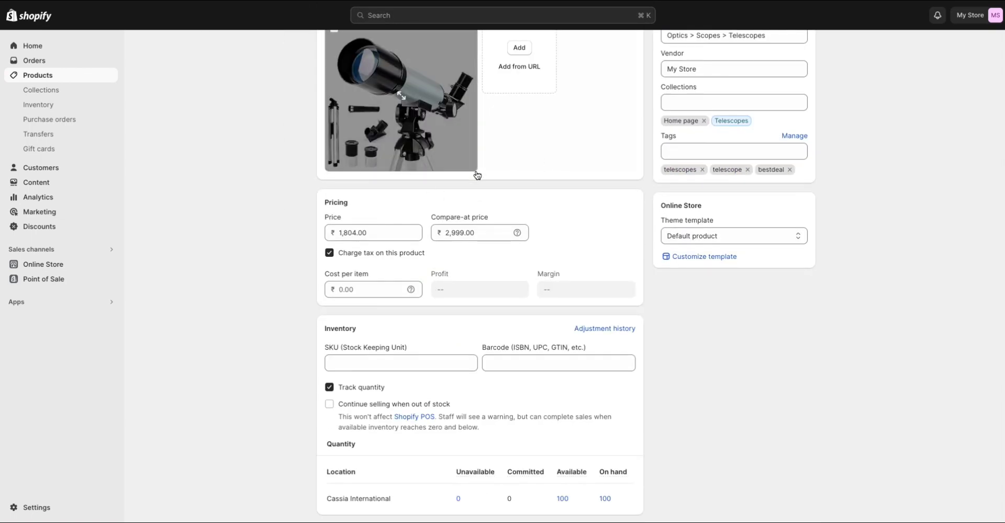
{"action": "left_click", "coordinate": [378, 234]}
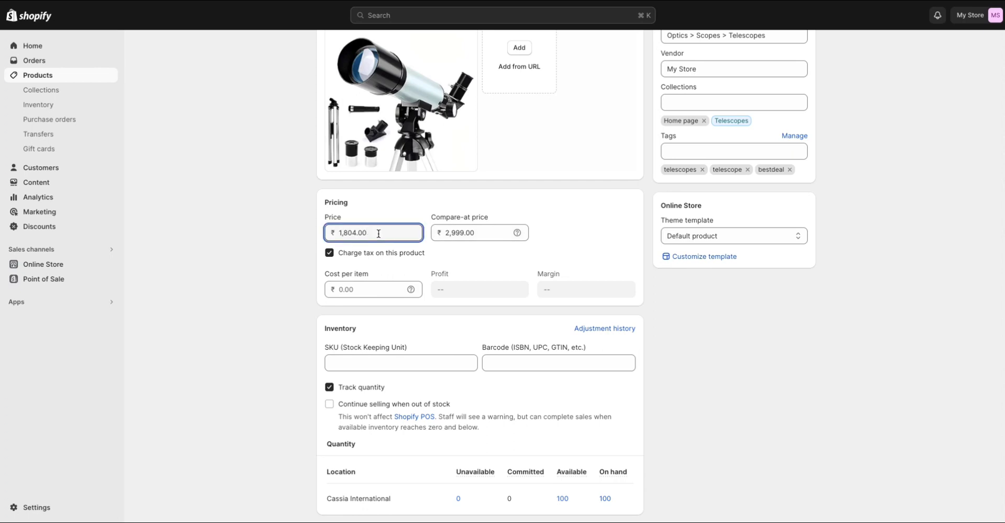
{"action": "double_click", "coordinate": [483, 233]}
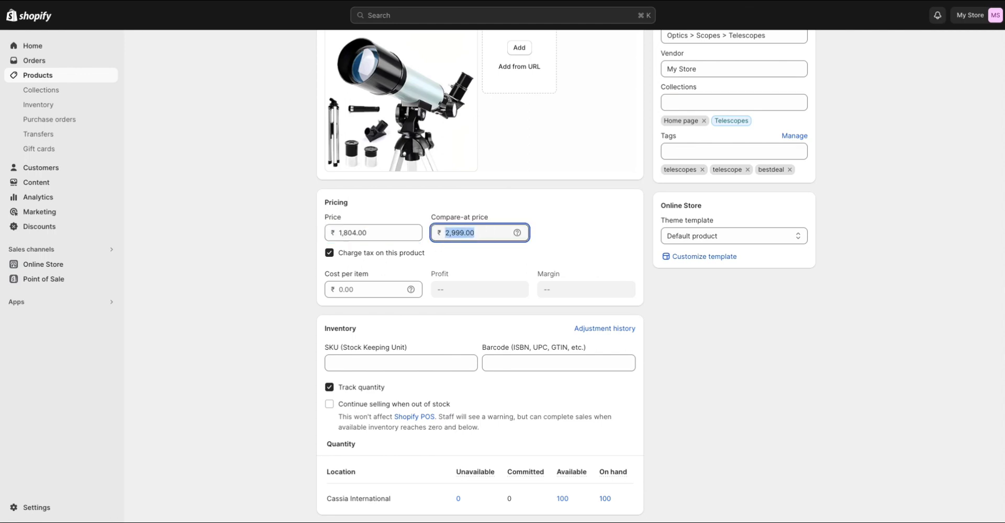
{"action": "key", "text": "BackSpace"}
{"action": "type", "text": "299"}
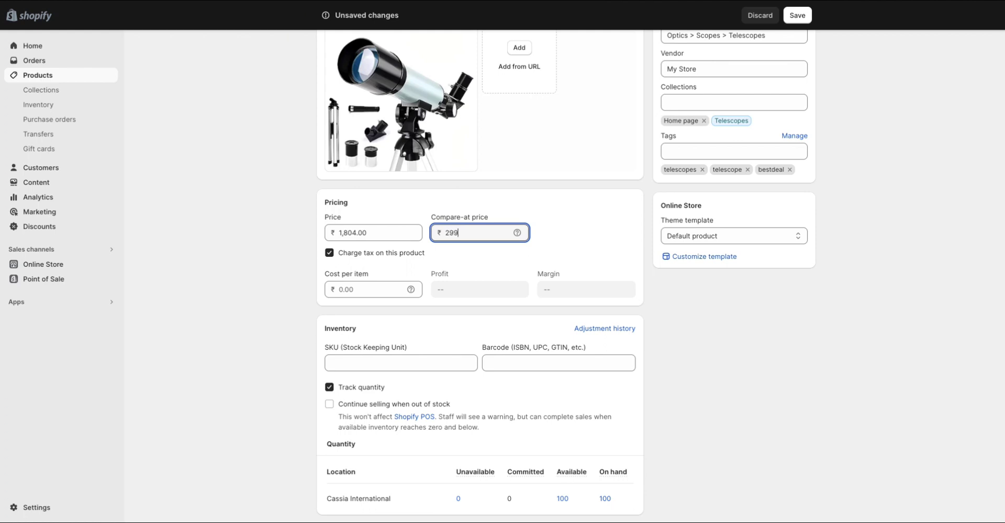
{"action": "left_click", "coordinate": [550, 225]}
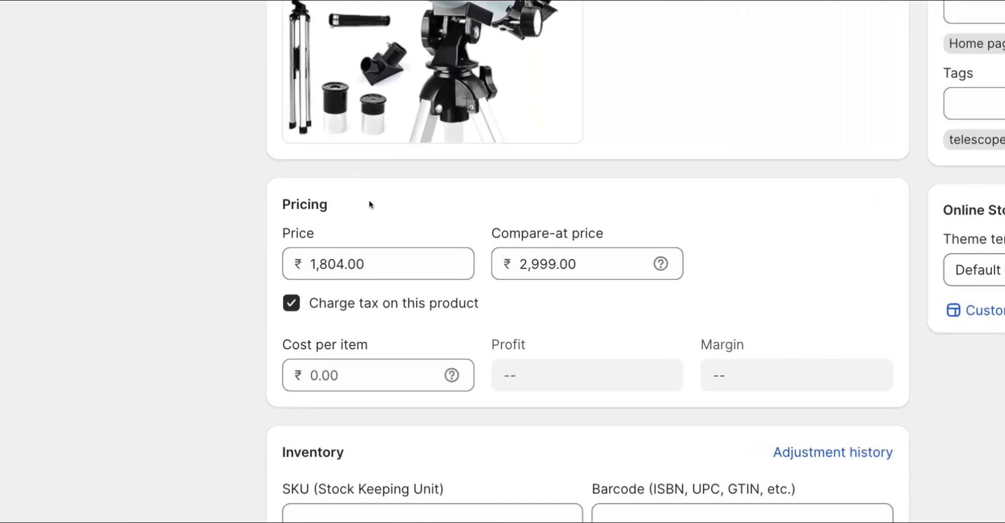
Set the telescope product's cost per item to ₹1000 so its profit and margin are calculated
{"action": "scroll", "coordinate": [369, 203], "scroll_direction": "down", "scroll_amount": 2}
{"action": "left_click", "coordinate": [340, 277]}
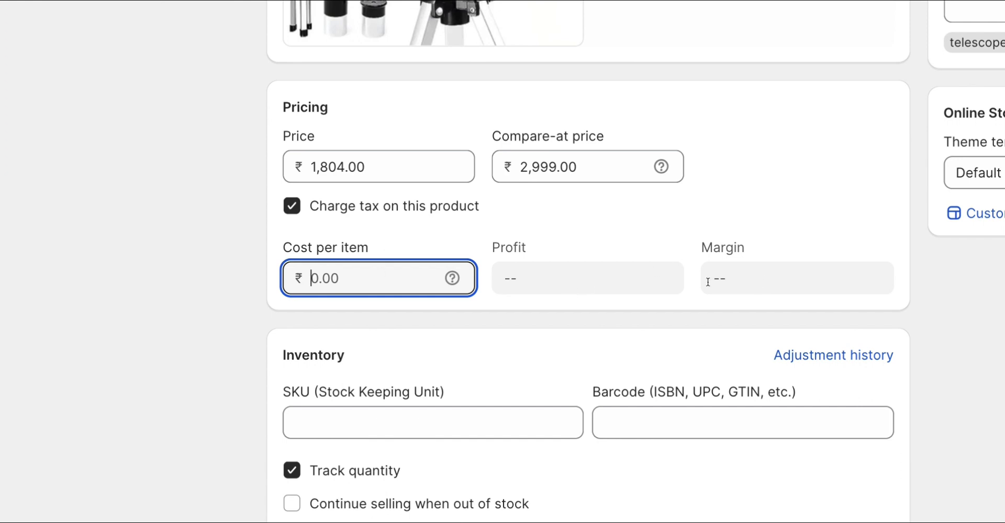
{"action": "type", "text": "1000"}
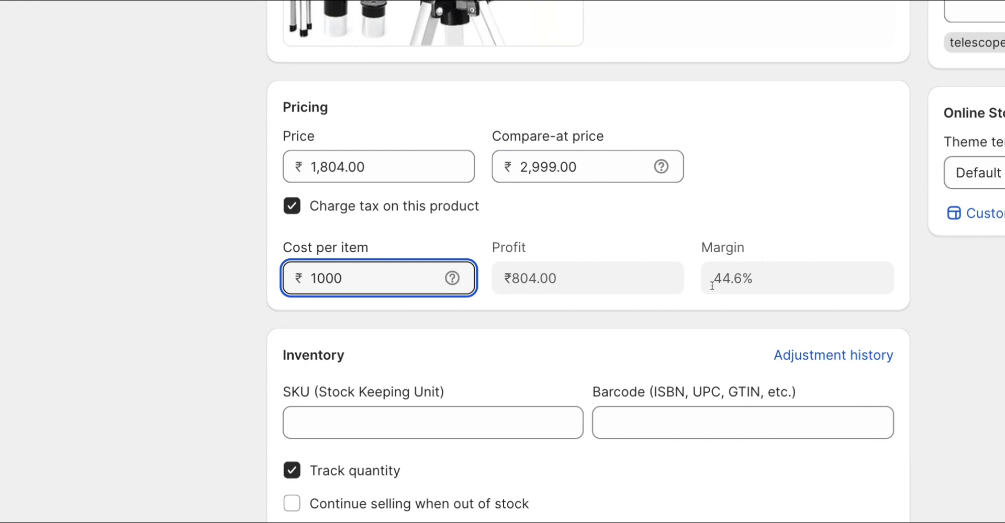
{"action": "scroll", "coordinate": [501, 314], "scroll_direction": "down", "scroll_amount": 2}
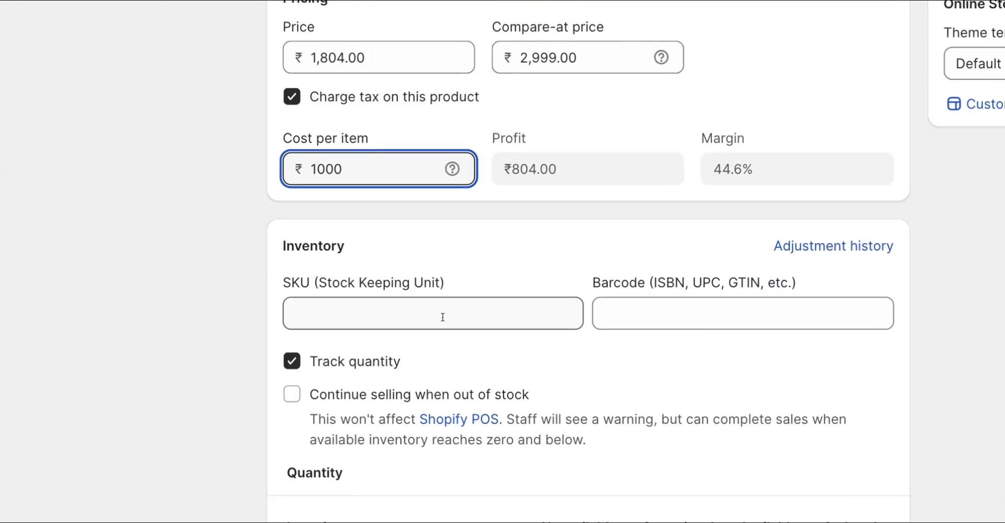
Try OK123 as the product's SKU and clear the field again
{"action": "left_click", "coordinate": [390, 323]}
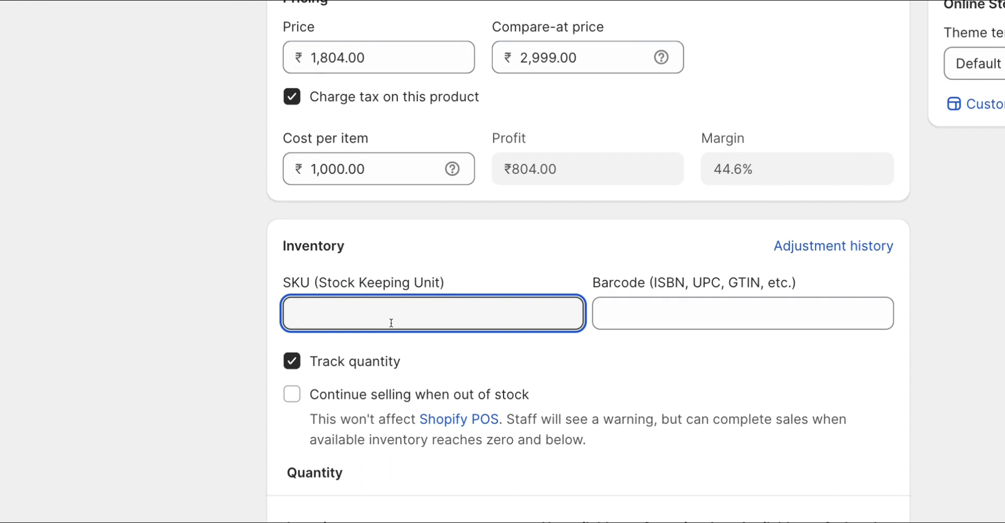
{"action": "type", "text": "s"}
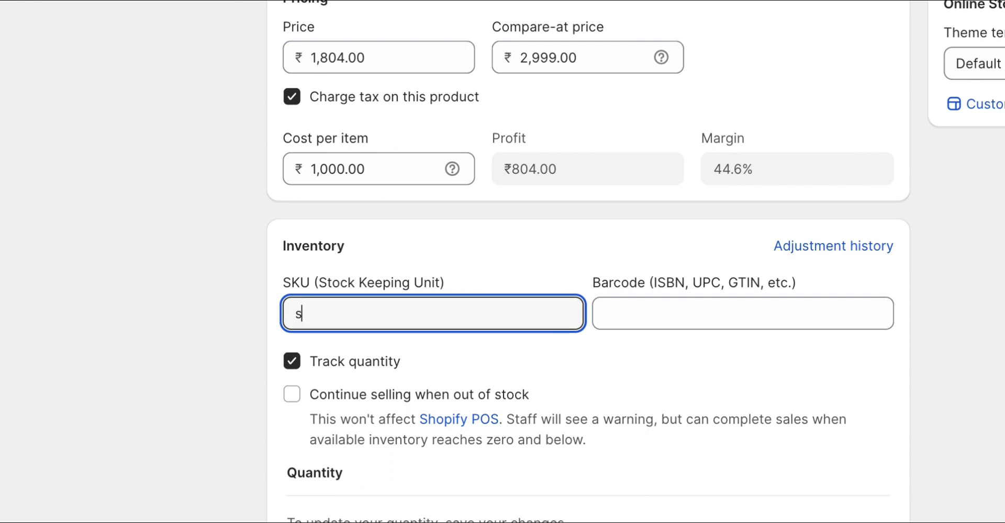
{"action": "key", "text": "BackSpace"}
{"action": "type", "text": "OK123"}
{"action": "key", "text": "BackSpace"}
{"action": "key", "text": "BackSpace"}
{"action": "key", "text": "BackSpace"}
{"action": "key", "text": "BackSpace"}
{"action": "key", "text": "BackSpace"}
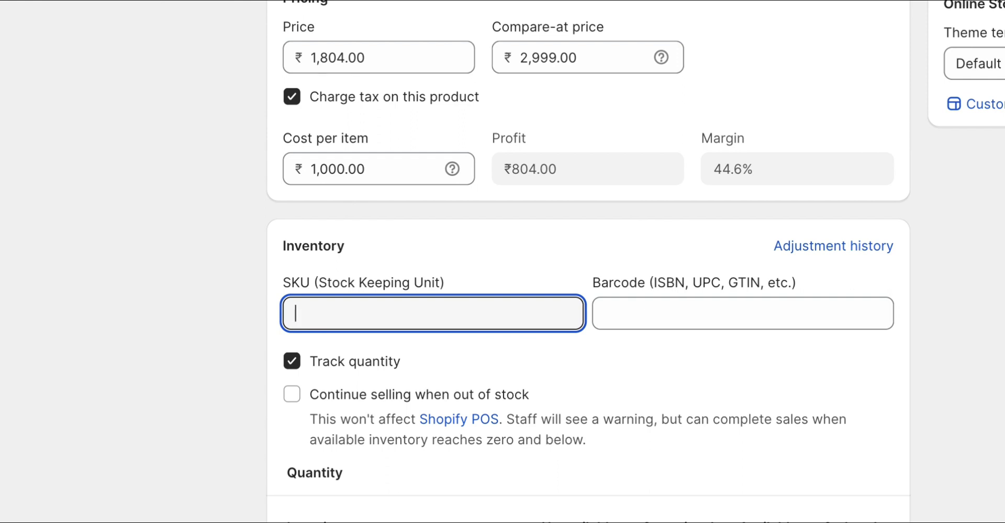
Try ABC12 as a sample SKU and empty the field again
{"action": "type", "text": "AB"}
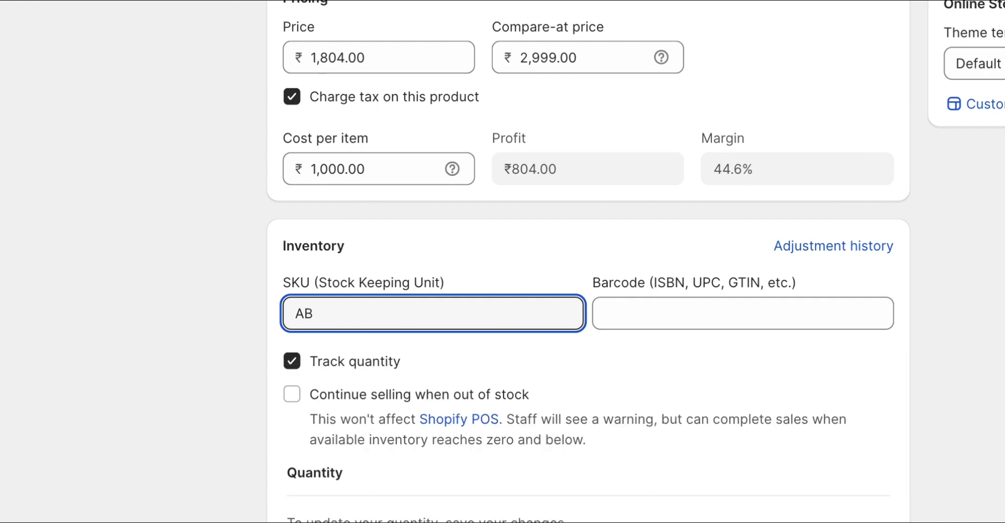
{"action": "type", "text": "C12"}
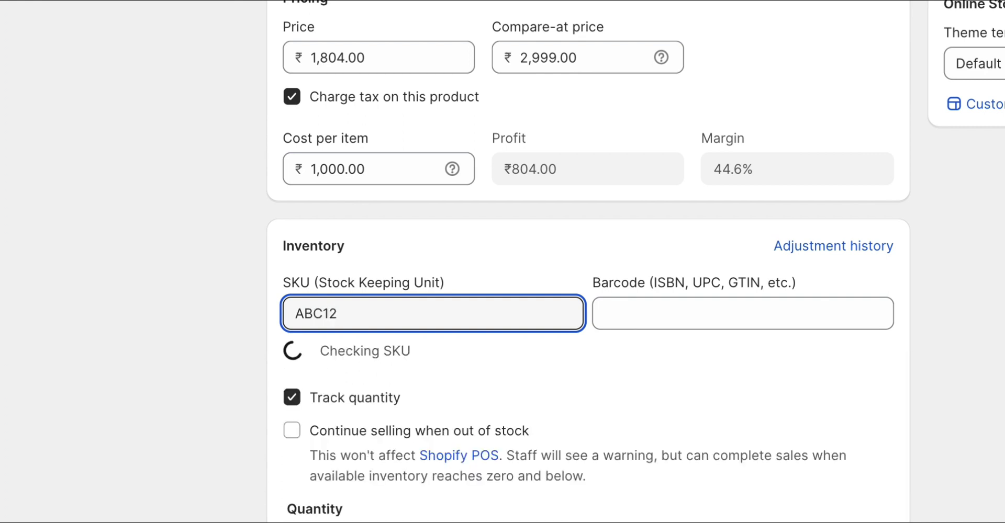
{"action": "key", "text": "BackSpace"}
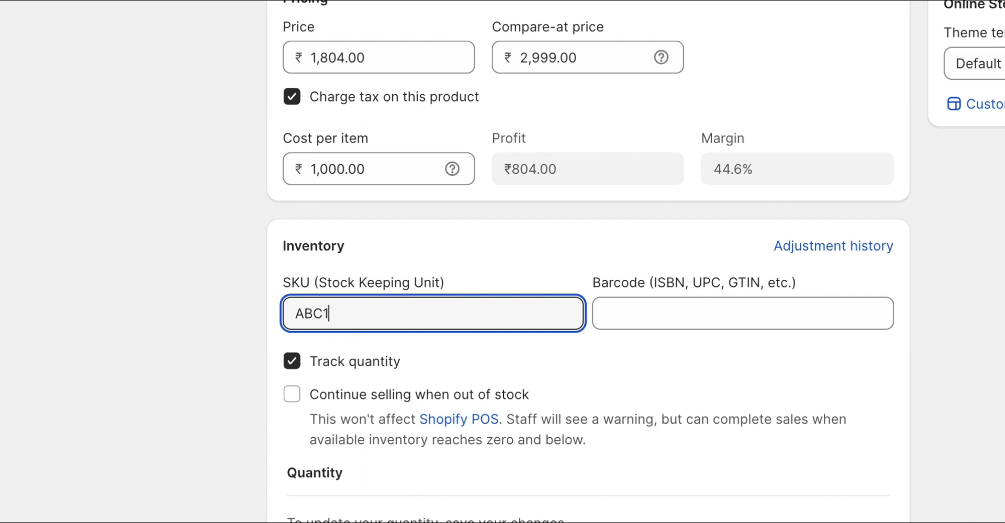
{"action": "type", "text": "-2"}
{"action": "key", "text": "BackSpace"}
{"action": "key", "text": "BackSpace"}
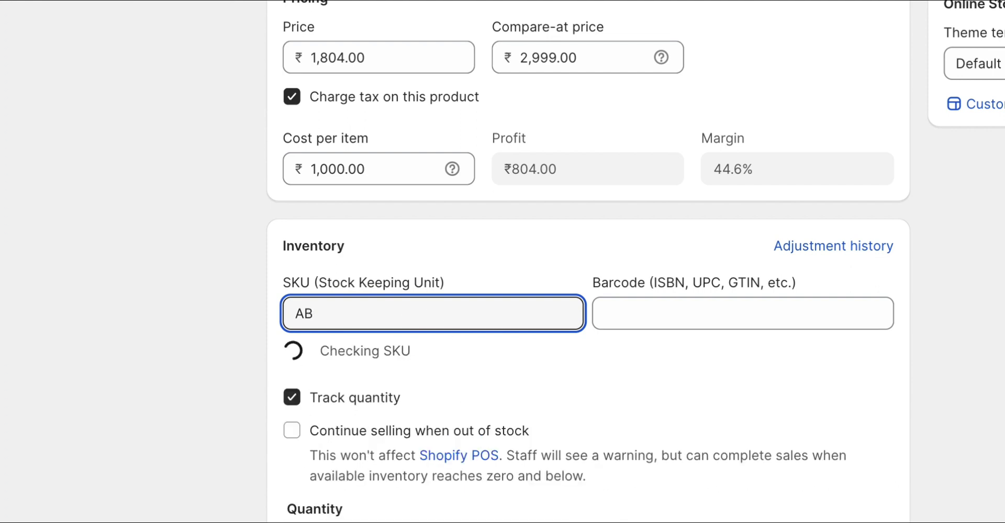
{"action": "key", "text": "BackSpace"}
{"action": "key", "text": "BackSpace"}
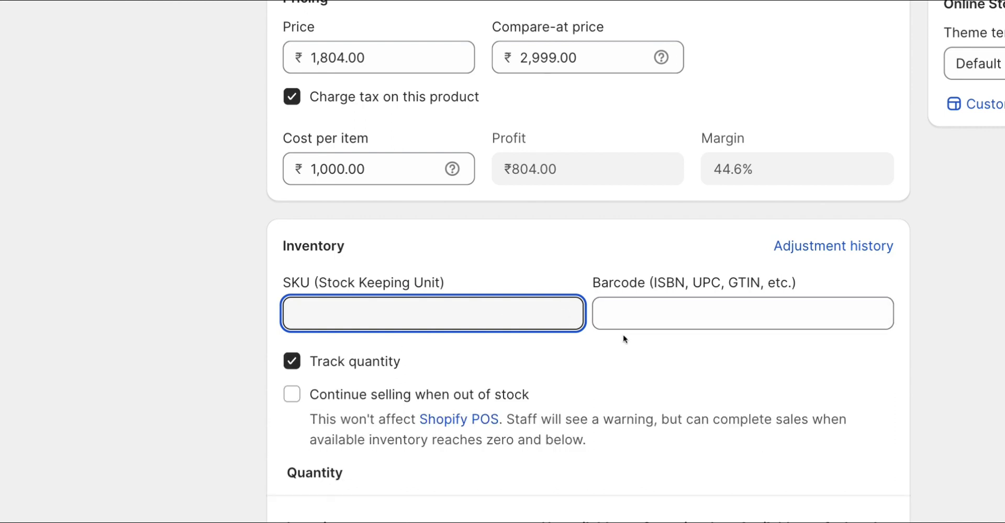
Review the barcode field and the unavailable and available quantity controls for the Cassia International location
{"action": "left_click", "coordinate": [623, 339]}
{"action": "left_click", "coordinate": [653, 307]}
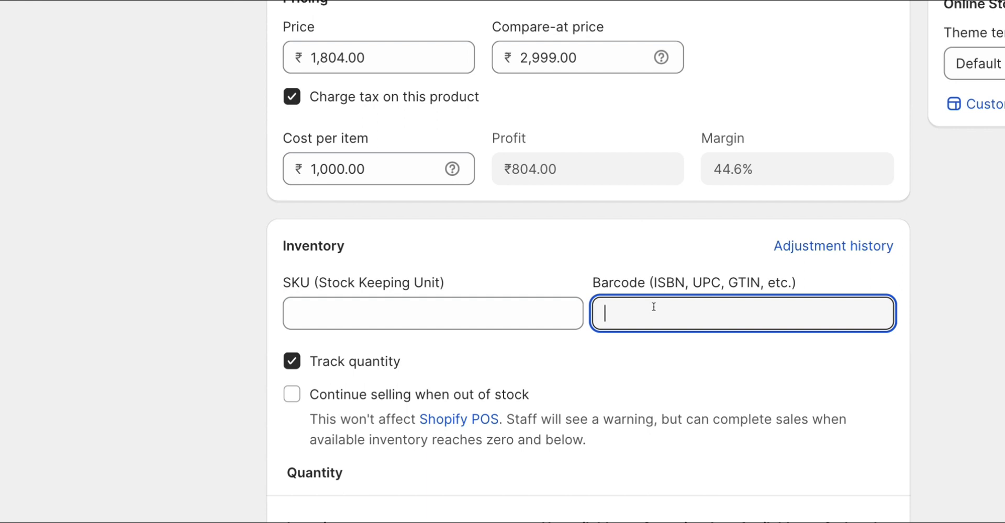
{"action": "scroll", "coordinate": [486, 335], "scroll_direction": "down", "scroll_amount": 3}
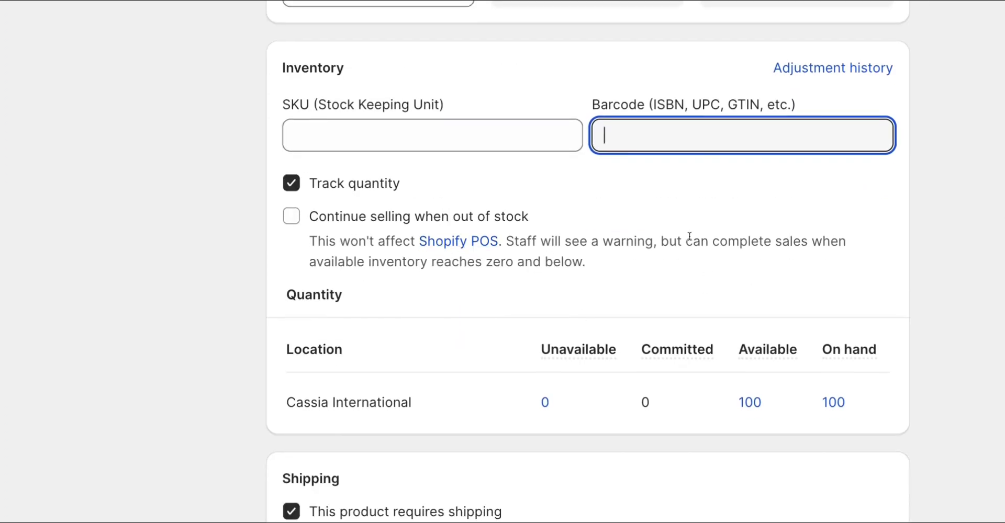
{"action": "scroll", "coordinate": [607, 238], "scroll_direction": "up", "scroll_amount": 5}
{"action": "scroll", "coordinate": [689, 236], "scroll_direction": "up", "scroll_amount": 3}
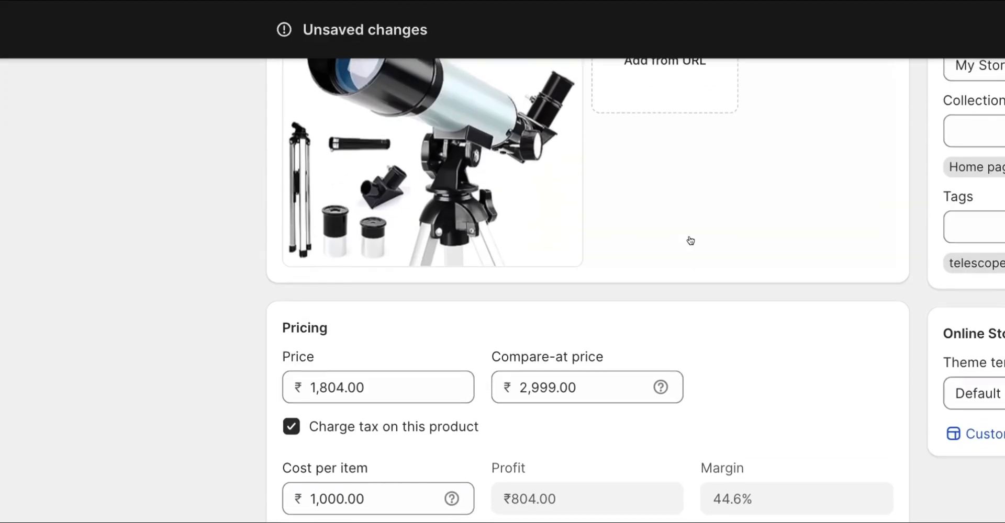
{"action": "scroll", "coordinate": [688, 238], "scroll_direction": "down", "scroll_amount": 6}
{"action": "scroll", "coordinate": [592, 263], "scroll_direction": "down", "scroll_amount": 7}
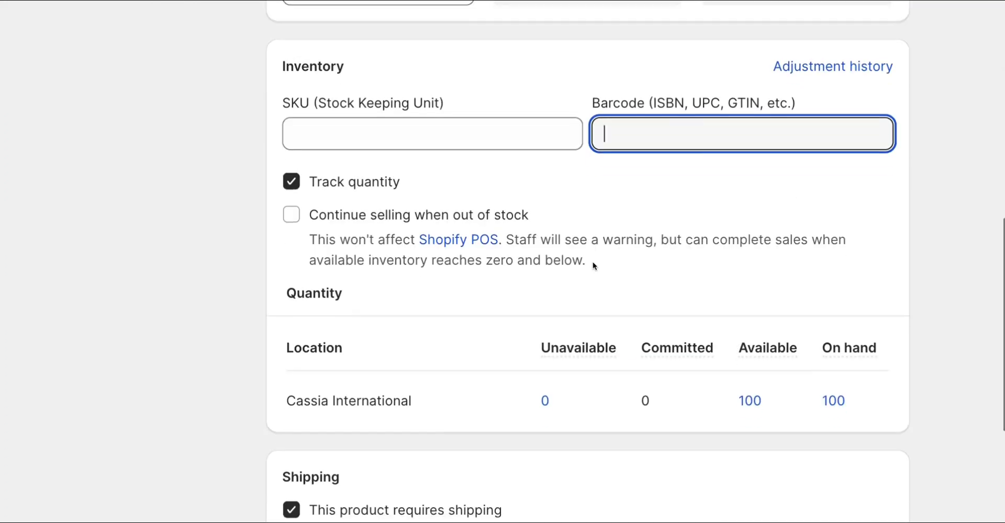
{"action": "left_click", "coordinate": [564, 222]}
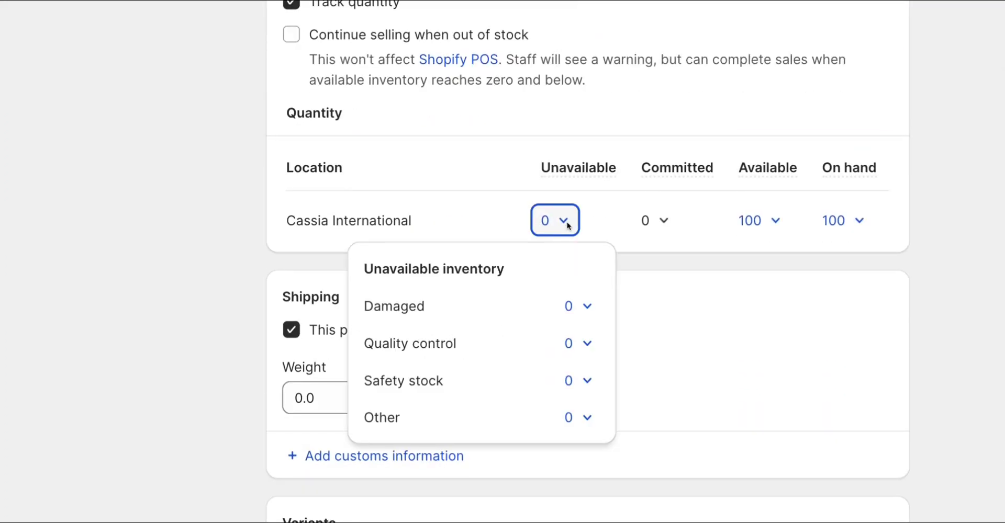
{"action": "left_click", "coordinate": [777, 222]}
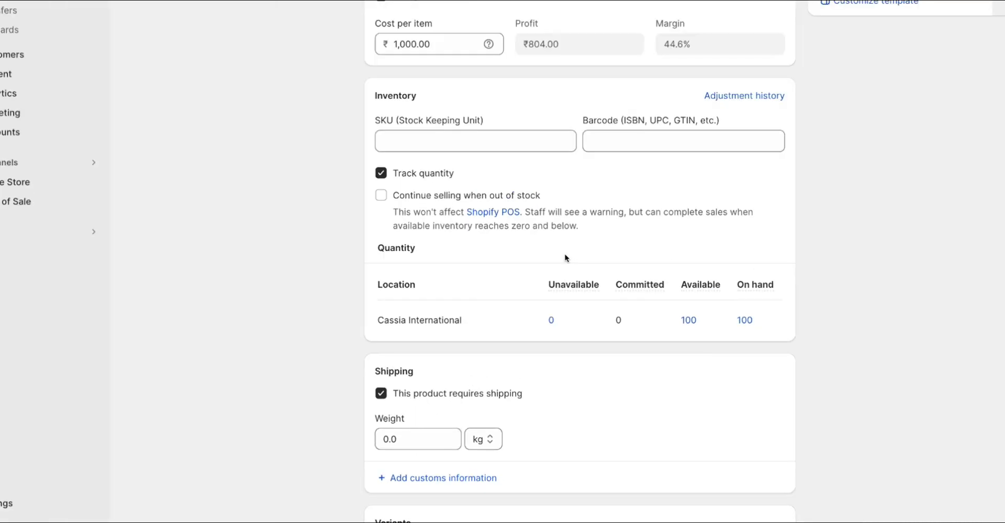
Try a new available quantity of 150 for the Cassia International location and dismiss the adjustment without saving
{"action": "scroll", "coordinate": [514, 173], "scroll_direction": "up", "scroll_amount": 10}
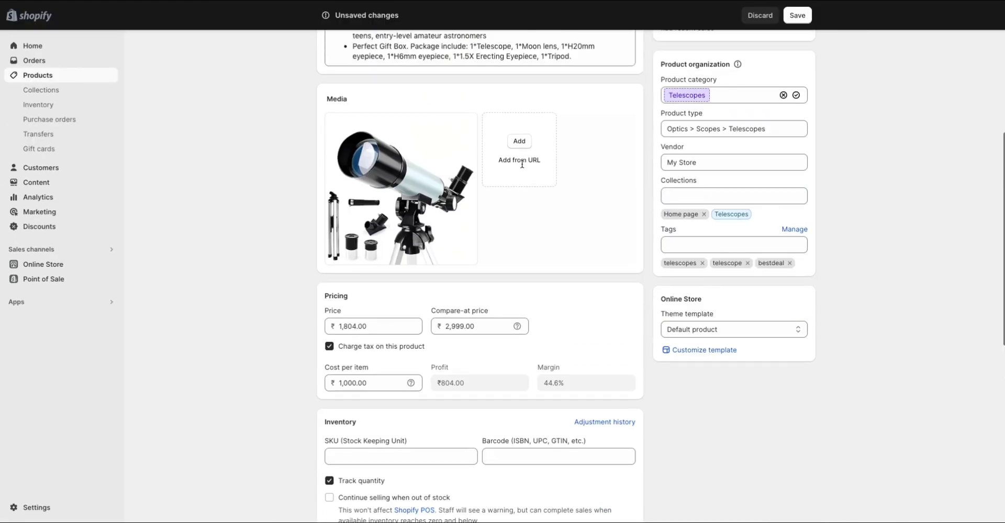
{"action": "scroll", "coordinate": [521, 162], "scroll_direction": "down", "scroll_amount": 12}
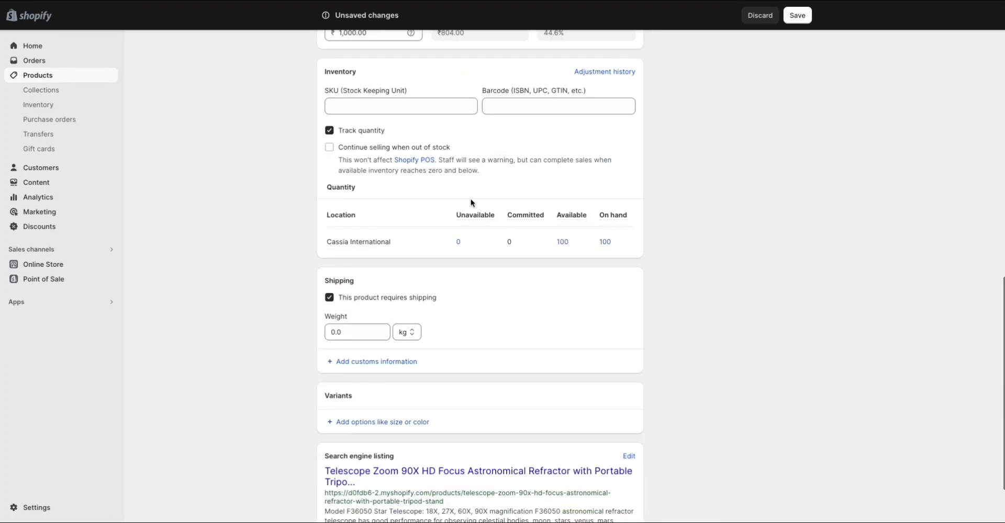
{"action": "left_click", "coordinate": [571, 245]}
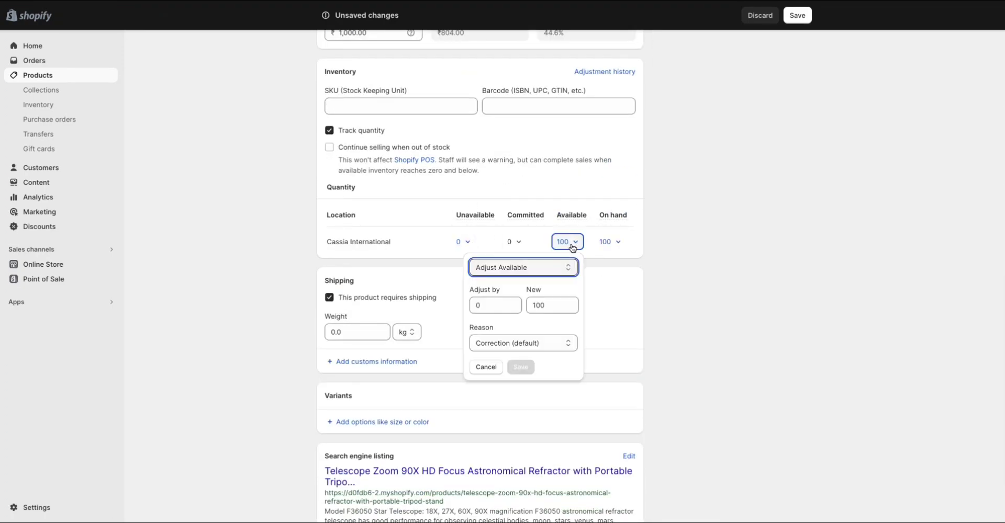
{"action": "double_click", "coordinate": [548, 305]}
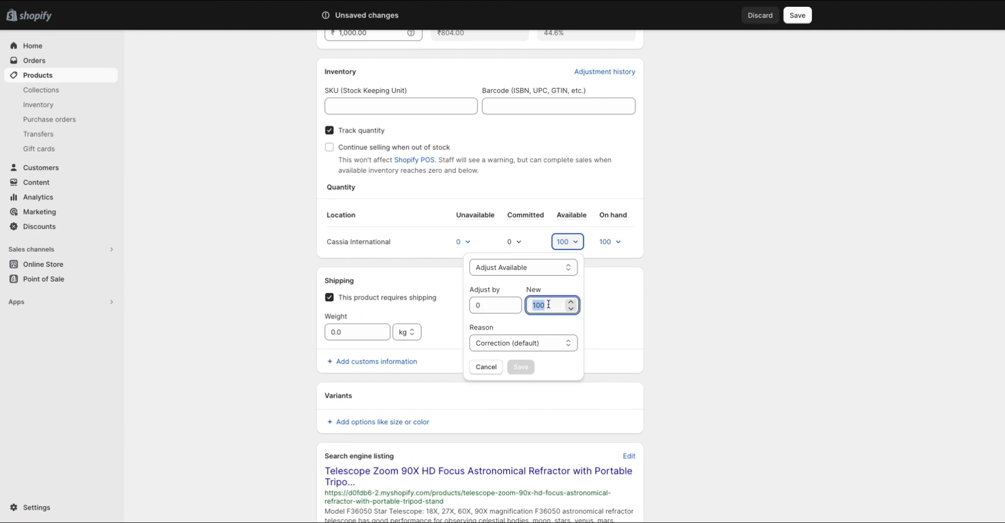
{"action": "type", "text": "150"}
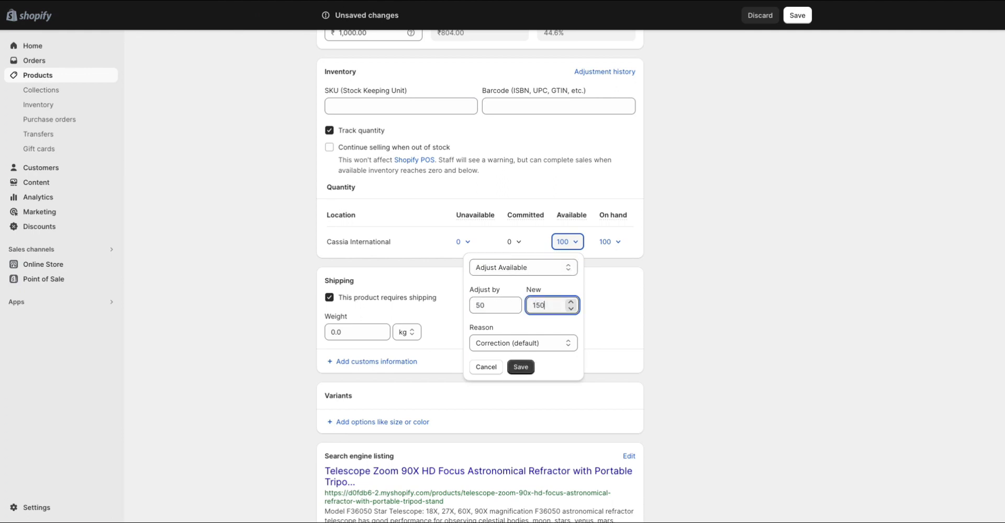
{"action": "left_click", "coordinate": [722, 352]}
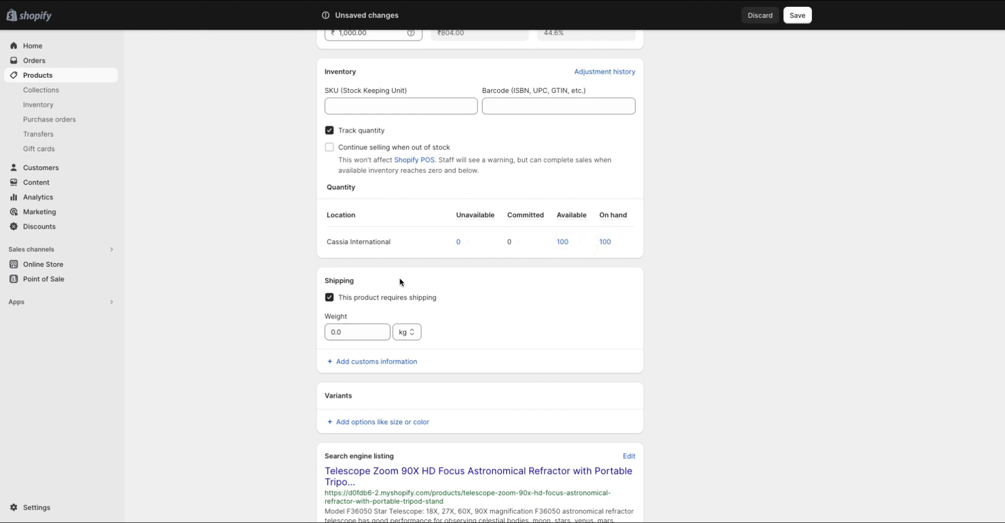
Examine the product URL and its store domain in the search engine listing preview
{"action": "scroll", "coordinate": [399, 281], "scroll_direction": "down", "scroll_amount": 2}
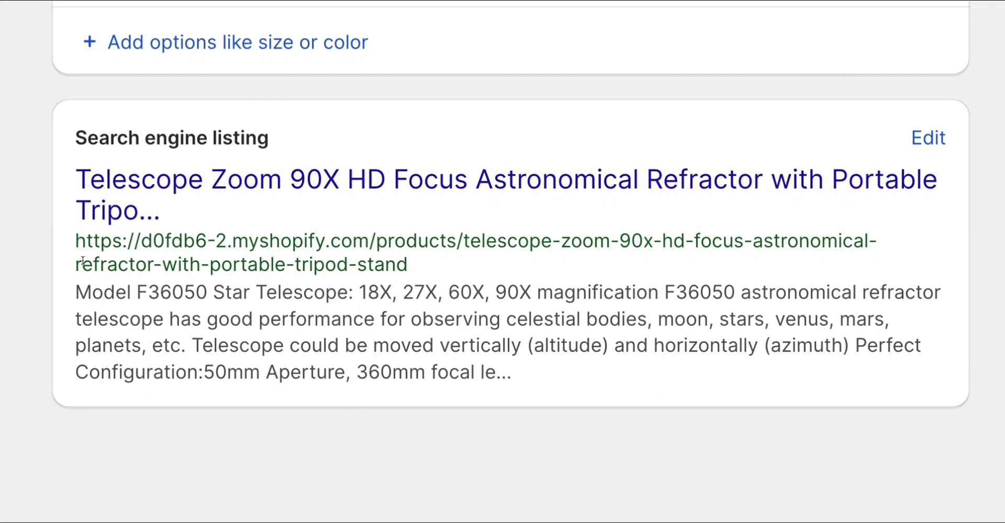
{"action": "left_click", "coordinate": [77, 242]}
{"action": "left_click_drag", "start_coordinate": [77, 241], "coordinate": [444, 274]}
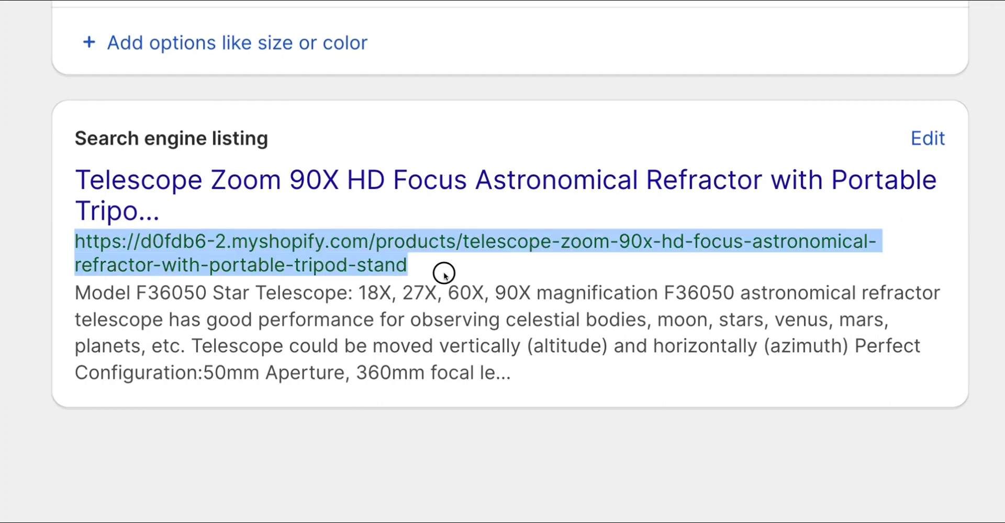
{"action": "left_click", "coordinate": [444, 273]}
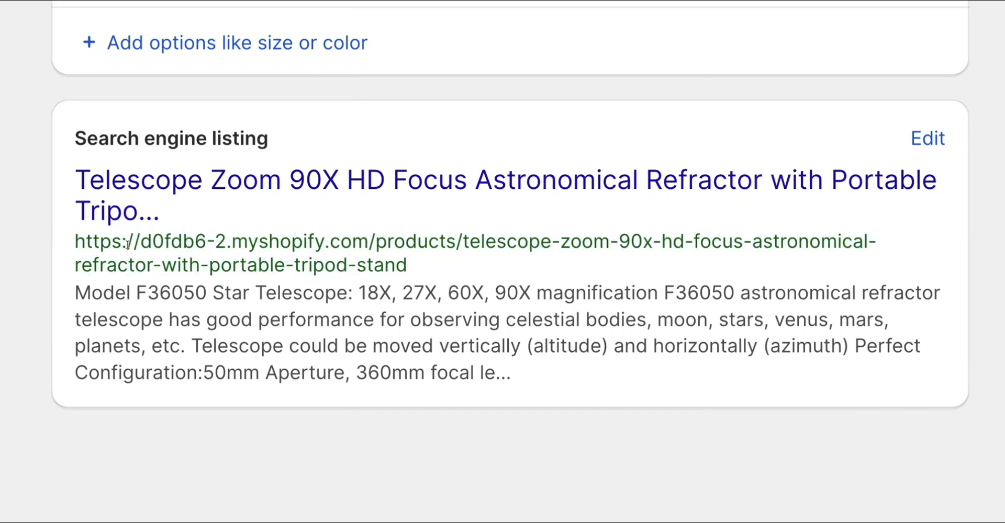
{"action": "left_click_drag", "start_coordinate": [138, 244], "coordinate": [366, 244]}
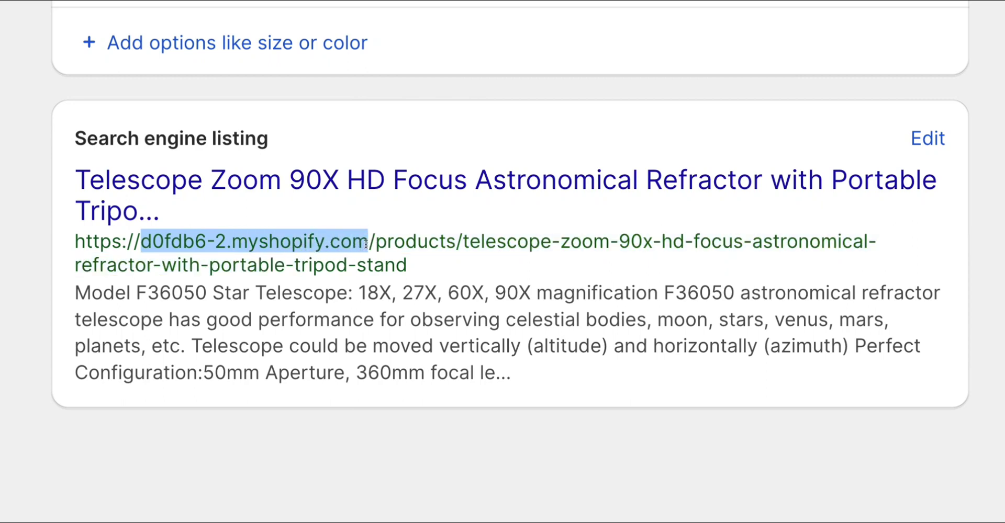
{"action": "left_click", "coordinate": [430, 260]}
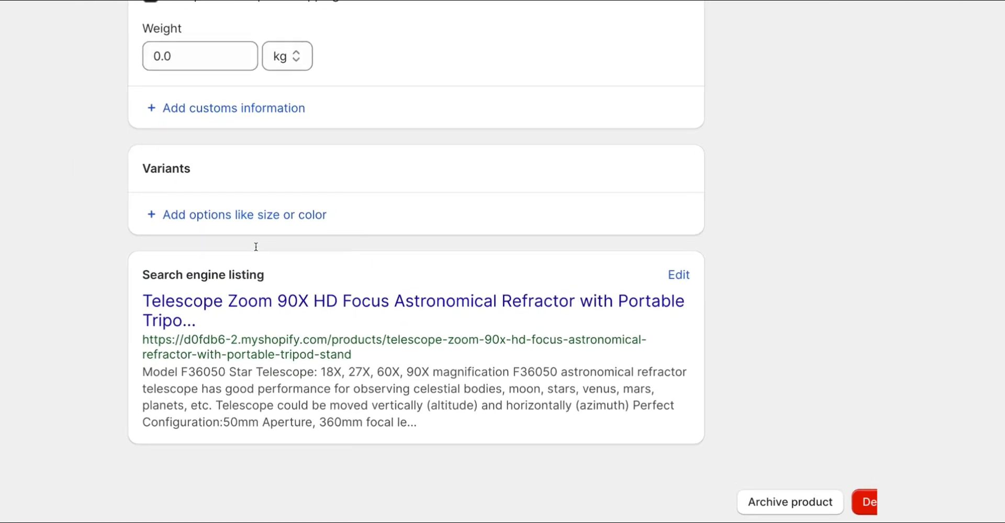
Check the available theme templates for the product and keep the current selection
{"action": "scroll", "coordinate": [630, 196], "scroll_direction": "up", "scroll_amount": 5}
{"action": "scroll", "coordinate": [630, 194], "scroll_direction": "up", "scroll_amount": 8}
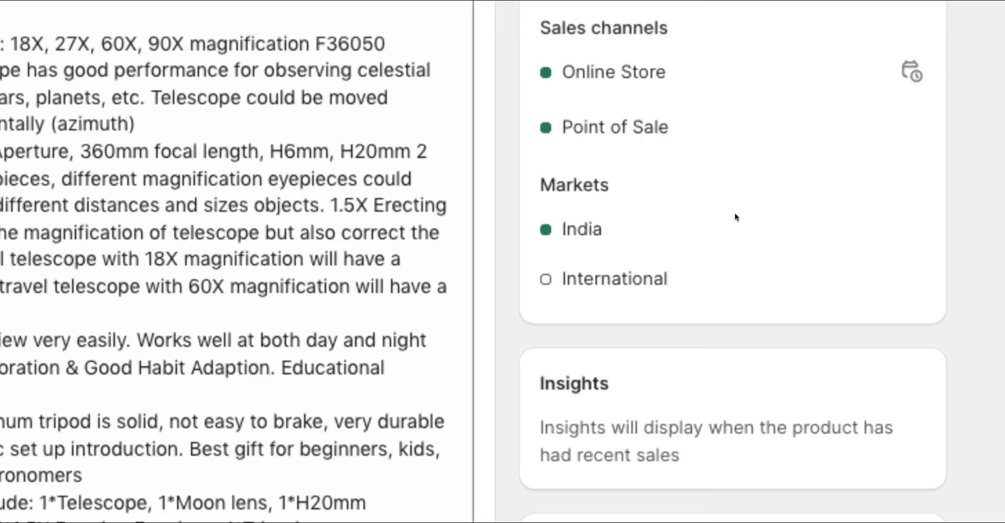
{"action": "scroll", "coordinate": [735, 215], "scroll_direction": "down", "scroll_amount": 10}
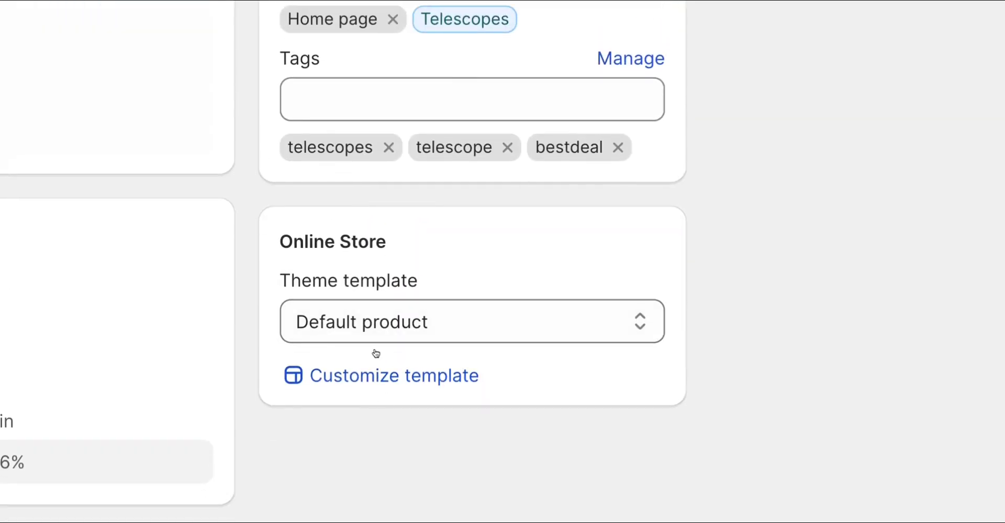
{"action": "left_click", "coordinate": [383, 324]}
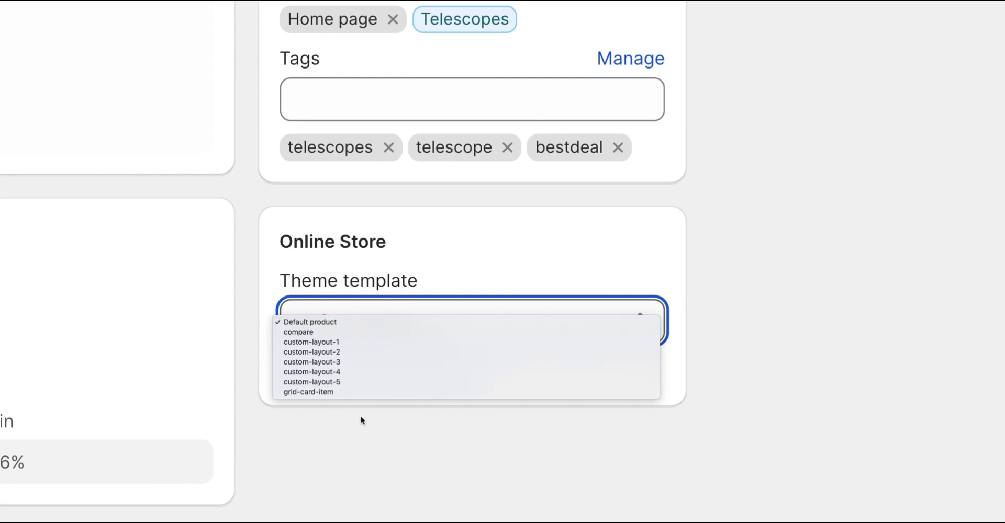
{"action": "left_click", "coordinate": [331, 479]}
Look up the existing tag "scopes", add it to the product's tags and deselect it again
{"action": "scroll", "coordinate": [350, 266], "scroll_direction": "up", "scroll_amount": 2}
{"action": "scroll", "coordinate": [350, 267], "scroll_direction": "up", "scroll_amount": 3}
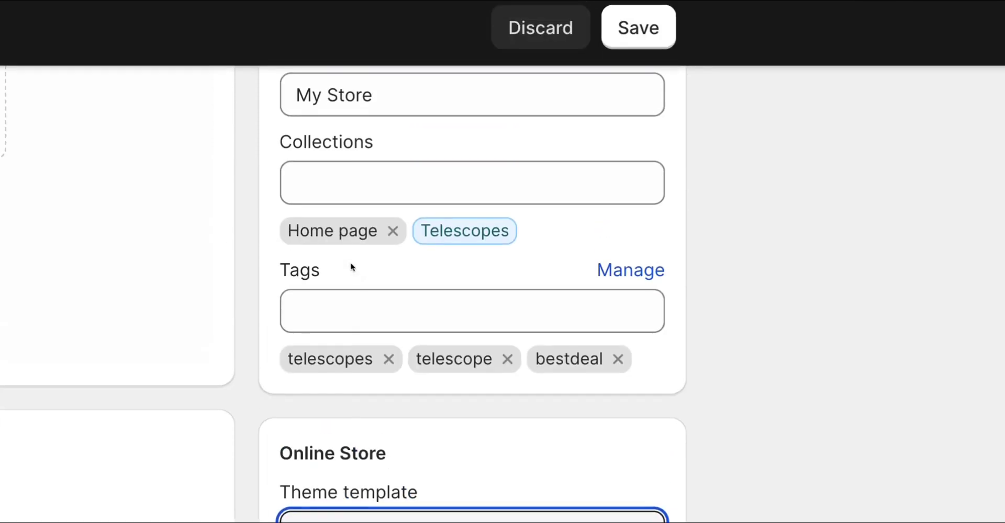
{"action": "scroll", "coordinate": [370, 298], "scroll_direction": "down", "scroll_amount": 1}
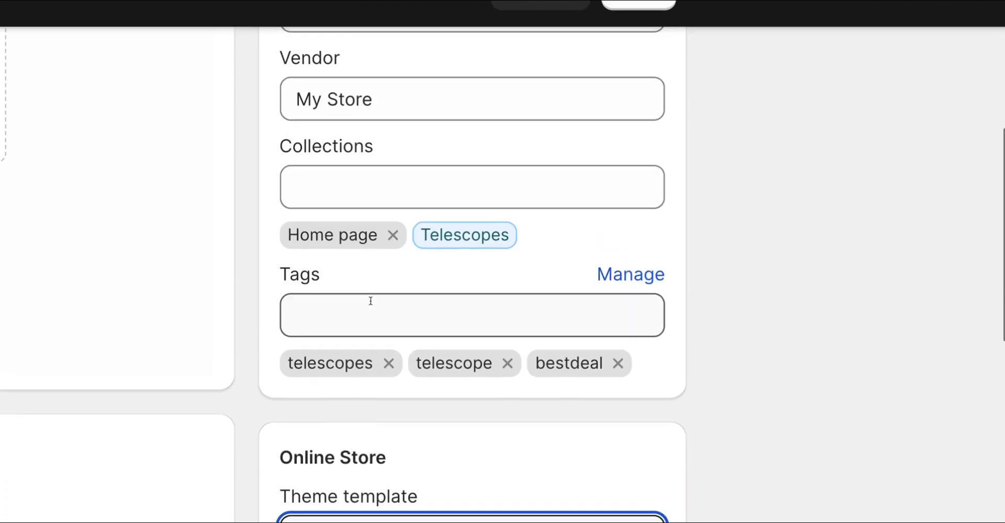
{"action": "left_click", "coordinate": [370, 283]}
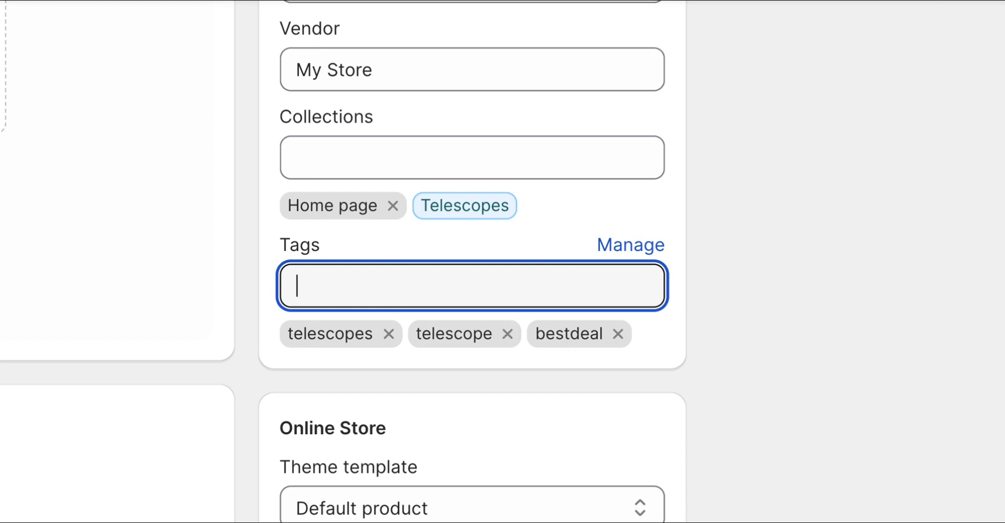
{"action": "type", "text": "SCOPES"}
{"action": "key", "text": "BackSpace"}
{"action": "key", "text": "BackSpace"}
{"action": "key", "text": "BackSpace"}
{"action": "key", "text": "BackSpace"}
{"action": "key", "text": "BackSpace"}
{"action": "key", "text": "BackSpace"}
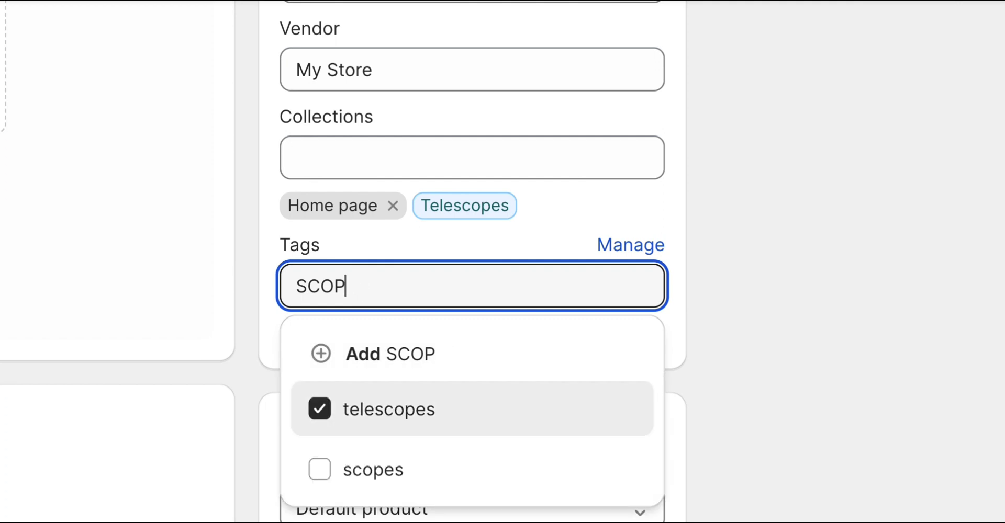
{"action": "type", "text": "scopes"}
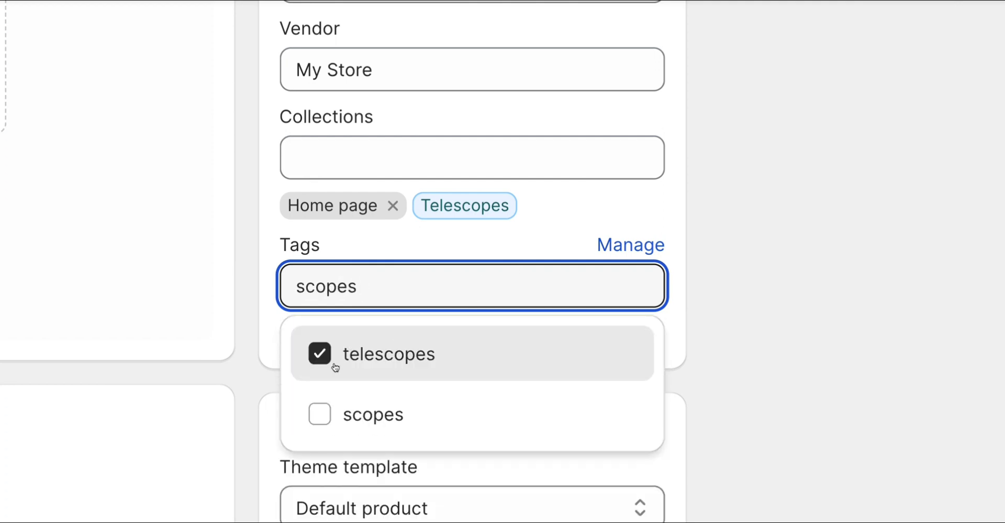
{"action": "left_click", "coordinate": [320, 414]}
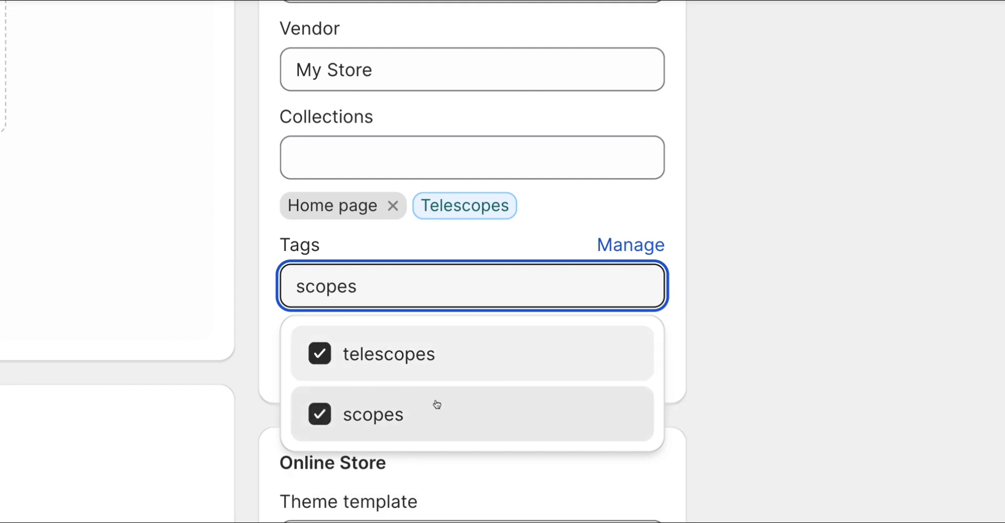
{"action": "left_click", "coordinate": [500, 433]}
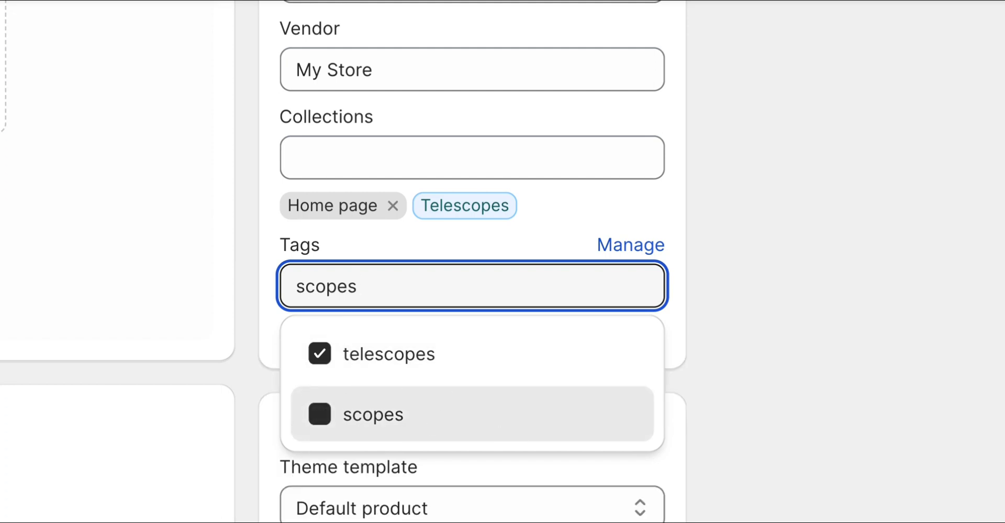
Add the existing tag "scopes" to the product and check which collections it can be assigned to
{"action": "left_click", "coordinate": [321, 419]}
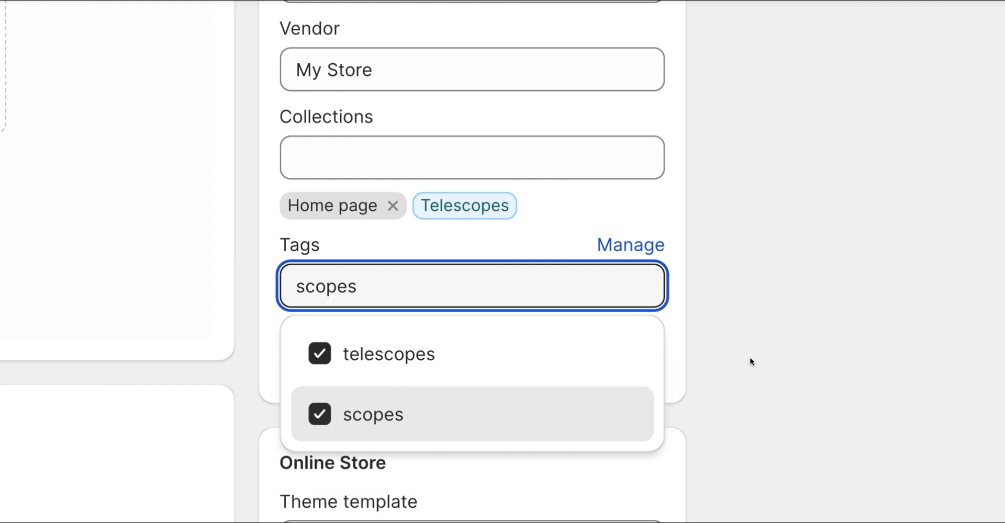
{"action": "left_click", "coordinate": [776, 348]}
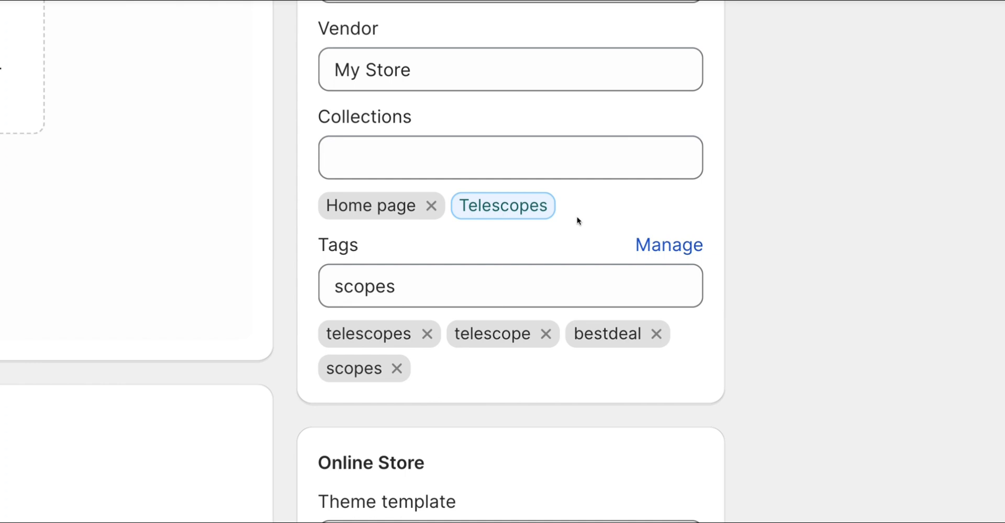
{"action": "left_click", "coordinate": [390, 160]}
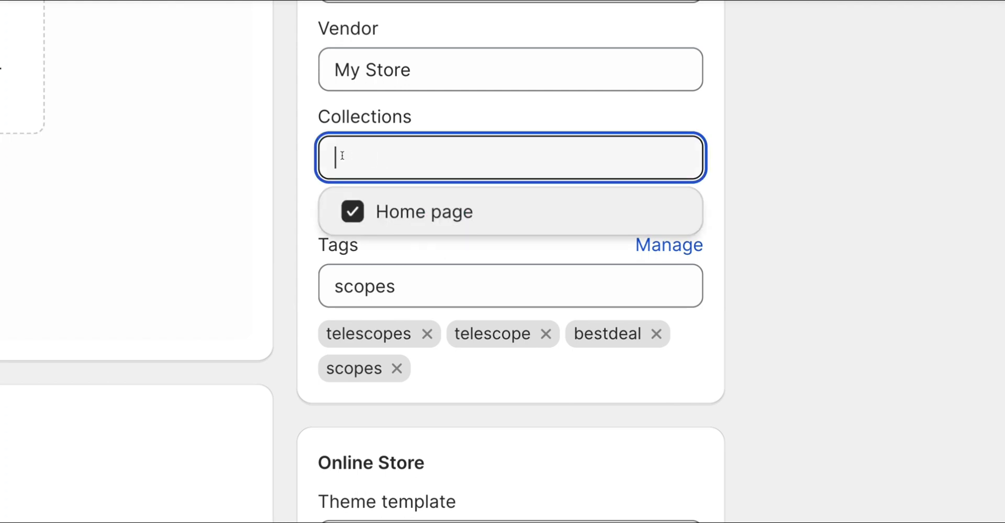
{"action": "left_click", "coordinate": [306, 147]}
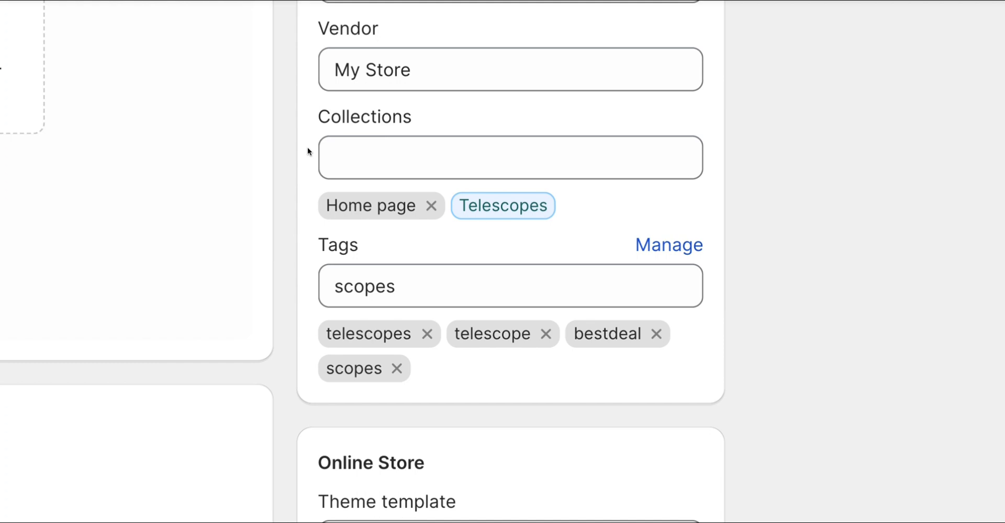
{"action": "mouse_move", "coordinate": [497, 204]}
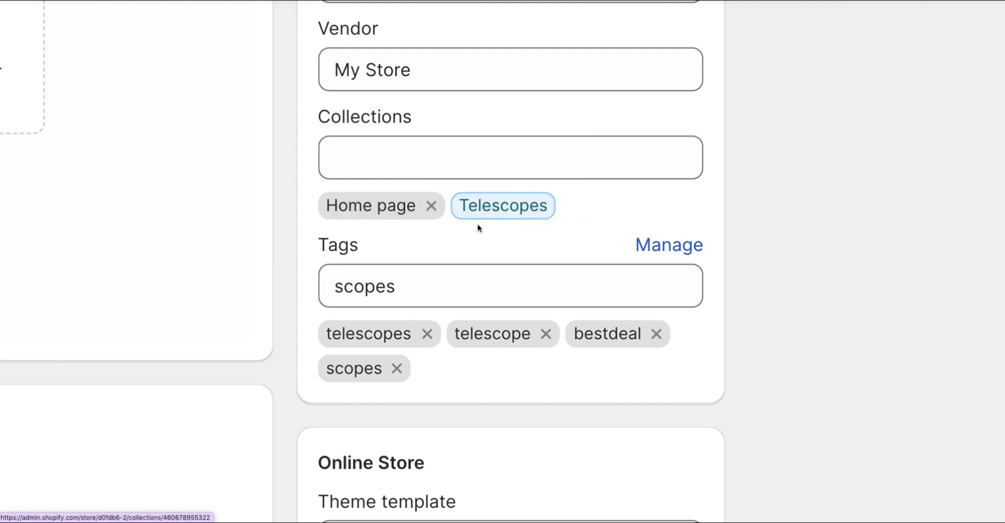
Try to create a collection named "abc" from the product, stay on the page and clear the collection entry
{"action": "left_click", "coordinate": [404, 168]}
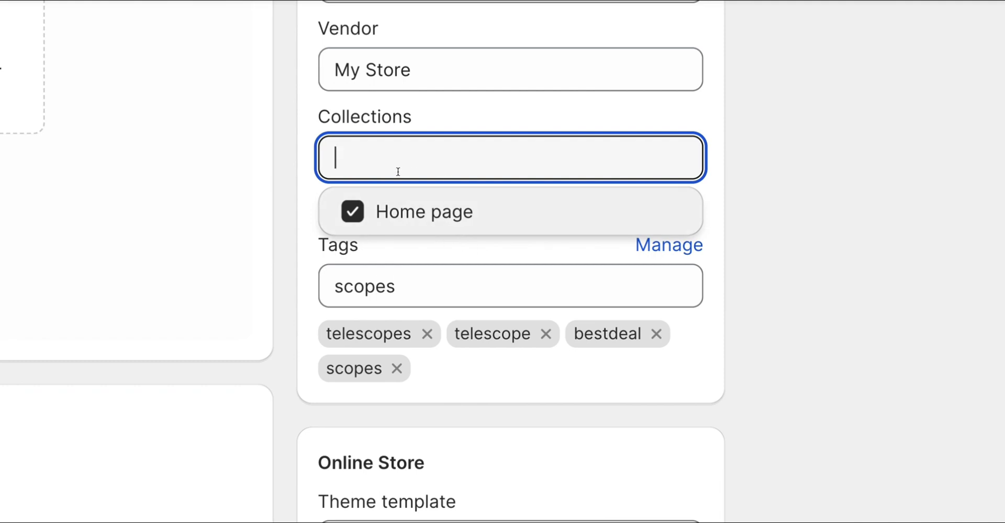
{"action": "type", "text": "abc"}
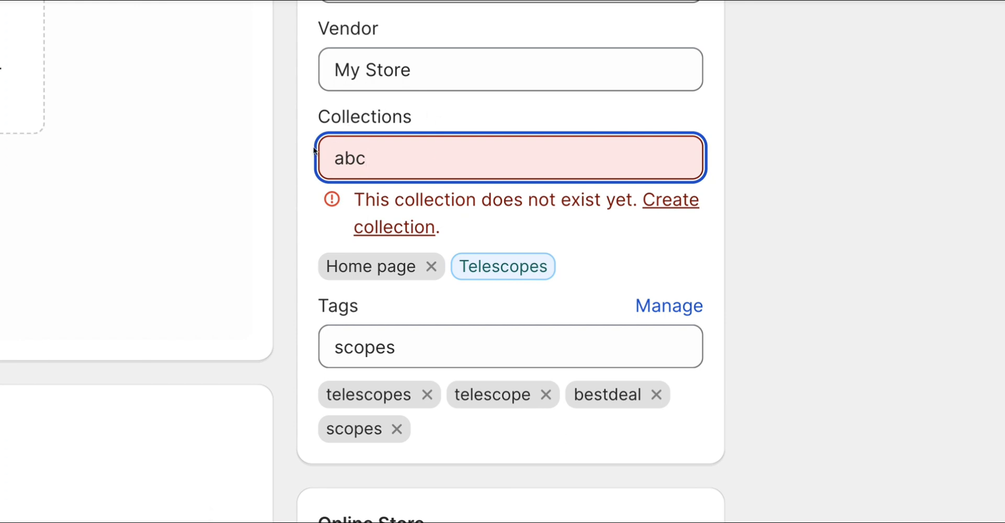
{"action": "left_click", "coordinate": [409, 231]}
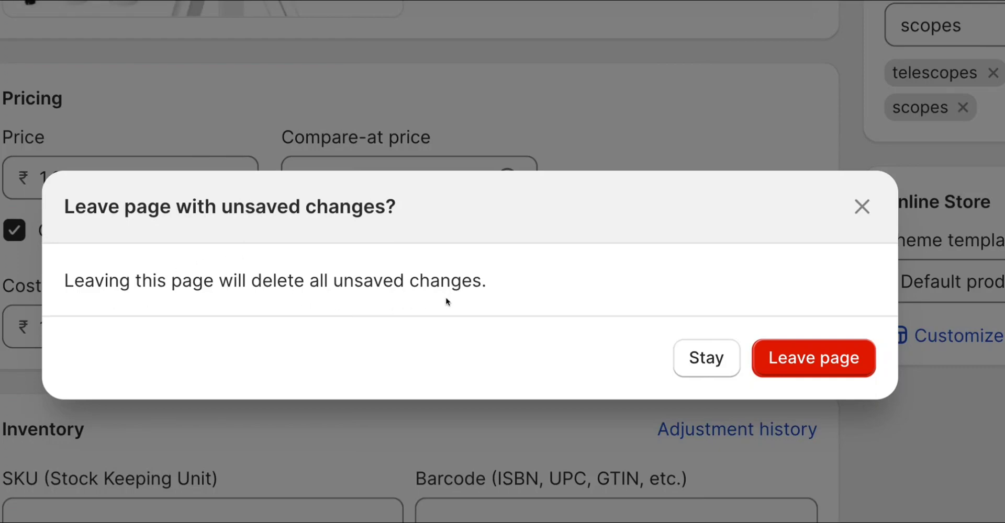
{"action": "left_click", "coordinate": [716, 362]}
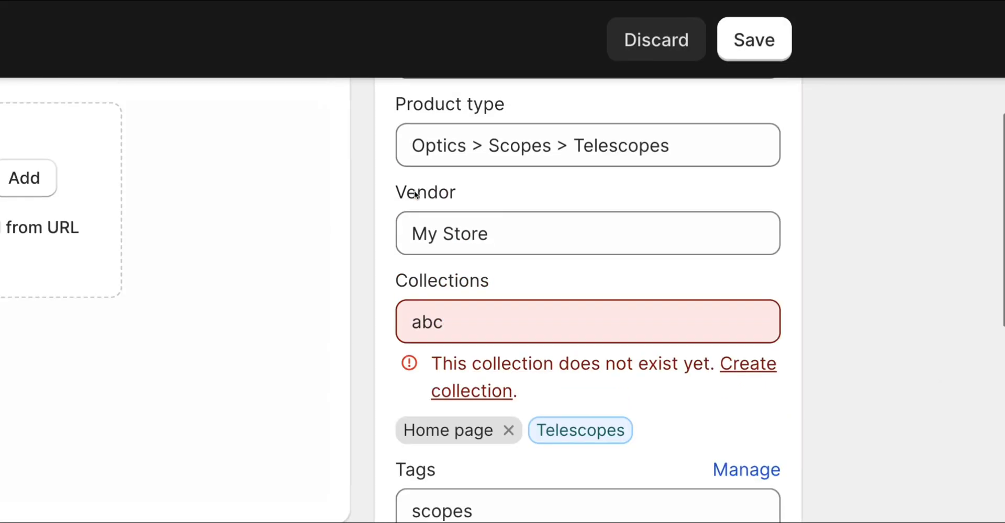
{"action": "double_click", "coordinate": [465, 322]}
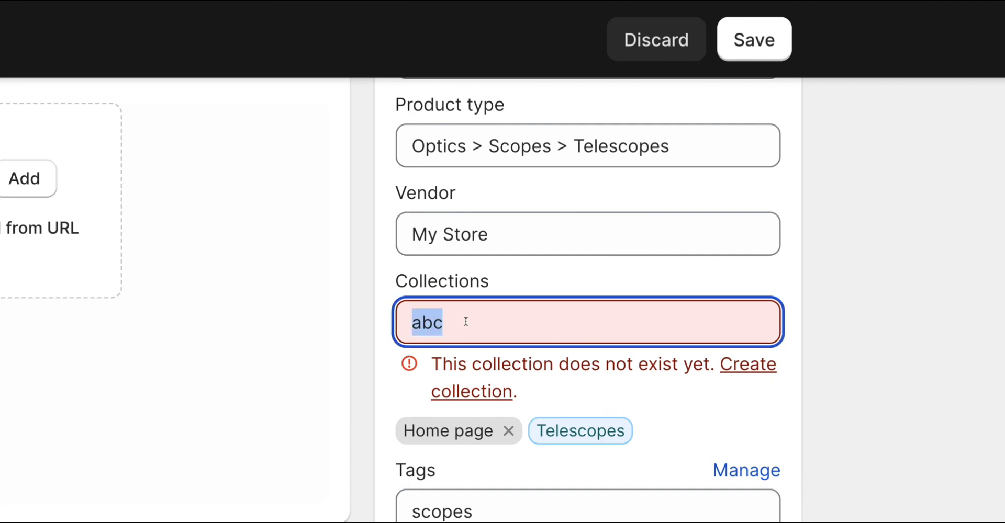
{"action": "key", "text": "BackSpace"}
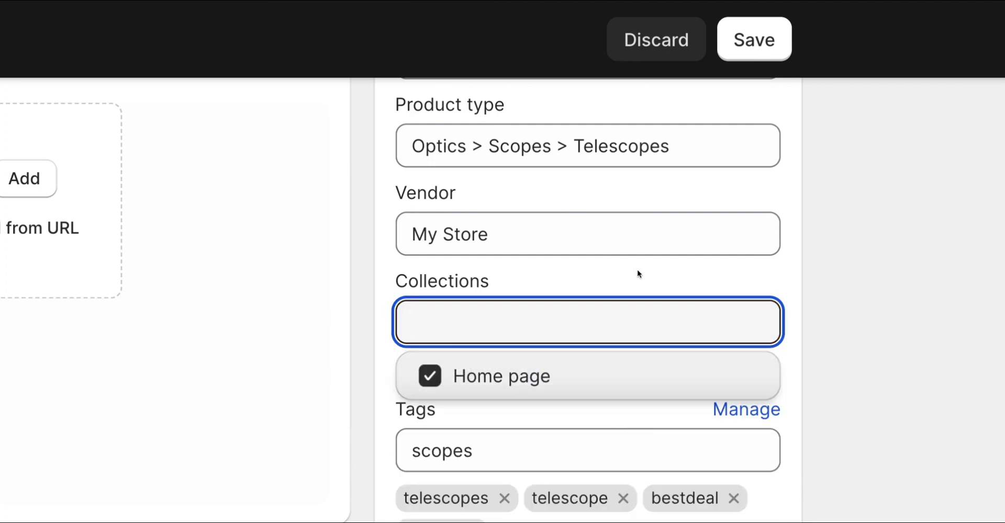
{"action": "left_click", "coordinate": [637, 271]}
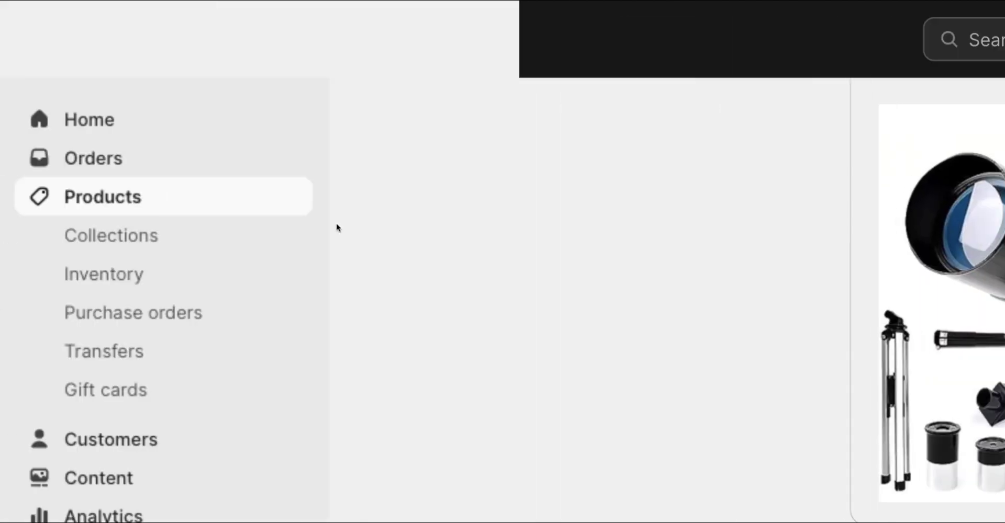
Open the store's Collections page in a separate browser tab, keeping the product's unsaved changes
{"action": "right_click", "coordinate": [88, 244]}
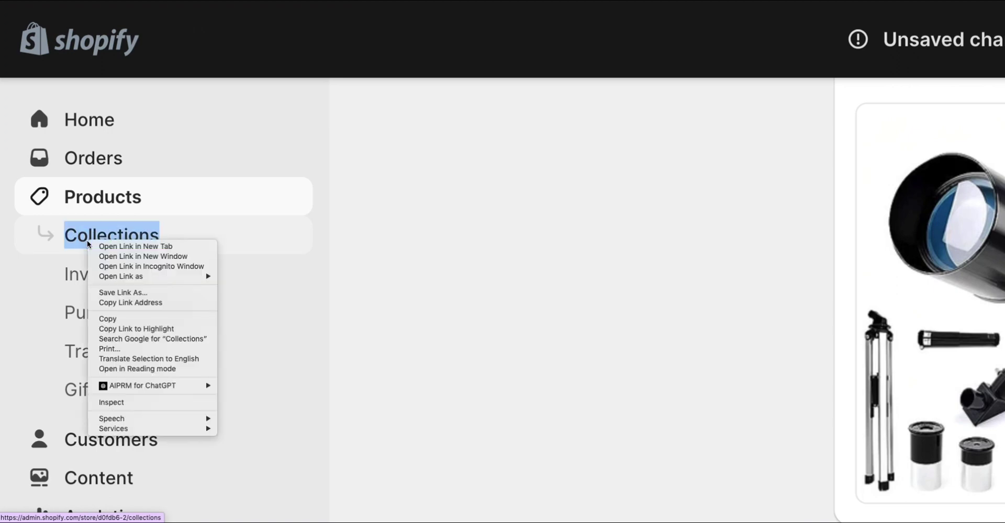
{"action": "left_click", "coordinate": [105, 247]}
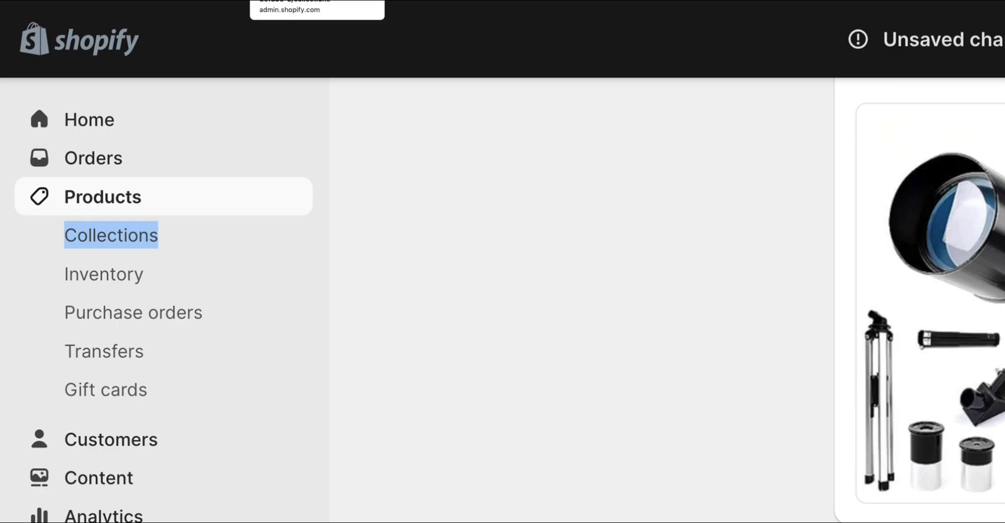
{"action": "left_click", "coordinate": [309, 0]}
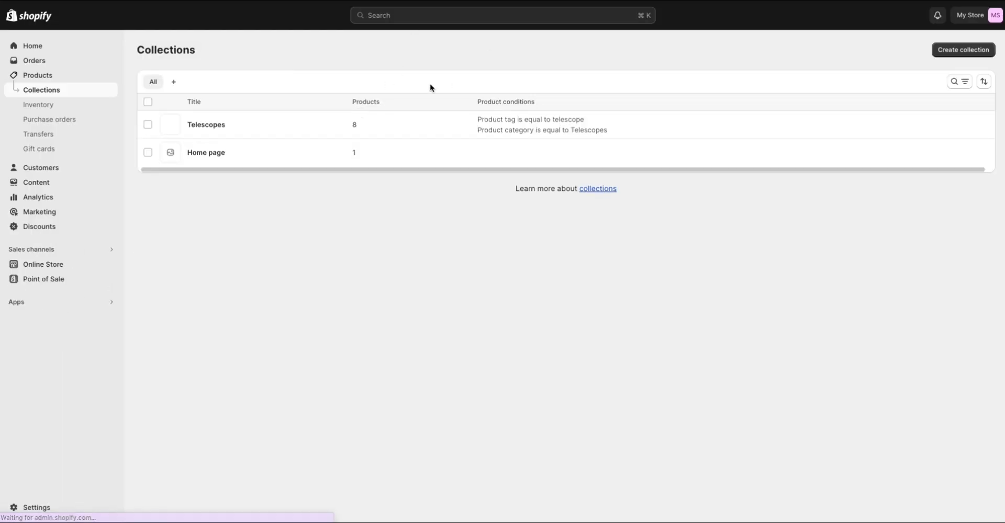
{"action": "left_click", "coordinate": [201, 130]}
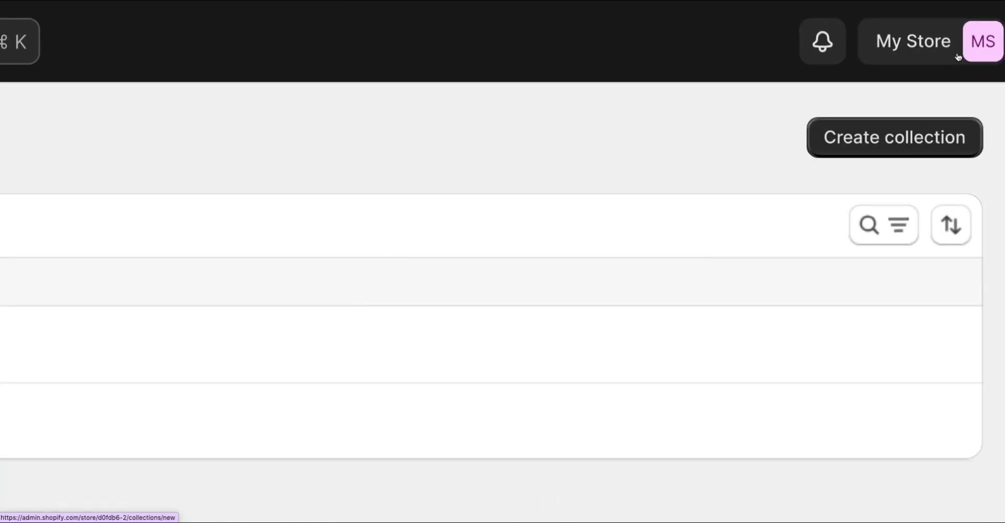
Start a new collection and give it the title "Scopes"
{"action": "left_click", "coordinate": [840, 150]}
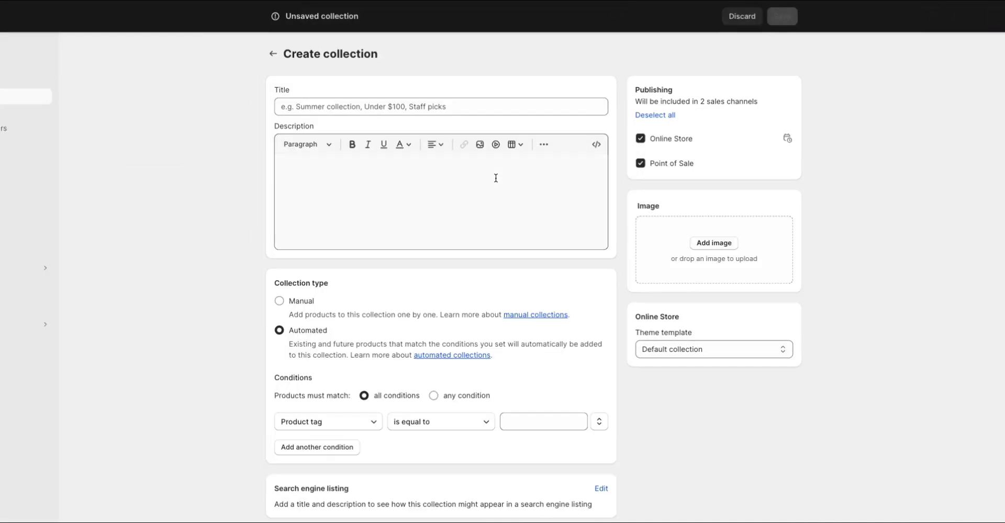
{"action": "left_click", "coordinate": [374, 108]}
{"action": "type", "text": "Closed"}
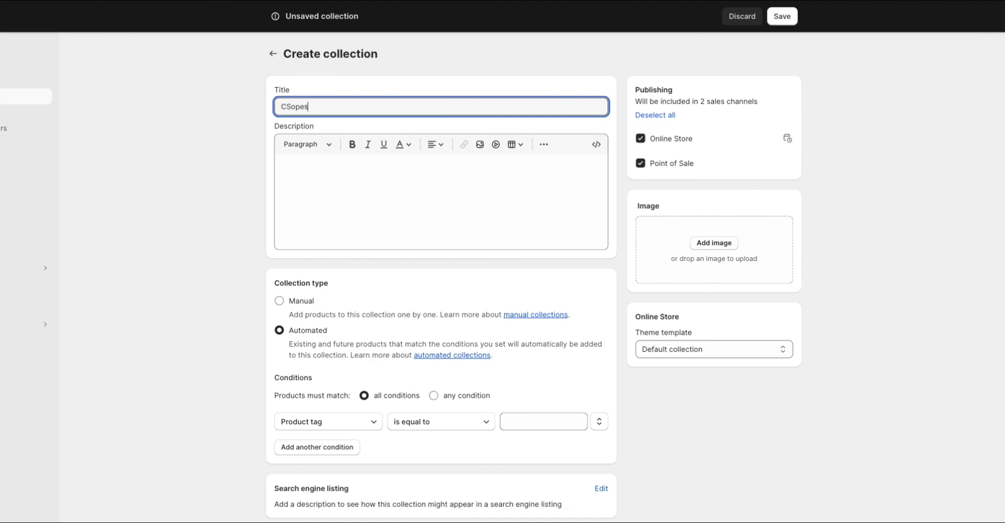
{"action": "key", "text": "BackSpace"}
{"action": "key", "text": "BackSpace"}
{"action": "key", "text": "BackSpace"}
{"action": "key", "text": "BackSpace"}
{"action": "key", "text": "BackSpace"}
{"action": "key", "text": "BackSpace"}
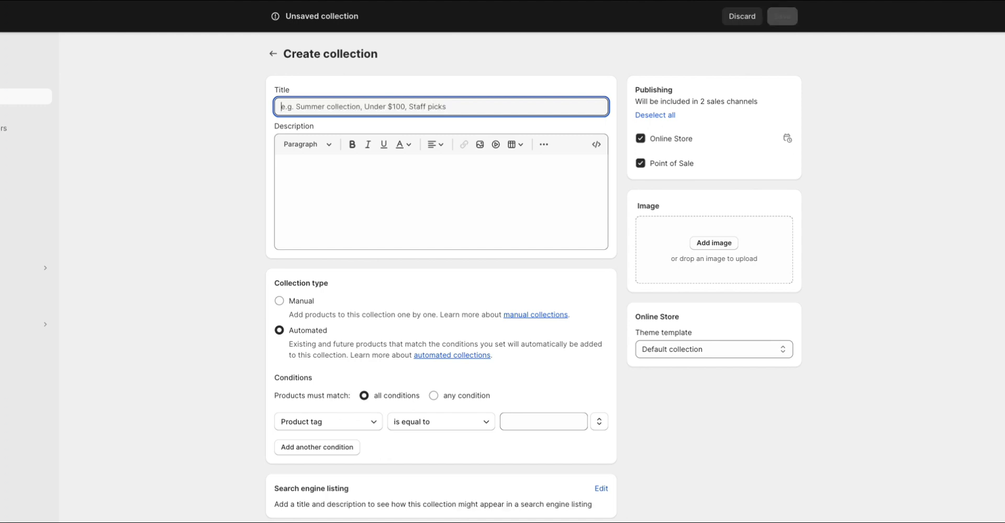
{"action": "type", "text": "Scopes"}
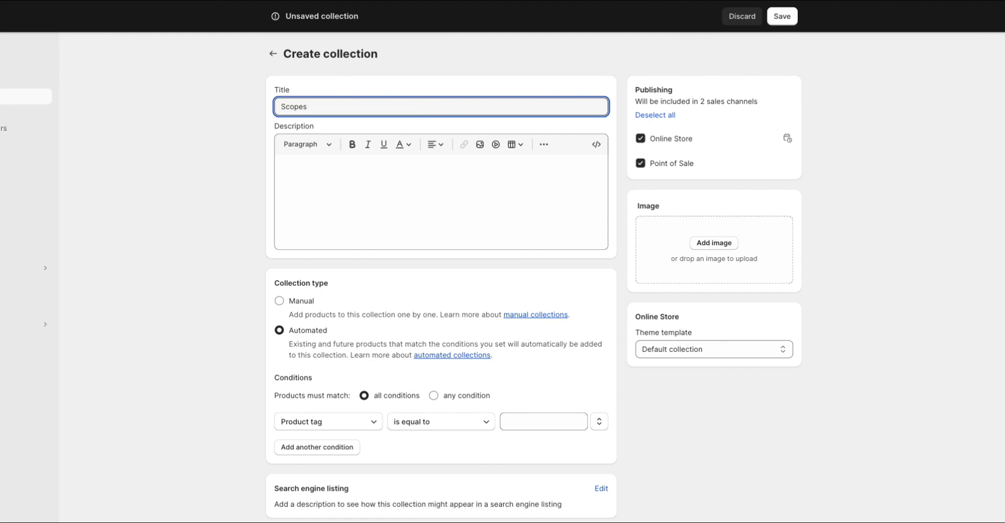
Try the placeholder text "dhfjsdhfjksdh" as the collection's description and erase it
{"action": "left_click", "coordinate": [337, 185]}
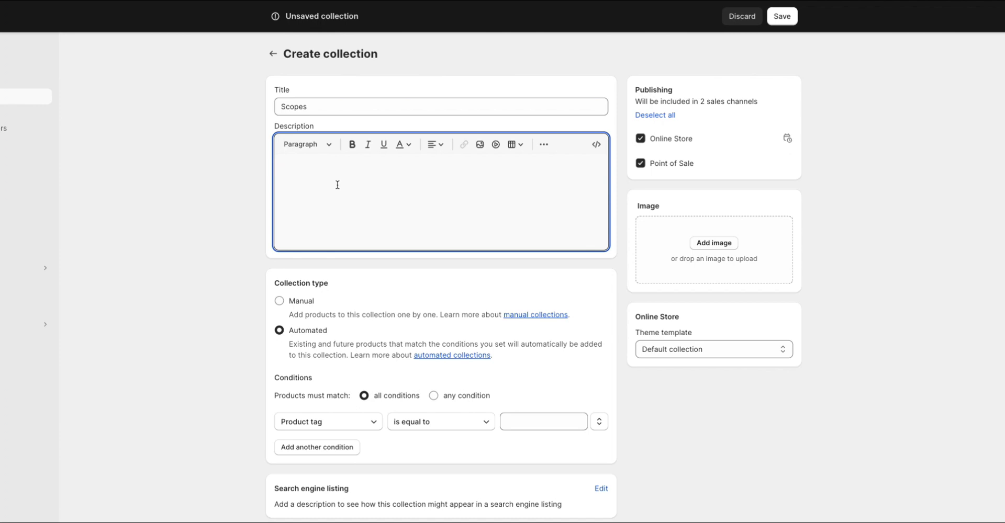
{"action": "type", "text": "dhfjsdhfjksdh"}
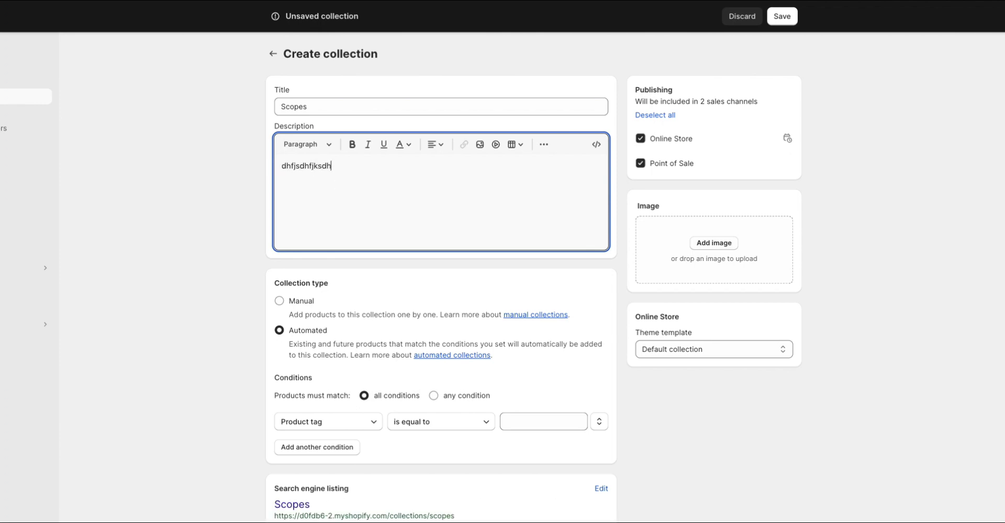
{"action": "key", "text": "BackSpace"}
{"action": "key", "text": "BackSpace"}
{"action": "key", "text": "BackSpace"}
{"action": "key", "text": "BackSpace"}
{"action": "key", "text": "BackSpace"}
{"action": "key", "text": "BackSpace"}
{"action": "key", "text": "BackSpace"}
{"action": "key", "text": "BackSpace"}
{"action": "key", "text": "BackSpace"}
{"action": "key", "text": "BackSpace"}
{"action": "key", "text": "BackSpace"}
Review the condition types and set the automated collection's condition to product tag is equal to "scopes"
{"action": "scroll", "coordinate": [325, 309], "scroll_direction": "down", "scroll_amount": 2}
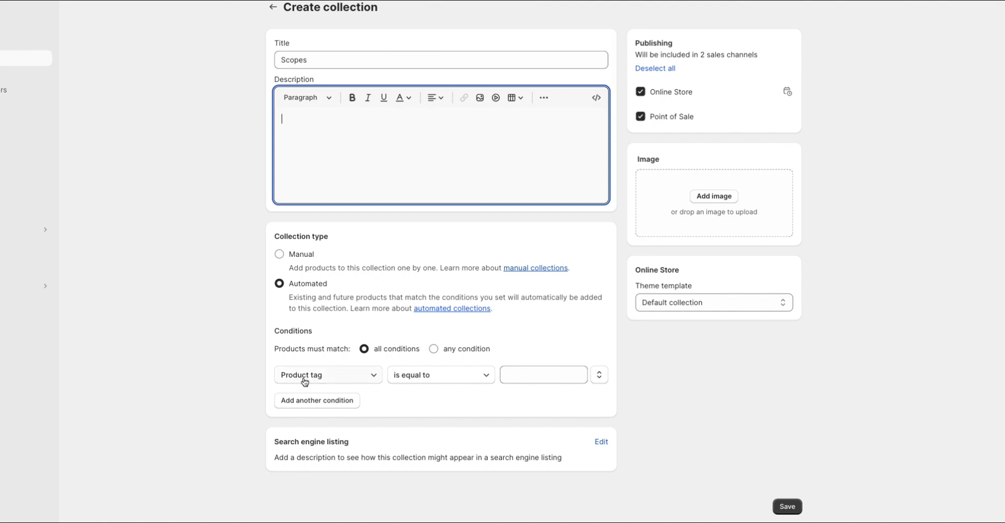
{"action": "left_click", "coordinate": [336, 381]}
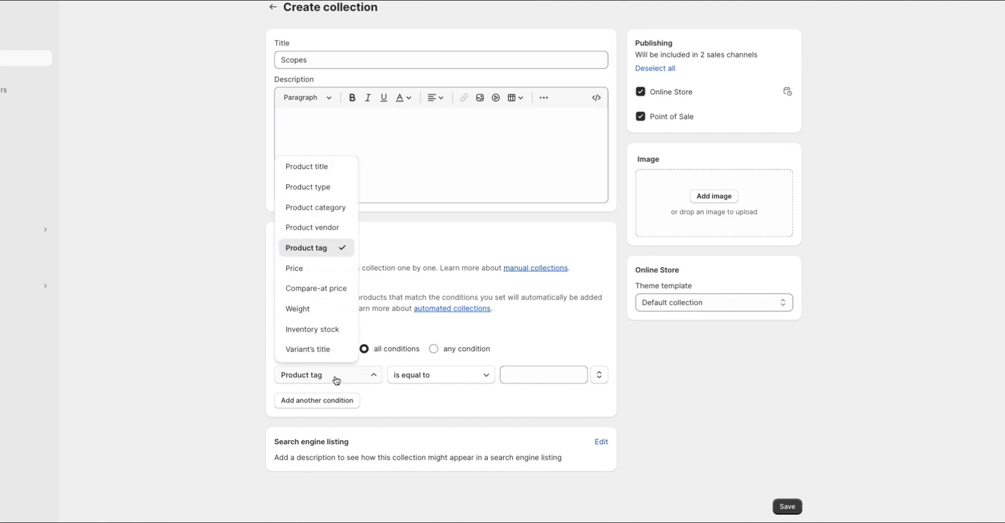
{"action": "left_click", "coordinate": [336, 380]}
{"action": "left_click", "coordinate": [513, 376]}
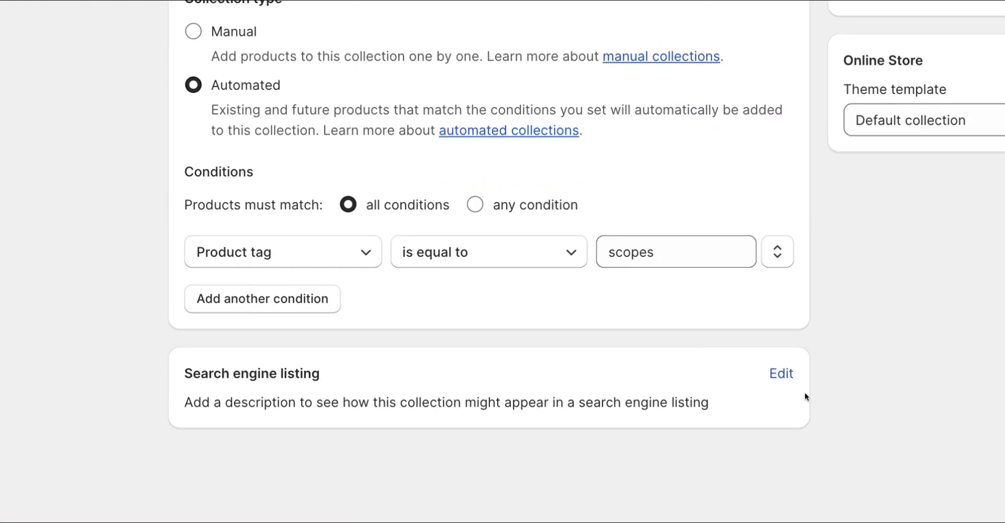
Examine the page title, meta description and URL handle in the collection's search engine listing
{"action": "left_click", "coordinate": [783, 375]}
{"action": "scroll", "coordinate": [520, 435], "scroll_direction": "down", "scroll_amount": 5}
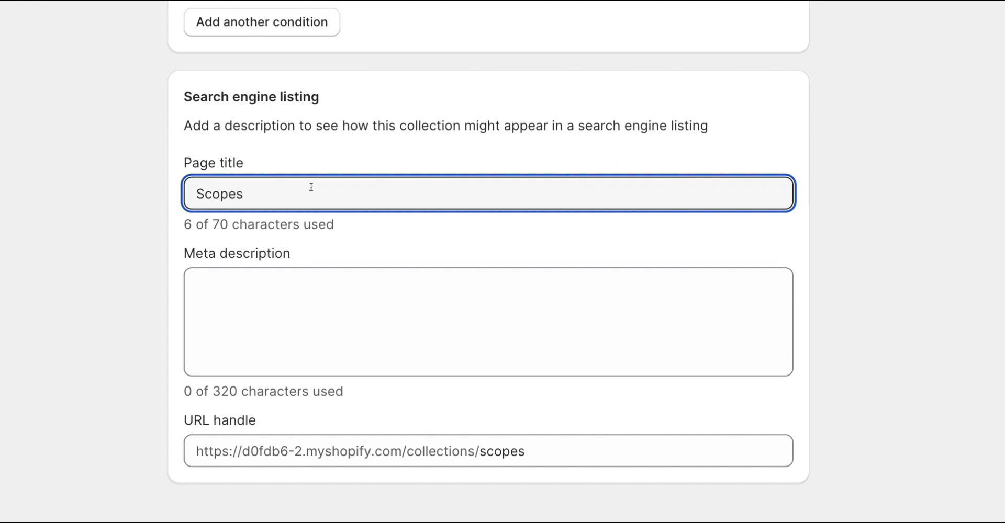
{"action": "left_click", "coordinate": [295, 316]}
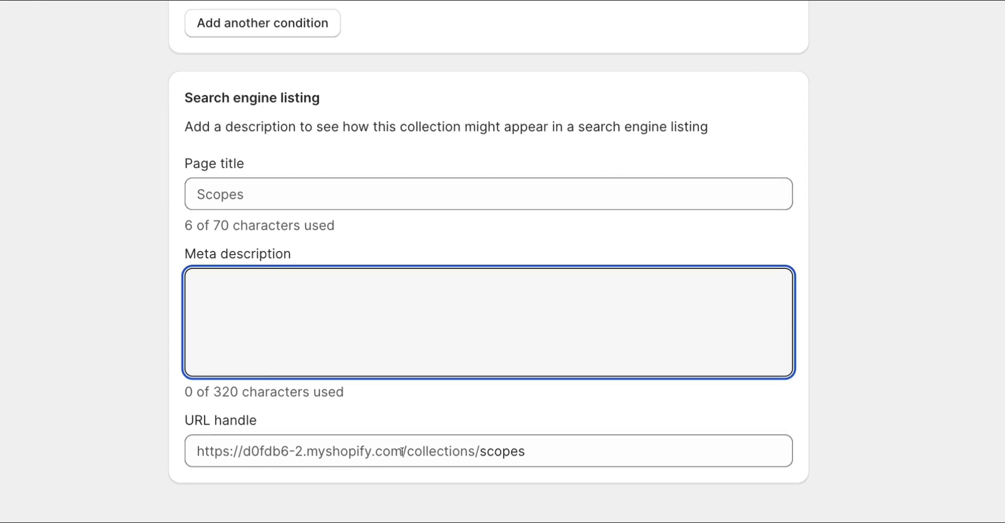
{"action": "left_click", "coordinate": [171, 436]}
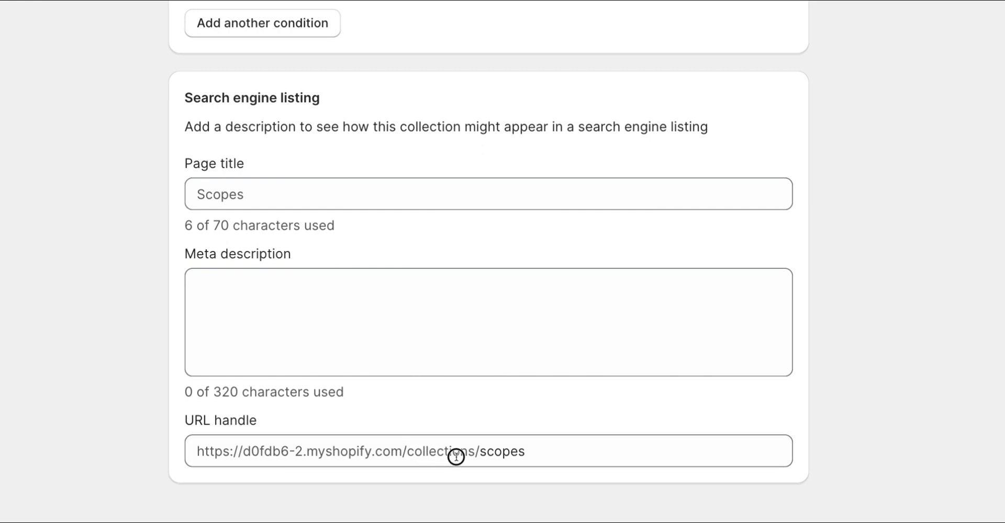
{"action": "left_click", "coordinate": [490, 451]}
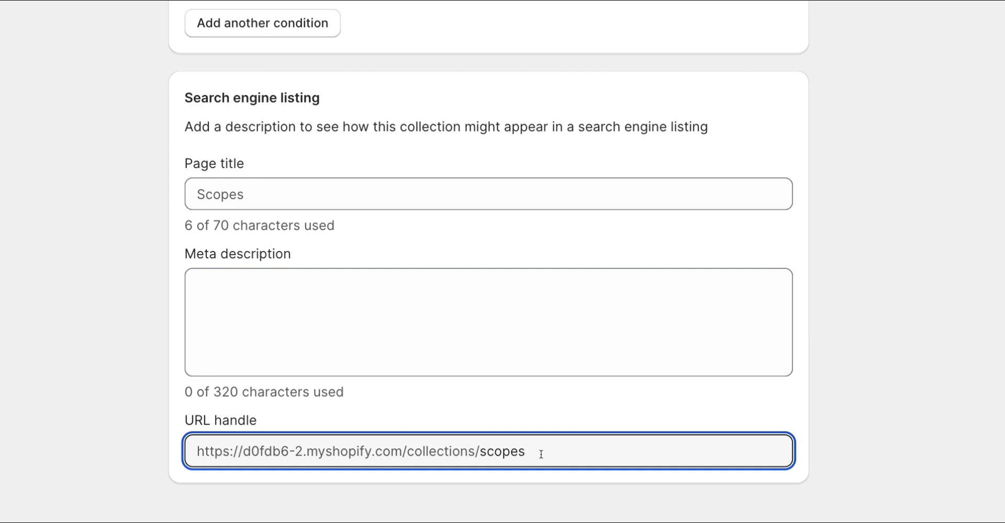
{"action": "key", "text": "Left"}
{"action": "key", "text": "Left"}
{"action": "key", "text": "Left"}
{"action": "key", "text": "Left"}
{"action": "key", "text": "Left"}
{"action": "key", "text": "End"}
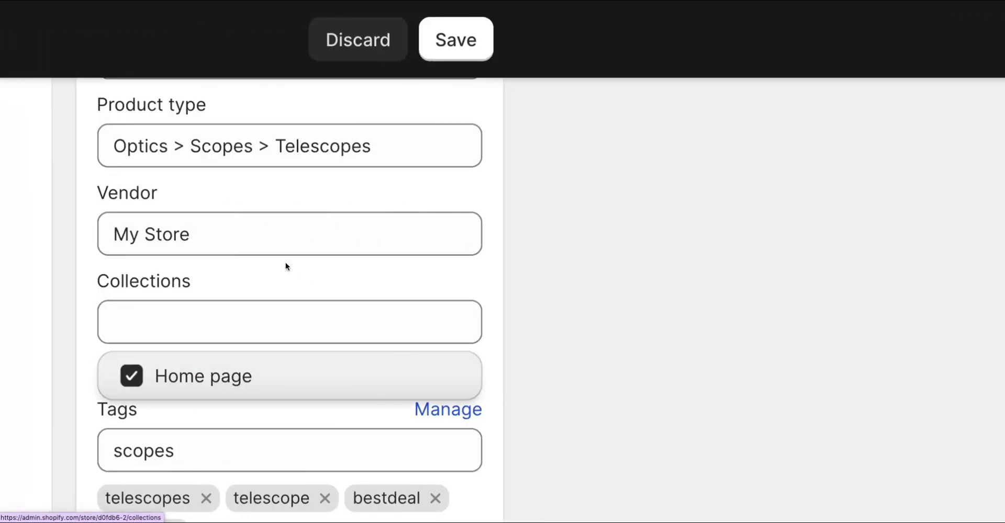
Close the product's collection choices and check the available vendors without changing the selection
{"action": "left_click", "coordinate": [81, 254]}
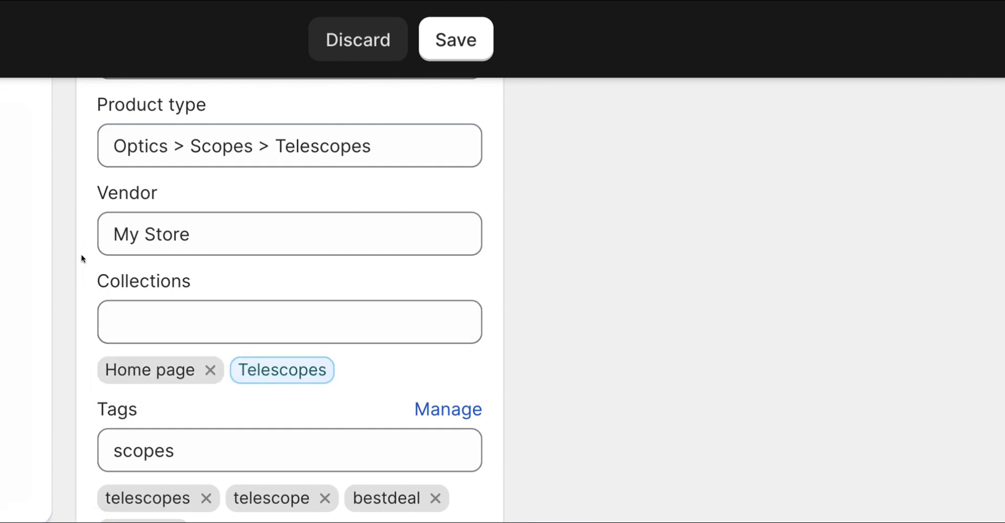
{"action": "left_click", "coordinate": [199, 236]}
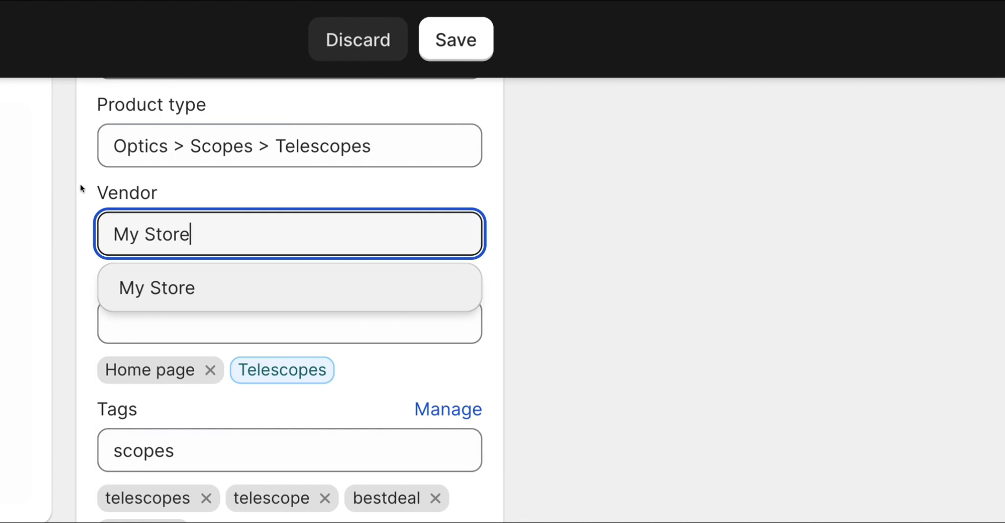
{"action": "left_click", "coordinate": [82, 187]}
{"action": "left_click", "coordinate": [197, 233]}
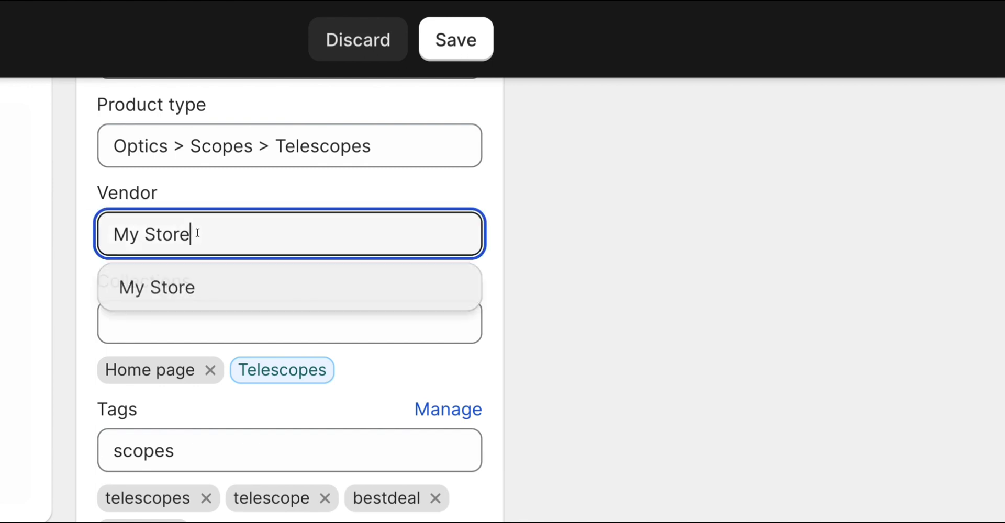
{"action": "left_click", "coordinate": [78, 199]}
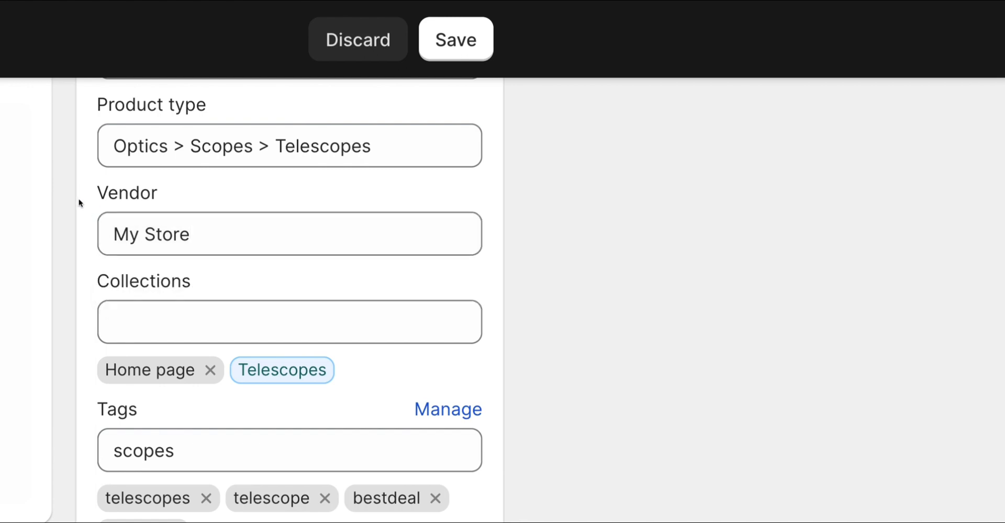
{"action": "scroll", "coordinate": [246, 200], "scroll_direction": "up", "scroll_amount": 3}
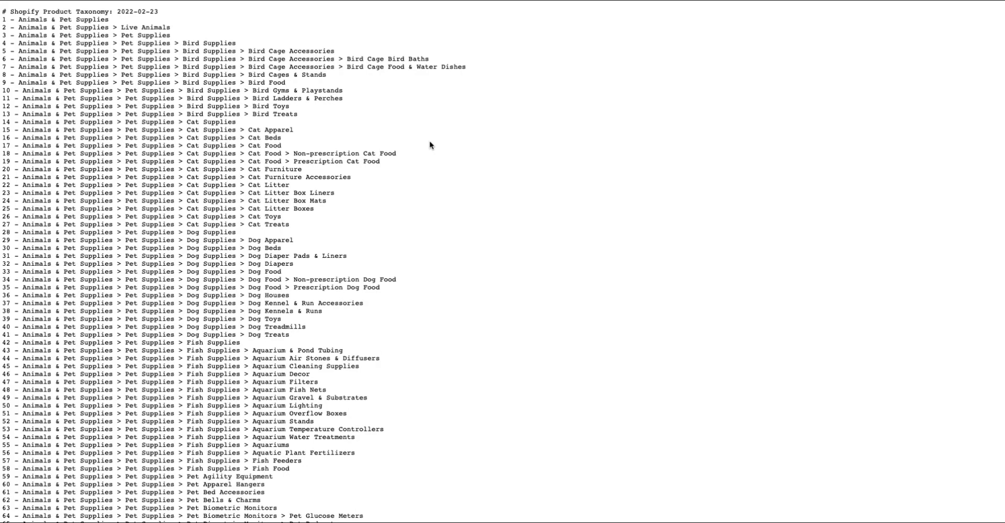
Search the Shopify product taxonomy for "telescope" and enlarge the page text
{"action": "key", "text": "ctrl+f"}
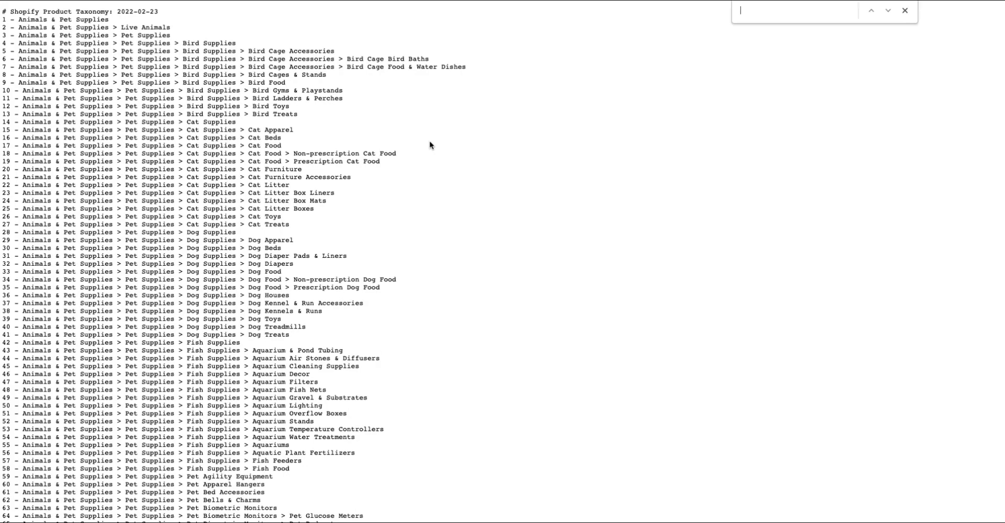
{"action": "type", "text": "telescope"}
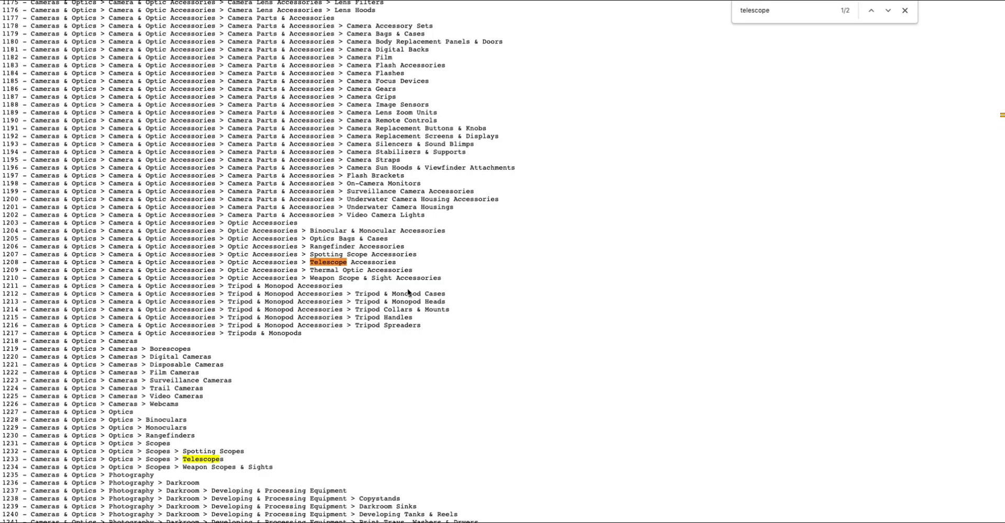
{"action": "key", "text": "ctrl+plus"}
{"action": "key", "text": "ctrl+plus"}
{"action": "key", "text": "ctrl+plus"}
{"action": "key", "text": "ctrl+plus"}
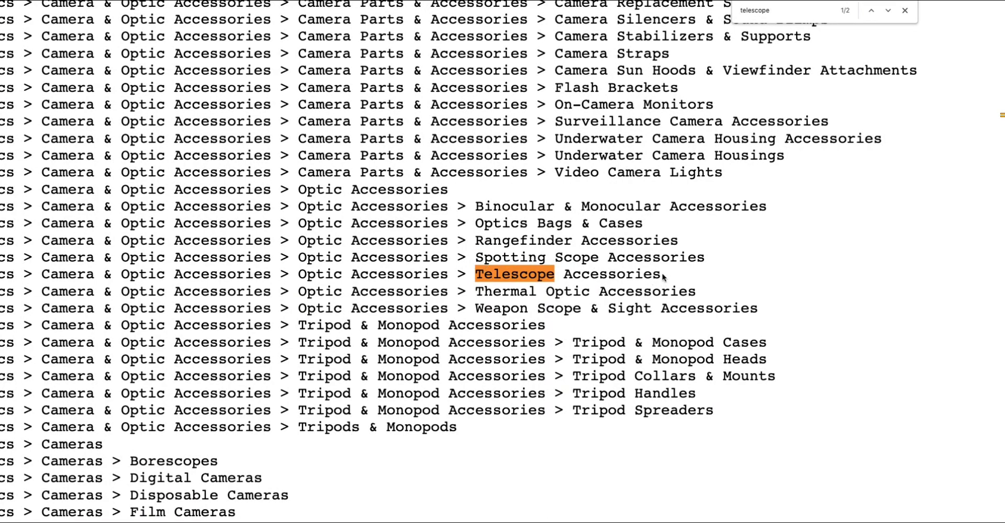
Examine the full category path of Telescope Accessories in the taxonomy, including its parent category Optic Accessories
{"action": "left_click_drag", "start_coordinate": [663, 276], "coordinate": [499, 273]}
{"action": "scroll", "coordinate": [175, 287], "scroll_direction": "left", "scroll_amount": 5}
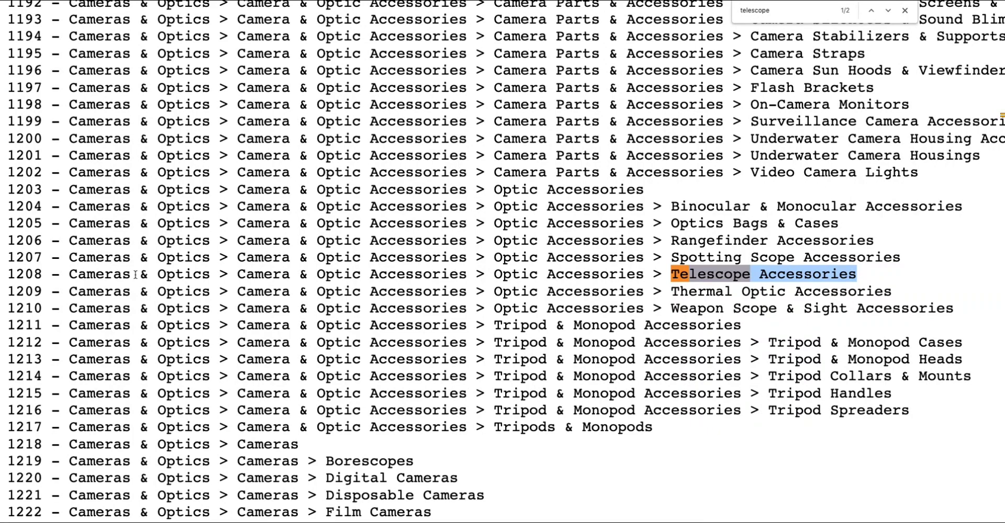
{"action": "left_click_drag", "start_coordinate": [69, 273], "coordinate": [857, 276]}
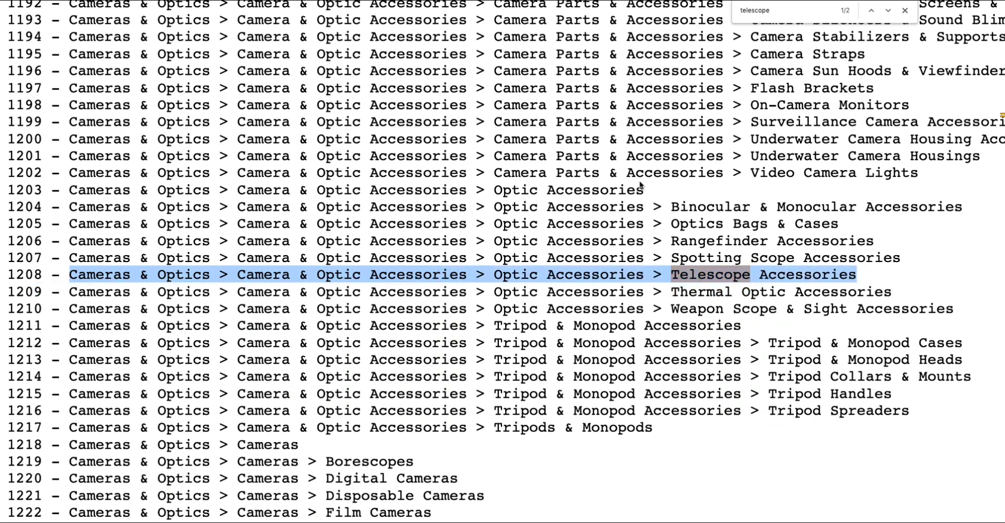
{"action": "left_click_drag", "start_coordinate": [645, 190], "coordinate": [497, 190]}
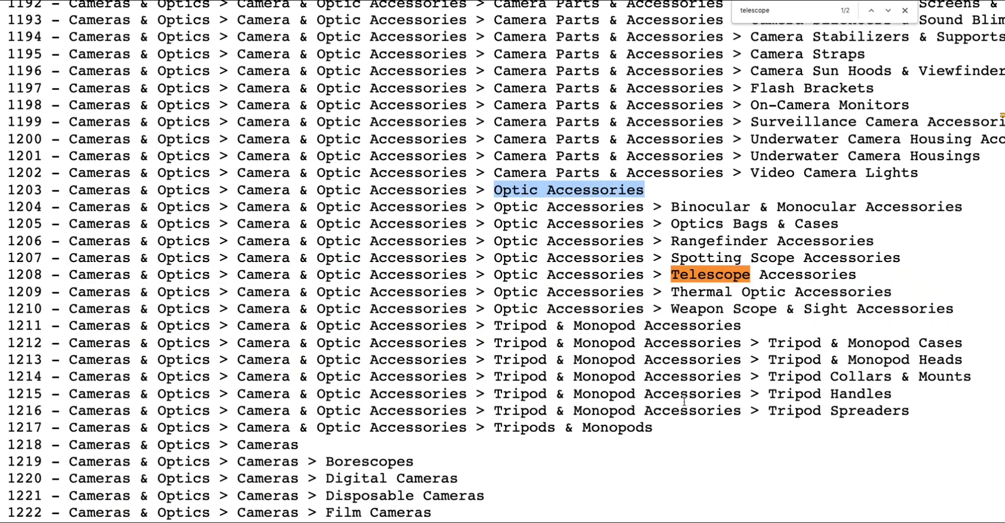
{"action": "scroll", "coordinate": [736, 244], "scroll_direction": "right", "scroll_amount": 5}
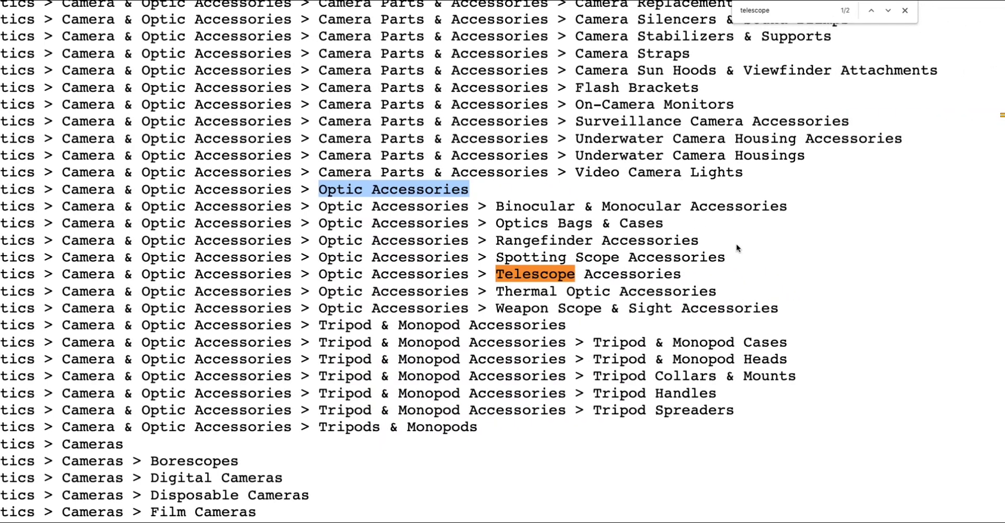
{"action": "scroll", "coordinate": [318, 326], "scroll_direction": "left", "scroll_amount": 5}
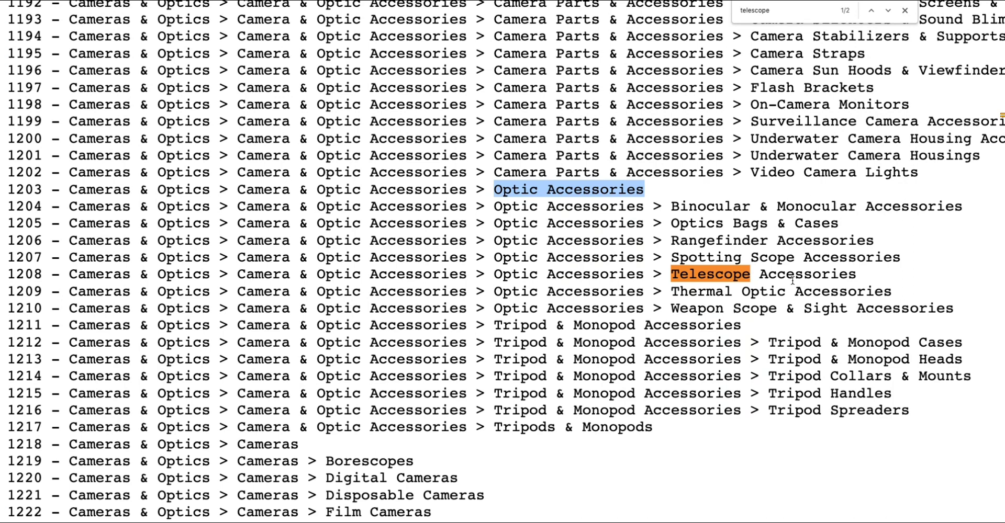
{"action": "left_click_drag", "start_coordinate": [868, 275], "coordinate": [68, 276]}
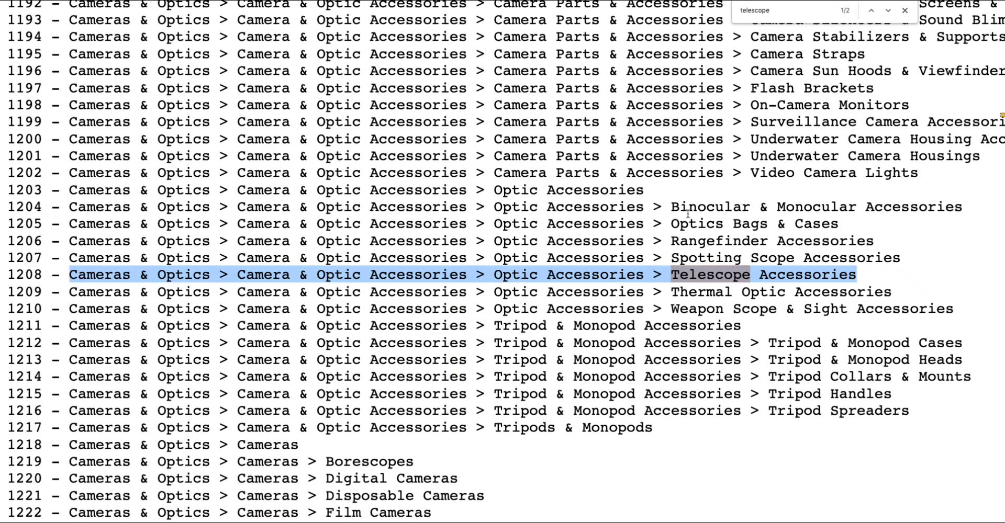
{"action": "scroll", "coordinate": [687, 213], "scroll_direction": "up", "scroll_amount": 3}
{"action": "scroll", "coordinate": [687, 214], "scroll_direction": "up", "scroll_amount": 10}
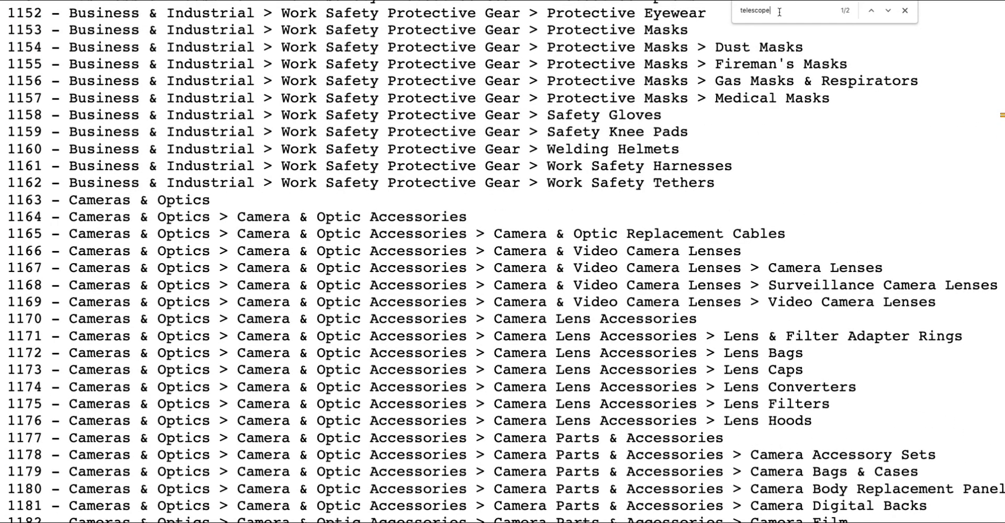
Search the taxonomy for "binocular" and copy the entire Binocular & Monocular Accessories line
{"action": "key", "text": "BackSpace"}
{"action": "key", "text": "BackSpace"}
{"action": "key", "text": "BackSpace"}
{"action": "key", "text": "BackSpace"}
{"action": "key", "text": "BackSpace"}
{"action": "key", "text": "BackSpace"}
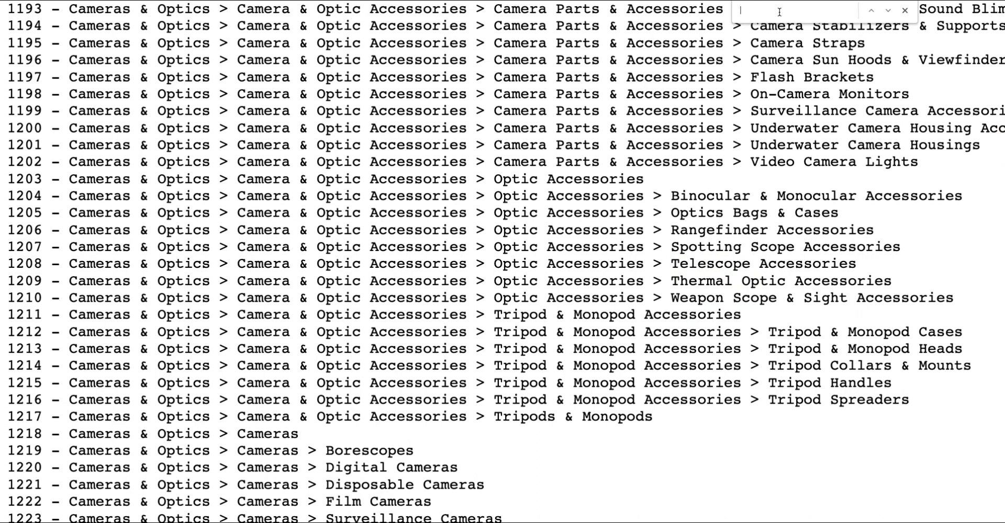
{"action": "type", "text": "binocular"}
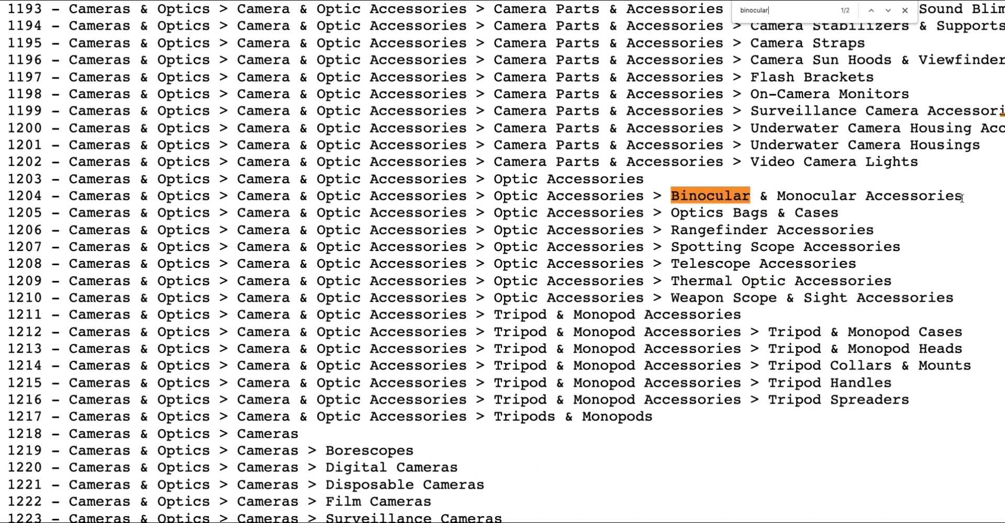
{"action": "left_click_drag", "start_coordinate": [962, 198], "coordinate": [3, 195]}
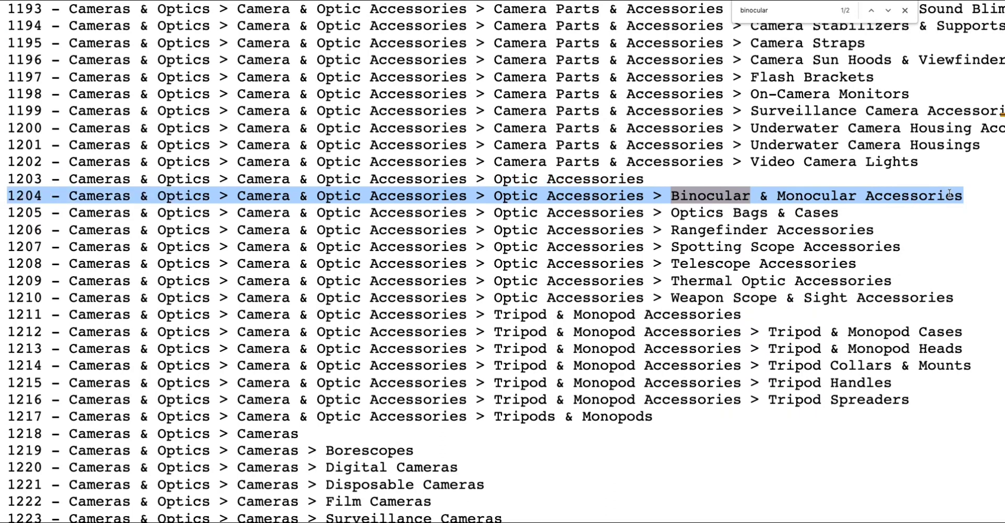
{"action": "right_click", "coordinate": [789, 199]}
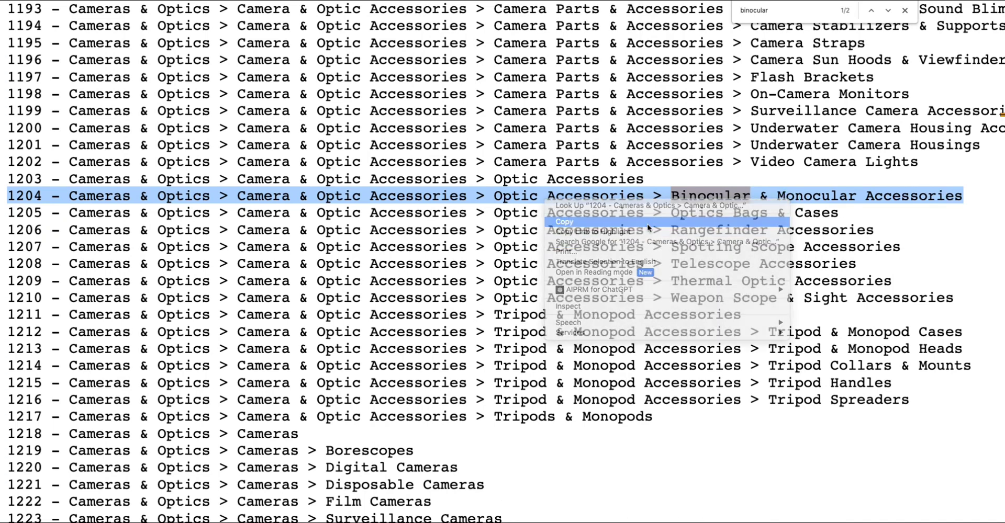
{"action": "left_click", "coordinate": [647, 224]}
{"action": "key", "text": "Escape"}
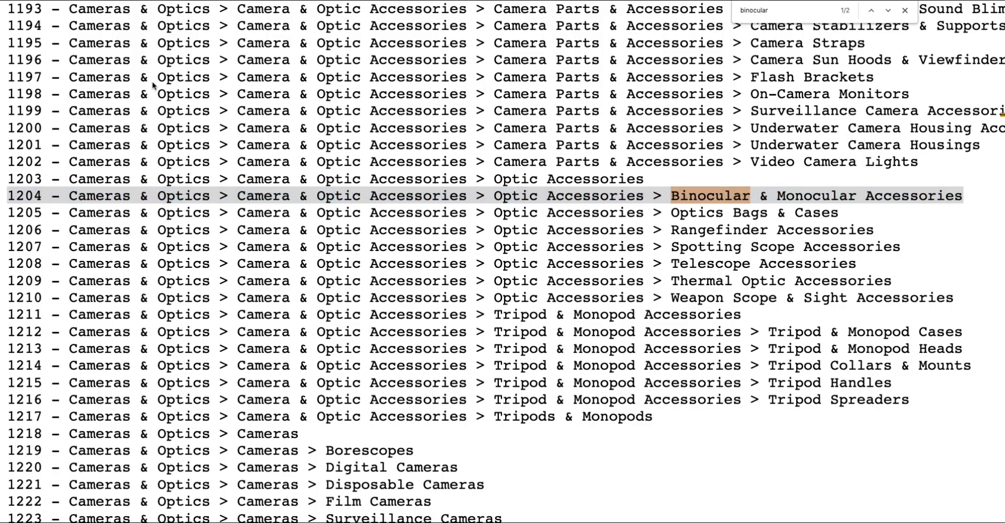
Search the product taxonomy for "mobile" in place of "binocular"
{"action": "scroll", "coordinate": [421, 95], "scroll_direction": "up", "scroll_amount": 20}
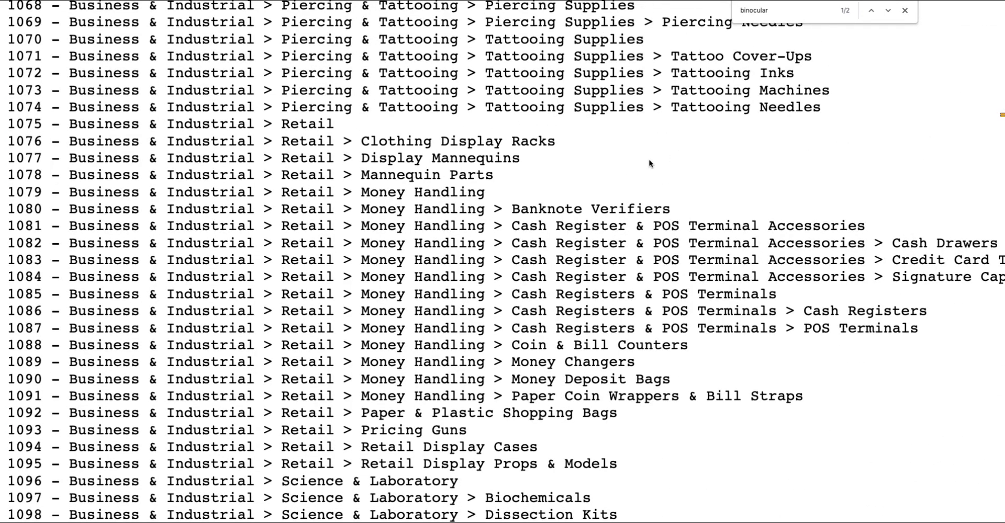
{"action": "double_click", "coordinate": [776, 15]}
{"action": "key", "text": "BackSpace"}
{"action": "type", "text": "orga"}
{"action": "key", "text": "BackSpace"}
{"action": "key", "text": "BackSpace"}
{"action": "key", "text": "BackSpace"}
{"action": "key", "text": "BackSpace"}
{"action": "type", "text": "mo"}
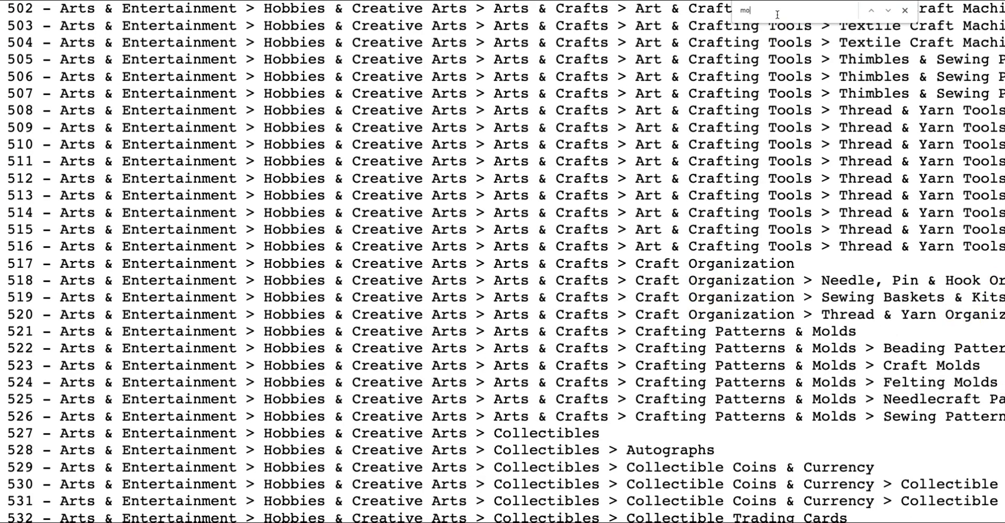
{"action": "type", "text": "bie"}
{"action": "key", "text": "BackSpace"}
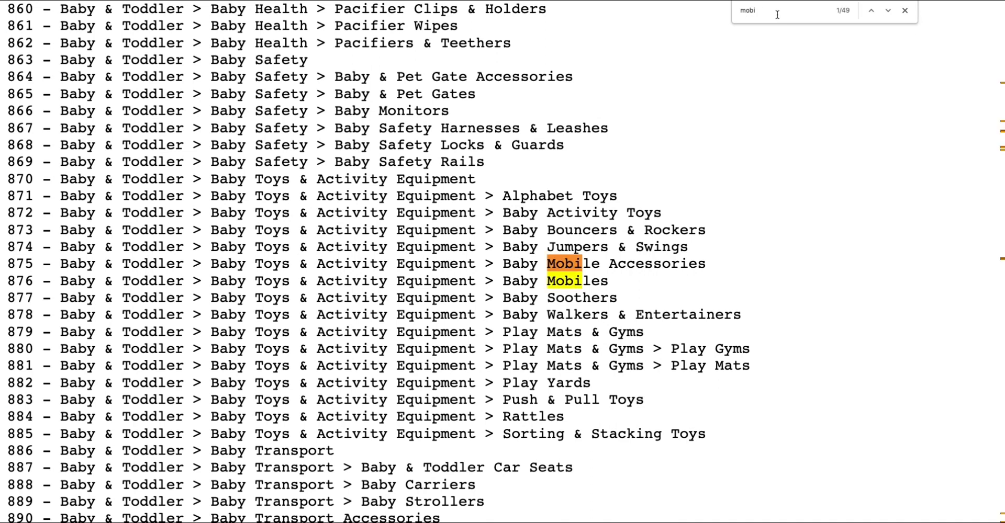
{"action": "type", "text": "le"}
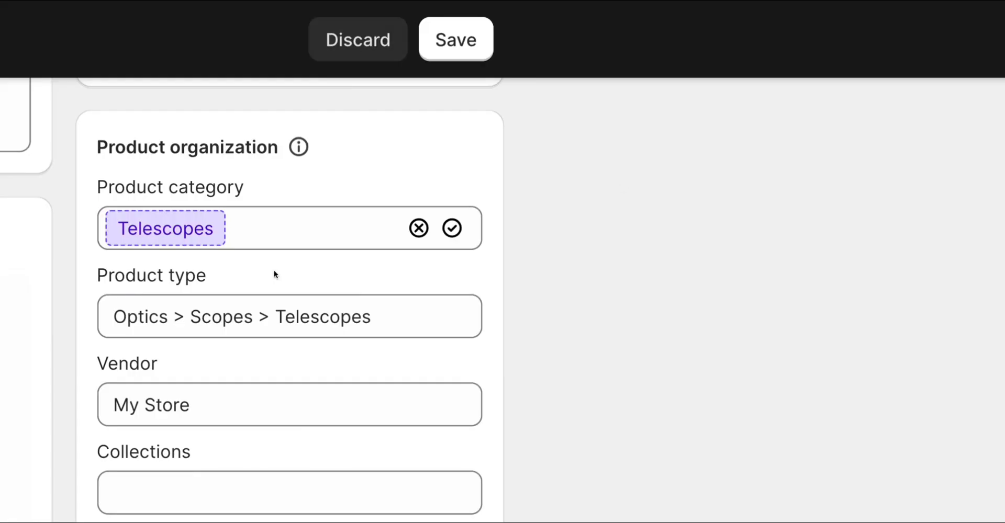
Review the telescope product's sales channels and markets, and check the available status options without changing the status
{"action": "scroll", "coordinate": [274, 270], "scroll_direction": "up", "scroll_amount": 5}
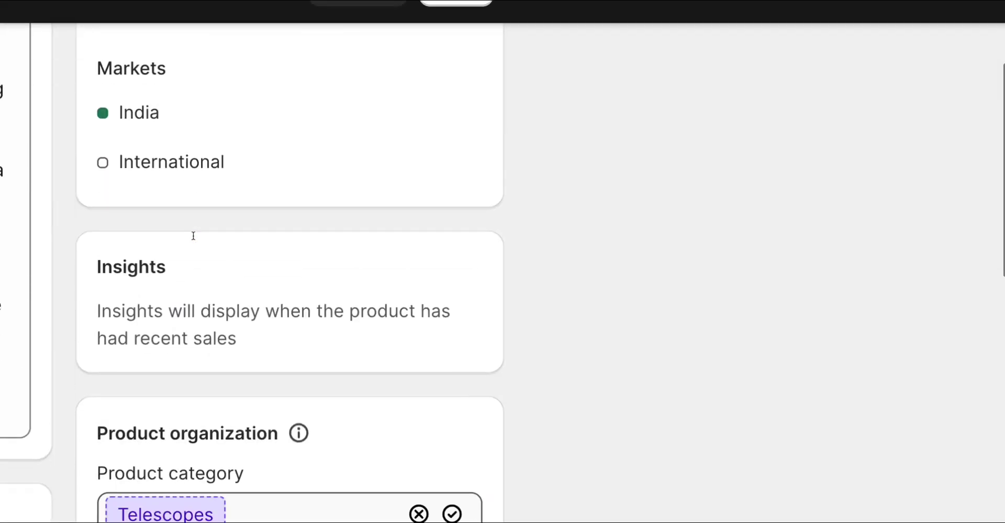
{"action": "scroll", "coordinate": [192, 234], "scroll_direction": "up", "scroll_amount": 5}
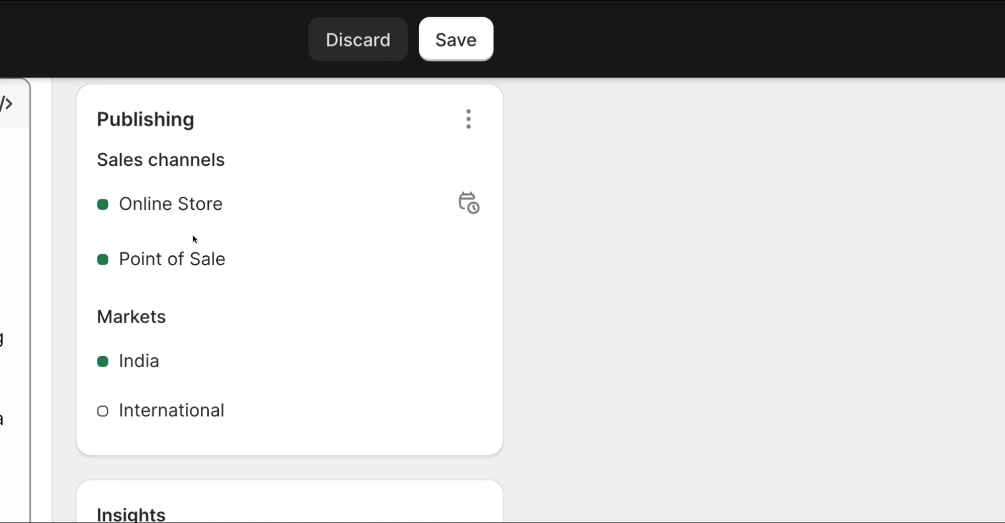
{"action": "scroll", "coordinate": [193, 235], "scroll_direction": "up", "scroll_amount": 3}
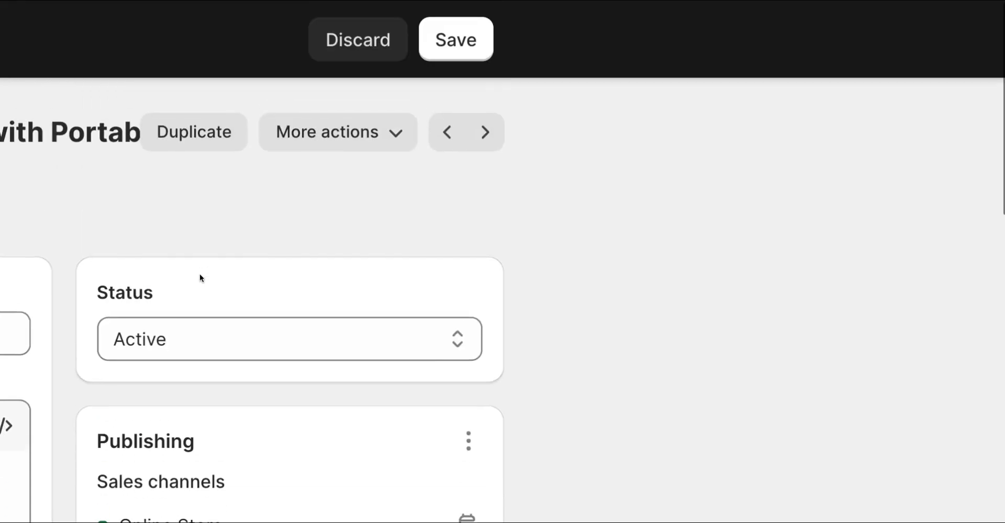
{"action": "left_click", "coordinate": [186, 336]}
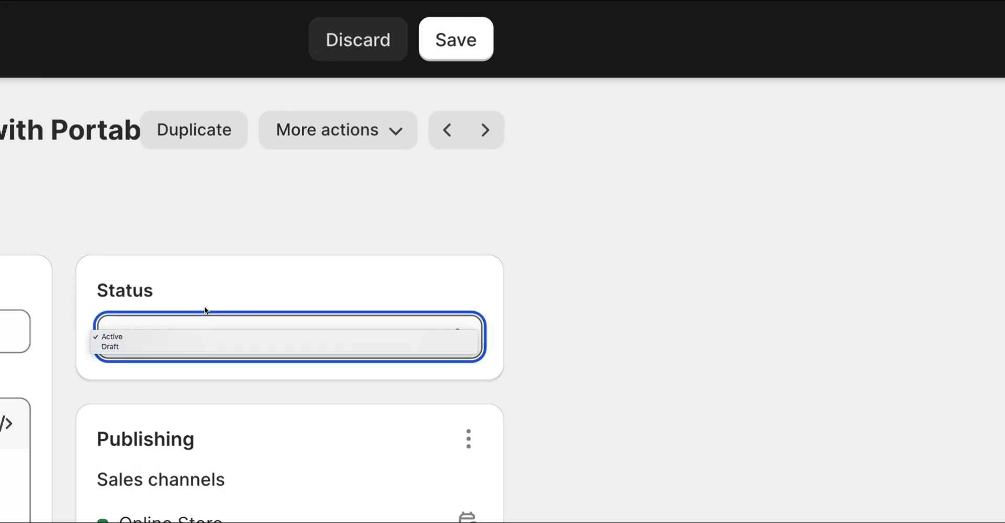
{"action": "left_click", "coordinate": [224, 294]}
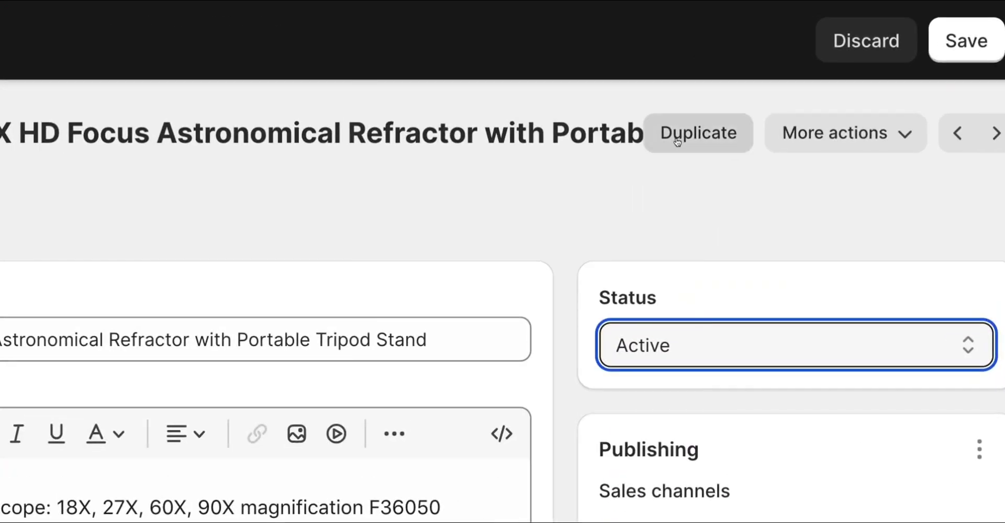
Review the options for duplicating the telescope product, try setting the copy as active, and cancel the duplication
{"action": "left_click", "coordinate": [676, 137]}
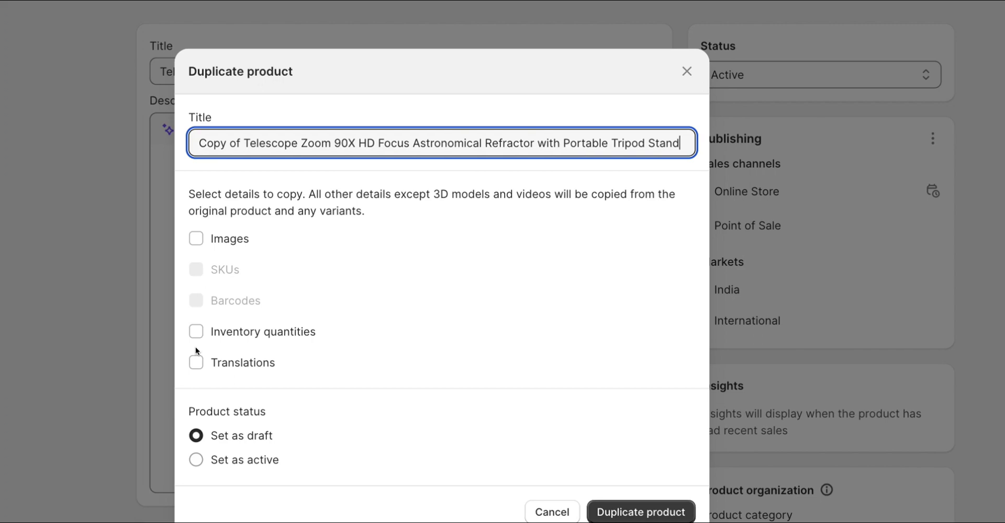
{"action": "scroll", "coordinate": [238, 387], "scroll_direction": "down", "scroll_amount": 4}
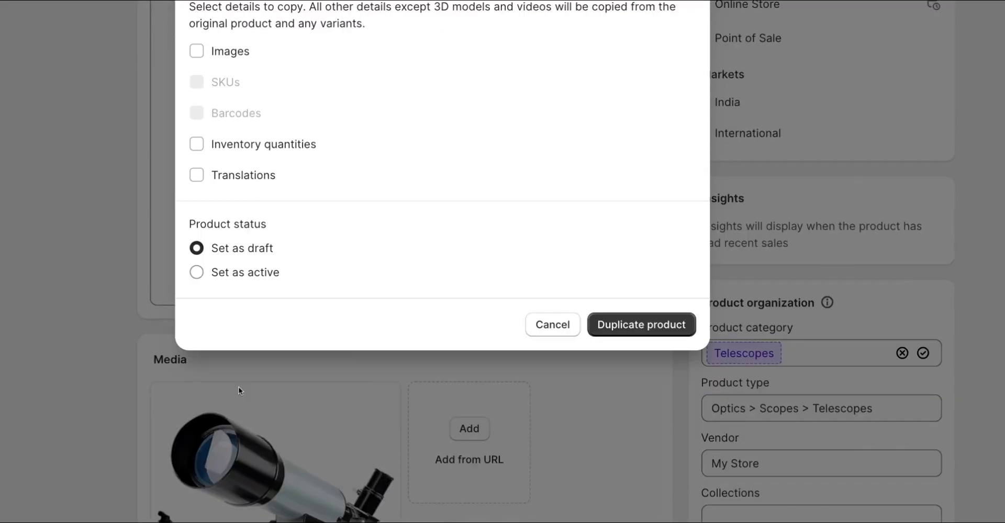
{"action": "left_click", "coordinate": [196, 273]}
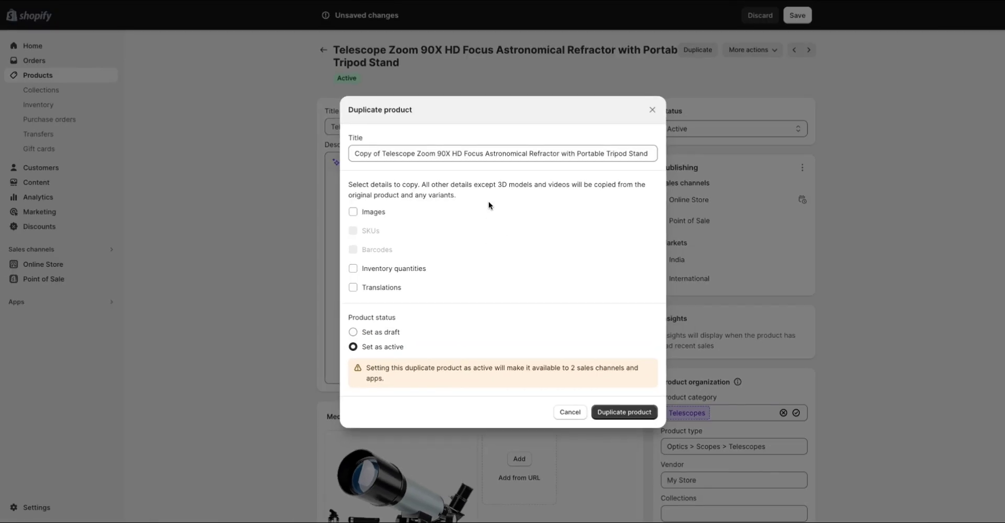
{"action": "left_click", "coordinate": [652, 109]}
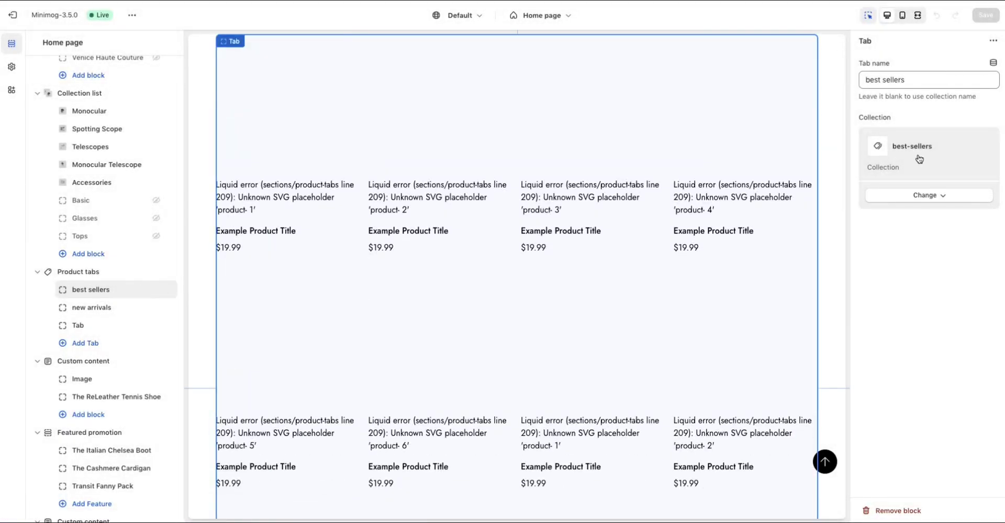
Change the collection of the home page's best sellers product tab to Telescopes and save the theme
{"action": "left_click", "coordinate": [912, 197]}
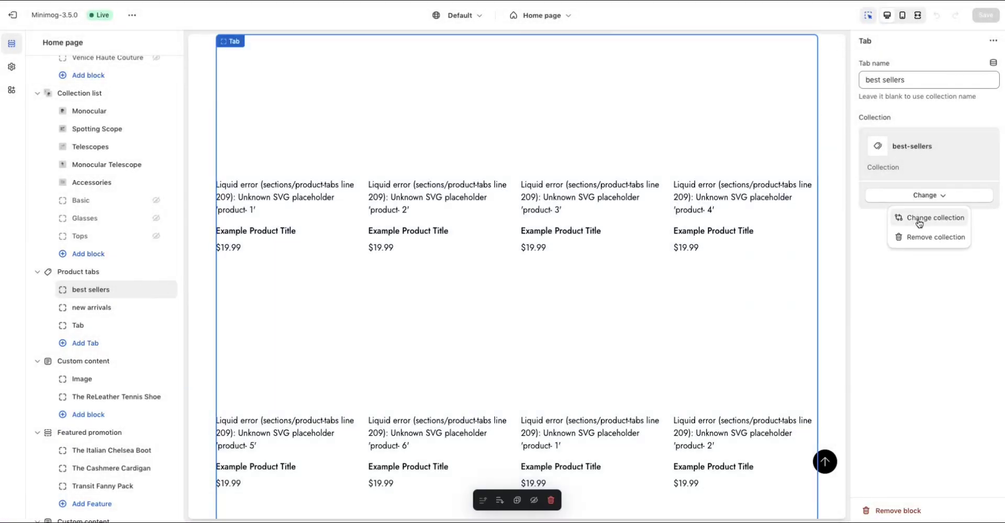
{"action": "left_click", "coordinate": [919, 220]}
{"action": "left_click", "coordinate": [902, 160]}
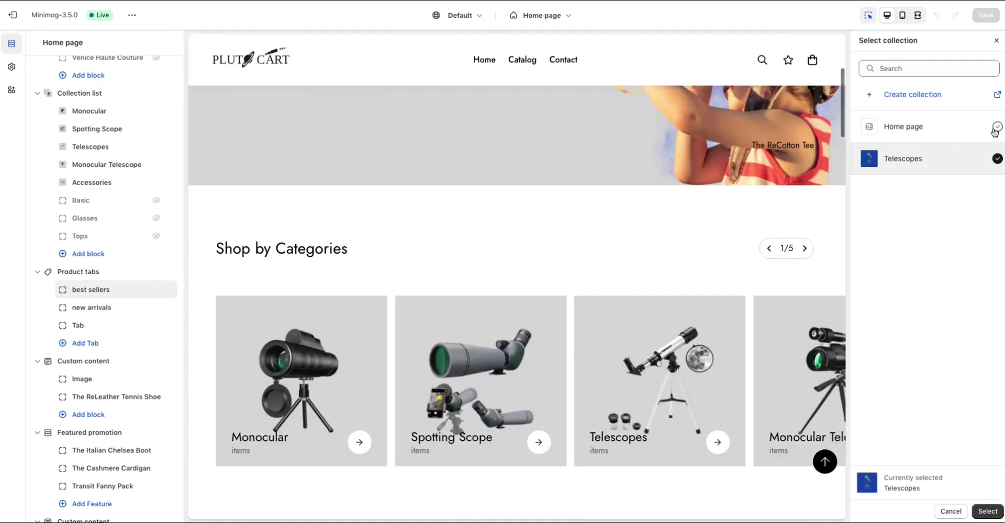
{"action": "left_click", "coordinate": [994, 130]}
{"action": "left_click", "coordinate": [997, 159]}
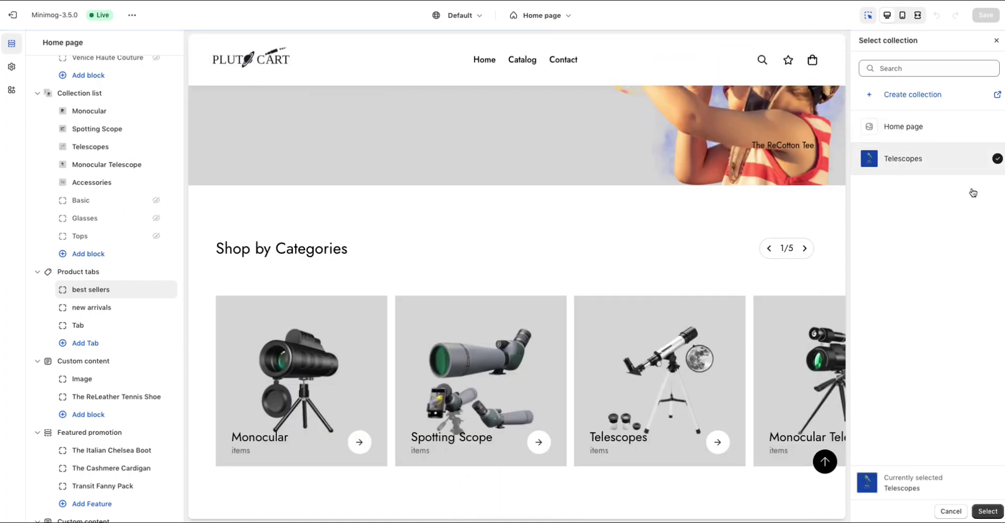
{"action": "left_click", "coordinate": [987, 511]}
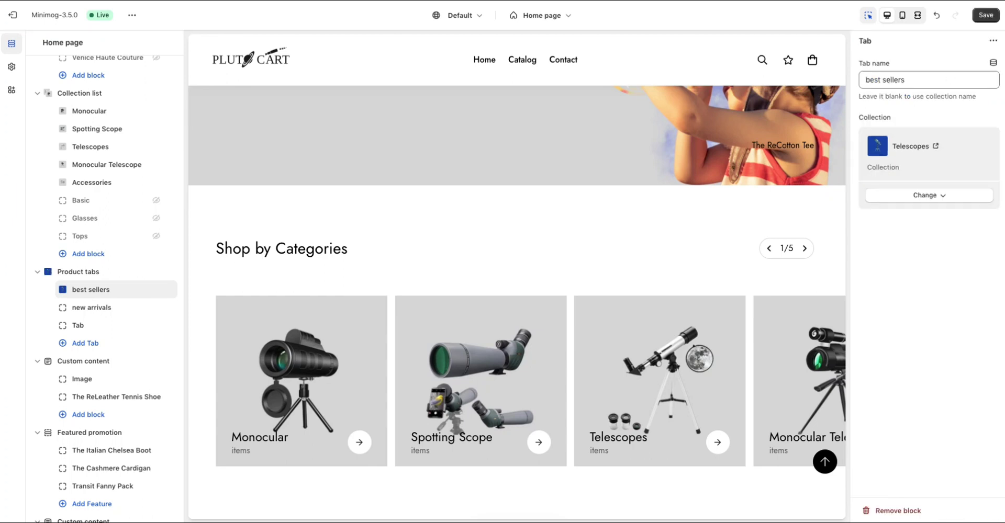
{"action": "left_click", "coordinate": [987, 16]}
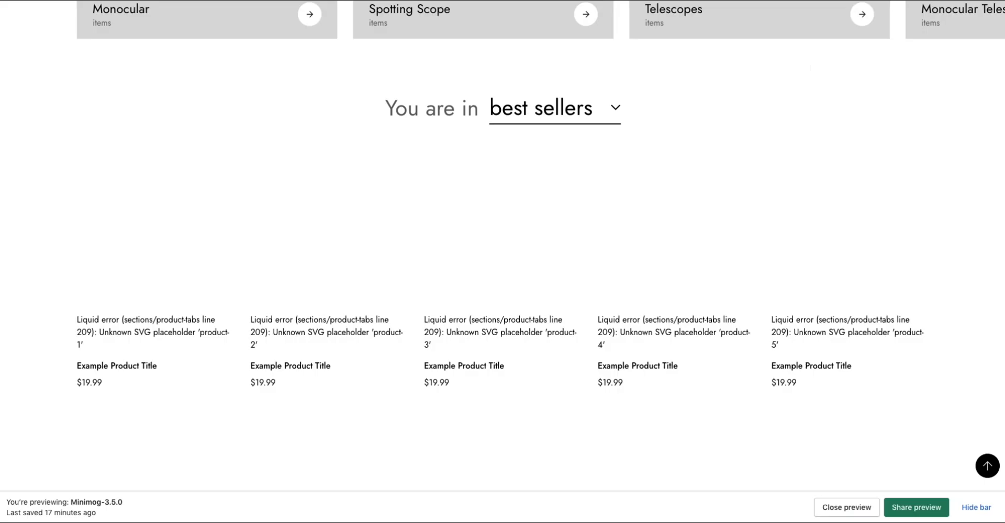
Reload the store preview and review the best sellers section and the rest of the home page
{"action": "key", "text": "super+r"}
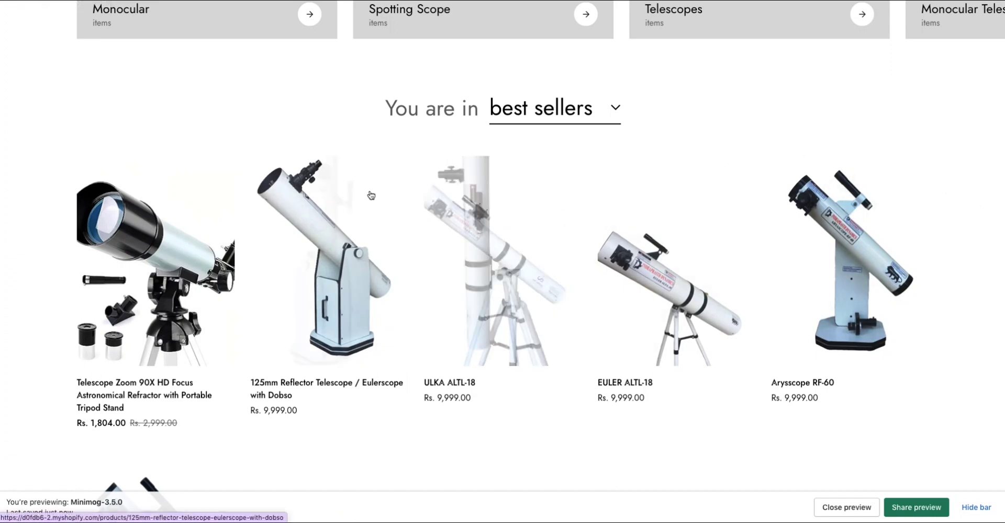
{"action": "scroll", "coordinate": [369, 194], "scroll_direction": "up", "scroll_amount": 15}
{"action": "scroll", "coordinate": [369, 195], "scroll_direction": "down", "scroll_amount": 10}
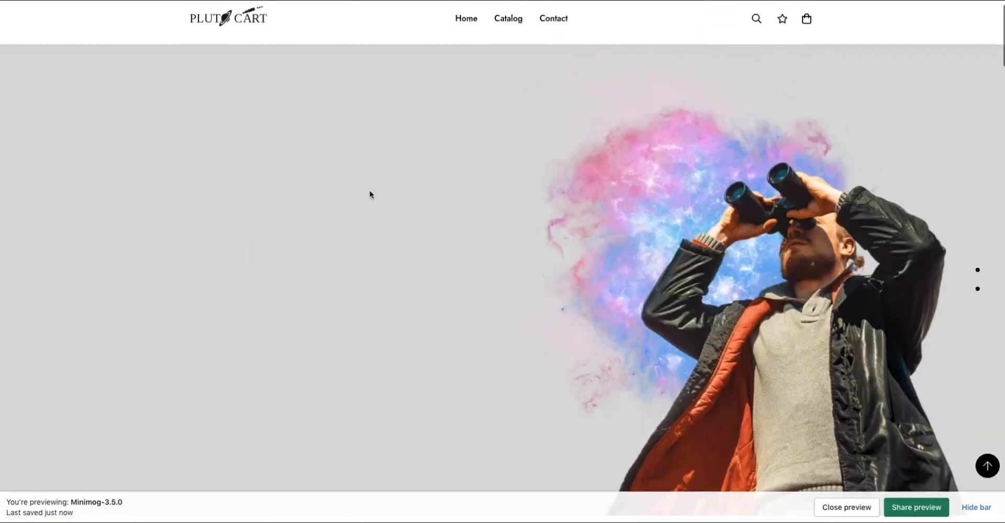
Review the telescope products listed in the best sellers section of the home page preview
{"action": "scroll", "coordinate": [368, 206], "scroll_direction": "down", "scroll_amount": 8}
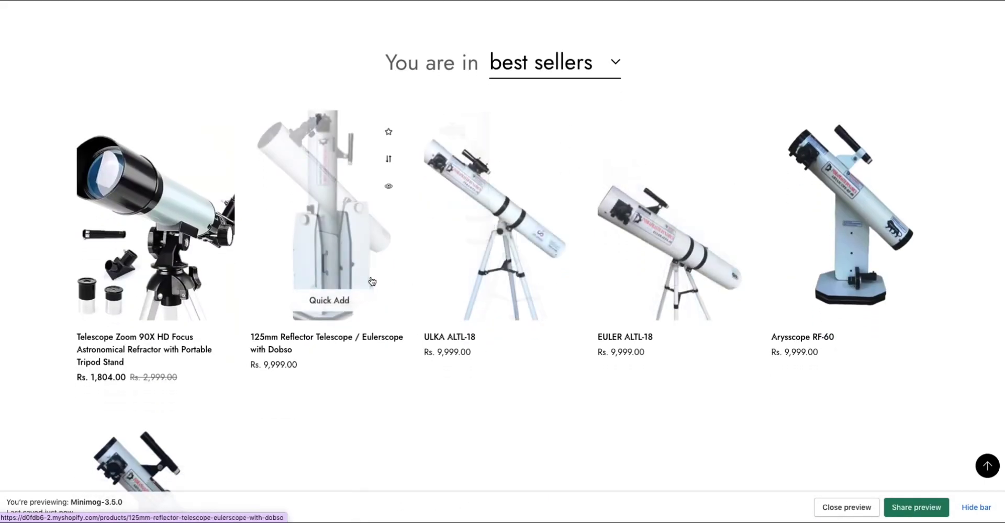
{"action": "scroll", "coordinate": [371, 281], "scroll_direction": "down", "scroll_amount": 4}
{"action": "scroll", "coordinate": [371, 281], "scroll_direction": "down", "scroll_amount": 8}
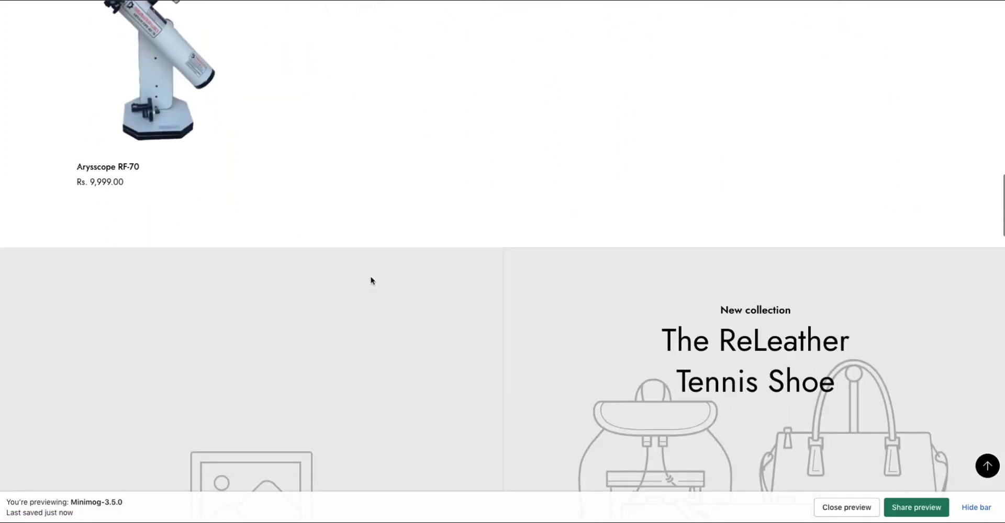
{"action": "scroll", "coordinate": [371, 281], "scroll_direction": "up", "scroll_amount": 6}
{"action": "scroll", "coordinate": [370, 281], "scroll_direction": "up", "scroll_amount": 4}
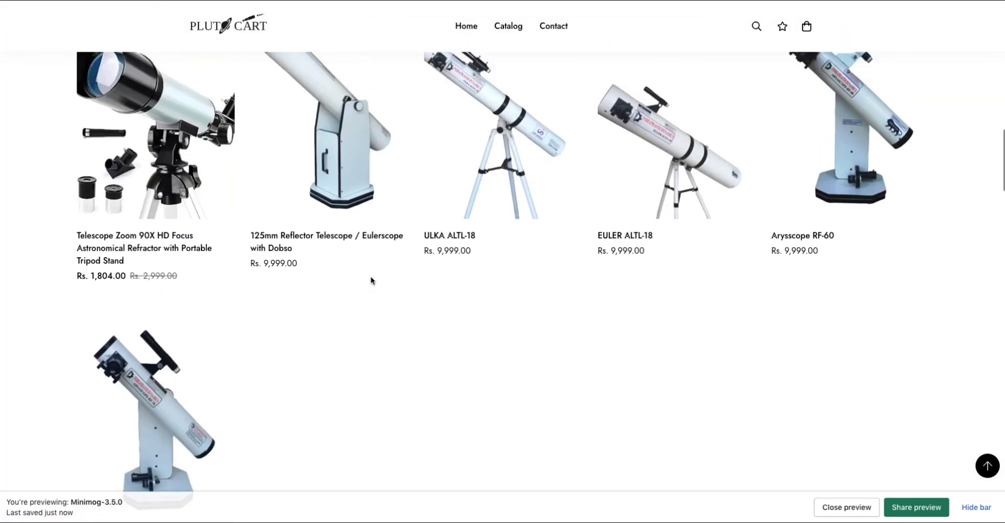
{"action": "scroll", "coordinate": [370, 281], "scroll_direction": "up", "scroll_amount": 4}
{"action": "scroll", "coordinate": [370, 281], "scroll_direction": "down", "scroll_amount": 5}
{"action": "scroll", "coordinate": [370, 281], "scroll_direction": "up", "scroll_amount": 5}
{"action": "scroll", "coordinate": [370, 281], "scroll_direction": "down", "scroll_amount": 6}
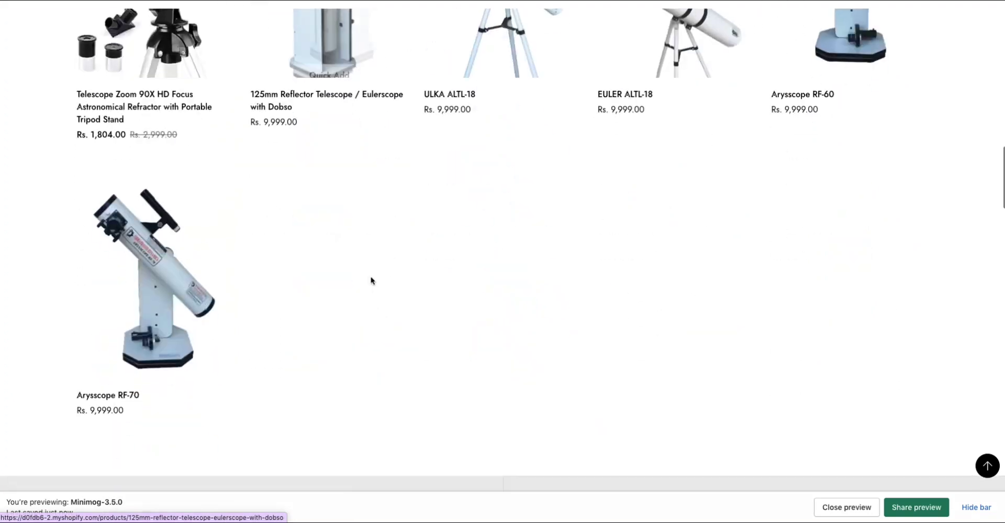
{"action": "scroll", "coordinate": [371, 281], "scroll_direction": "up", "scroll_amount": 4}
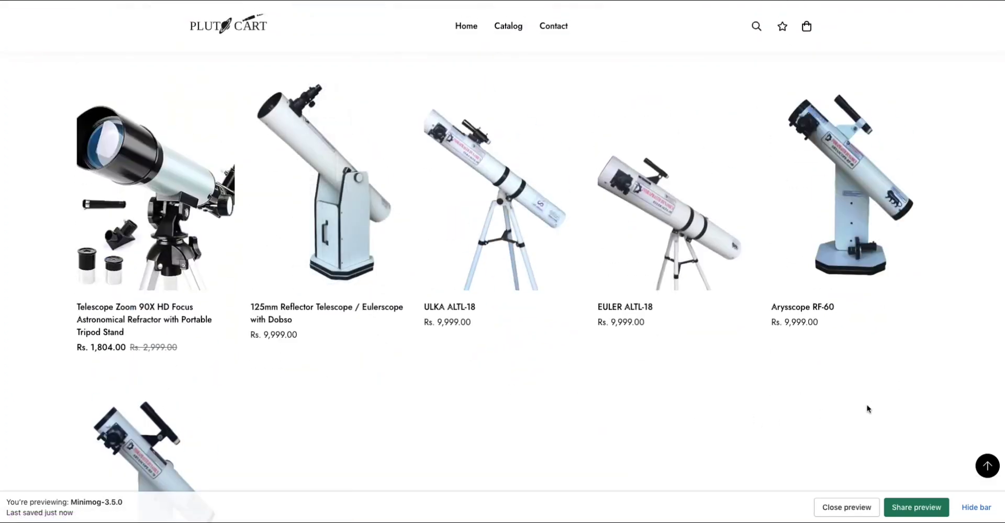
{"action": "scroll", "coordinate": [533, 391], "scroll_direction": "down", "scroll_amount": 3}
{"action": "scroll", "coordinate": [533, 391], "scroll_direction": "up", "scroll_amount": 4}
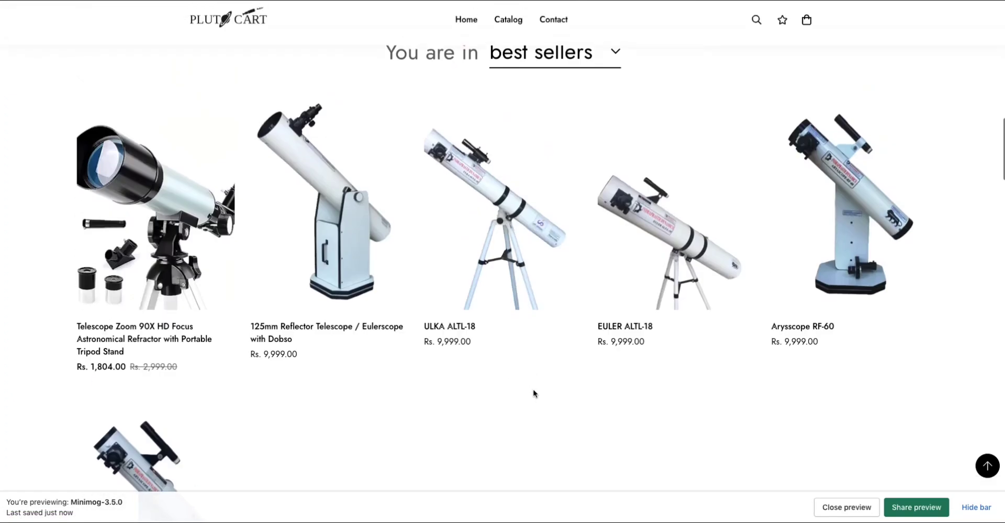
{"action": "scroll", "coordinate": [533, 391], "scroll_direction": "down", "scroll_amount": 1}
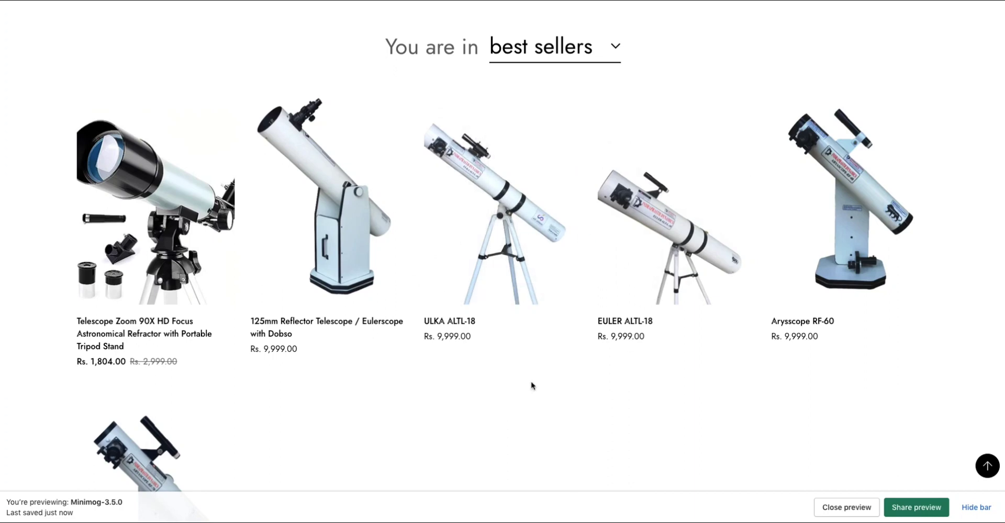
{"action": "scroll", "coordinate": [361, 362], "scroll_direction": "down", "scroll_amount": 4}
{"action": "scroll", "coordinate": [360, 362], "scroll_direction": "down", "scroll_amount": 5}
{"action": "scroll", "coordinate": [361, 362], "scroll_direction": "up", "scroll_amount": 9}
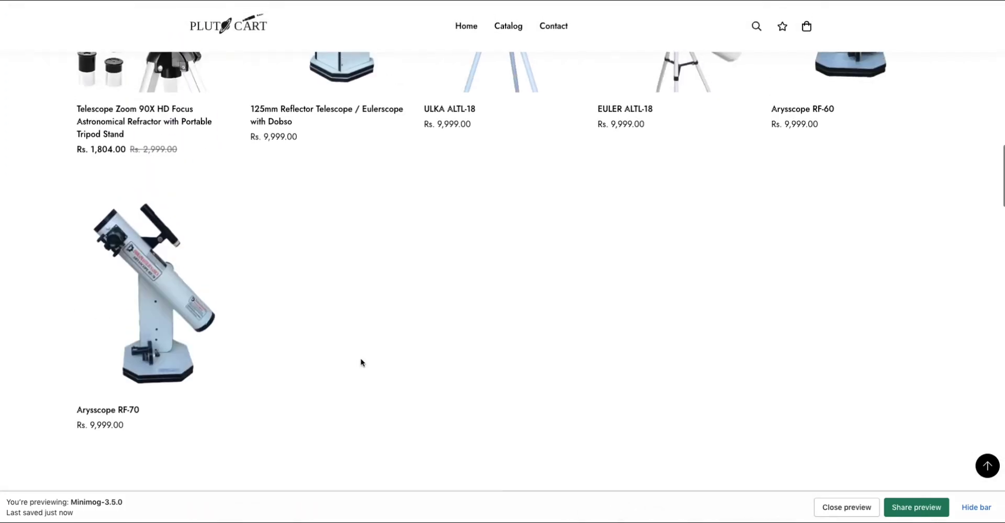
Examine the New collection section with its placeholder images below the best sellers in the preview
{"action": "scroll", "coordinate": [361, 362], "scroll_direction": "down", "scroll_amount": 13}
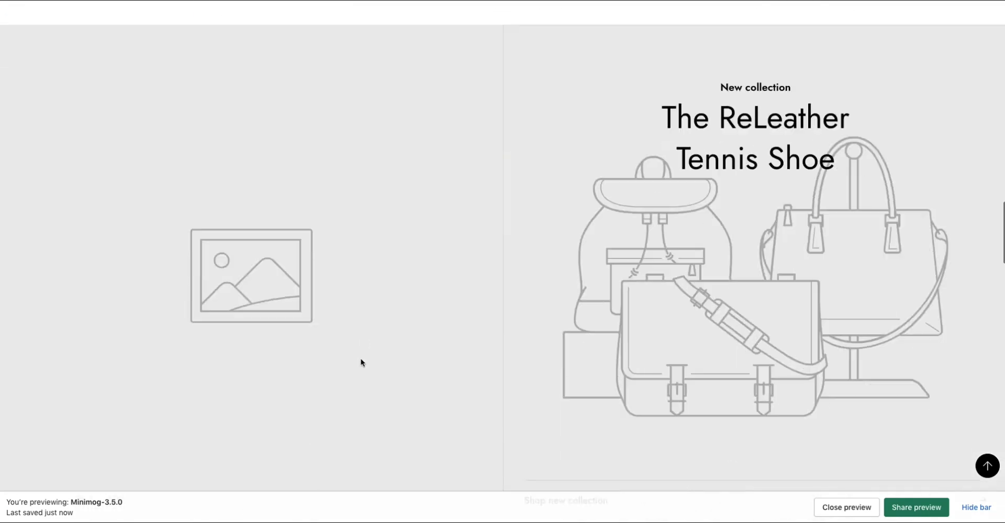
{"action": "scroll", "coordinate": [361, 361], "scroll_direction": "up", "scroll_amount": 4}
{"action": "scroll", "coordinate": [360, 327], "scroll_direction": "down", "scroll_amount": 4}
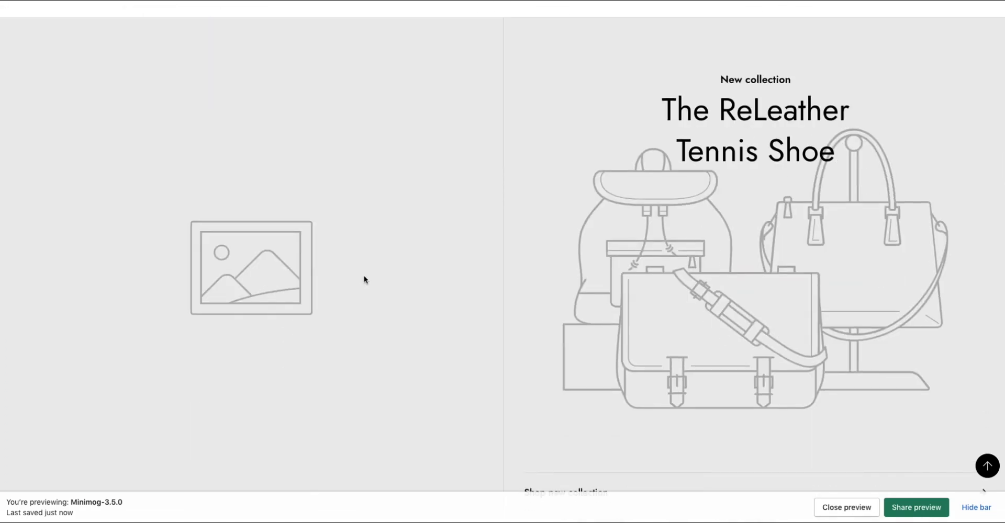
{"action": "scroll", "coordinate": [376, 233], "scroll_direction": "down", "scroll_amount": 1}
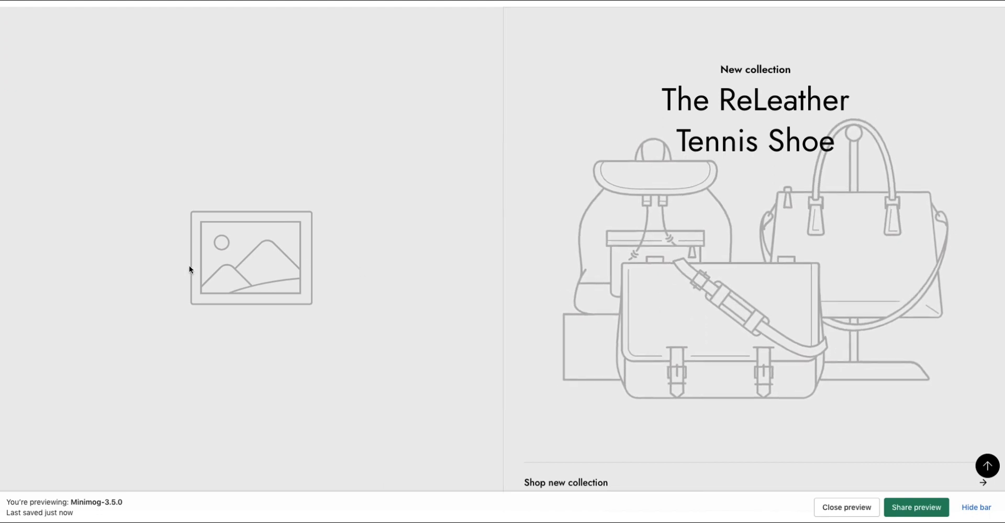
{"action": "scroll", "coordinate": [501, 372], "scroll_direction": "down", "scroll_amount": 3}
{"action": "scroll", "coordinate": [501, 371], "scroll_direction": "up", "scroll_amount": 3}
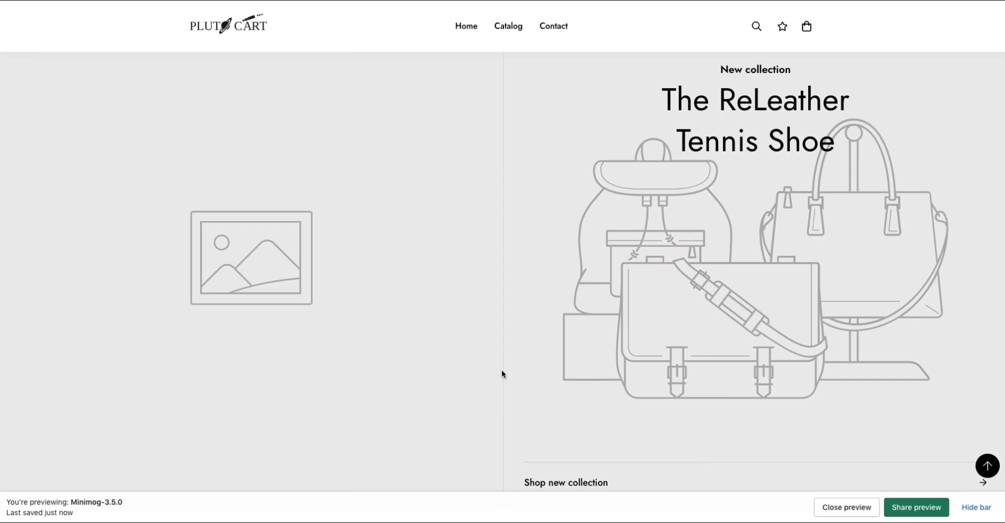
{"action": "scroll", "coordinate": [501, 372], "scroll_direction": "up", "scroll_amount": 2}
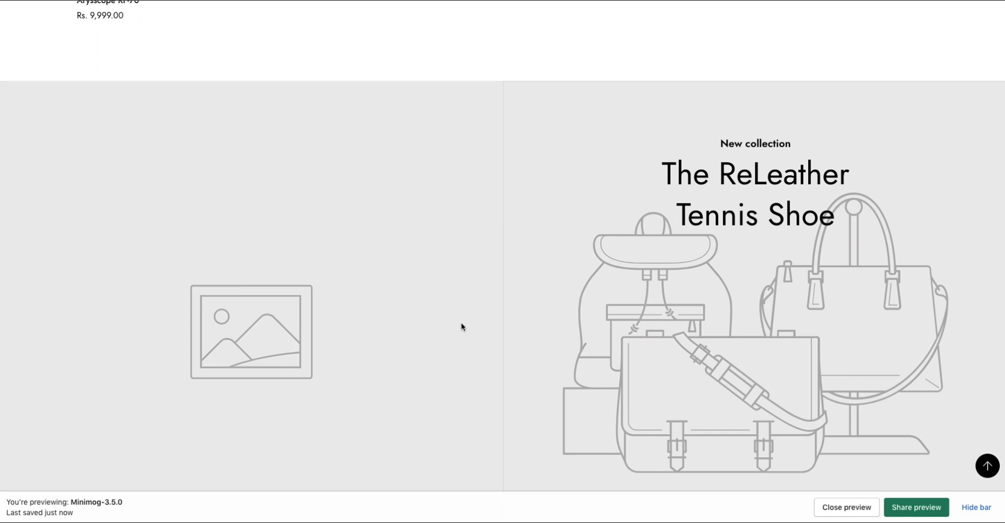
{"action": "scroll", "coordinate": [461, 327], "scroll_direction": "down", "scroll_amount": 2}
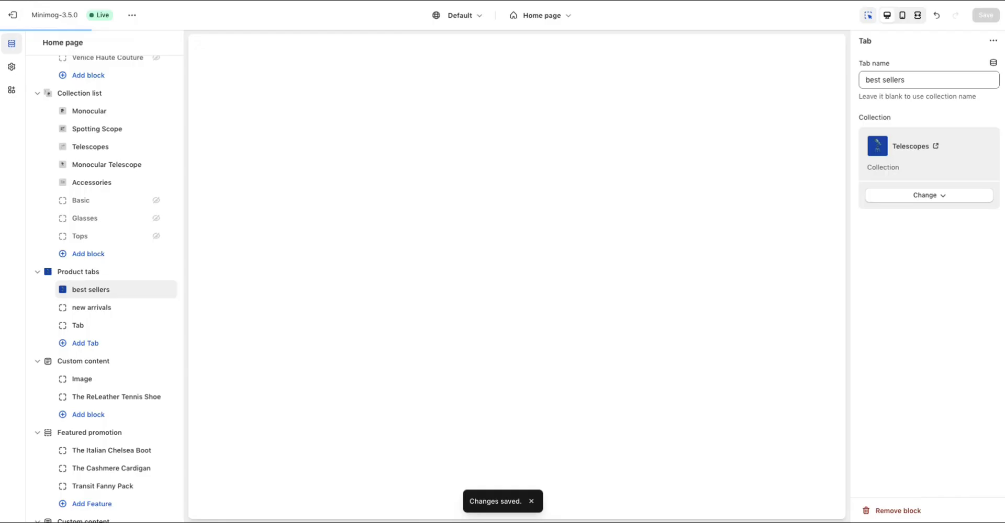
Switch to the theme editor, allow cookies in the page preview, and open the Product tabs section's settings
{"action": "scroll", "coordinate": [309, 310], "scroll_direction": "down", "scroll_amount": 4}
{"action": "scroll", "coordinate": [310, 314], "scroll_direction": "down", "scroll_amount": 10}
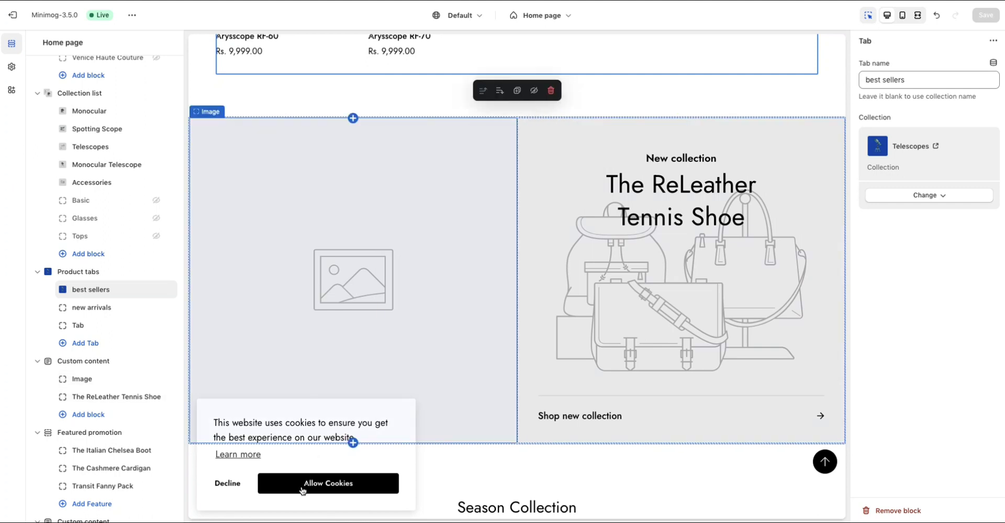
{"action": "left_click", "coordinate": [332, 488]}
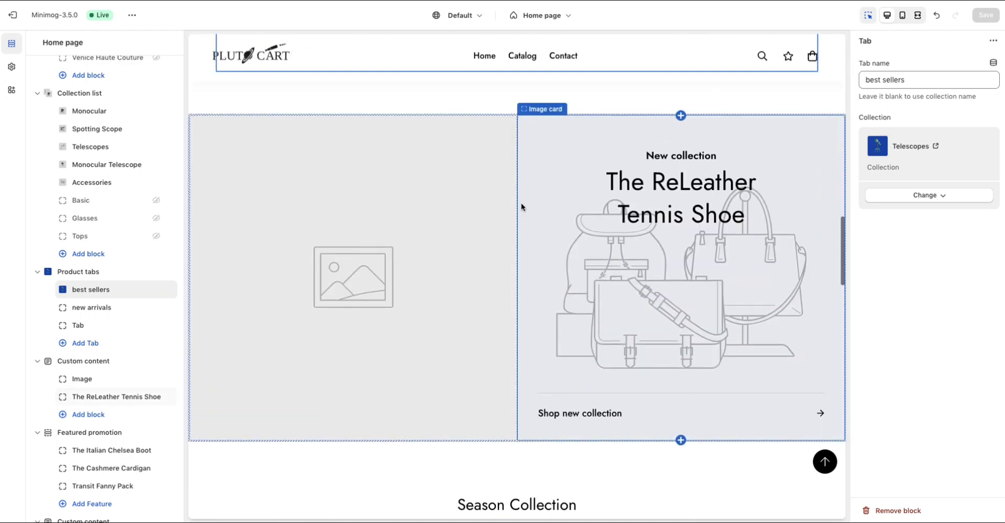
{"action": "scroll", "coordinate": [133, 231], "scroll_direction": "up", "scroll_amount": 1}
{"action": "mouse_move", "coordinate": [90, 289]}
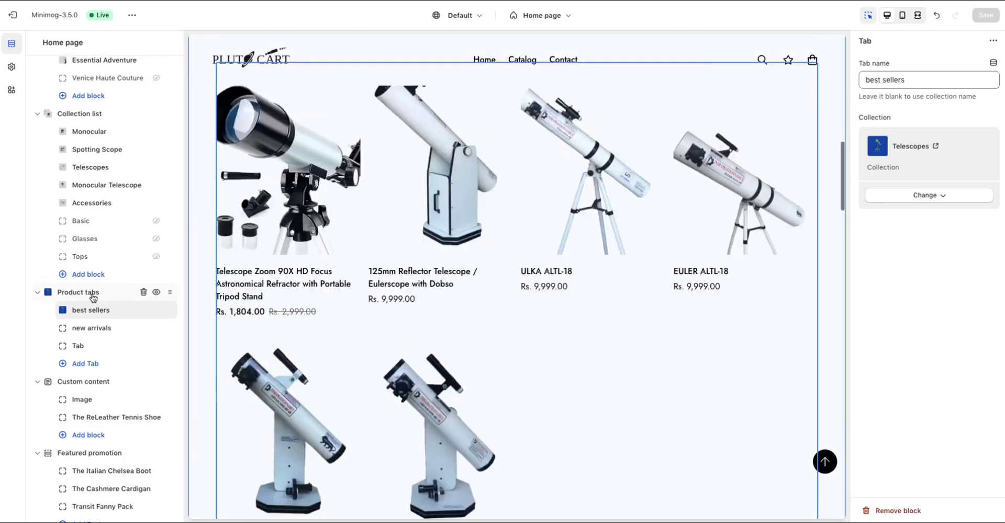
{"action": "left_click", "coordinate": [83, 292]}
{"action": "scroll", "coordinate": [92, 296], "scroll_direction": "down", "scroll_amount": 3}
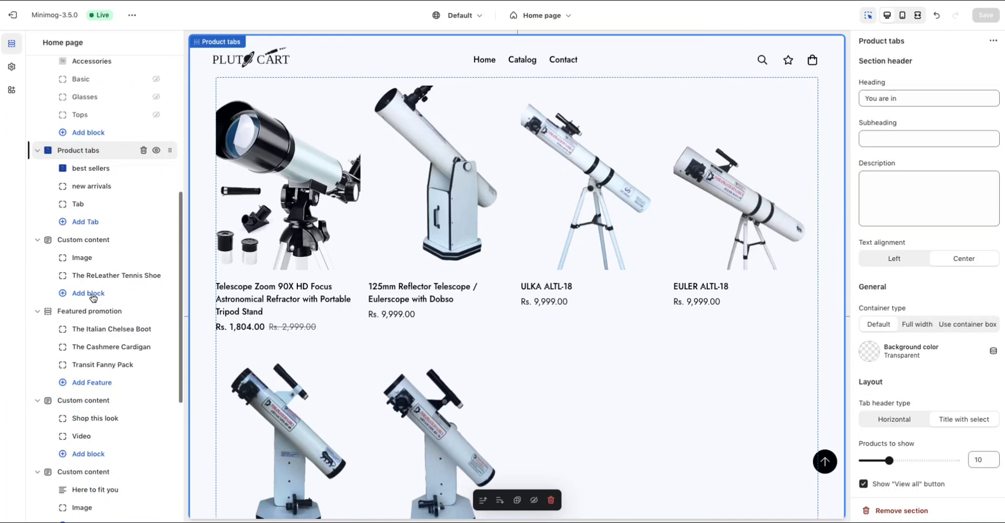
Try hiding the Custom content section below the product tabs, review the page without it, and show the section again
{"action": "left_click", "coordinate": [82, 235]}
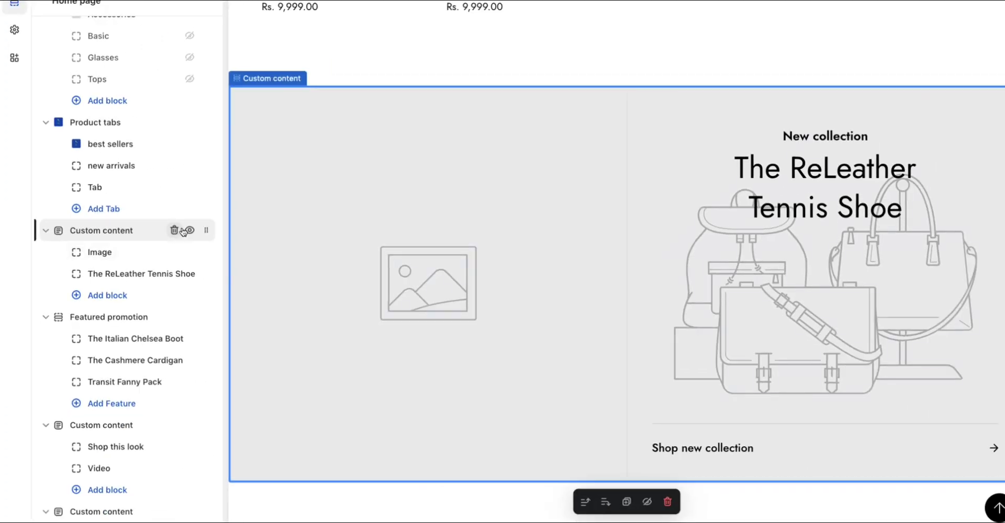
{"action": "left_click", "coordinate": [188, 230]}
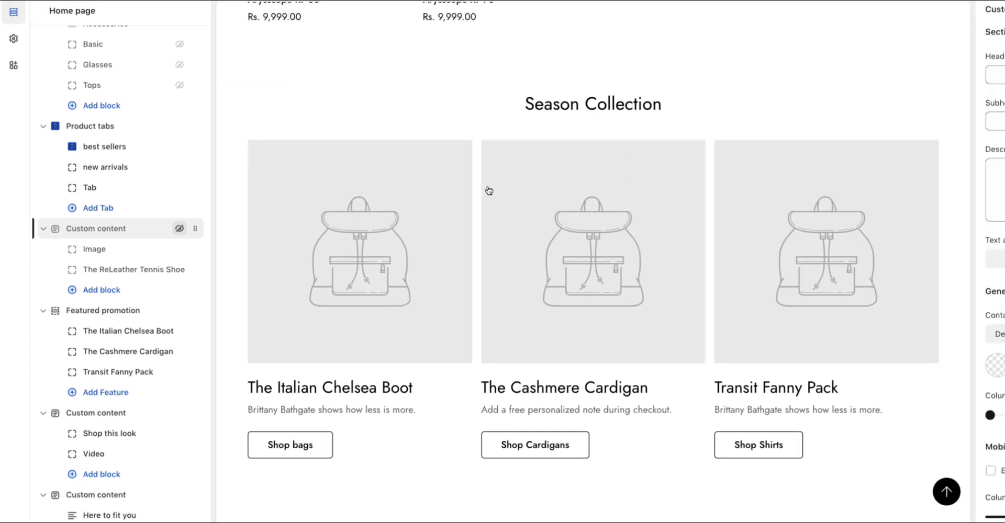
{"action": "scroll", "coordinate": [489, 190], "scroll_direction": "up", "scroll_amount": 10}
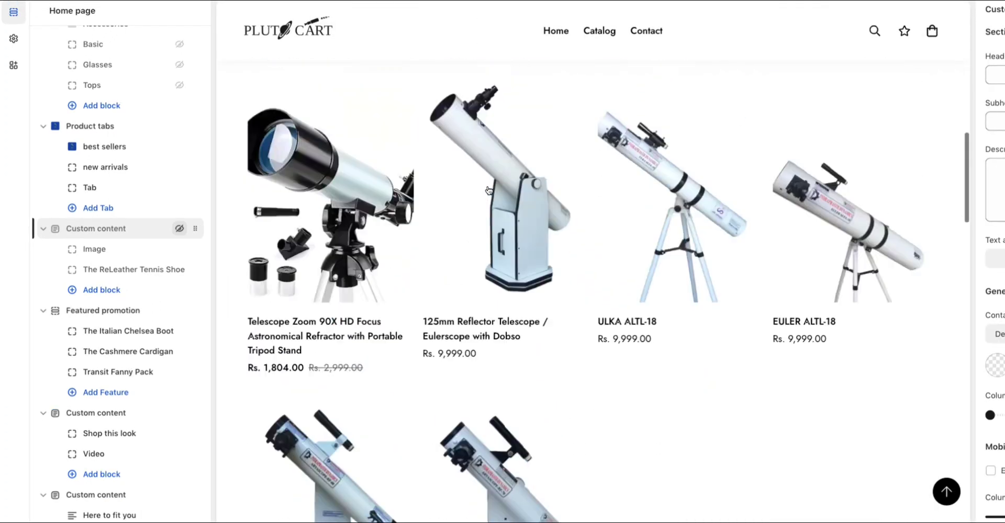
{"action": "scroll", "coordinate": [489, 190], "scroll_direction": "up", "scroll_amount": 5}
{"action": "scroll", "coordinate": [488, 329], "scroll_direction": "down", "scroll_amount": 4}
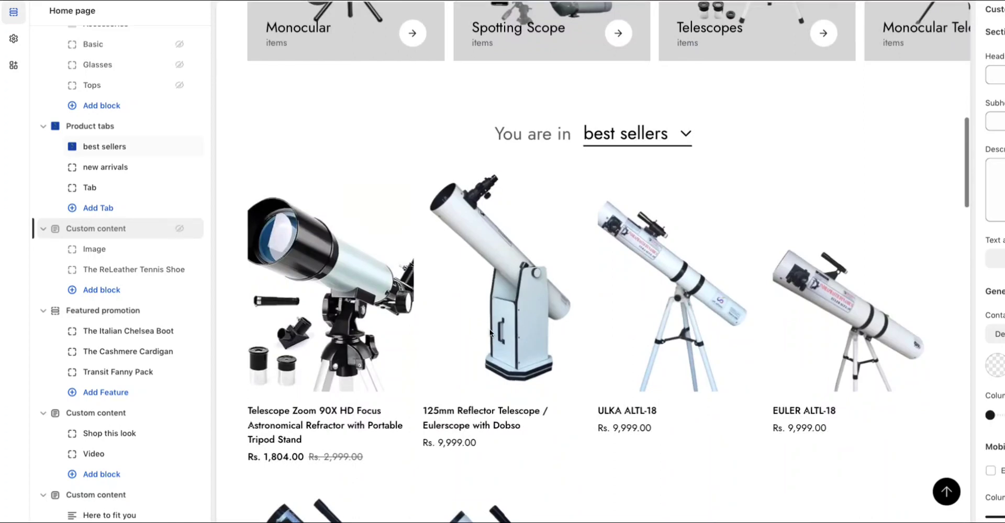
{"action": "scroll", "coordinate": [489, 329], "scroll_direction": "down", "scroll_amount": 8}
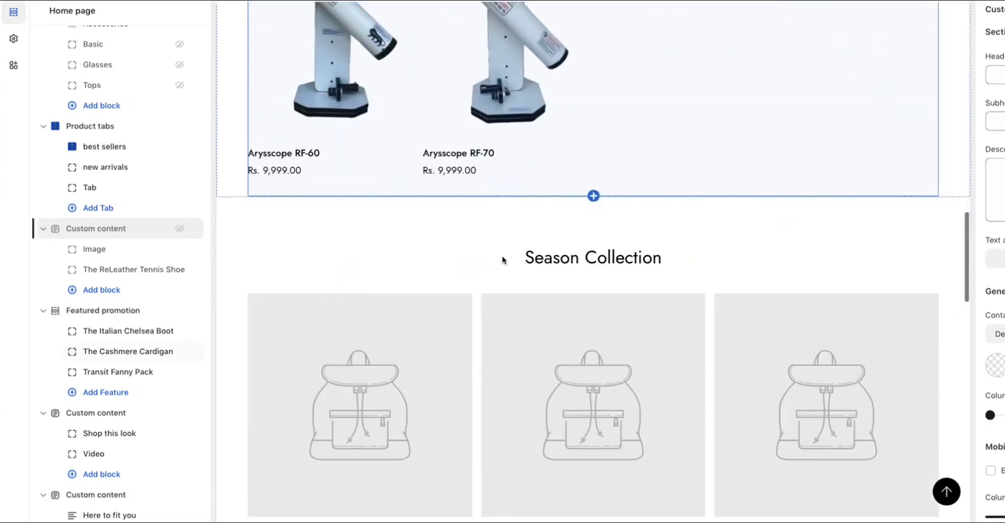
{"action": "left_click", "coordinate": [179, 230]}
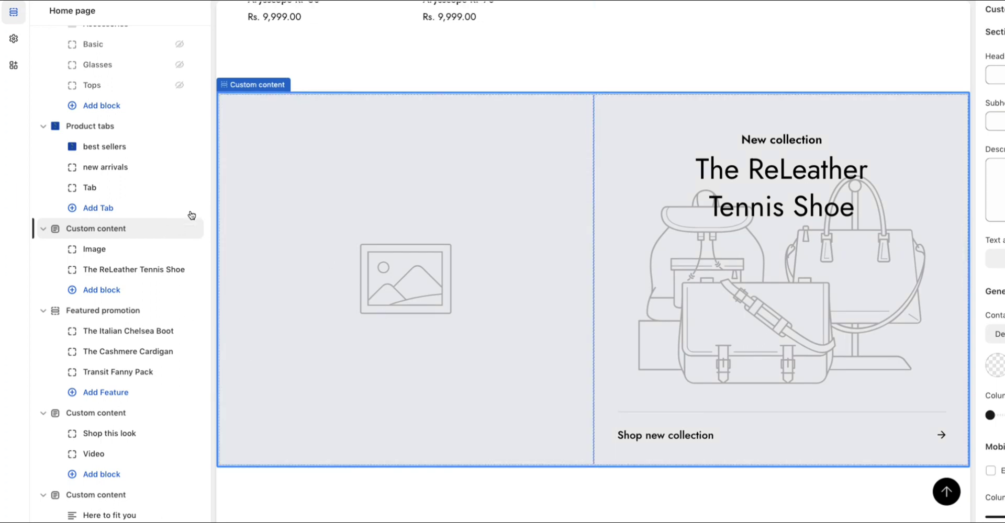
{"action": "mouse_move", "coordinate": [180, 239]}
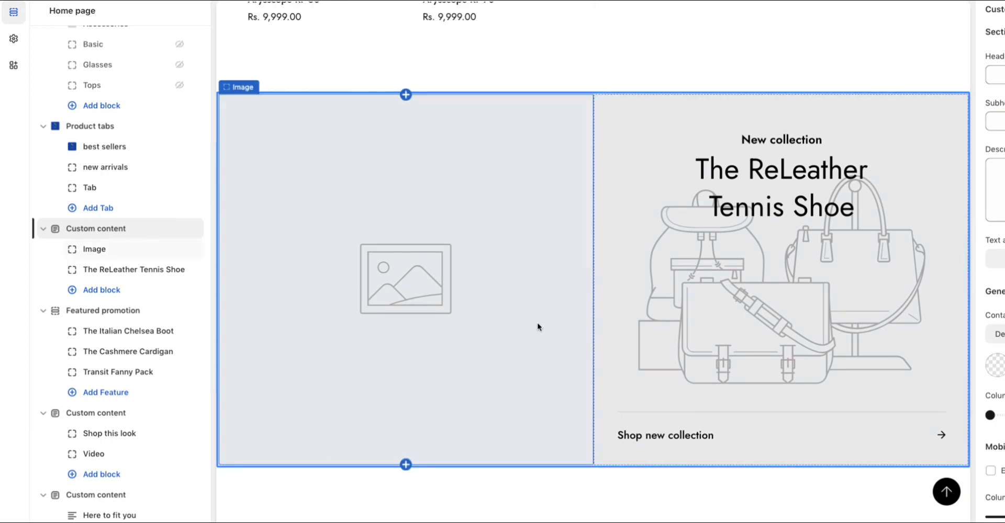
Set the image of The Italian Chelsea Boot feature in the Season Collection to the store library's 2_e2278698 monocular PNG
{"action": "scroll", "coordinate": [537, 323], "scroll_direction": "down", "scroll_amount": 9}
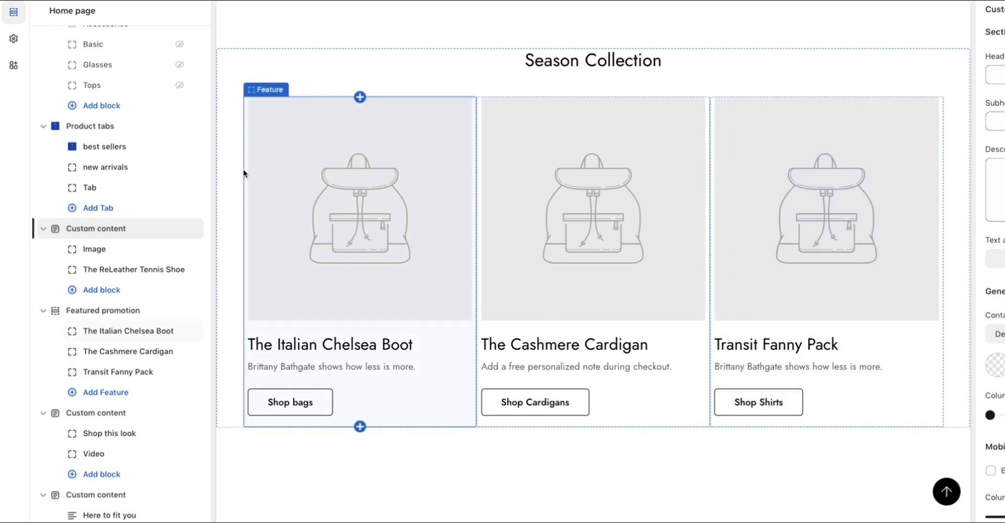
{"action": "left_click", "coordinate": [111, 312]}
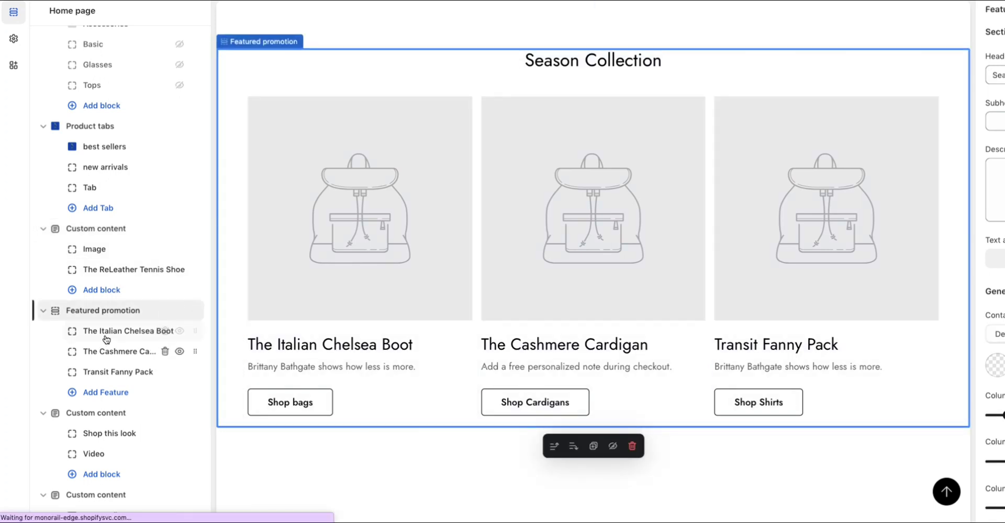
{"action": "left_click", "coordinate": [105, 335]}
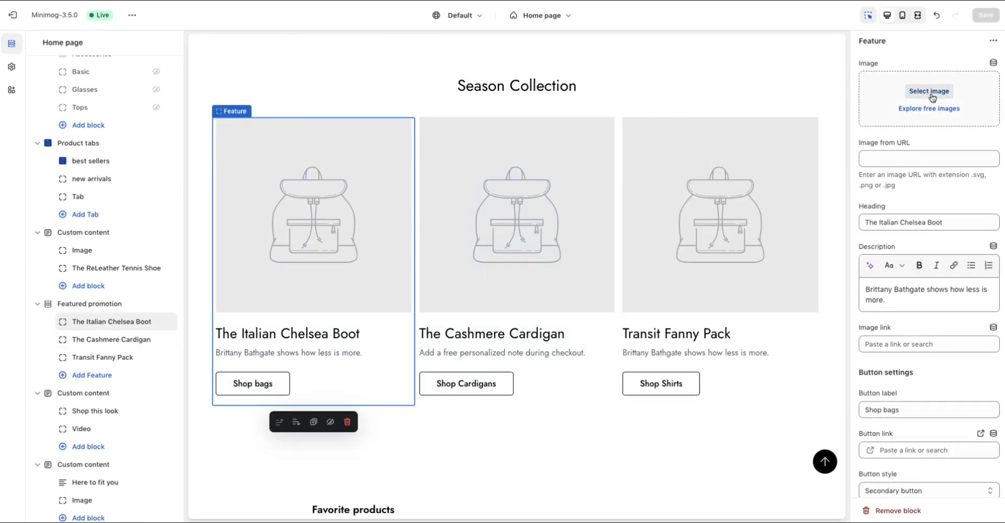
{"action": "left_click", "coordinate": [936, 98]}
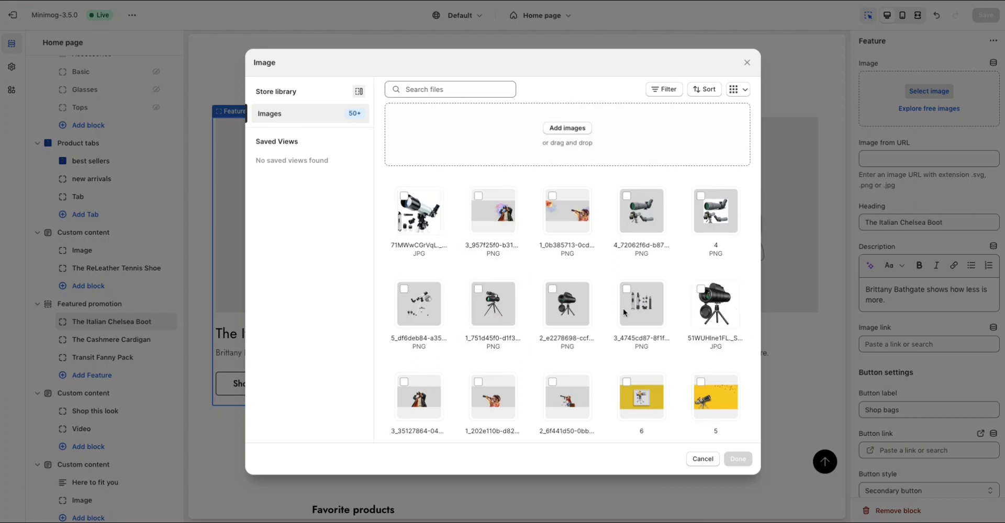
{"action": "left_click", "coordinate": [574, 307]}
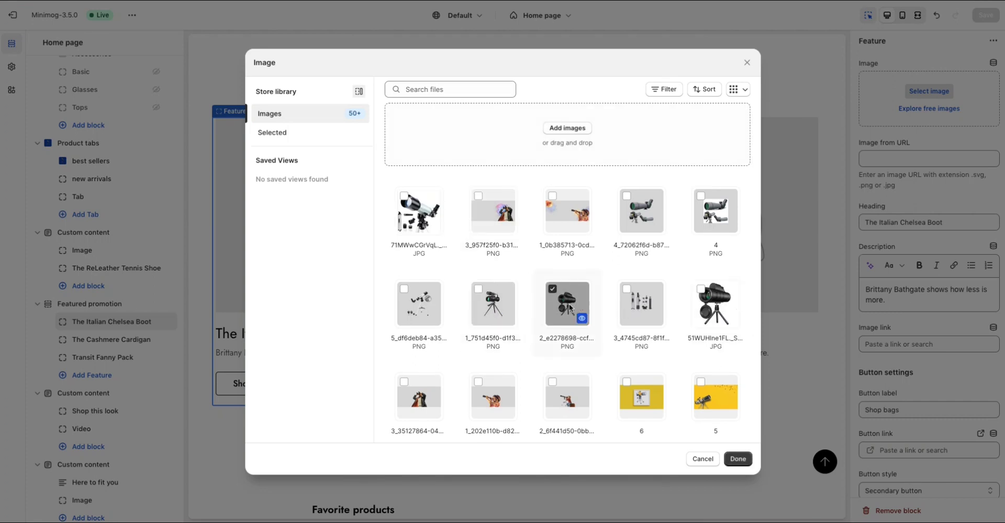
{"action": "left_click", "coordinate": [735, 460]}
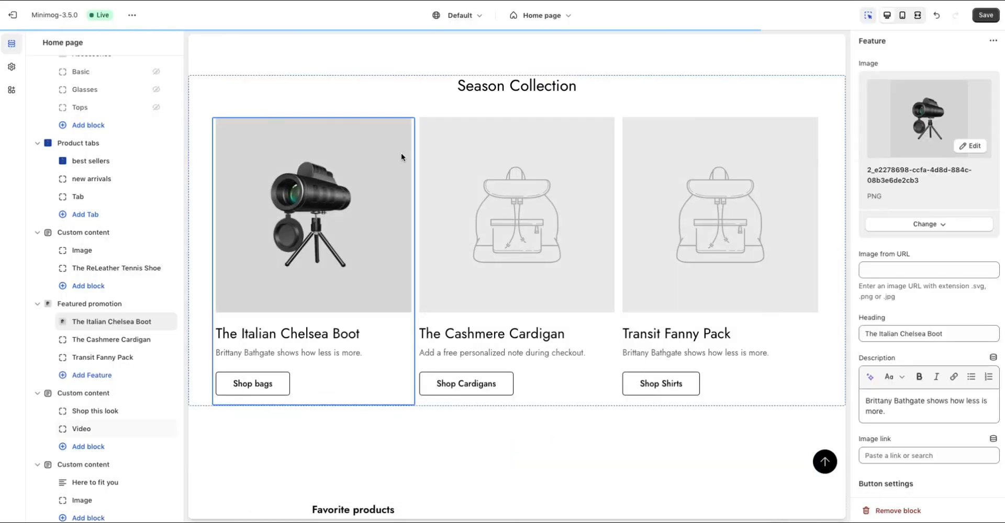
Set the image of The Cashmere Cardigan feature to the store library's 1_751d45f0 PNG
{"action": "left_click", "coordinate": [524, 184]}
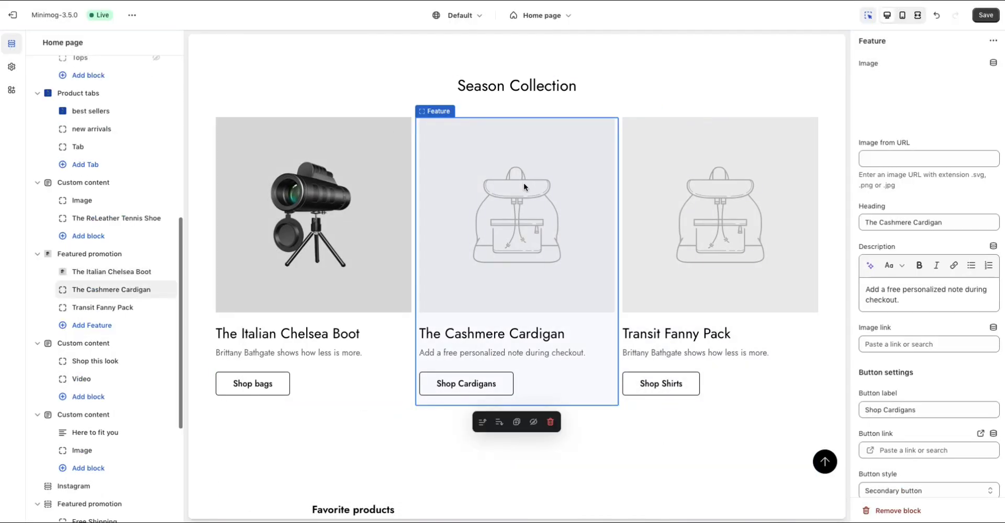
{"action": "left_click", "coordinate": [919, 94]}
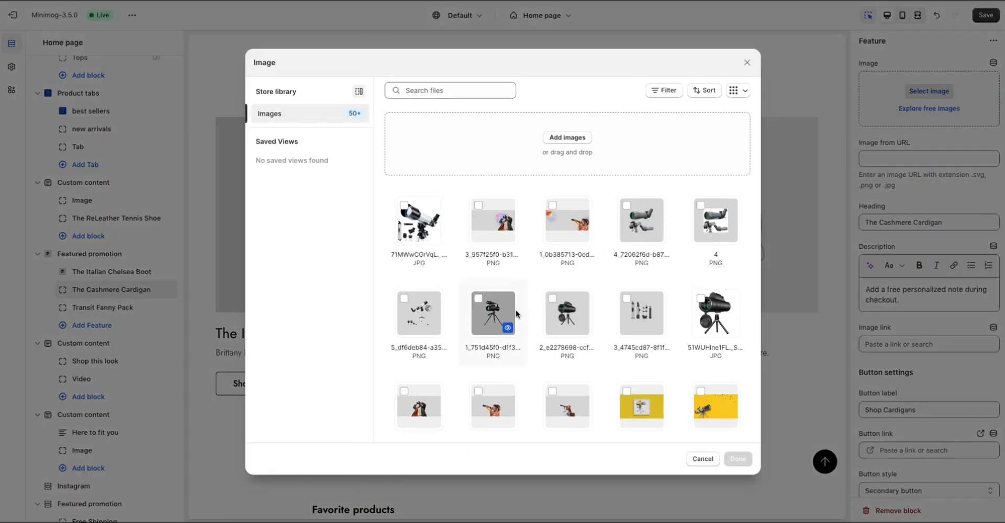
{"action": "left_click", "coordinate": [497, 314]}
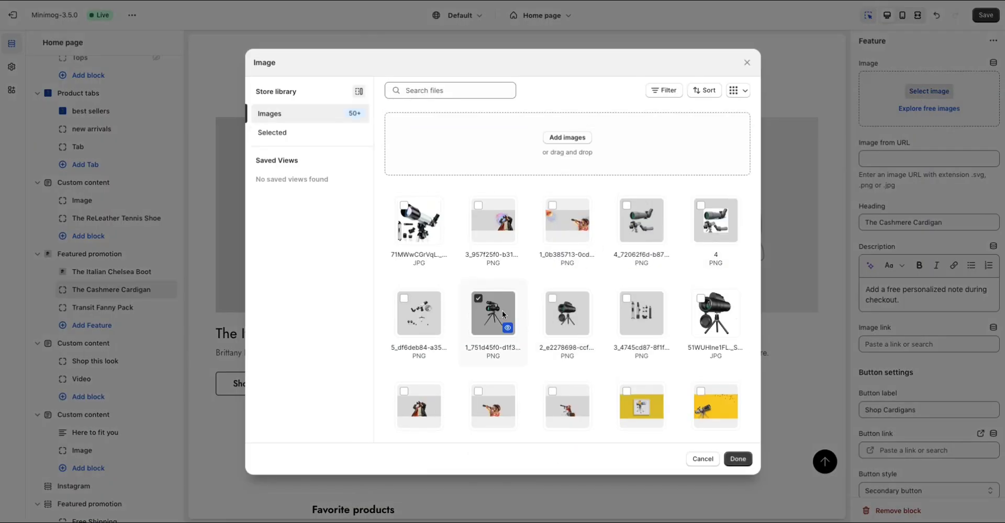
{"action": "left_click", "coordinate": [736, 459]}
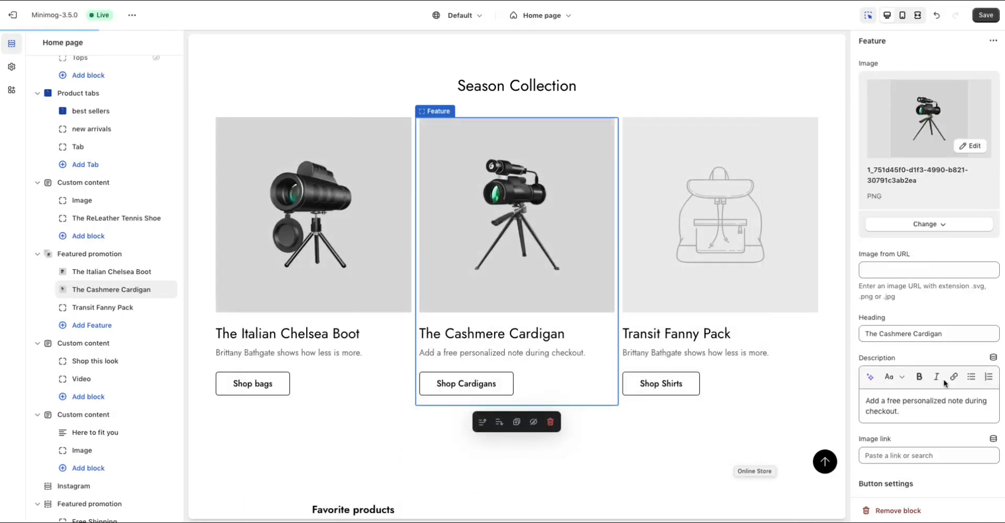
Set the image of the Transit Fanny Pack feature to the store library's 5_df6deb84 telescope PNG and save the theme
{"action": "scroll", "coordinate": [945, 382], "scroll_direction": "down", "scroll_amount": 3}
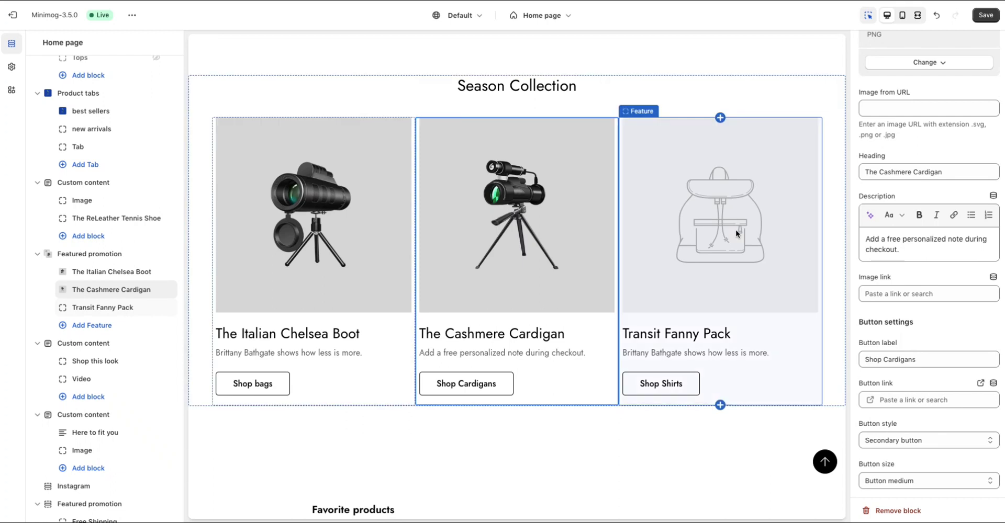
{"action": "left_click", "coordinate": [696, 213]}
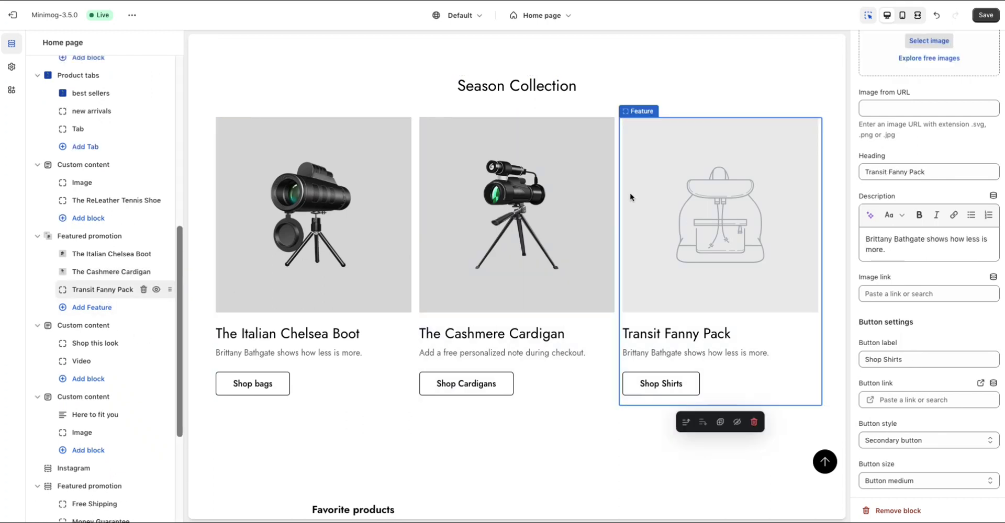
{"action": "left_click", "coordinate": [926, 48]}
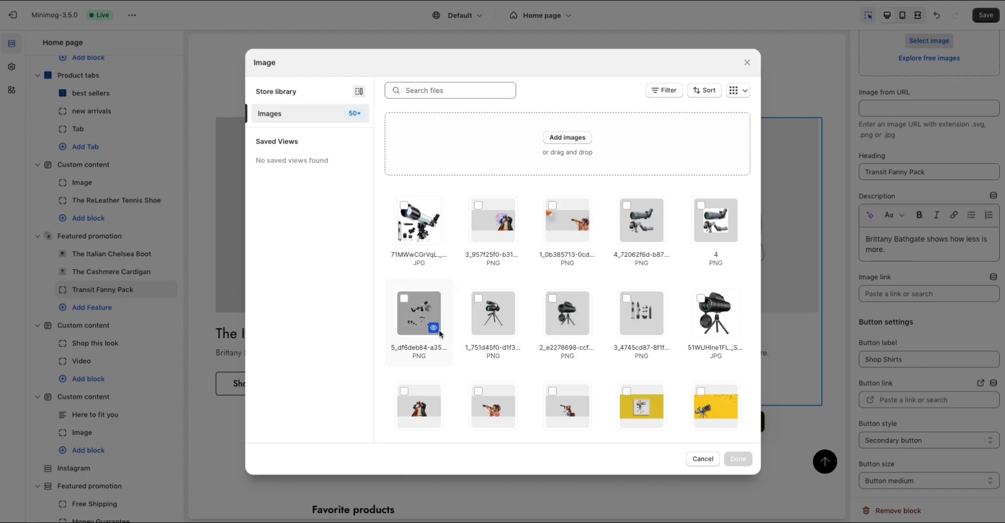
{"action": "left_click", "coordinate": [414, 323]}
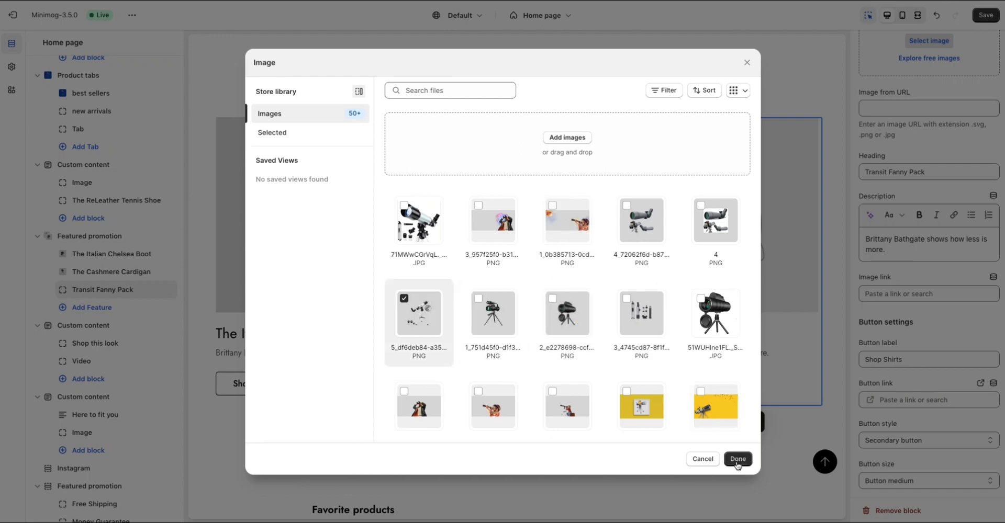
{"action": "left_click", "coordinate": [737, 459]}
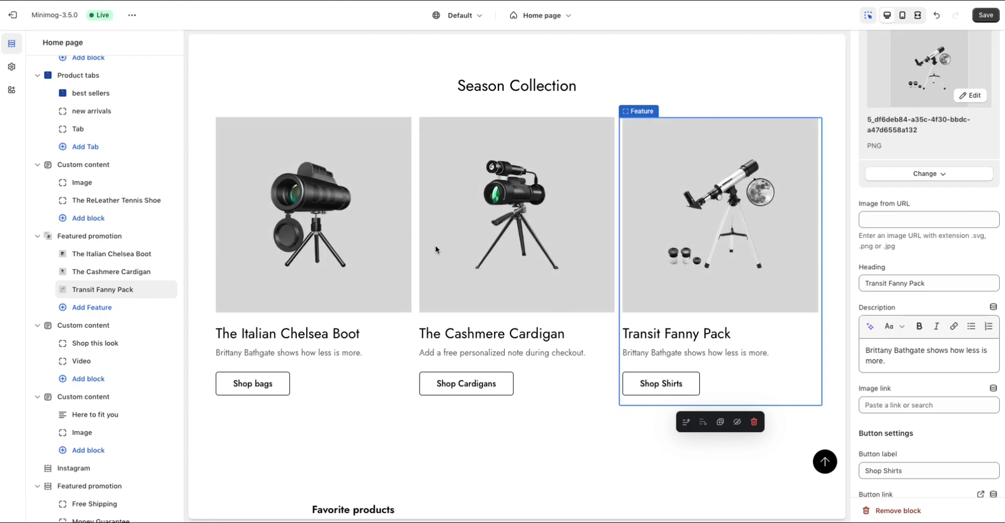
{"action": "left_click", "coordinate": [982, 16]}
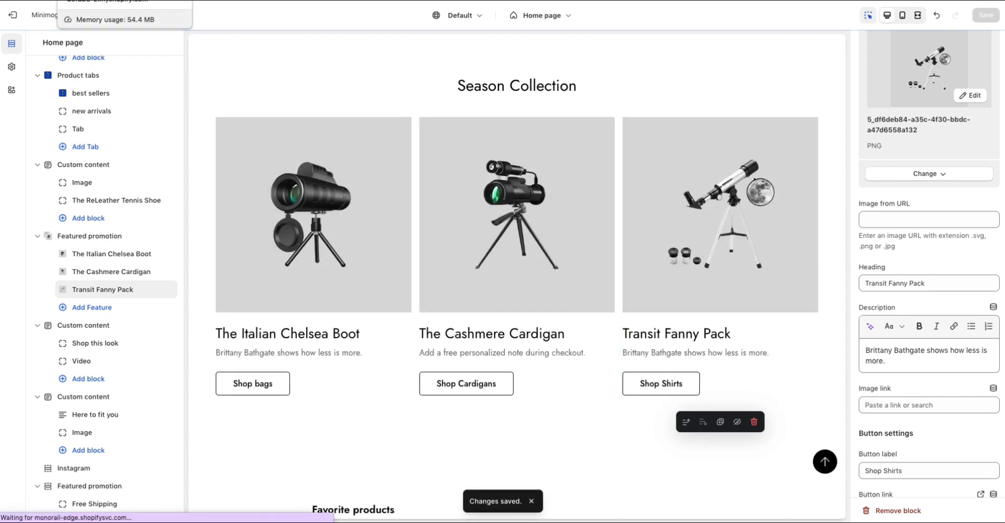
Switch the page preview to mobile size and open the Slideshow section's mobile settings
{"action": "left_click", "coordinate": [902, 17]}
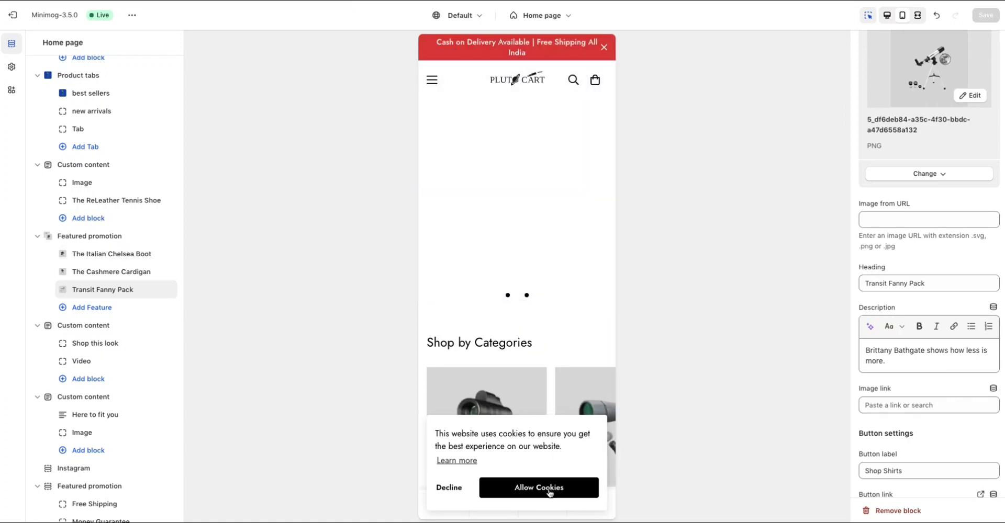
{"action": "left_click", "coordinate": [583, 479]}
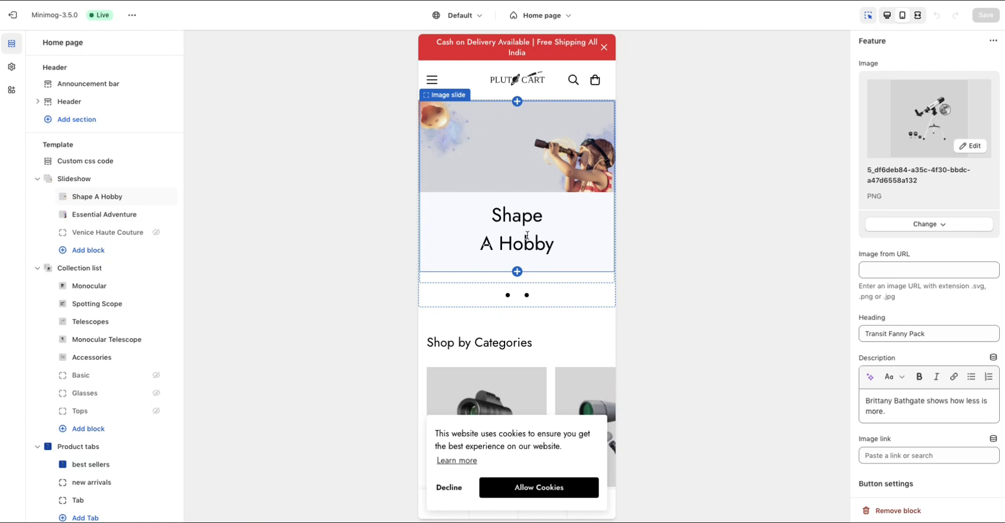
{"action": "left_click", "coordinate": [524, 293]}
{"action": "scroll", "coordinate": [864, 430], "scroll_direction": "down", "scroll_amount": 2}
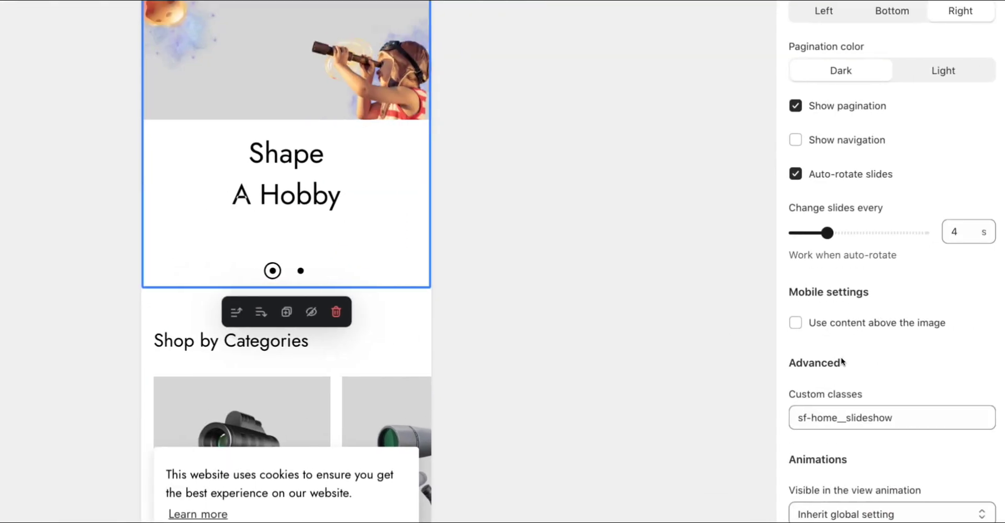
Try the slideshow's mobile option to use content above the image, switching it on and off to compare the layouts
{"action": "left_click", "coordinate": [796, 323]}
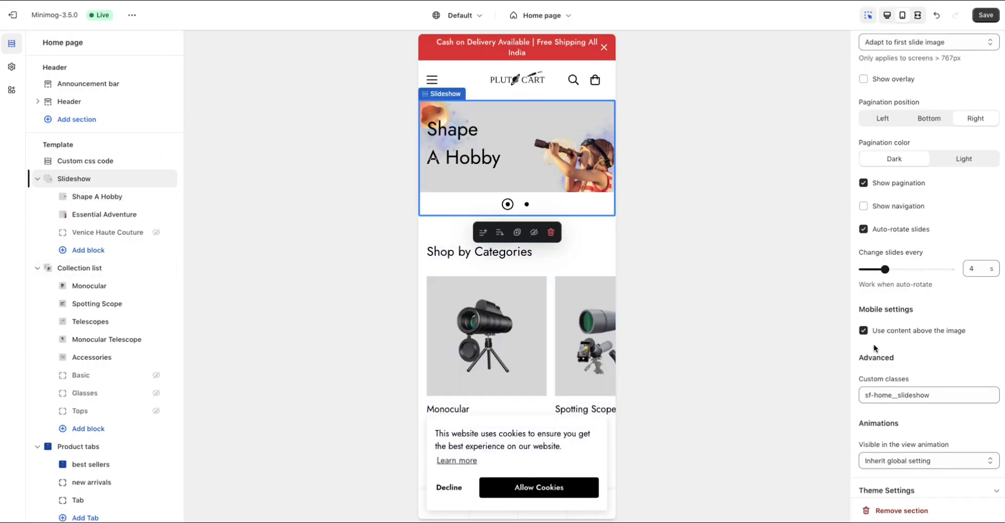
{"action": "left_click", "coordinate": [863, 331]}
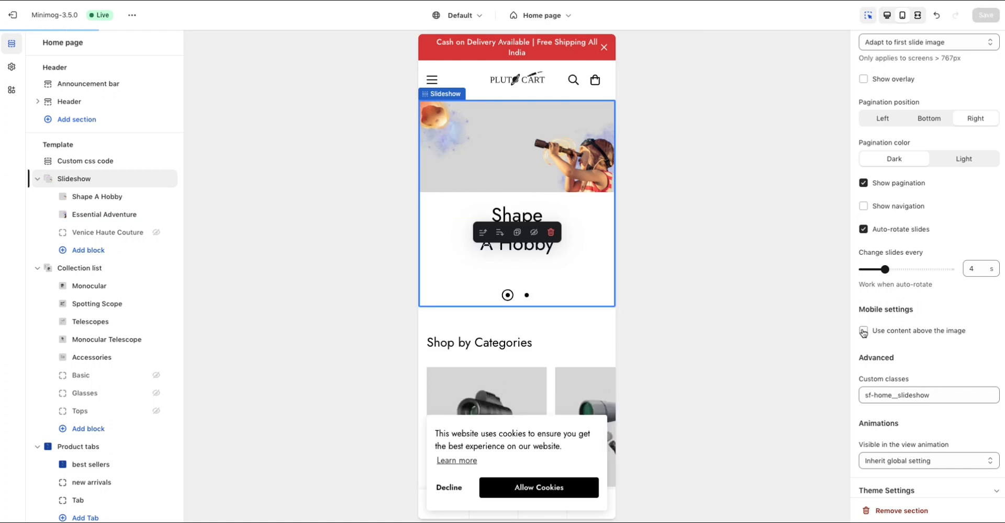
{"action": "left_click", "coordinate": [862, 331]}
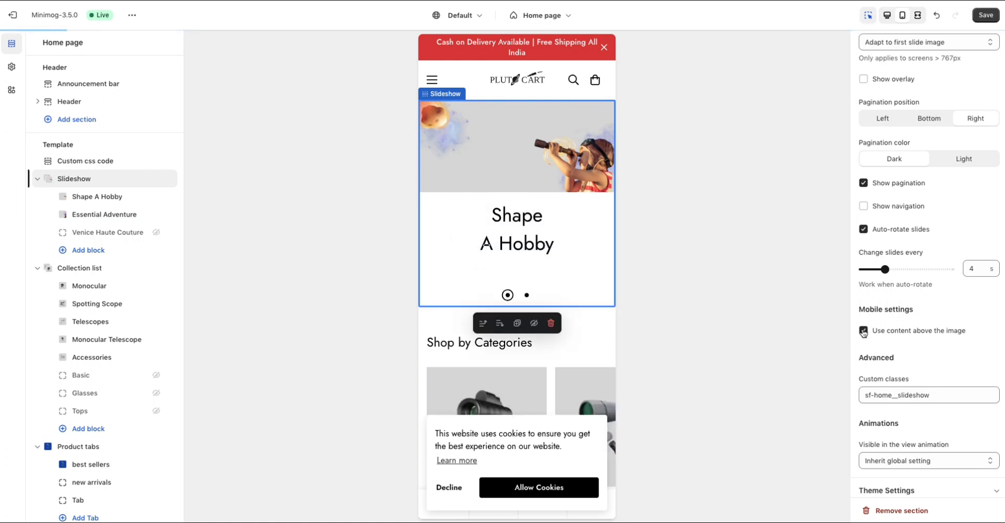
{"action": "left_click", "coordinate": [863, 332]}
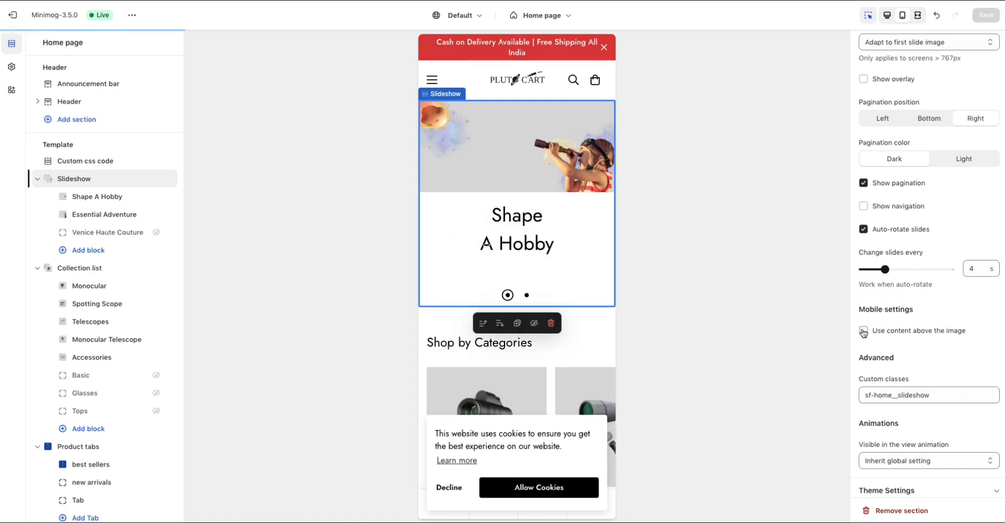
{"action": "scroll", "coordinate": [916, 390], "scroll_direction": "down", "scroll_amount": 3}
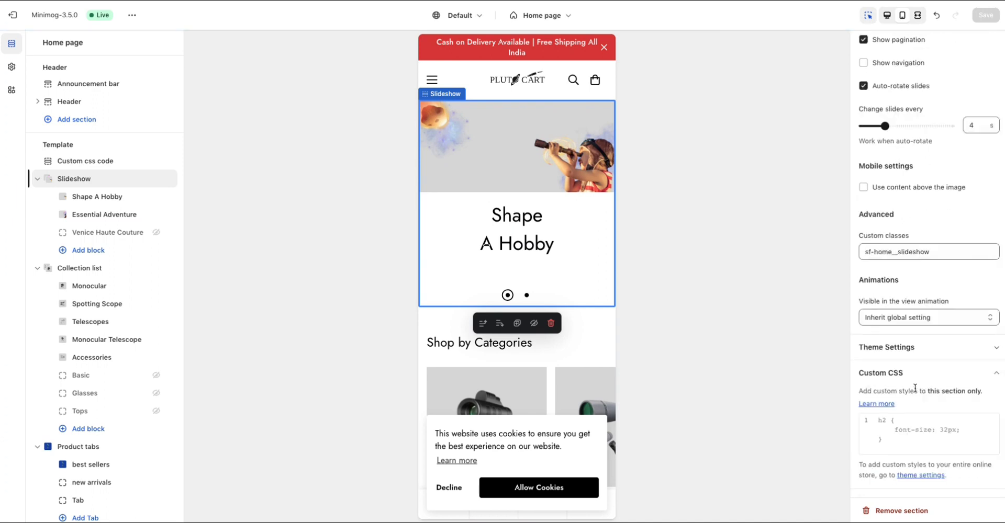
{"action": "scroll", "coordinate": [915, 388], "scroll_direction": "up", "scroll_amount": 5}
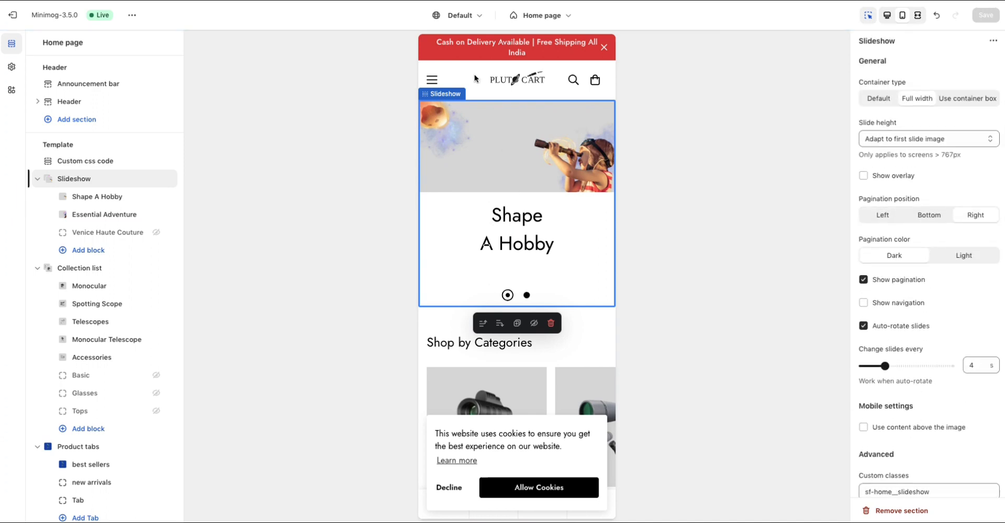
Try adding a button labelled "Explore" to the Shape A Hobby slide
{"action": "left_click", "coordinate": [92, 199]}
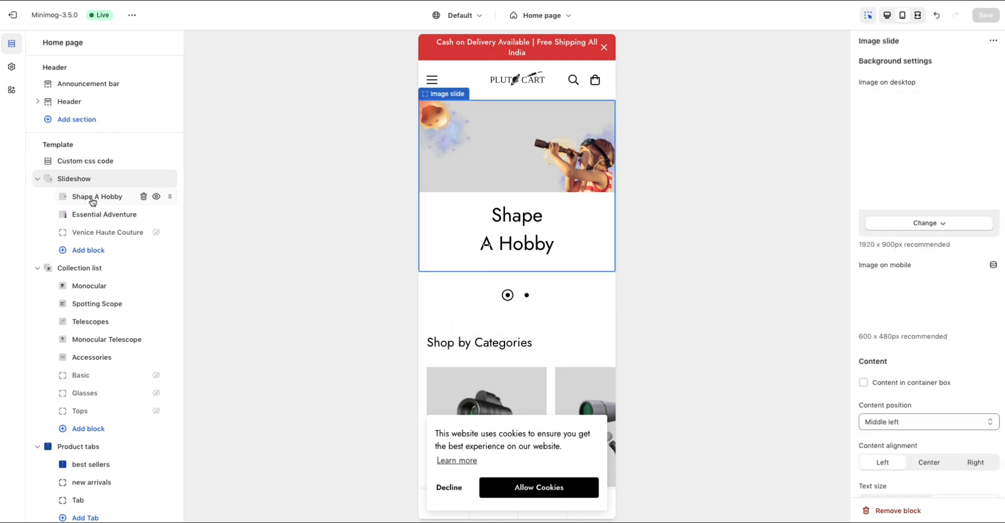
{"action": "scroll", "coordinate": [921, 363], "scroll_direction": "down", "scroll_amount": 2}
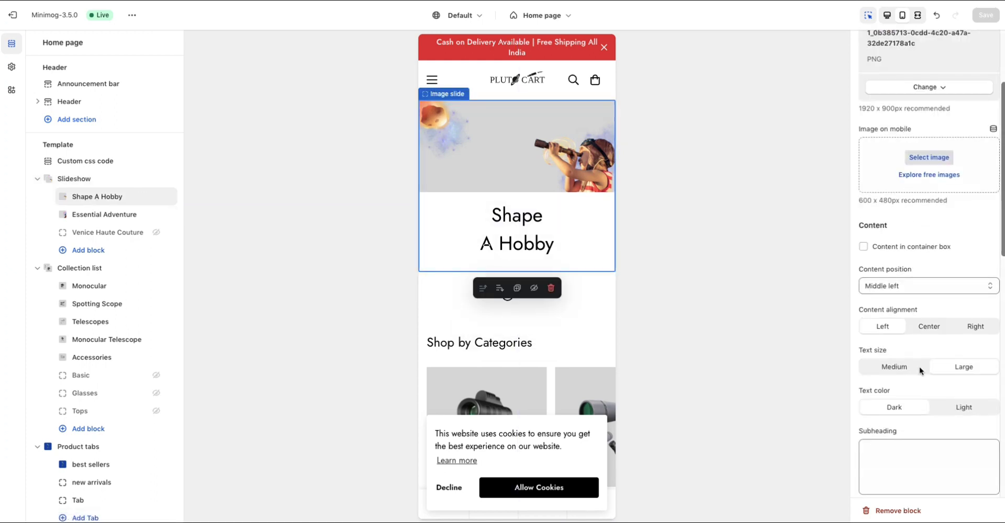
{"action": "scroll", "coordinate": [918, 366], "scroll_direction": "down", "scroll_amount": 7}
{"action": "scroll", "coordinate": [919, 366], "scroll_direction": "down", "scroll_amount": 1}
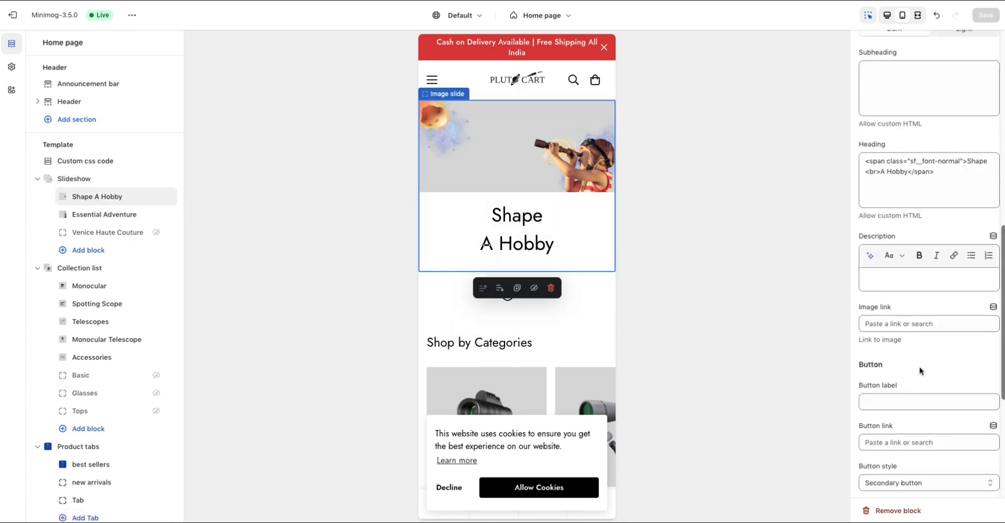
{"action": "left_click", "coordinate": [891, 385]}
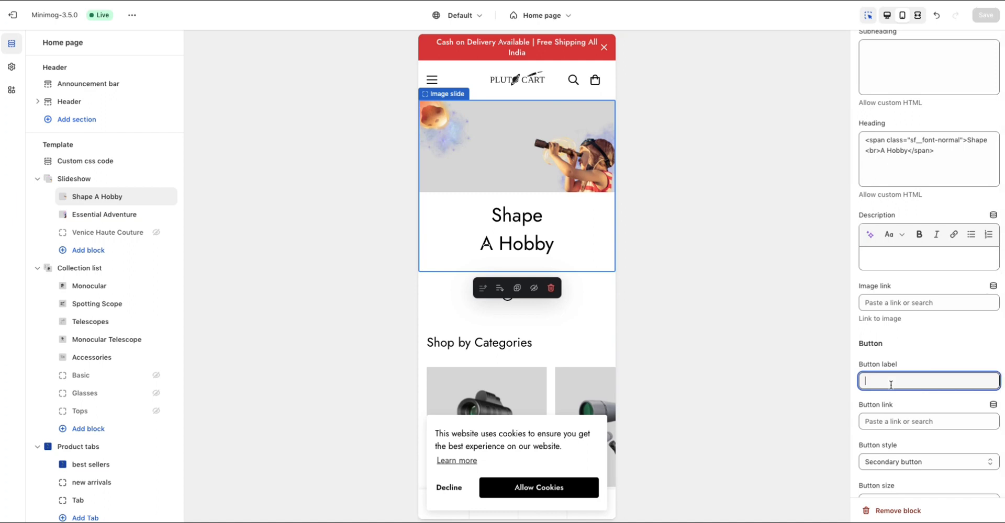
{"action": "type", "text": "Explore"}
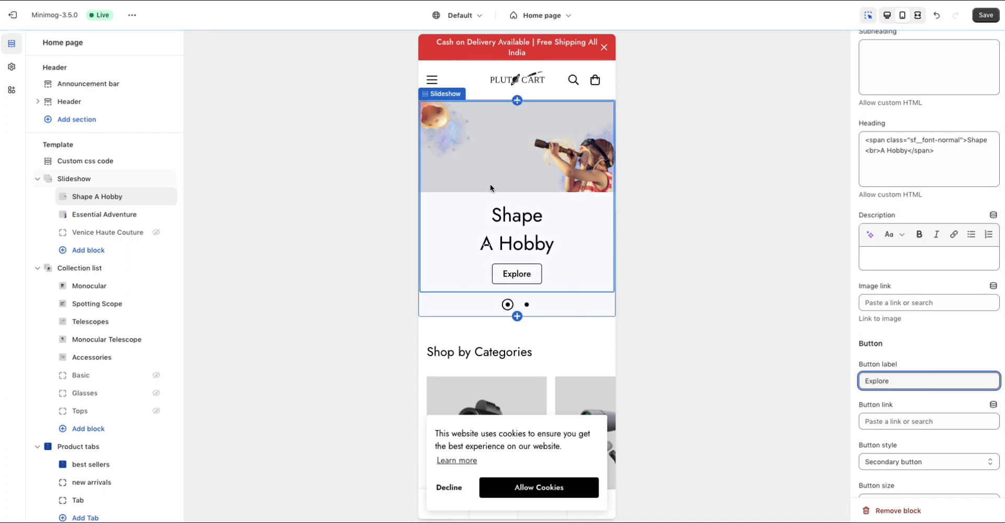
Try the Underline, Primary and Secondary styles on the slide's Explore button, and set its style to White button
{"action": "scroll", "coordinate": [918, 369], "scroll_direction": "down", "scroll_amount": 3}
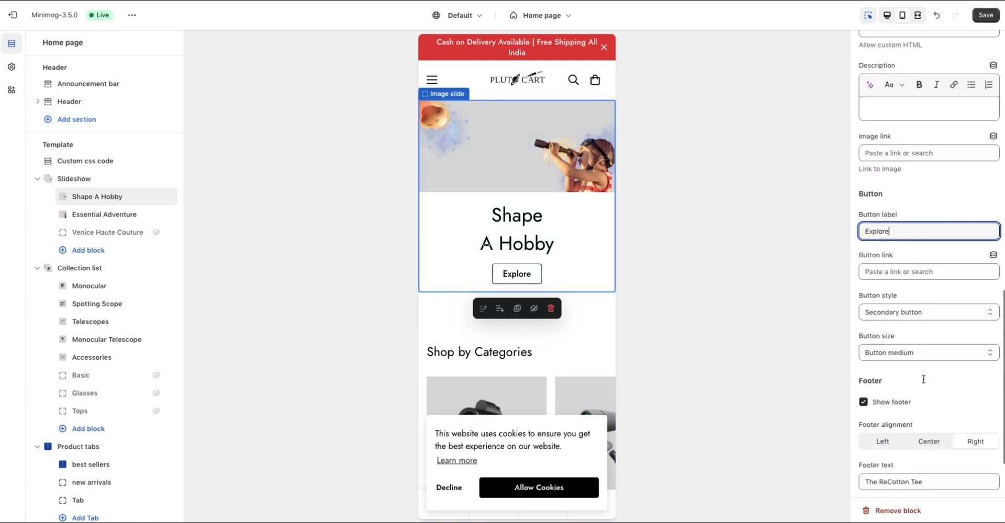
{"action": "left_click", "coordinate": [896, 311]}
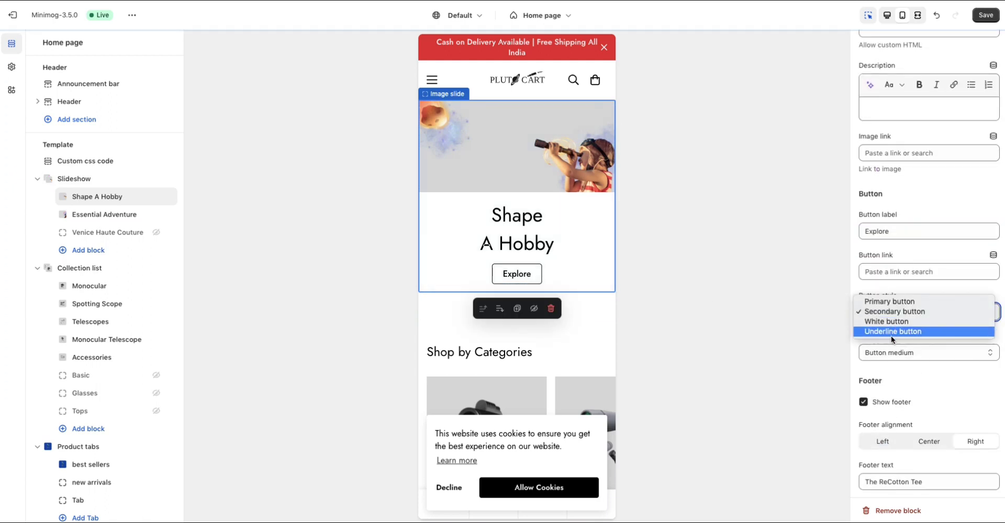
{"action": "left_click", "coordinate": [906, 330]}
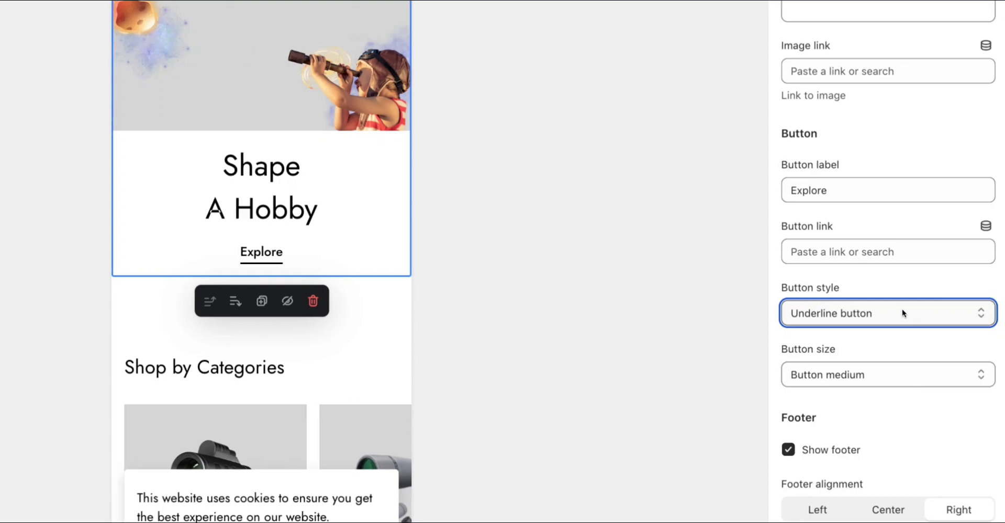
{"action": "left_click", "coordinate": [902, 313]}
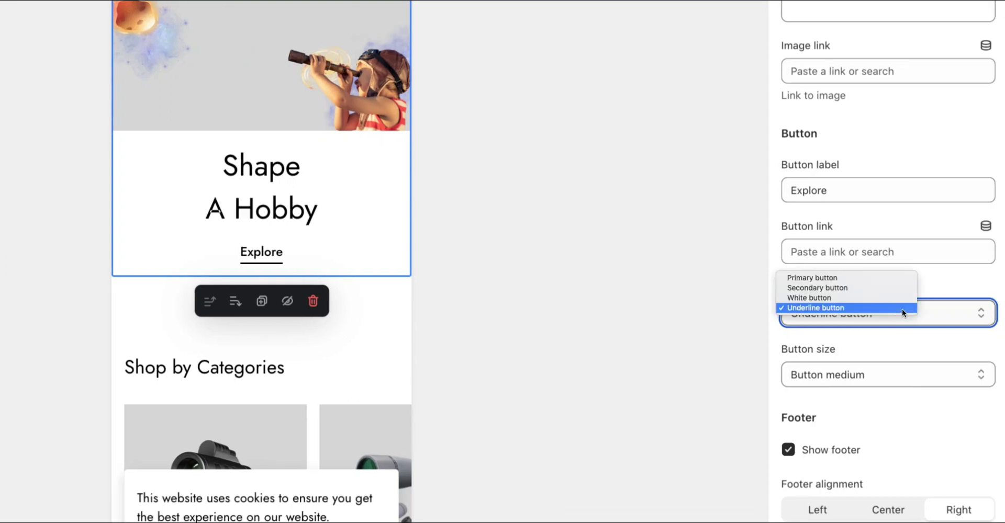
{"action": "left_click", "coordinate": [877, 278]}
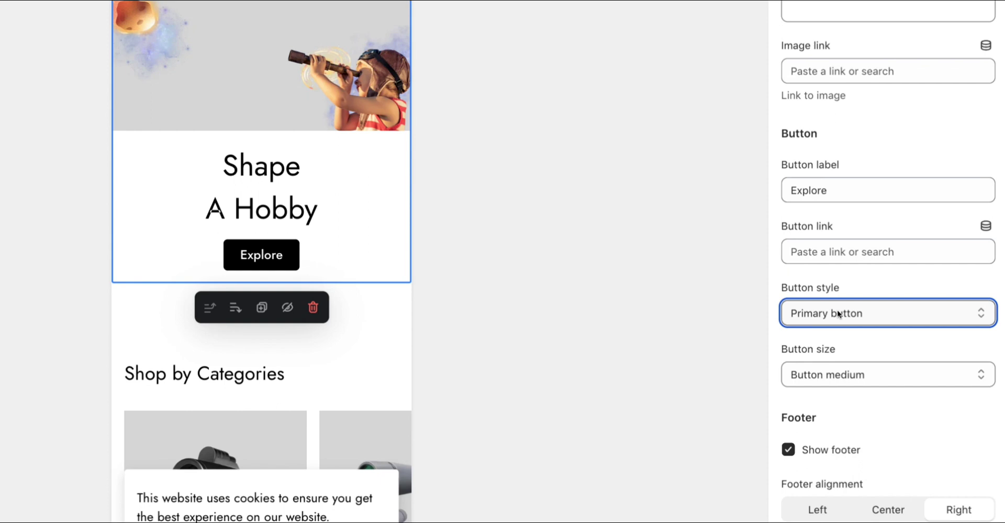
{"action": "left_click", "coordinate": [837, 313]}
{"action": "left_click", "coordinate": [827, 319]}
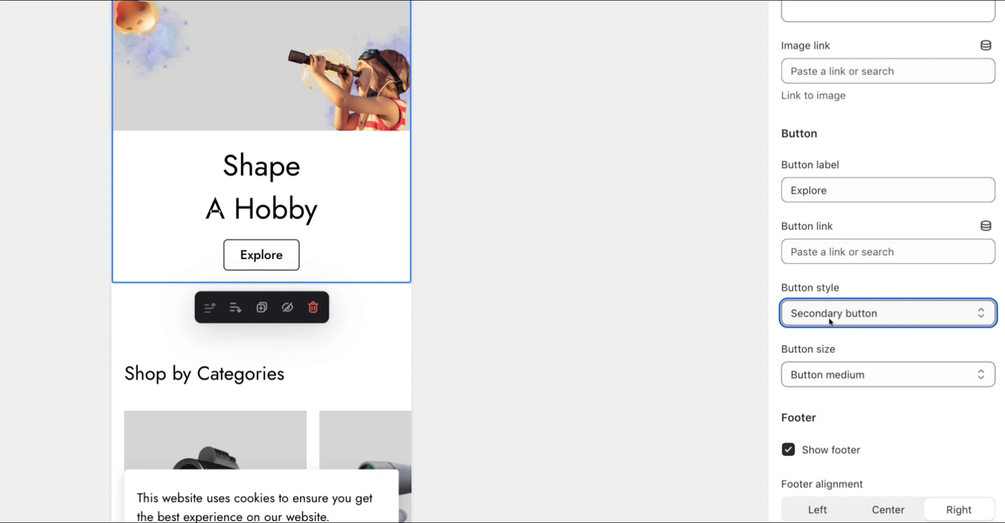
{"action": "left_click", "coordinate": [828, 318]}
{"action": "left_click", "coordinate": [826, 318]}
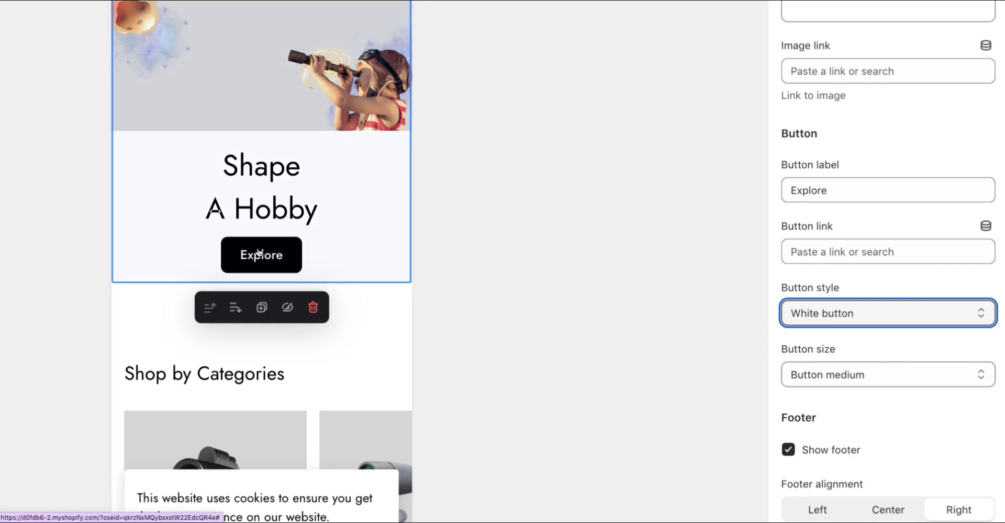
{"action": "left_click", "coordinate": [803, 314]}
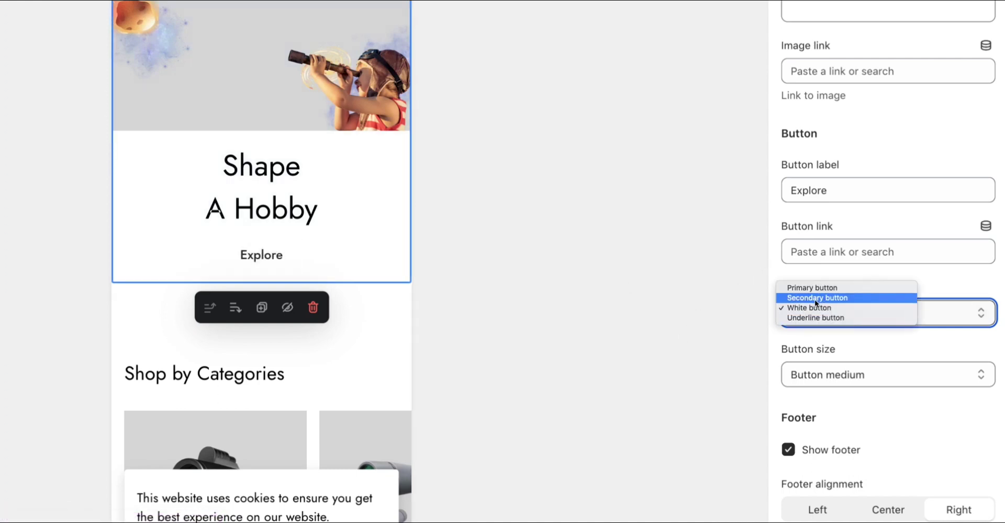
Clear the button label of the Shape A Hobby slide and save the theme
{"action": "double_click", "coordinate": [828, 191]}
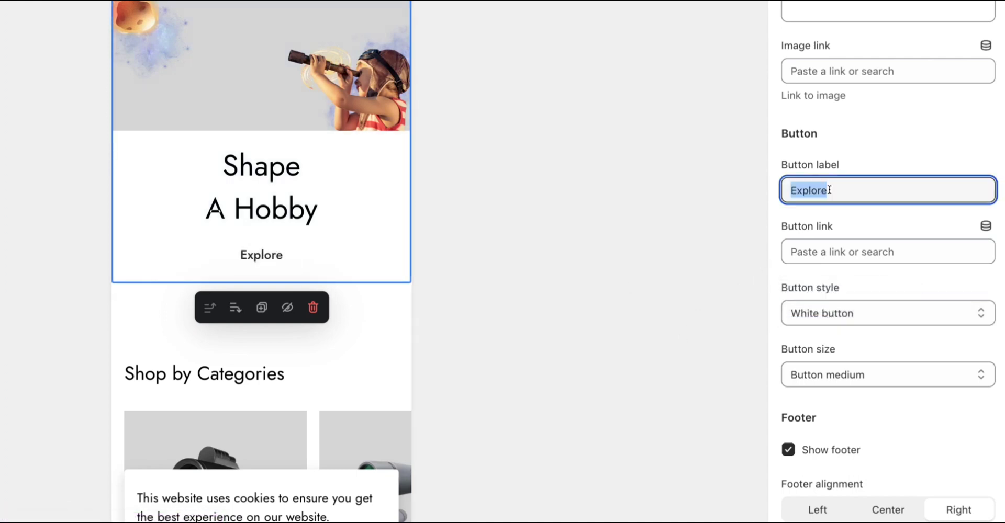
{"action": "key", "text": "BackSpace"}
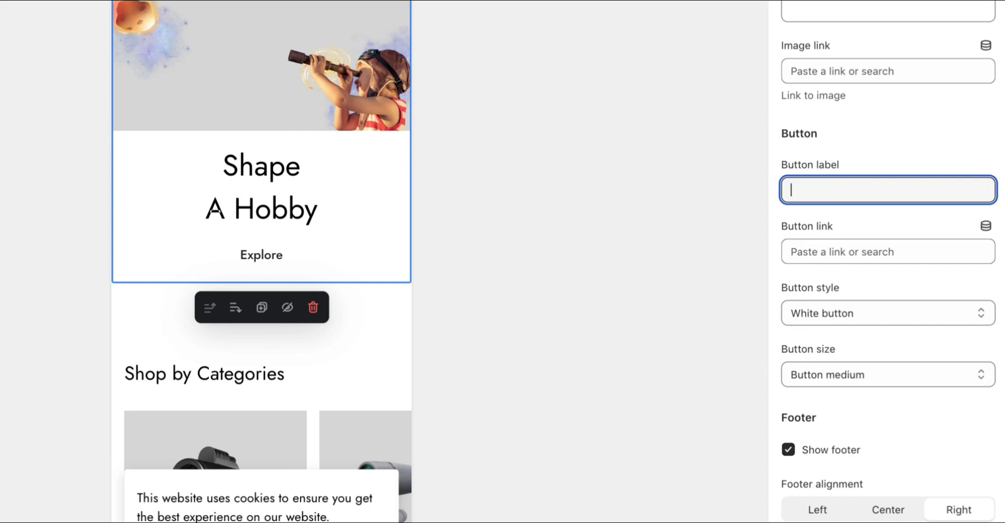
{"action": "left_click", "coordinate": [601, 277]}
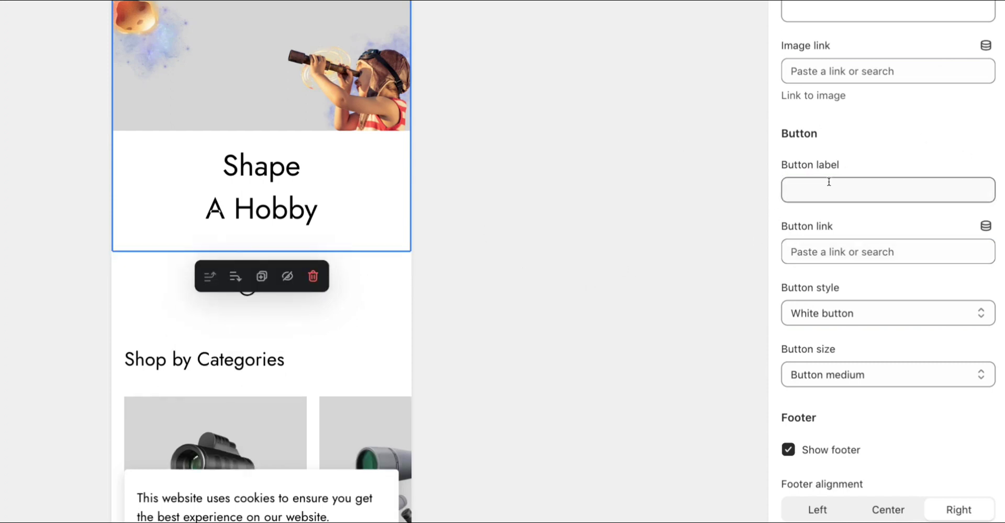
{"action": "scroll", "coordinate": [807, 231], "scroll_direction": "up", "scroll_amount": 15}
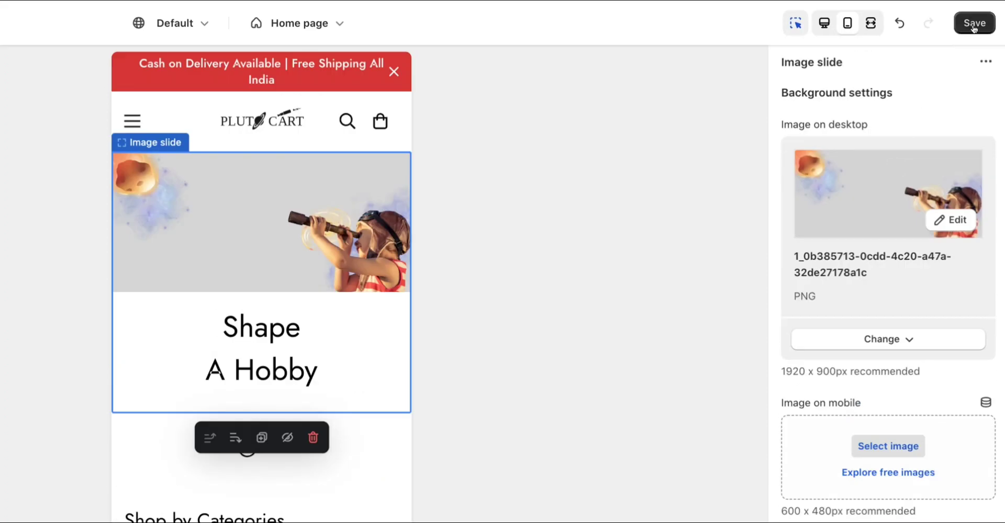
{"action": "left_click", "coordinate": [972, 26]}
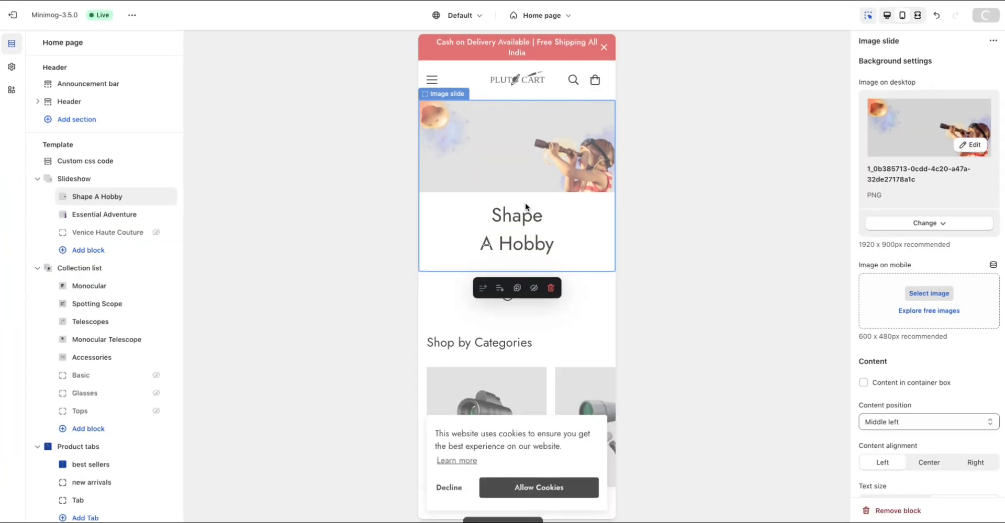
Page through all the collections in the Shop by Categories carousel of the mobile preview
{"action": "scroll", "coordinate": [522, 369], "scroll_direction": "down", "scroll_amount": 5}
{"action": "scroll", "coordinate": [523, 363], "scroll_direction": "up", "scroll_amount": 1}
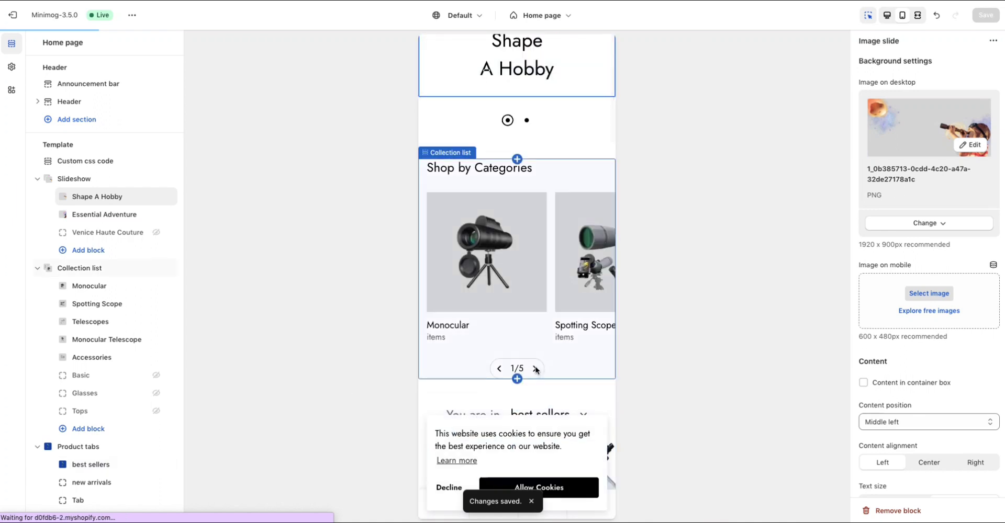
{"action": "left_click", "coordinate": [535, 369]}
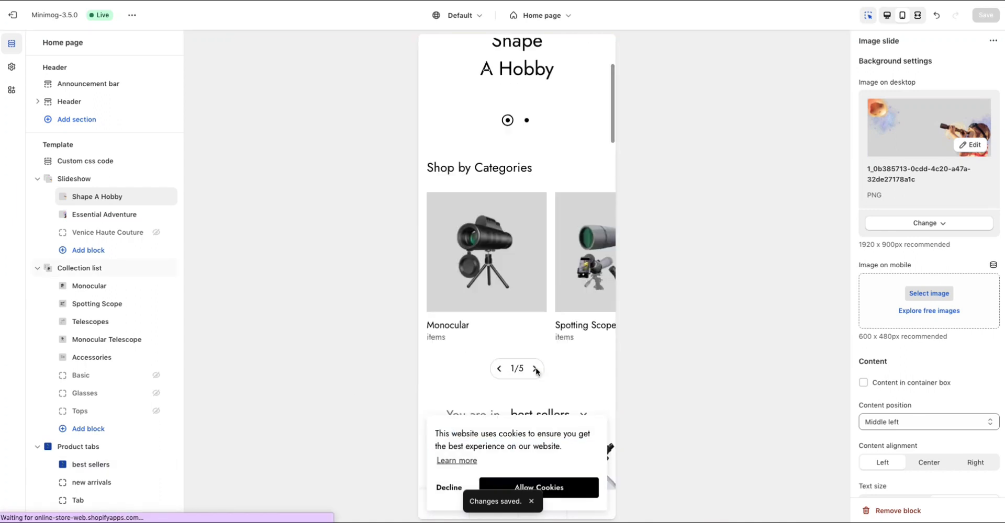
{"action": "left_click", "coordinate": [535, 369]}
{"action": "left_click", "coordinate": [535, 369]}
{"action": "left_click", "coordinate": [535, 369]}
{"action": "left_click", "coordinate": [534, 369]}
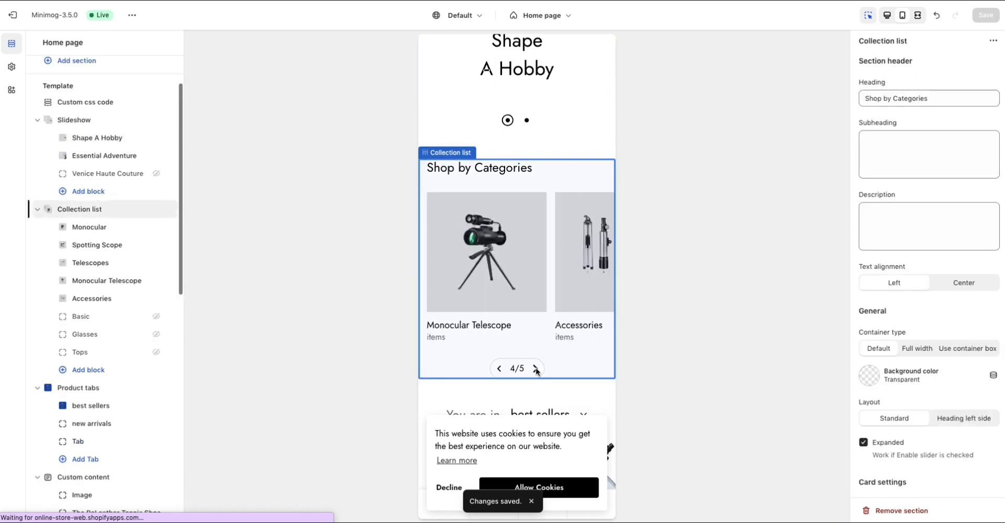
{"action": "left_click", "coordinate": [535, 369]}
{"action": "left_click", "coordinate": [535, 369]}
Examine the best sellers tab in the mobile preview and review the settings of the Product tabs section
{"action": "scroll", "coordinate": [535, 369], "scroll_direction": "down", "scroll_amount": 6}
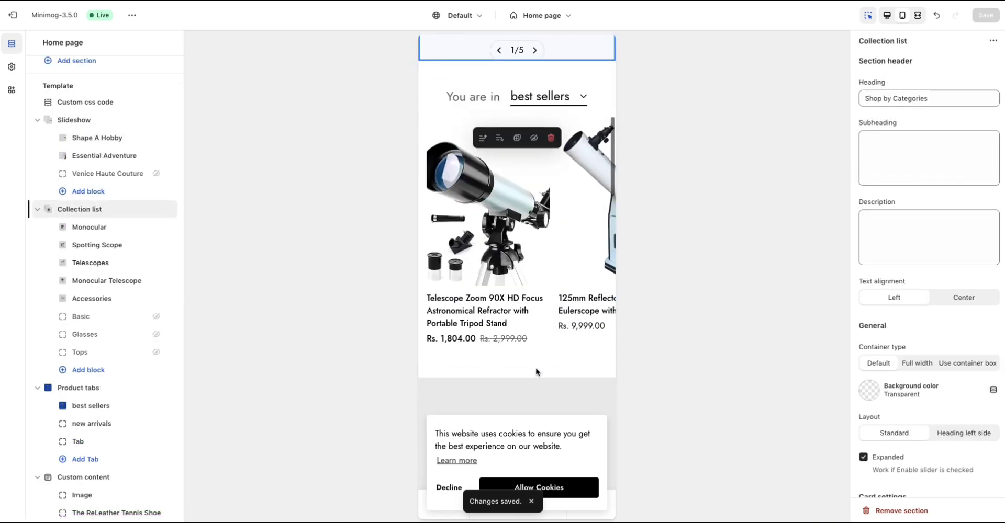
{"action": "scroll", "coordinate": [497, 172], "scroll_direction": "down", "scroll_amount": 3}
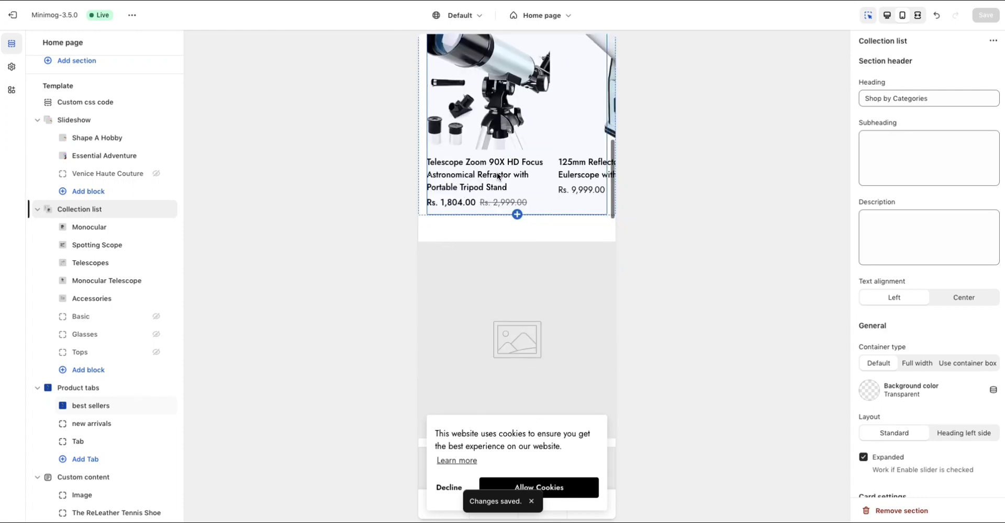
{"action": "scroll", "coordinate": [497, 171], "scroll_direction": "down", "scroll_amount": 3}
{"action": "scroll", "coordinate": [497, 172], "scroll_direction": "up", "scroll_amount": 2}
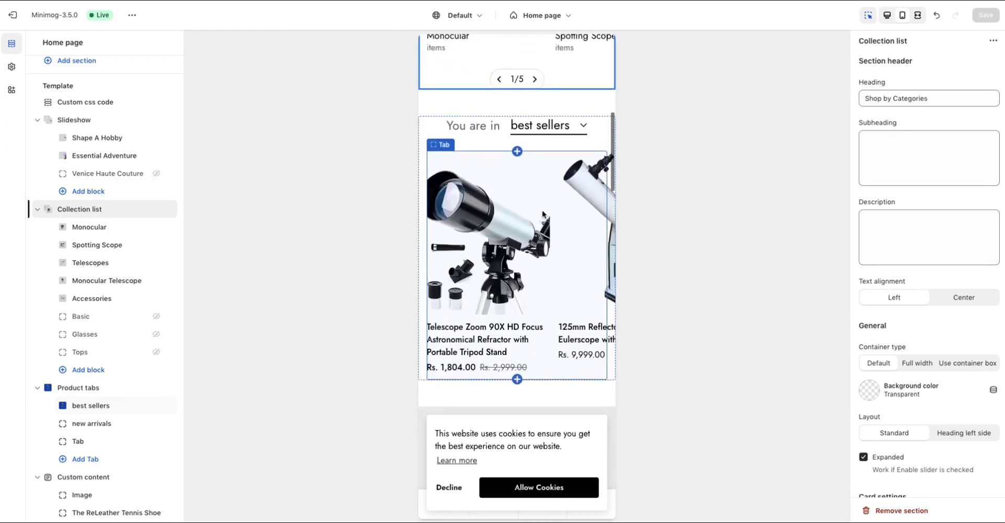
{"action": "left_click", "coordinate": [441, 146]}
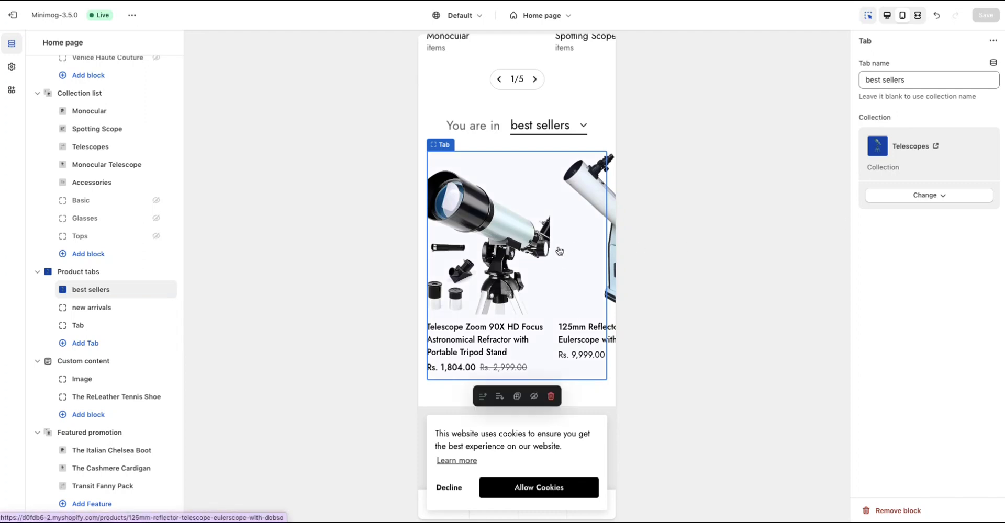
{"action": "left_click", "coordinate": [81, 275]}
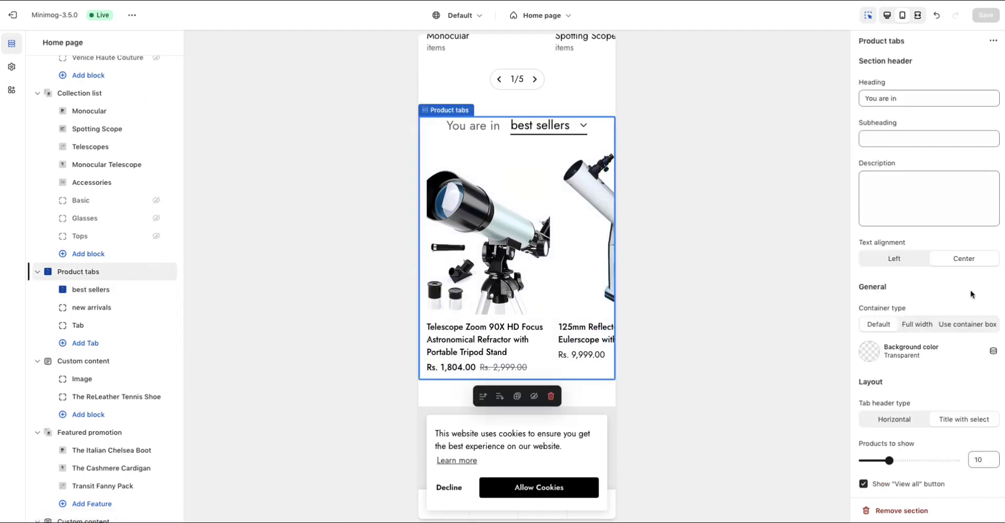
{"action": "scroll", "coordinate": [938, 279], "scroll_direction": "down", "scroll_amount": 3}
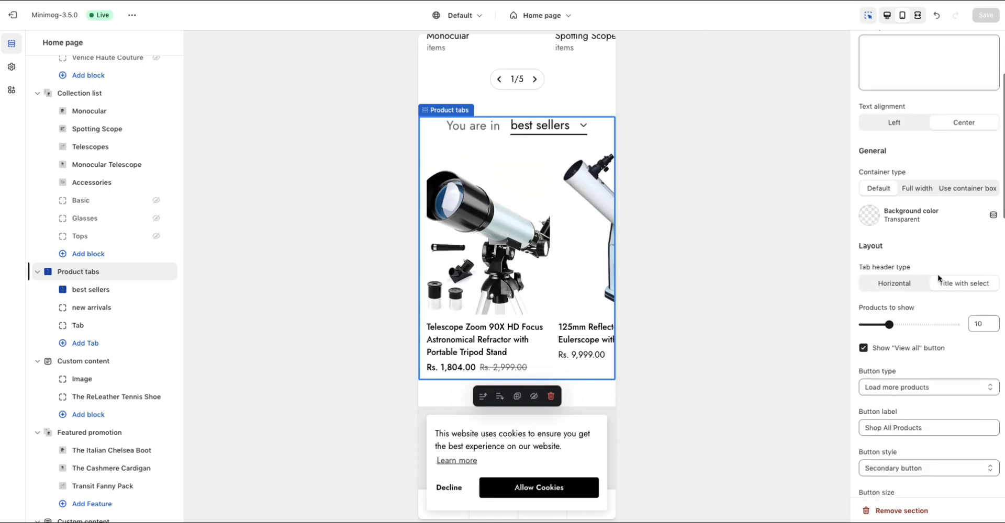
{"action": "scroll", "coordinate": [938, 279], "scroll_direction": "up", "scroll_amount": 3}
Examine the Season Collection, example product and video sections further down the mobile home page
{"action": "scroll", "coordinate": [476, 240], "scroll_direction": "down", "scroll_amount": 5}
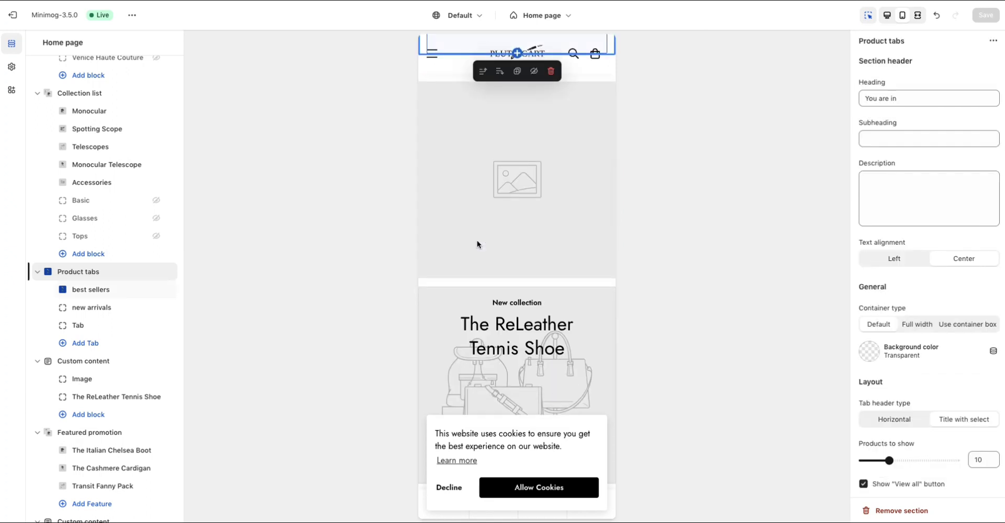
{"action": "scroll", "coordinate": [476, 244], "scroll_direction": "down", "scroll_amount": 6}
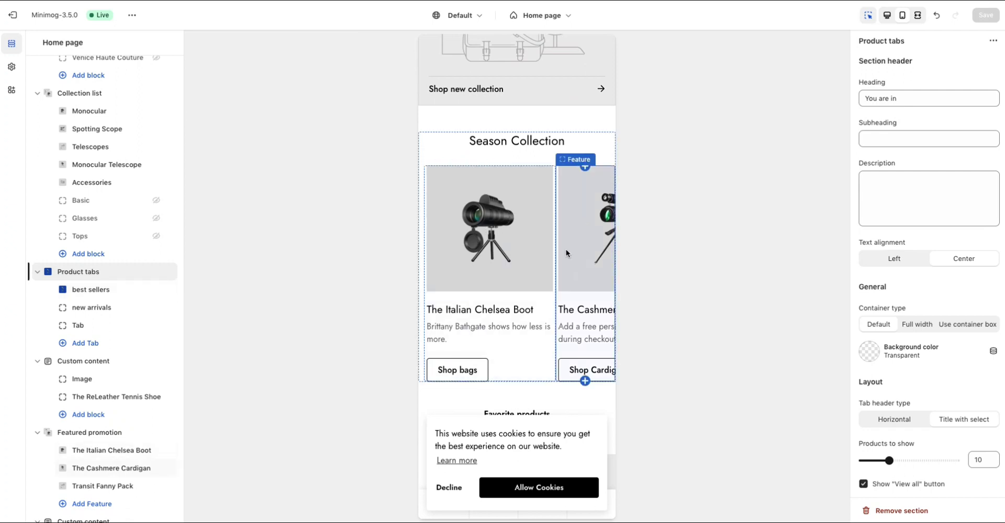
{"action": "left_click_drag", "start_coordinate": [566, 249], "coordinate": [352, 242]}
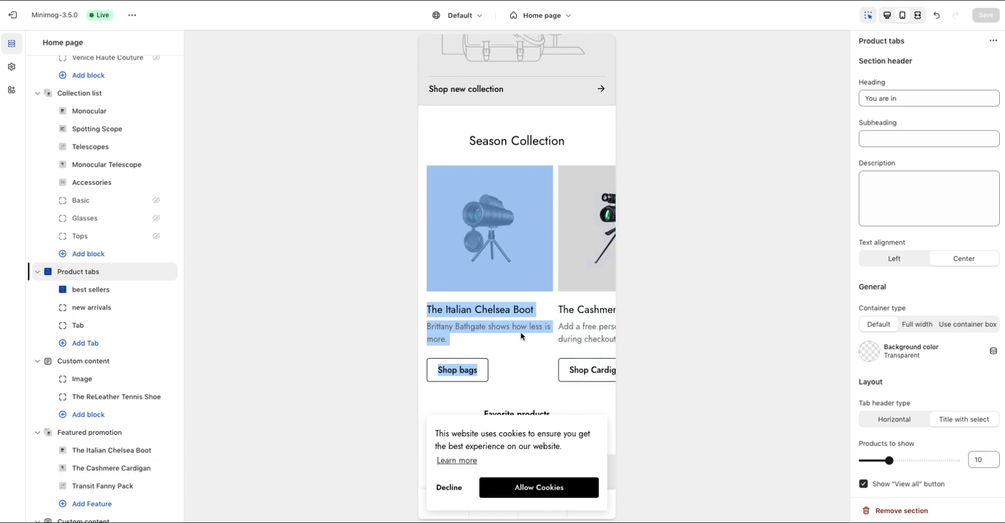
{"action": "scroll", "coordinate": [520, 332], "scroll_direction": "down", "scroll_amount": 5}
{"action": "scroll", "coordinate": [504, 227], "scroll_direction": "down", "scroll_amount": 9}
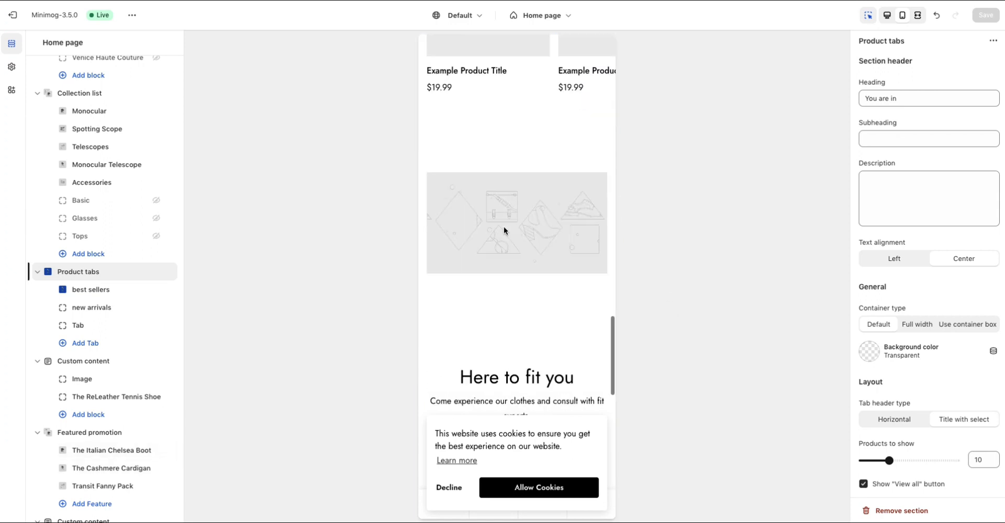
{"action": "scroll", "coordinate": [503, 227], "scroll_direction": "up", "scroll_amount": 4}
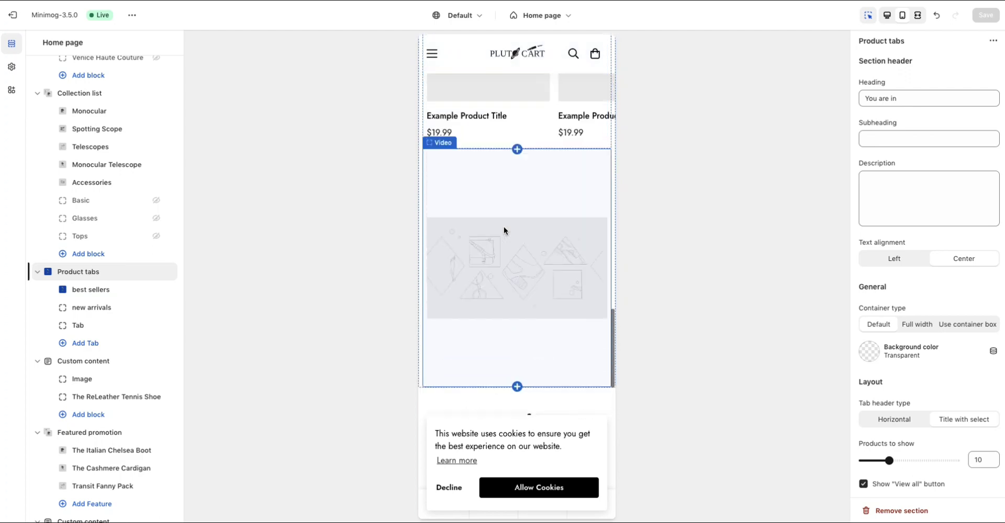
{"action": "scroll", "coordinate": [95, 345], "scroll_direction": "down", "scroll_amount": 4}
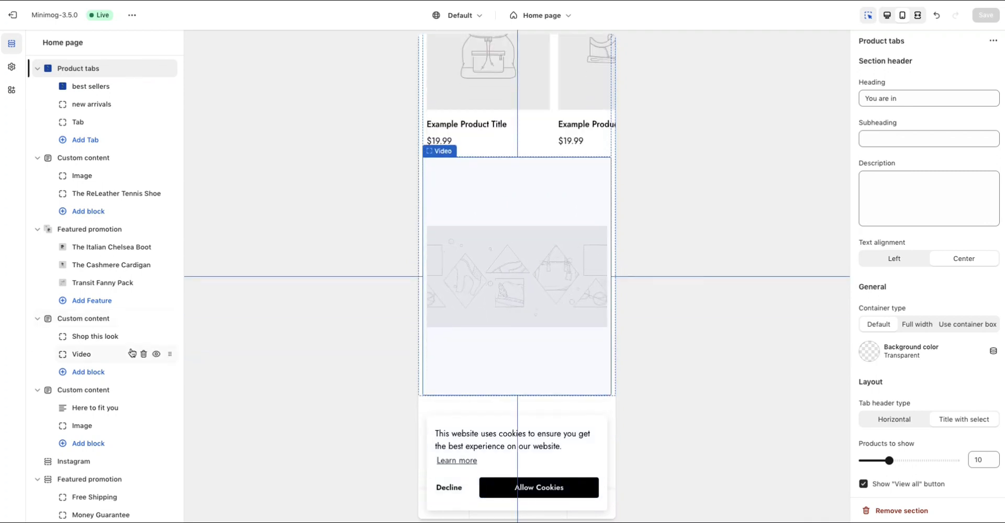
Look through the block types available for the custom content section containing Shop this look and Video
{"action": "scroll", "coordinate": [132, 352], "scroll_direction": "down", "scroll_amount": 2}
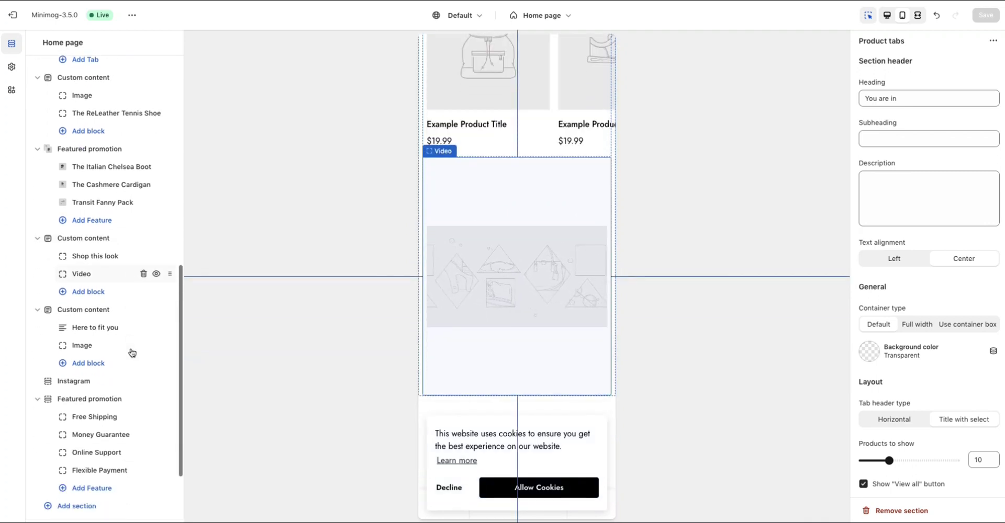
{"action": "left_click", "coordinate": [93, 291]}
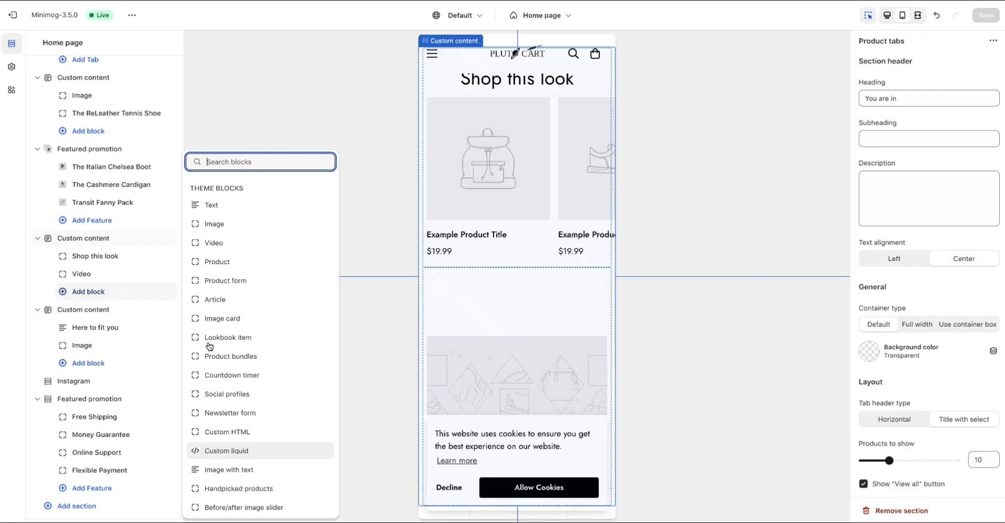
{"action": "scroll", "coordinate": [91, 424], "scroll_direction": "down", "scroll_amount": 2}
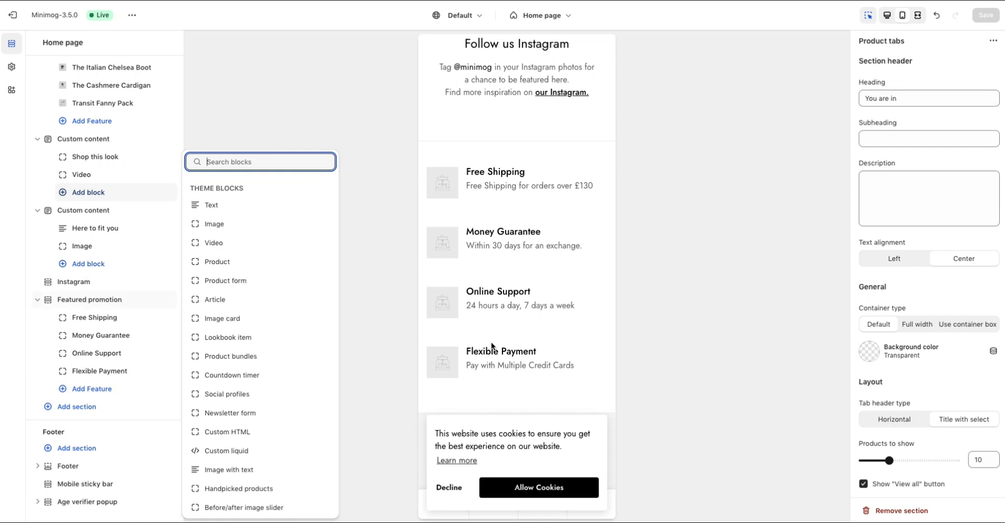
Decline the cookie notice in the mobile preview and check the featured promotion section above the footer
{"action": "scroll", "coordinate": [492, 346], "scroll_direction": "down", "scroll_amount": 4}
{"action": "left_click", "coordinate": [455, 489]}
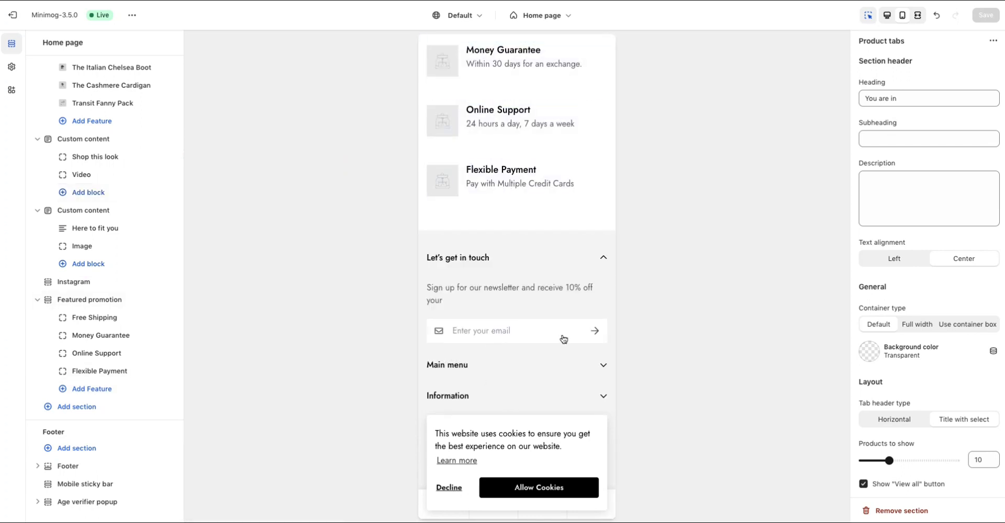
{"action": "scroll", "coordinate": [501, 176], "scroll_direction": "up", "scroll_amount": 4}
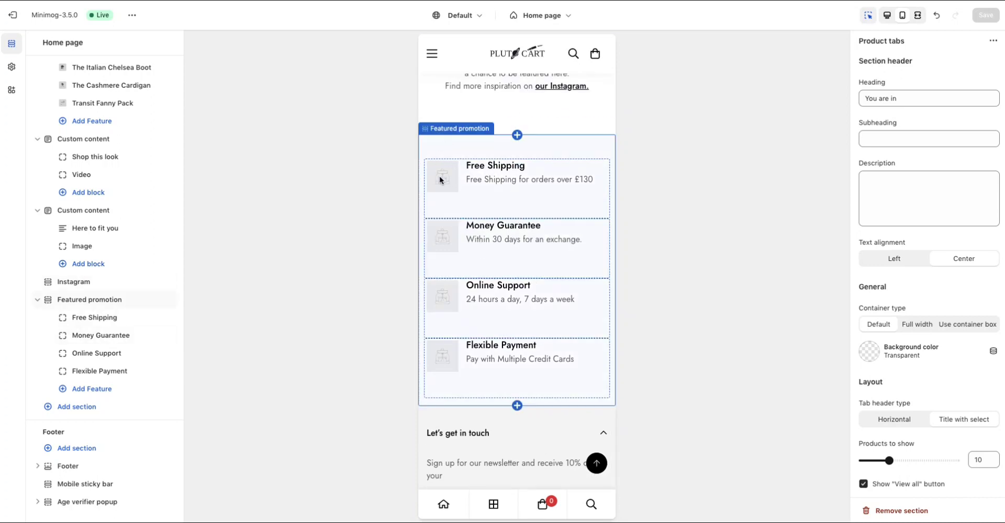
Start adding images for the Free Shipping feature of the Featured promotion section and browse to the Onebay folder in Clients
{"action": "left_click", "coordinate": [454, 134]}
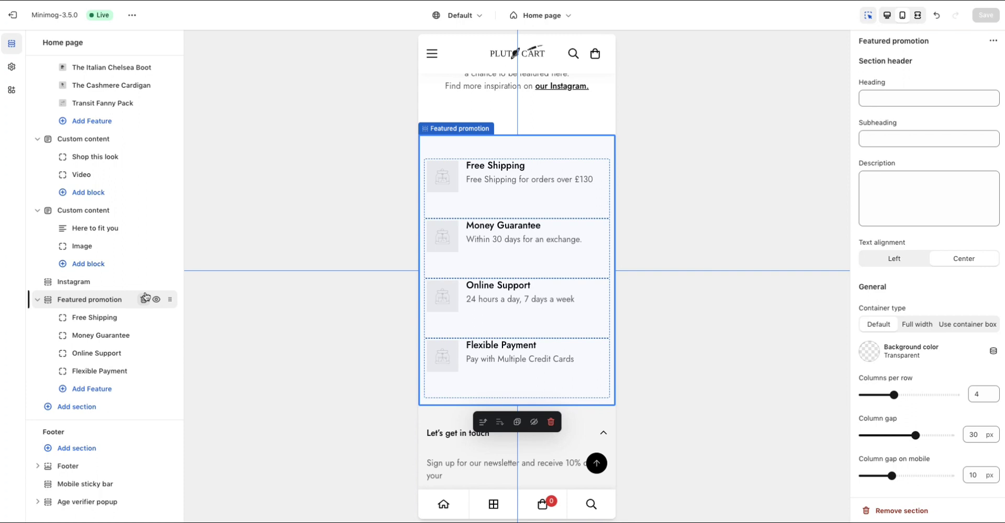
{"action": "left_click", "coordinate": [105, 320]}
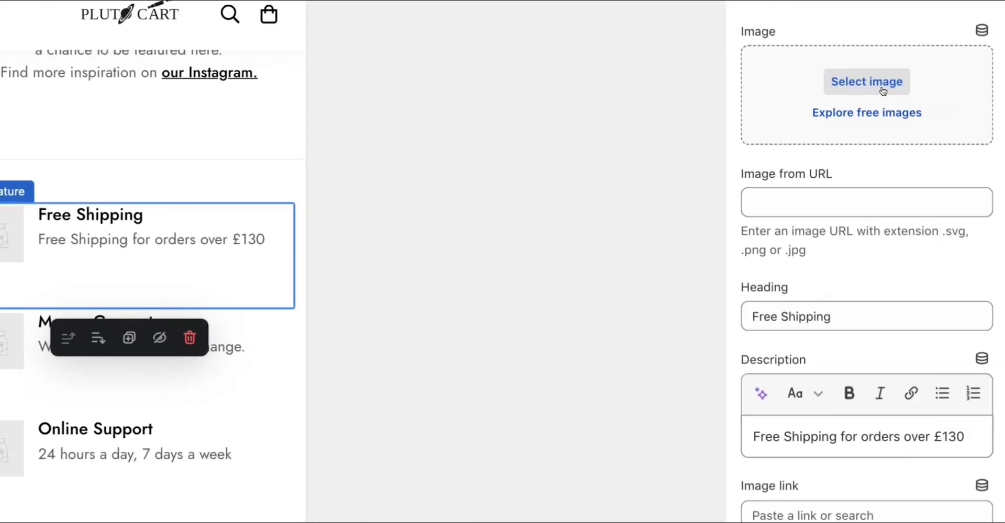
{"action": "left_click", "coordinate": [860, 82]}
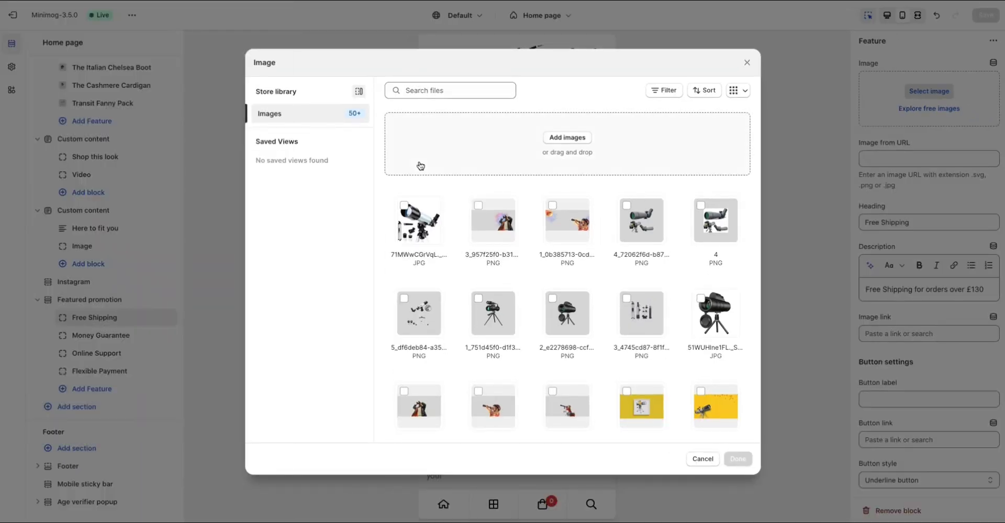
{"action": "scroll", "coordinate": [419, 162], "scroll_direction": "down", "scroll_amount": 5}
{"action": "left_click", "coordinate": [568, 138]}
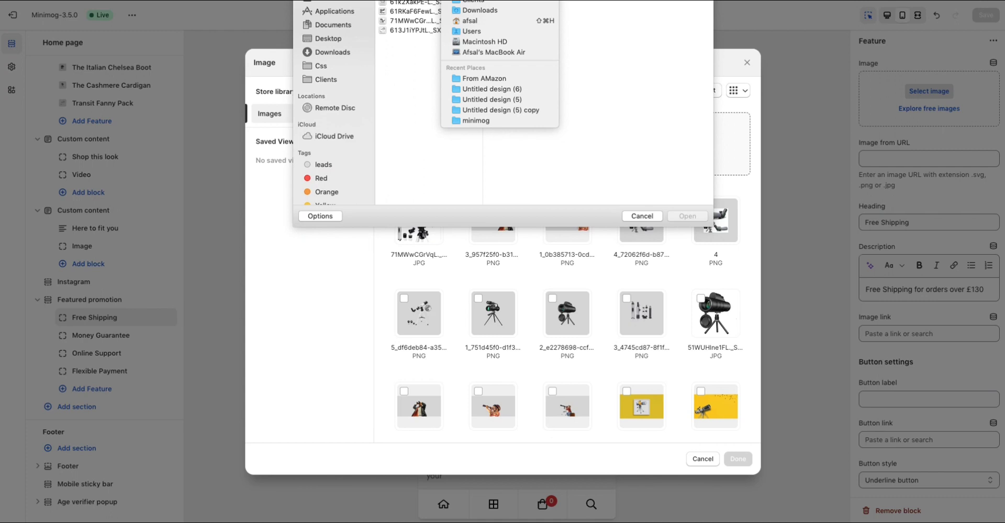
{"action": "left_click", "coordinate": [472, 1]}
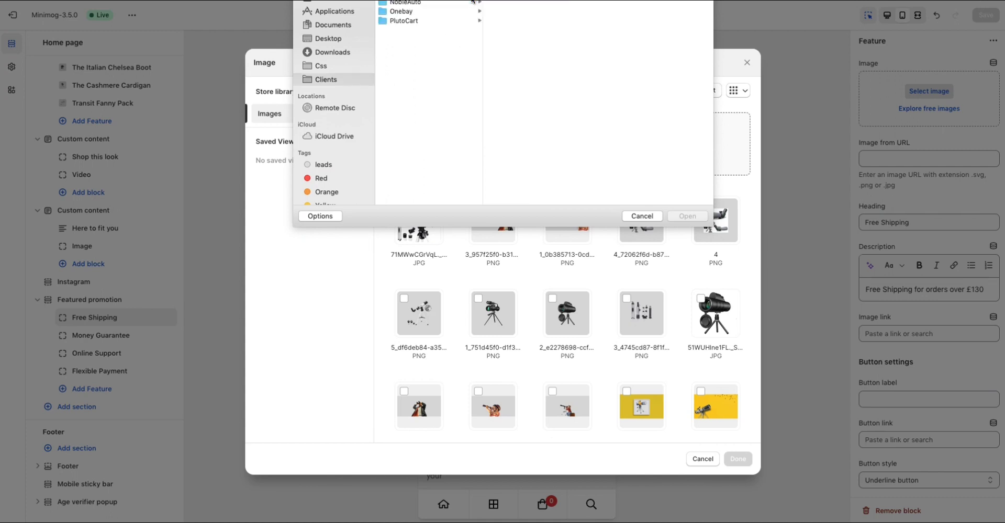
{"action": "left_click", "coordinate": [413, 11]}
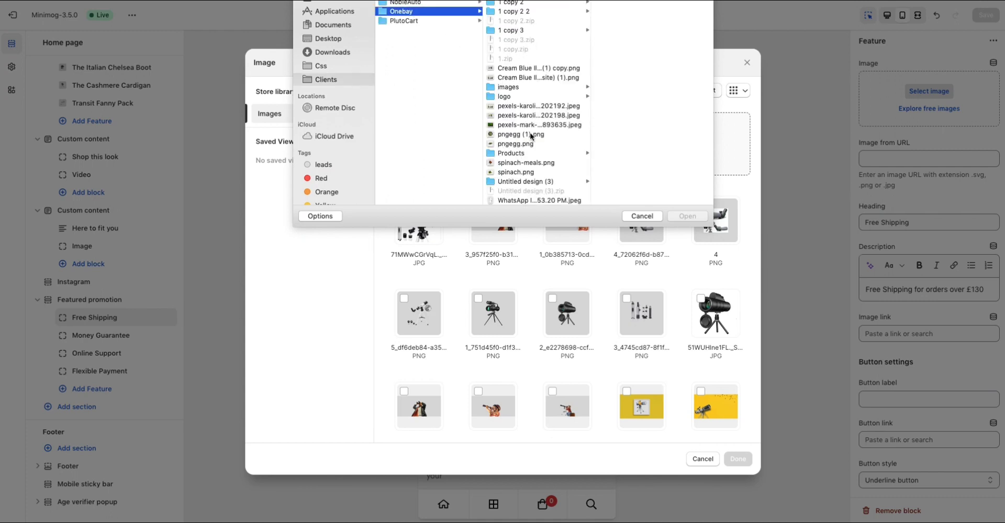
Look through the image files and subfolders of the Onebay folder for suitable icons
{"action": "left_click", "coordinate": [514, 136]}
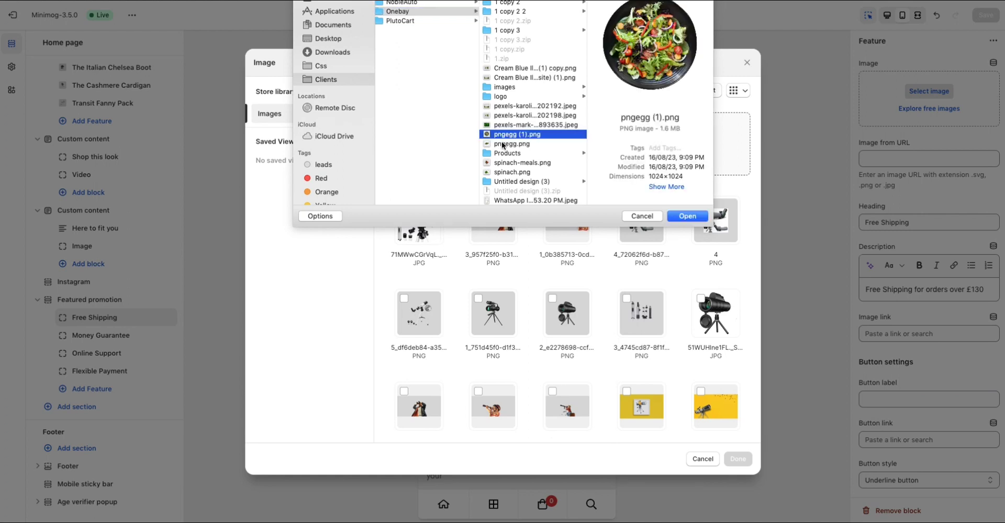
{"action": "left_click", "coordinate": [503, 145]}
{"action": "scroll", "coordinate": [515, 170], "scroll_direction": "down", "scroll_amount": 1}
{"action": "scroll", "coordinate": [515, 169], "scroll_direction": "up", "scroll_amount": 1}
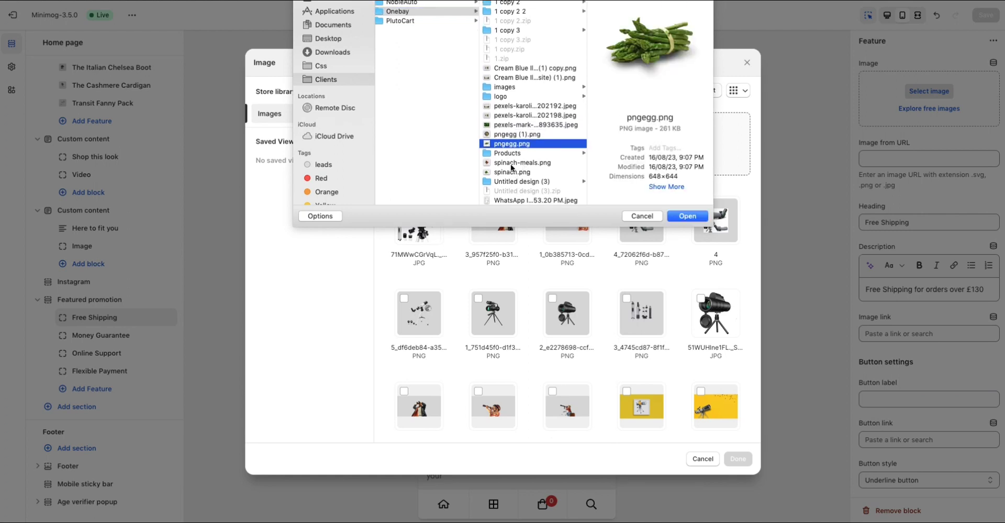
{"action": "left_click", "coordinate": [510, 153]}
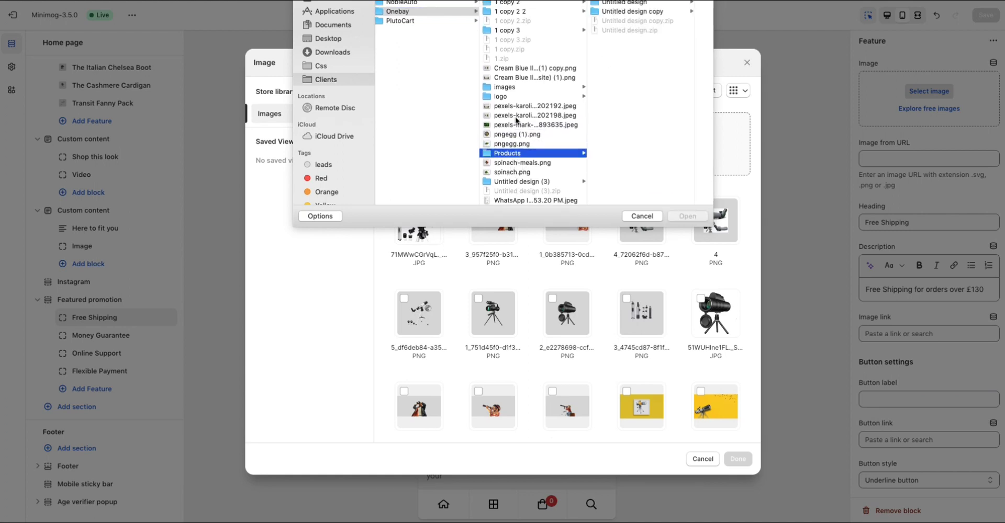
{"action": "left_click", "coordinate": [506, 87]}
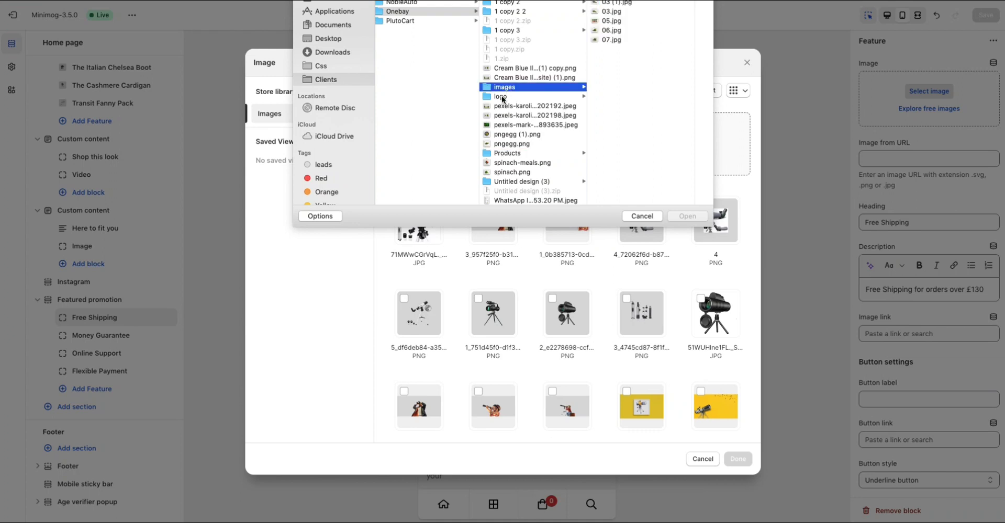
{"action": "left_click", "coordinate": [500, 97]}
{"action": "left_click", "coordinate": [516, 12]}
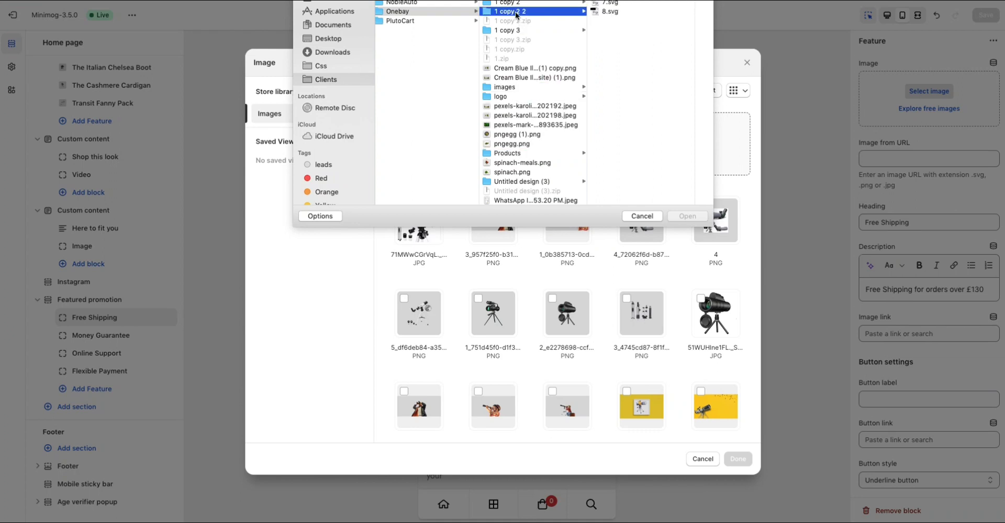
{"action": "left_click", "coordinate": [507, 2]}
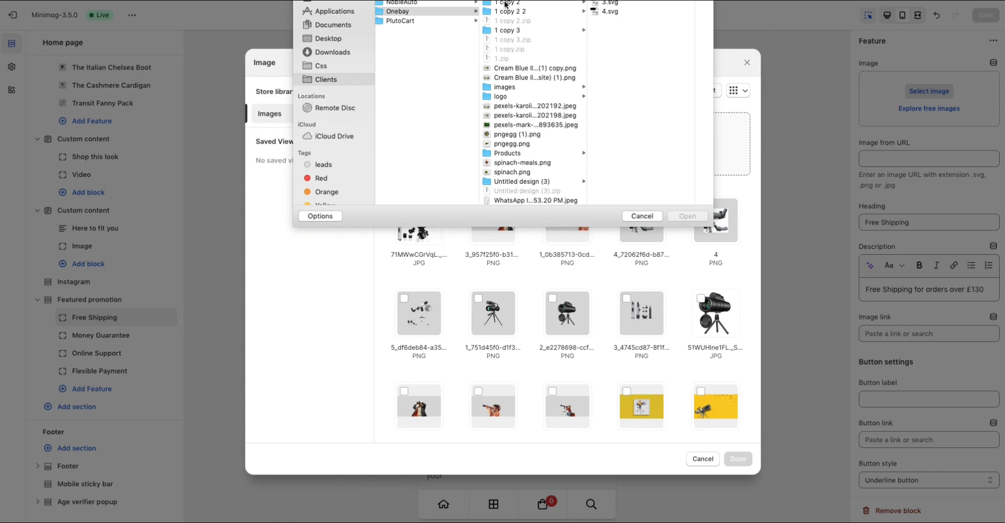
Upload the SVG icons 5, 6, 7 and 8 from the "1 copy 3" folder to the store's image library
{"action": "left_click", "coordinate": [506, 30]}
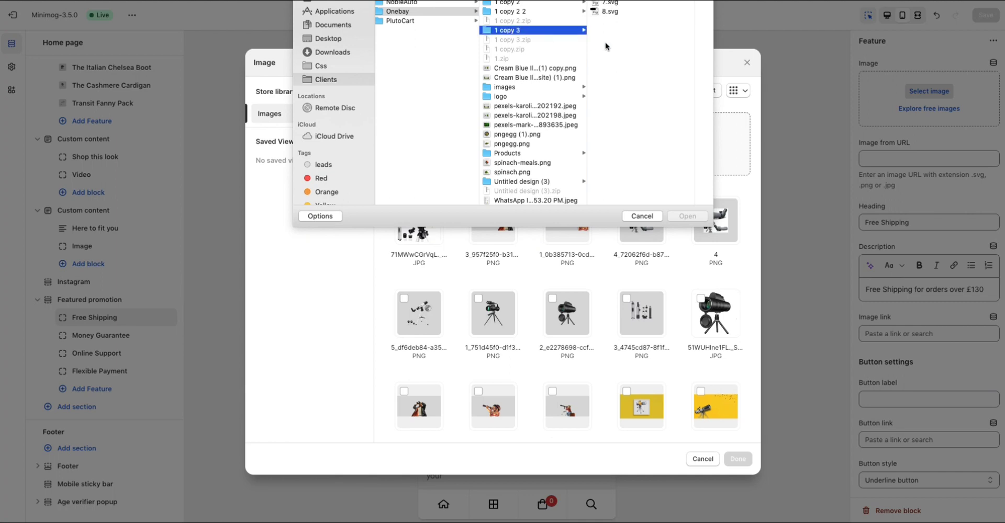
{"action": "left_click_drag", "start_coordinate": [601, 4], "coordinate": [602, 12]}
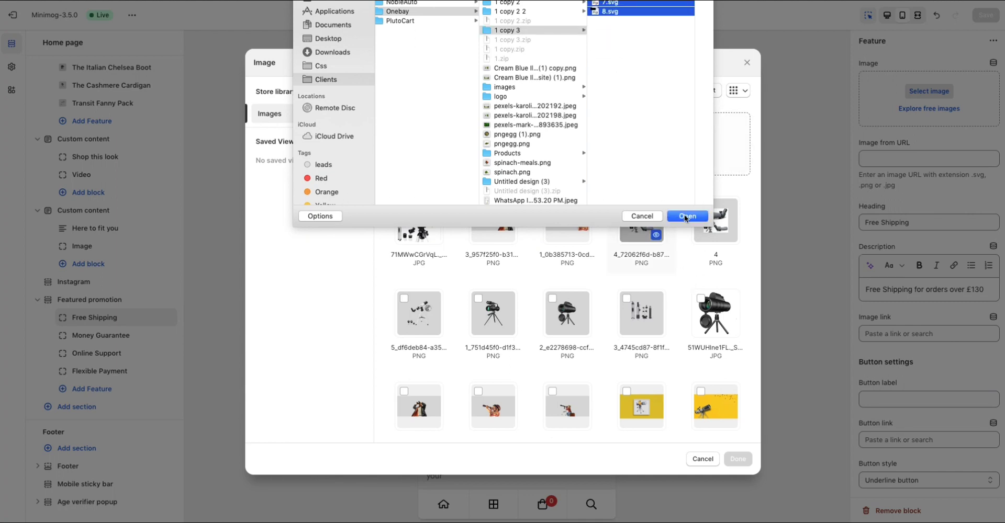
{"action": "left_click", "coordinate": [685, 217]}
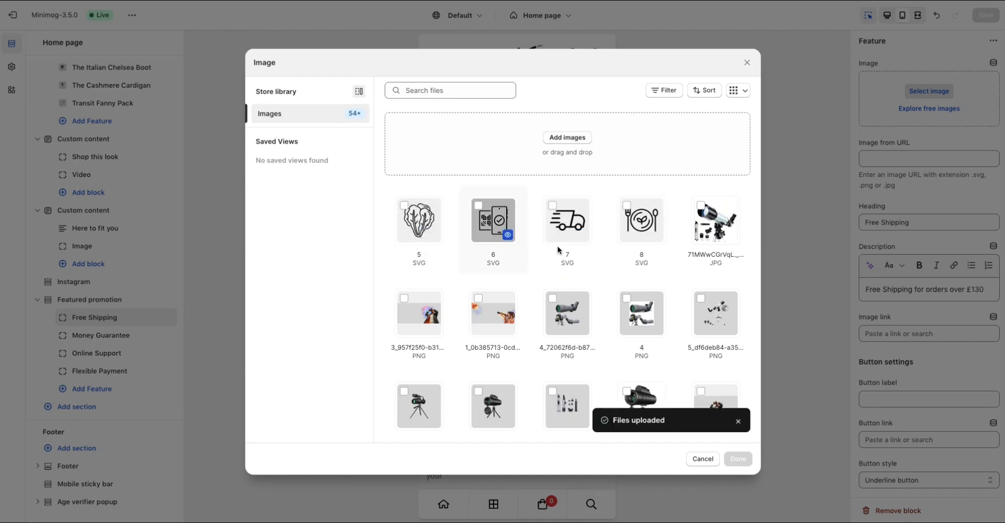
Assign the truck icon 7 to the Free Shipping feature and the phone icon 6 to the Flexible Payment feature
{"action": "left_click", "coordinate": [568, 236]}
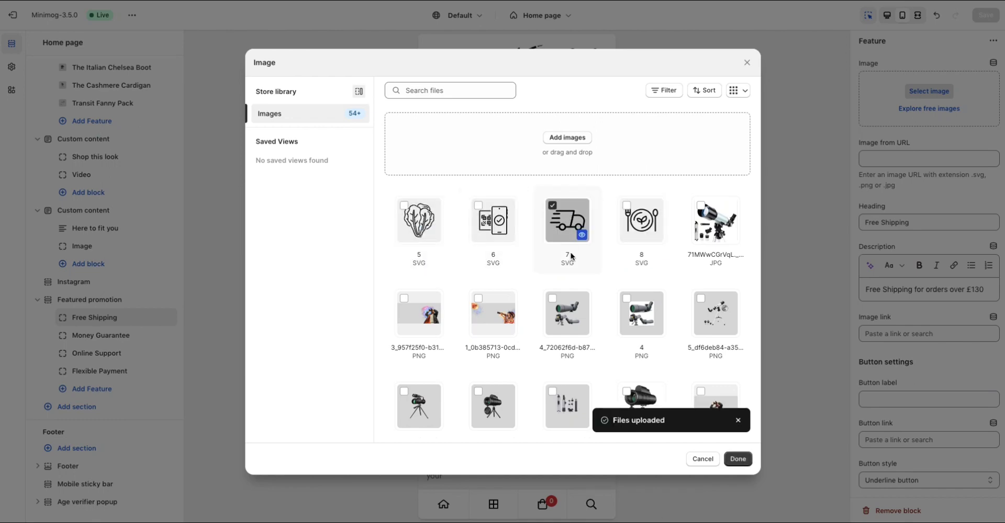
{"action": "left_click", "coordinate": [746, 459]}
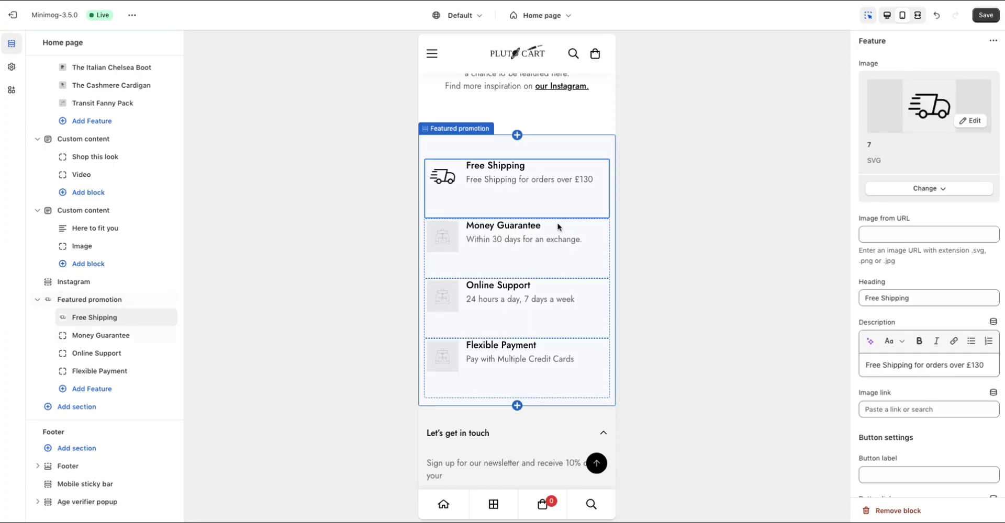
{"action": "left_click", "coordinate": [517, 351]}
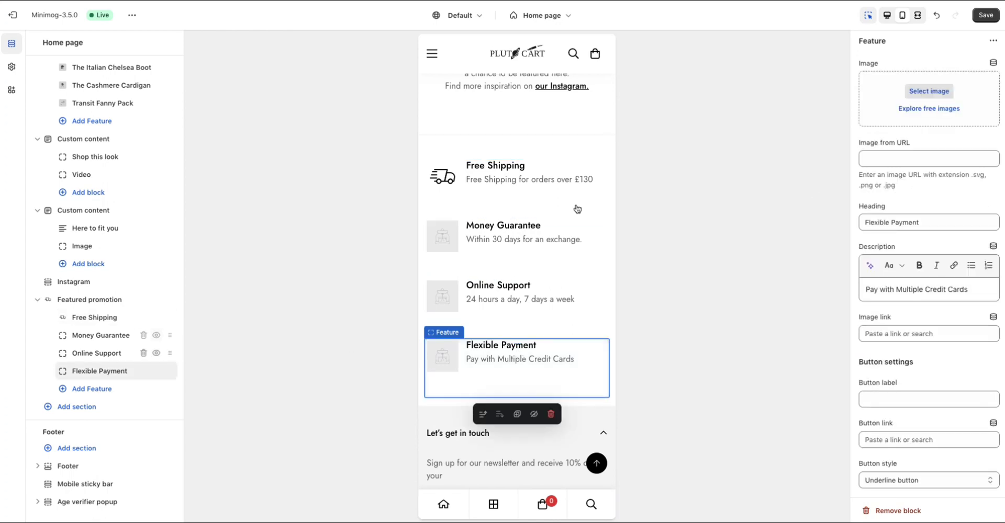
{"action": "left_click", "coordinate": [941, 95]}
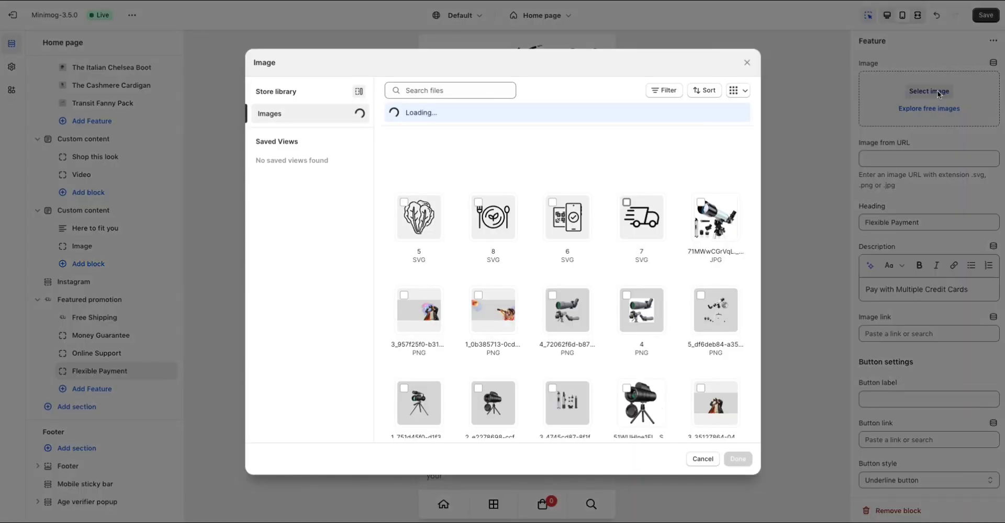
{"action": "left_click", "coordinate": [564, 226]}
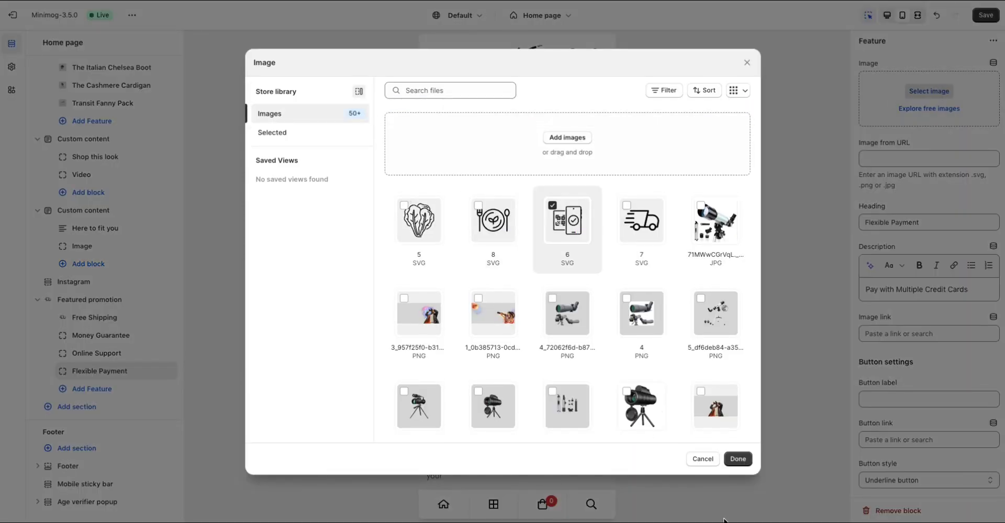
{"action": "left_click", "coordinate": [738, 459]}
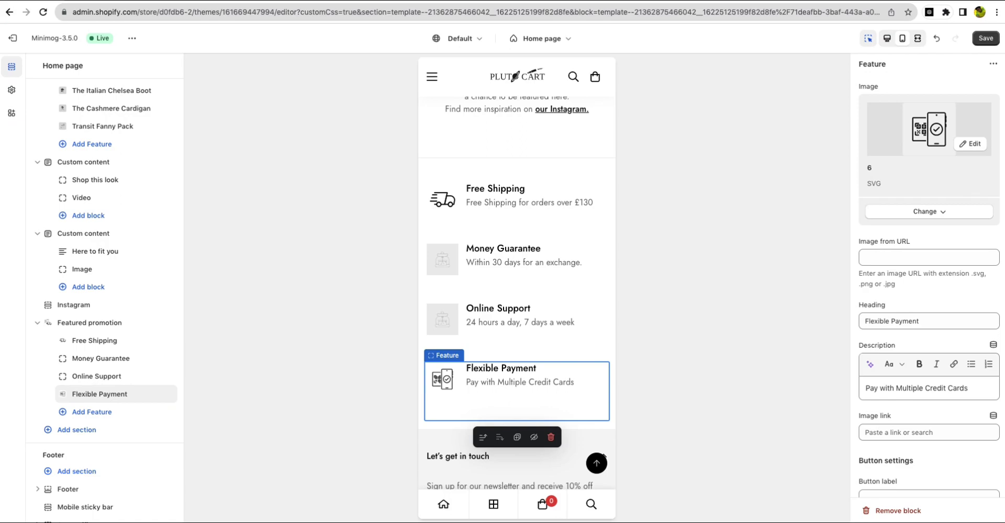
Find the Font Awesome website through a web search for "font awesome" in a new tab and open its icon library
{"action": "key", "text": "super+t"}
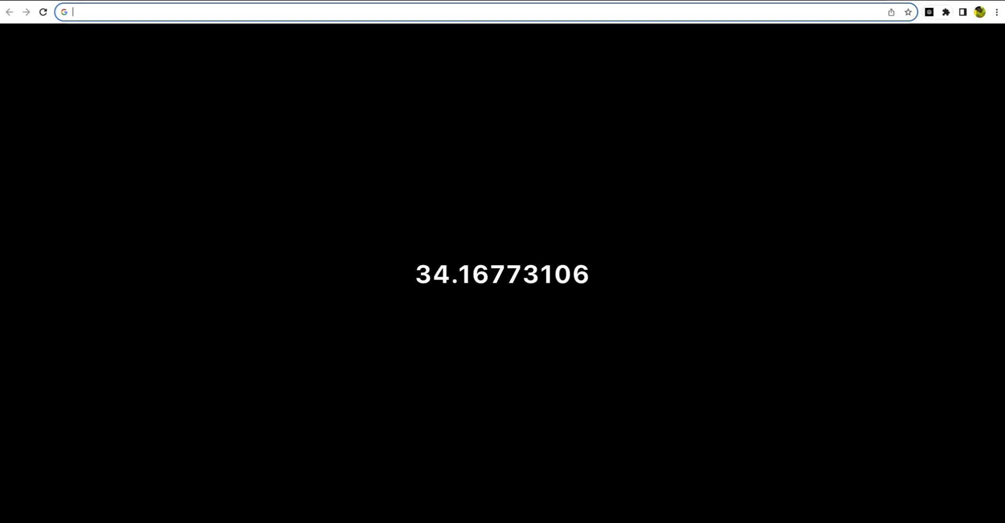
{"action": "type", "text": "fon"}
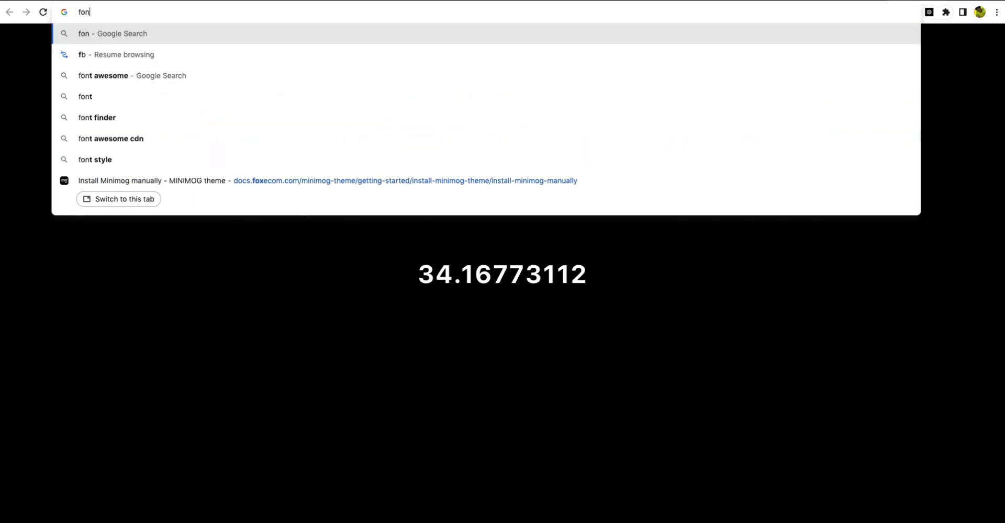
{"action": "type", "text": "t awesome"}
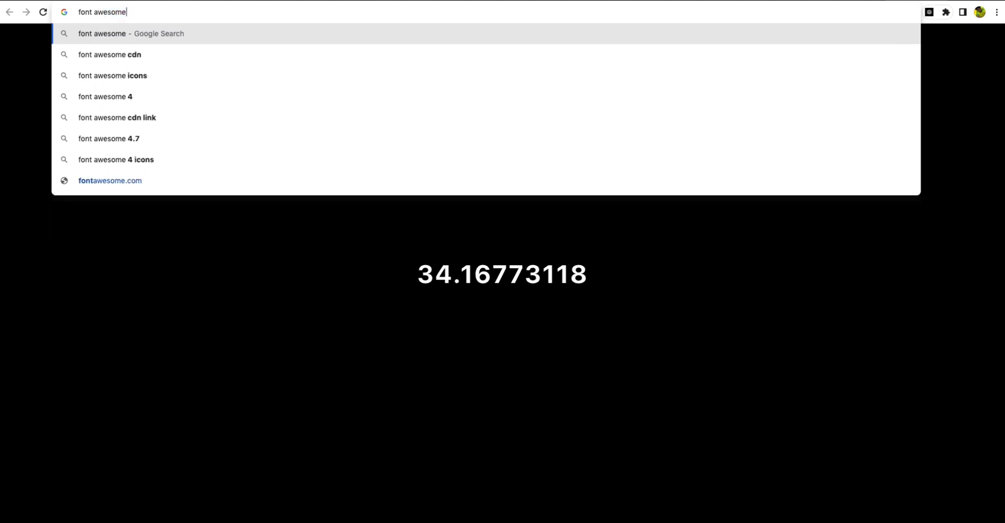
{"action": "key", "text": "Return"}
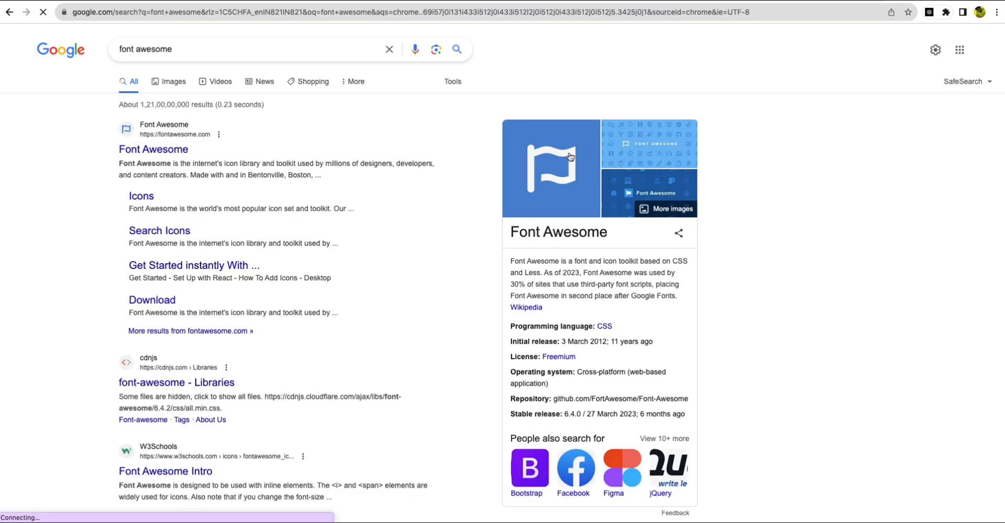
{"action": "left_click", "coordinate": [163, 128]}
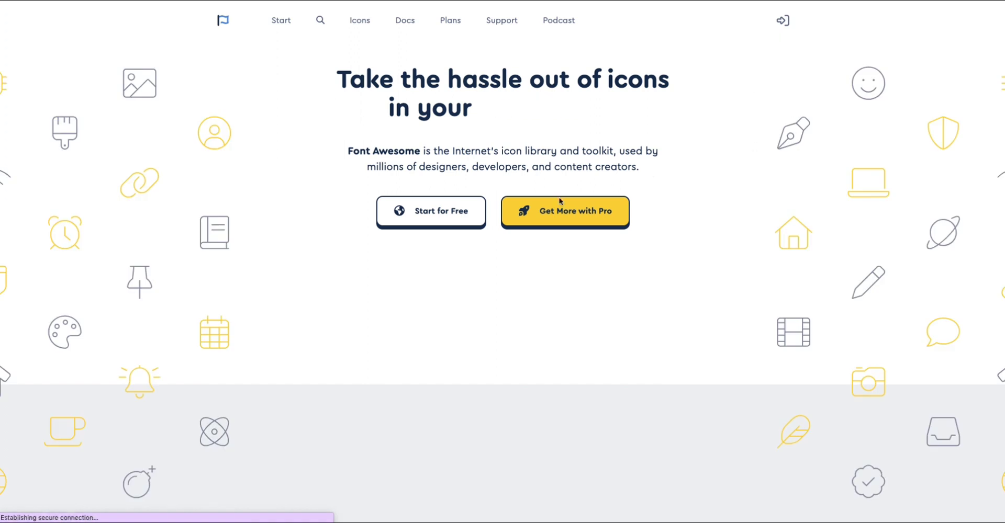
{"action": "scroll", "coordinate": [391, 225], "scroll_direction": "down", "scroll_amount": 15}
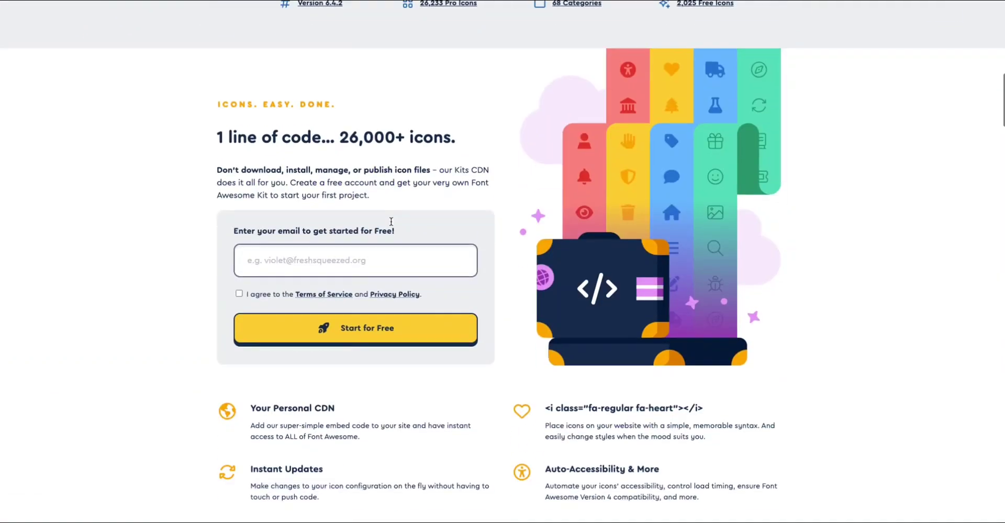
{"action": "scroll", "coordinate": [391, 225], "scroll_direction": "up", "scroll_amount": 15}
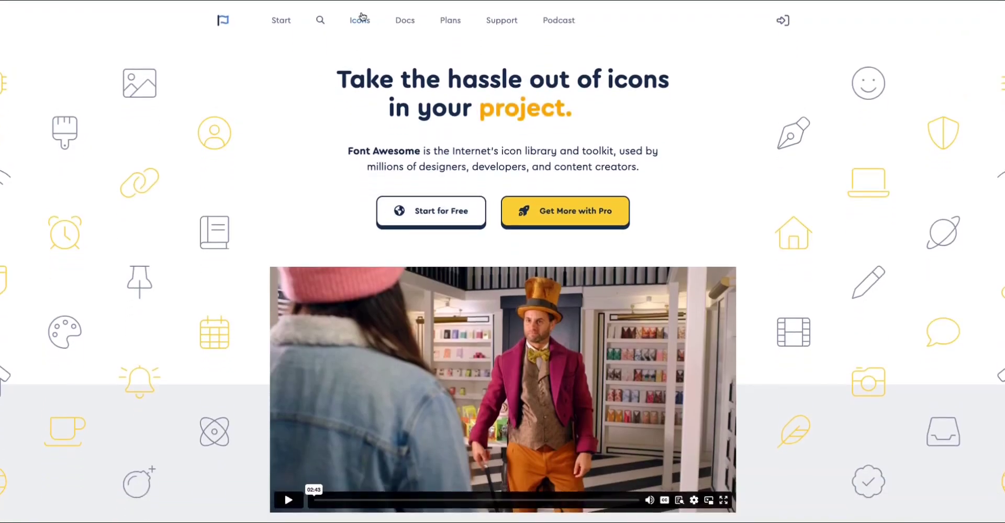
{"action": "left_click", "coordinate": [361, 21]}
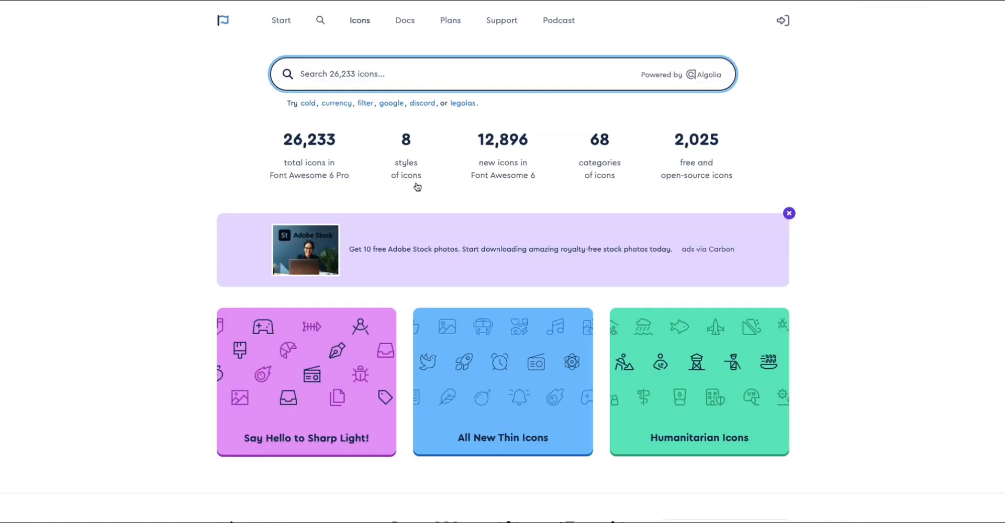
Search the icon library for "support" and open the free solid envelope icon's details
{"action": "left_click", "coordinate": [362, 77]}
{"action": "type", "text": "support"}
{"action": "key", "text": "Return"}
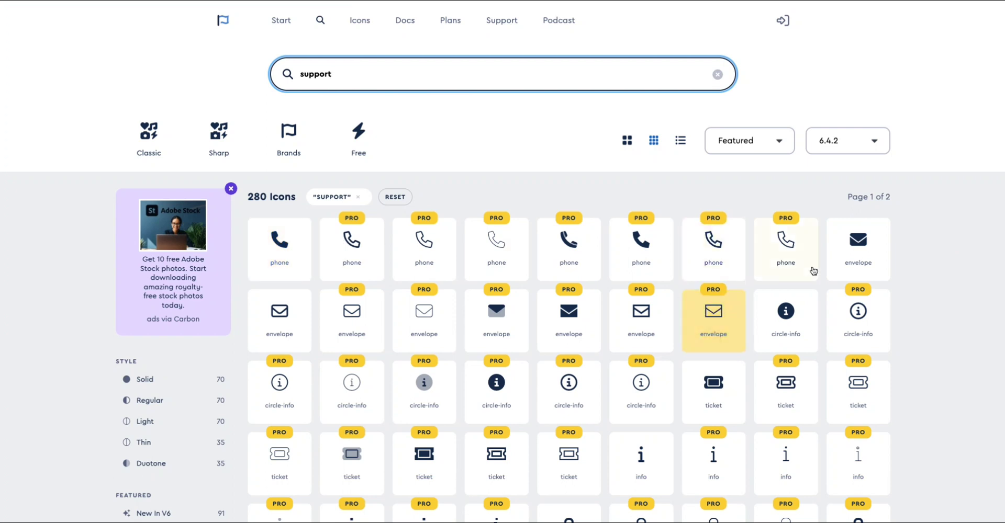
{"action": "left_click", "coordinate": [861, 251]}
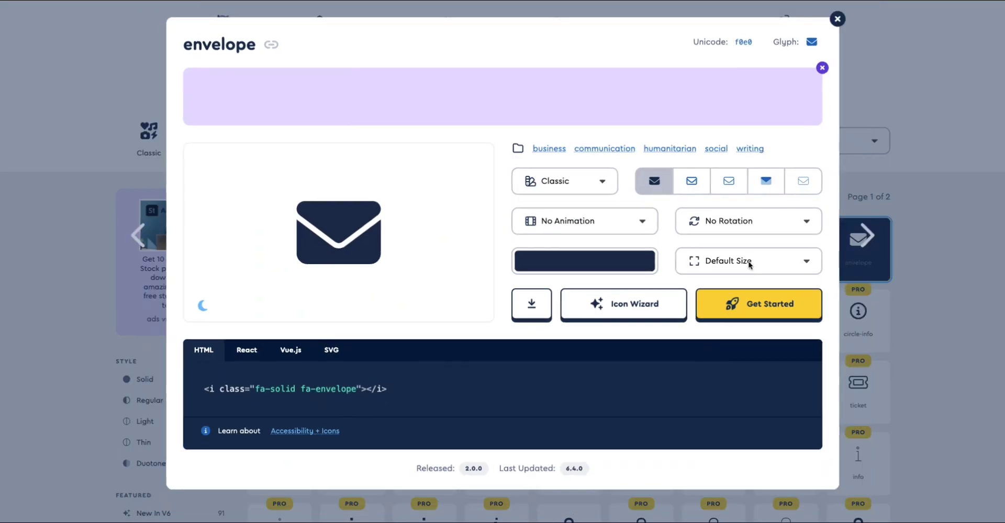
Check the envelope icon's size options and set its primary colour to black (RGB 0, 0, 0)
{"action": "left_click", "coordinate": [744, 261]}
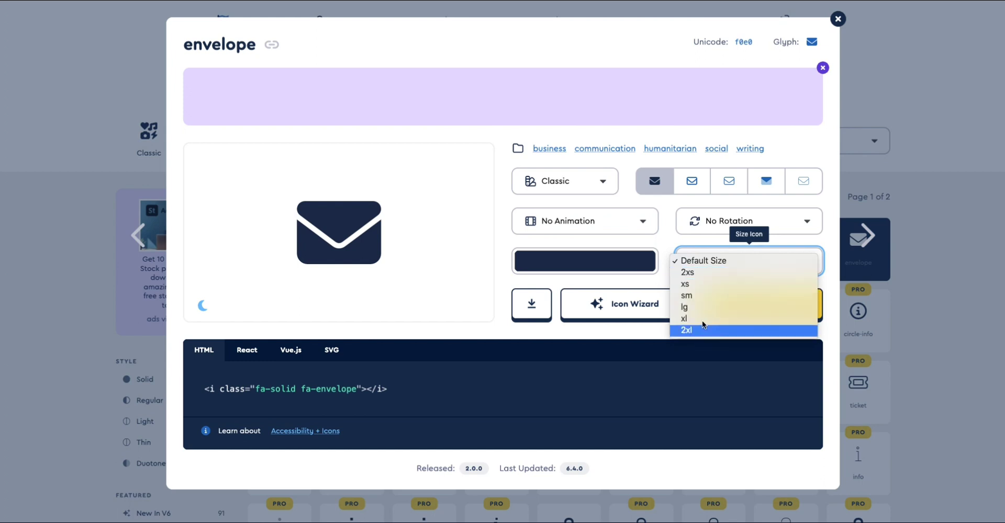
{"action": "left_click", "coordinate": [494, 242]}
{"action": "left_click", "coordinate": [545, 260]}
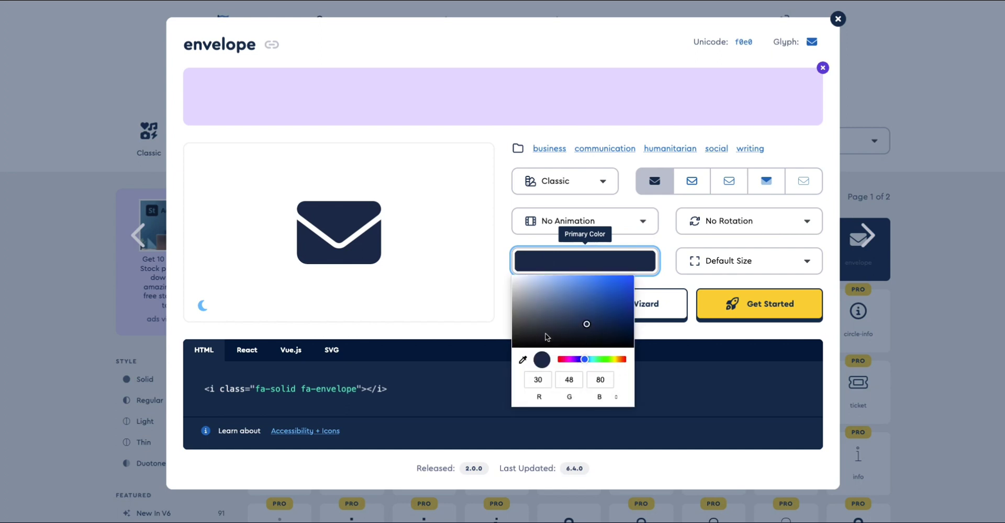
{"action": "left_click", "coordinate": [513, 347]}
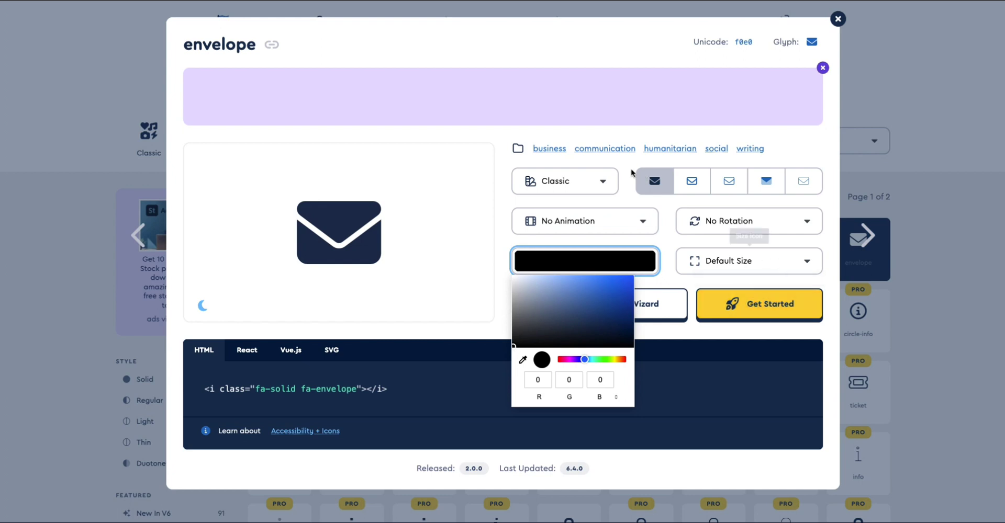
{"action": "left_click", "coordinate": [497, 267]}
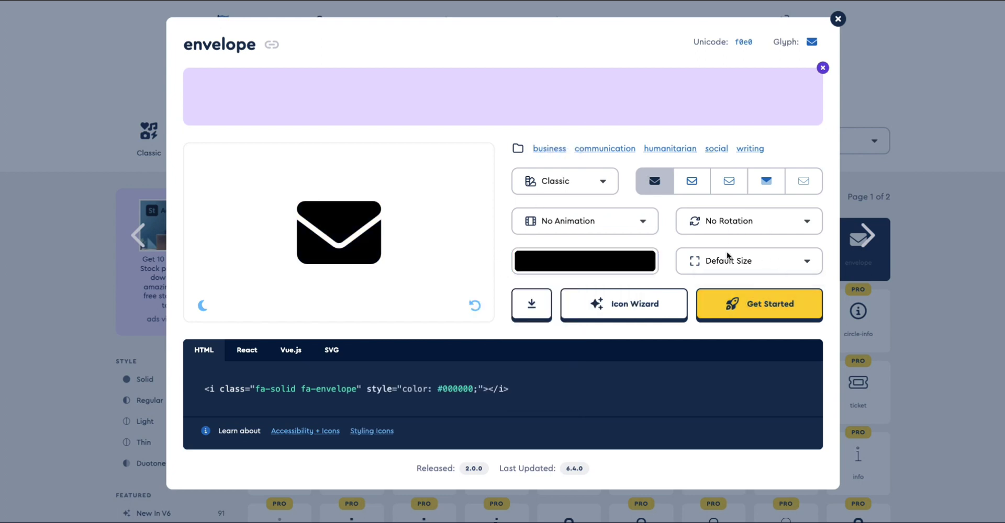
Download the black envelope icon as an SVG, copy its HTML code, and close the icon's details
{"action": "left_click", "coordinate": [539, 306]}
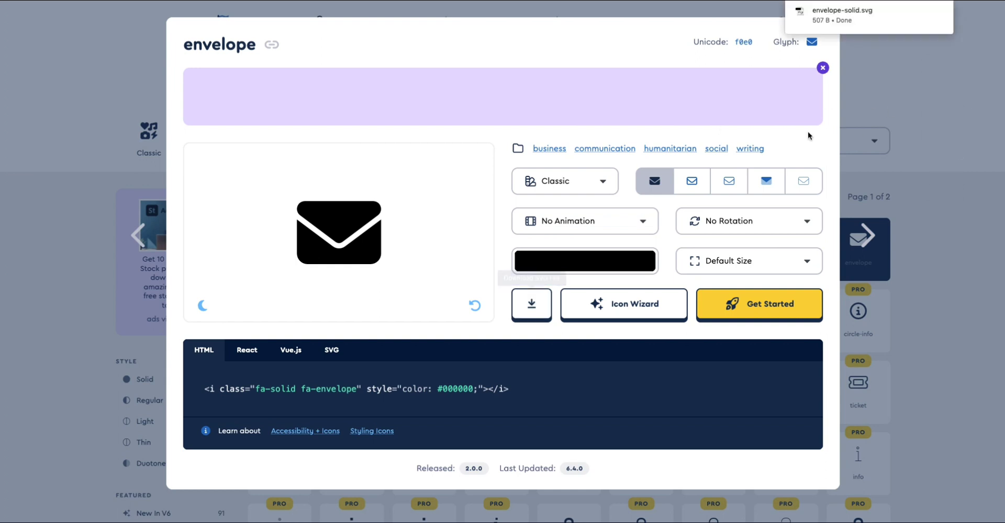
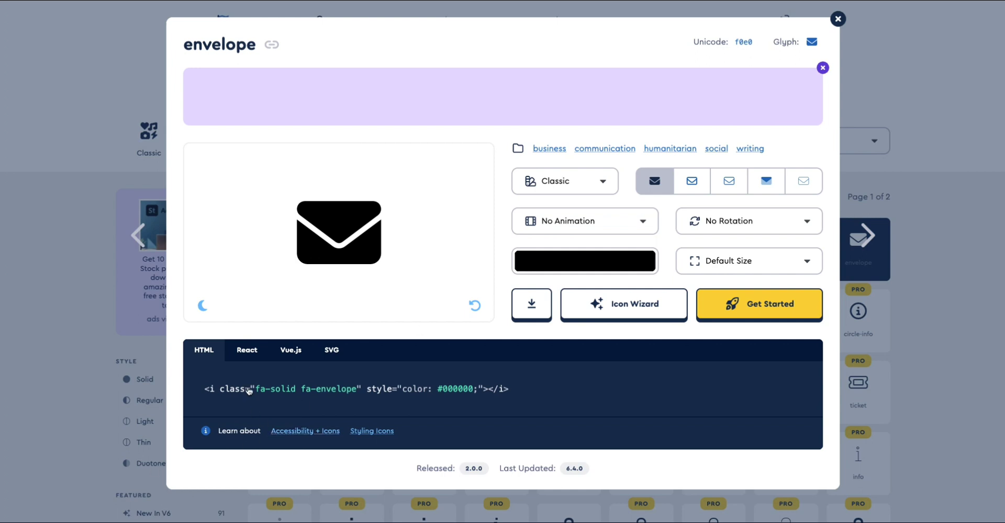
{"action": "left_click", "coordinate": [273, 393]}
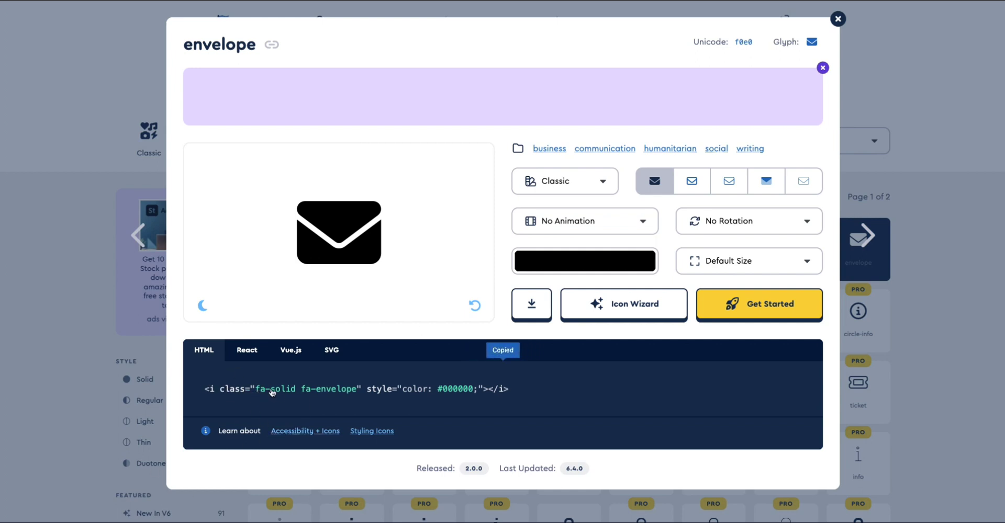
{"action": "left_click", "coordinate": [435, 394]}
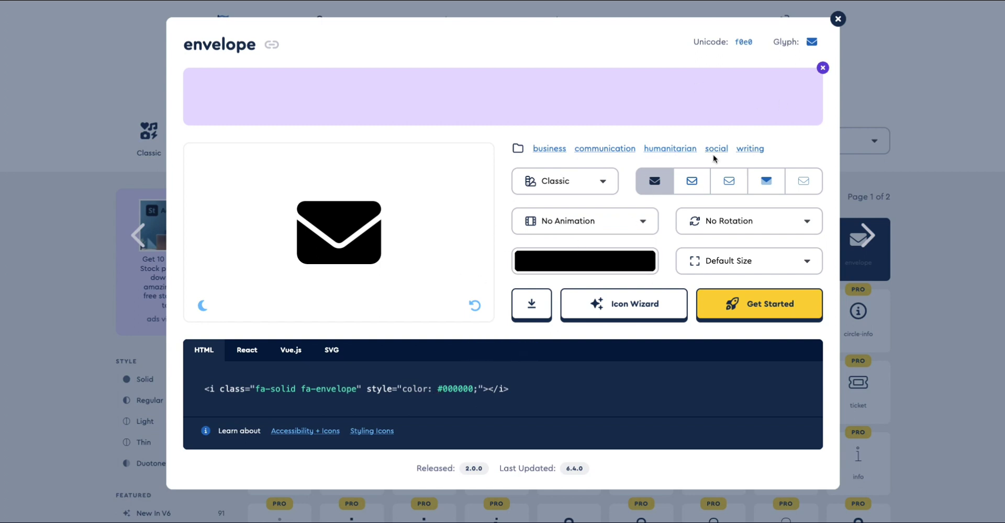
{"action": "left_click", "coordinate": [838, 19]}
Search the icon library for "money" to find an icon for the Money Guarantee feature
{"action": "double_click", "coordinate": [376, 77]}
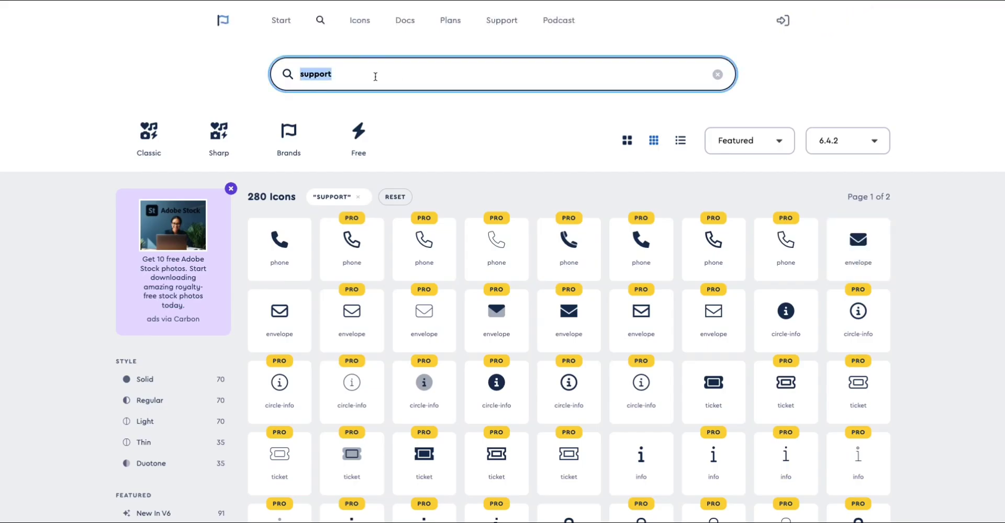
{"action": "key", "text": "BackSpace"}
{"action": "type", "text": "mone"}
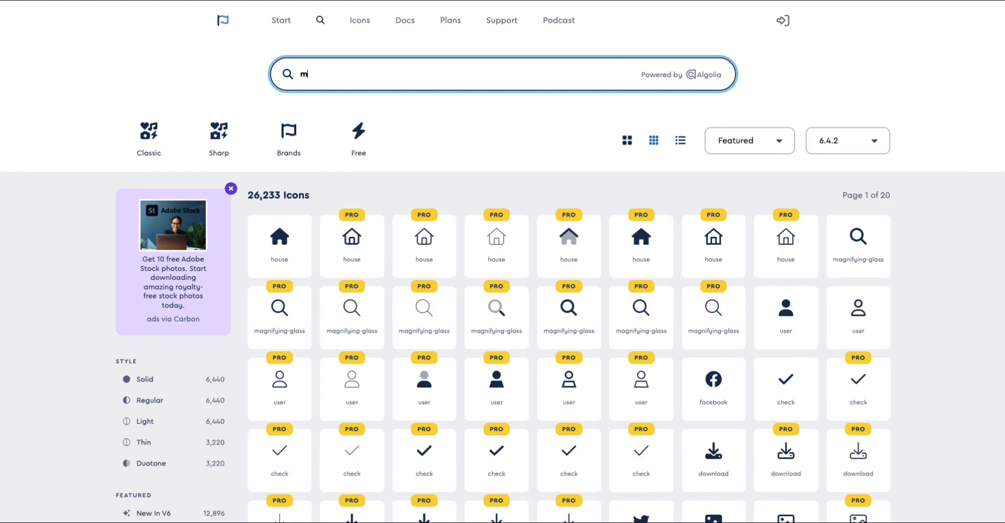
{"action": "type", "text": "y"}
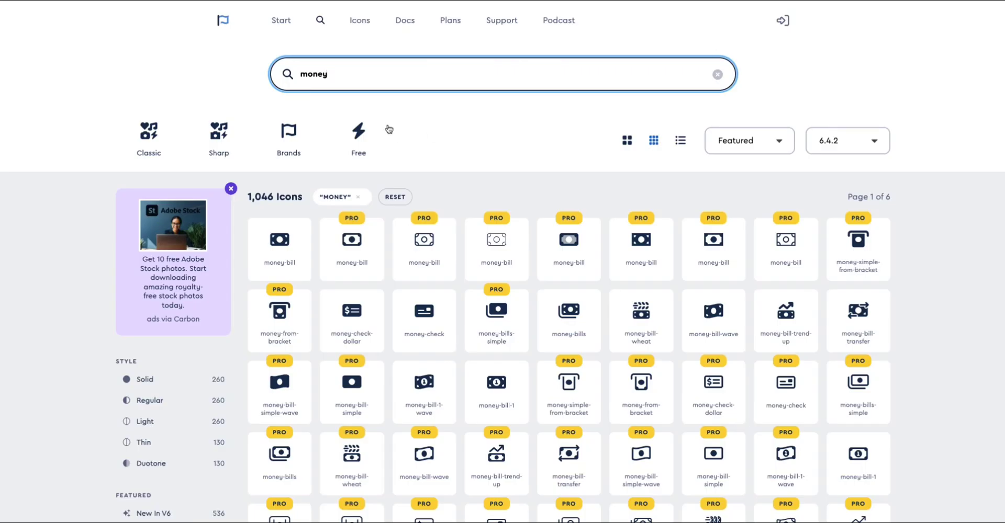
Search the icon library for "trust" and look through the resulting icons
{"action": "triple_click", "coordinate": [387, 78]}
{"action": "type", "text": "trust"}
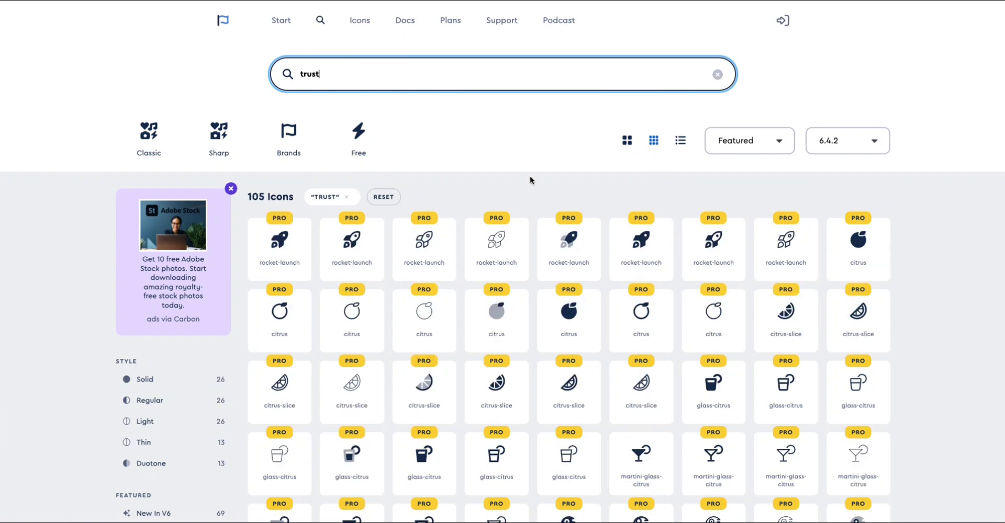
{"action": "scroll", "coordinate": [635, 327], "scroll_direction": "down", "scroll_amount": 6}
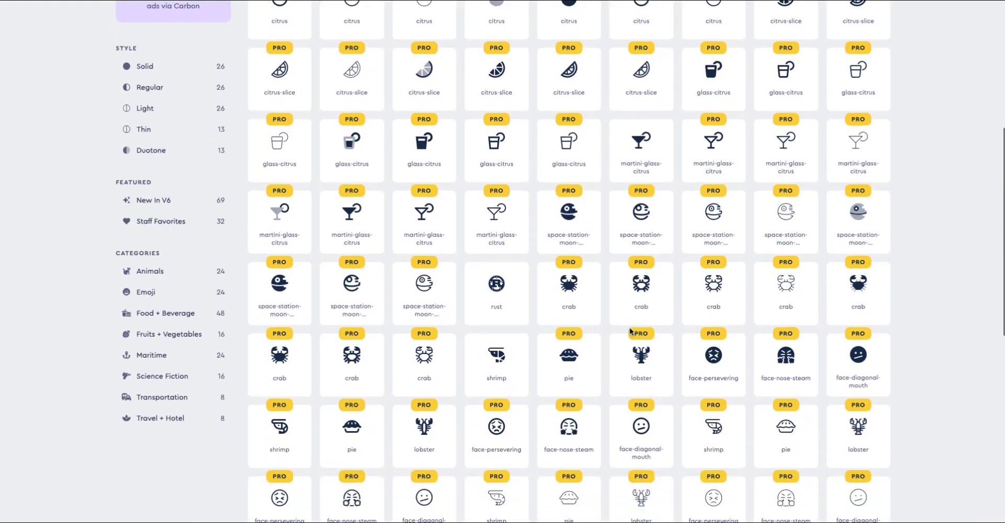
{"action": "scroll", "coordinate": [631, 331], "scroll_direction": "up", "scroll_amount": 6}
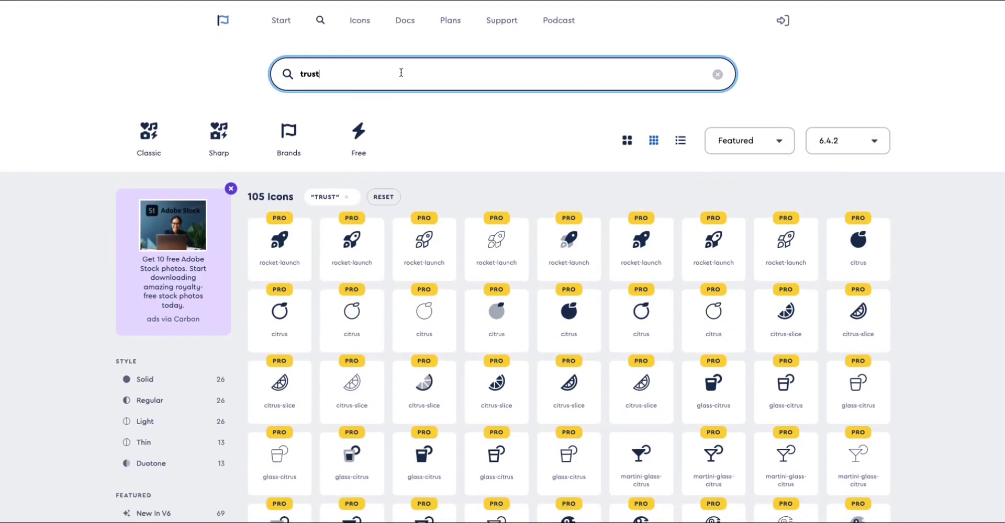
Search the icon library for "sheild" and look through all the shield icons for a suitable one
{"action": "double_click", "coordinate": [401, 73]}
{"action": "type", "text": "sheild"}
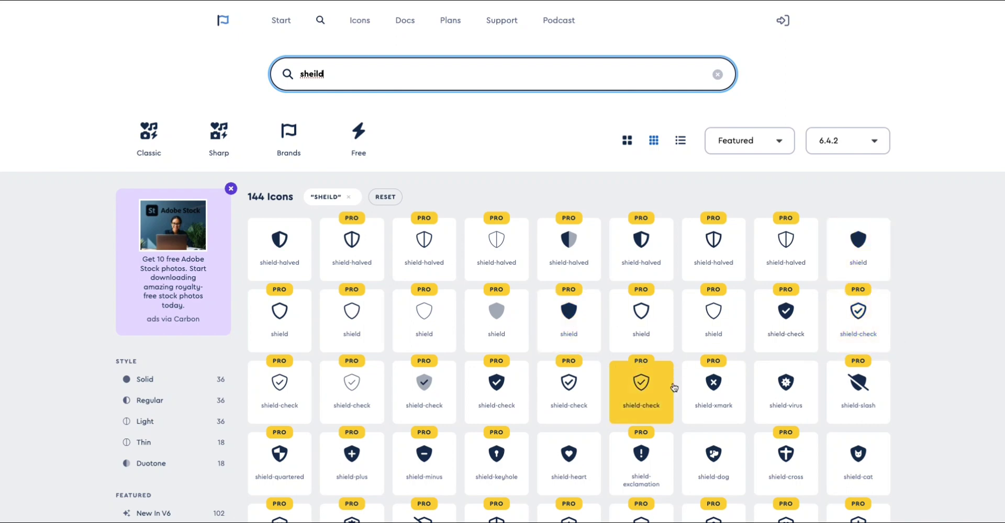
{"action": "scroll", "coordinate": [673, 386], "scroll_direction": "down", "scroll_amount": 3}
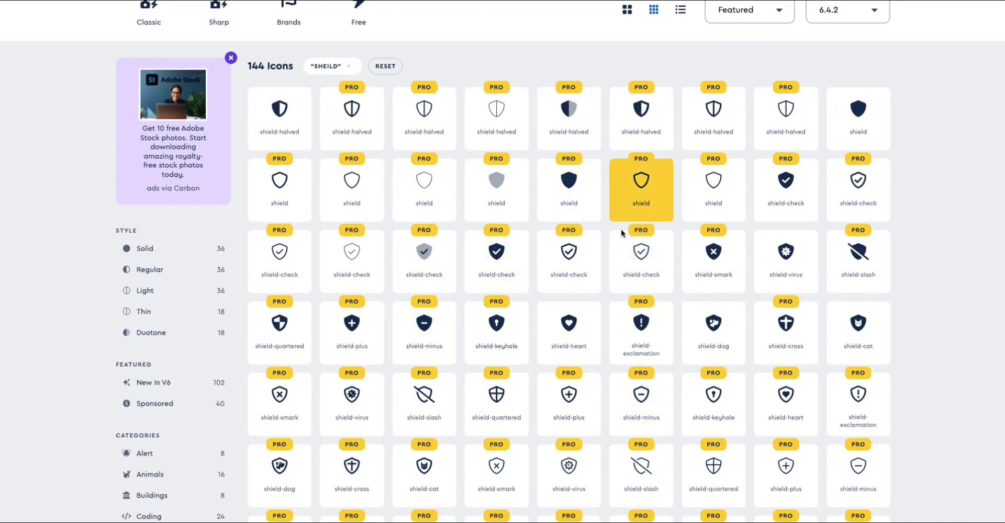
{"action": "scroll", "coordinate": [538, 280], "scroll_direction": "down", "scroll_amount": 2}
{"action": "scroll", "coordinate": [540, 279], "scroll_direction": "down", "scroll_amount": 1}
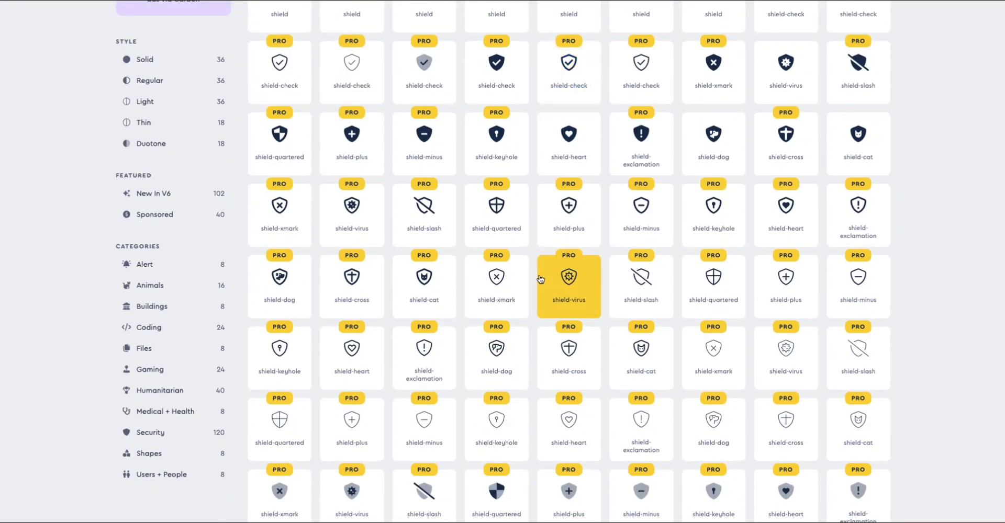
{"action": "scroll", "coordinate": [540, 279], "scroll_direction": "down", "scroll_amount": 3}
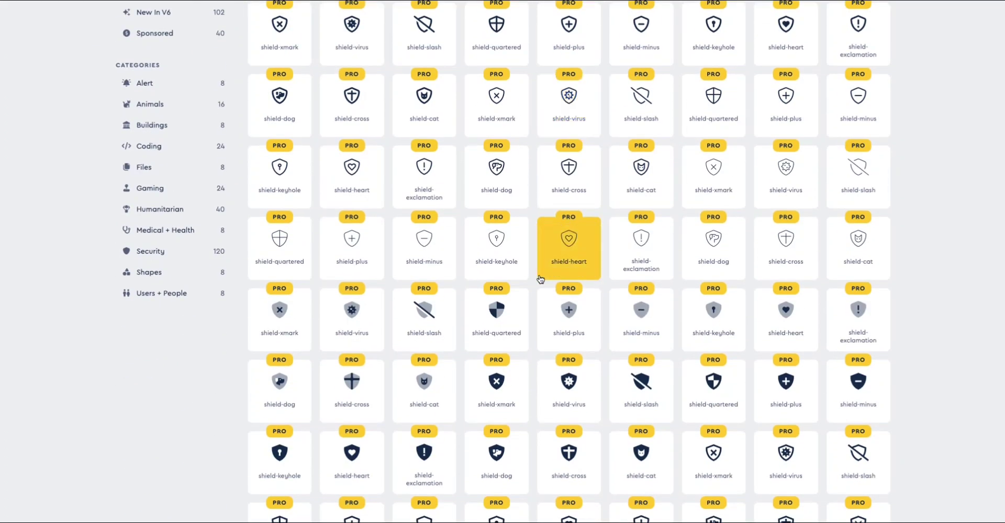
{"action": "scroll", "coordinate": [540, 279], "scroll_direction": "down", "scroll_amount": 6}
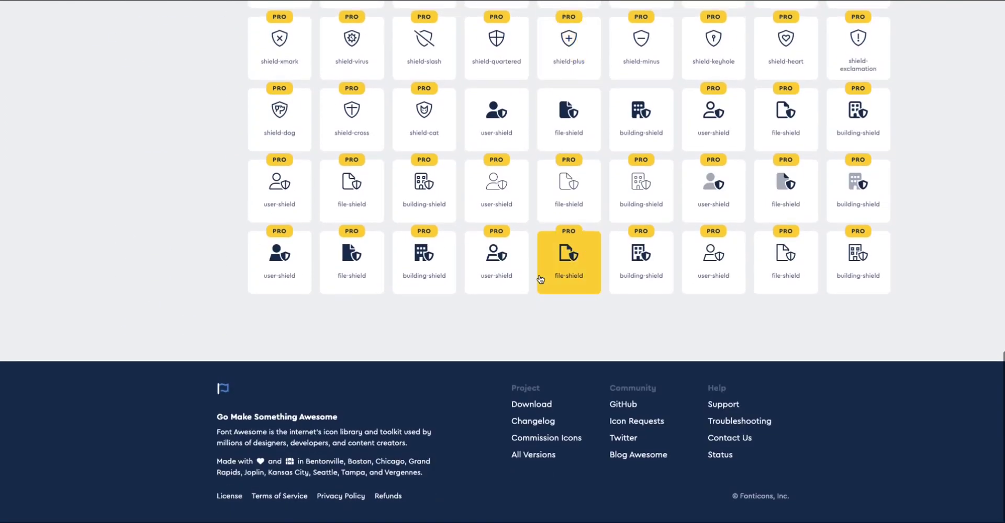
Limit the "sheild" search results to free icons and open the shield-heart icon
{"action": "scroll", "coordinate": [539, 279], "scroll_direction": "up", "scroll_amount": 18}
{"action": "scroll", "coordinate": [540, 279], "scroll_direction": "down", "scroll_amount": 1}
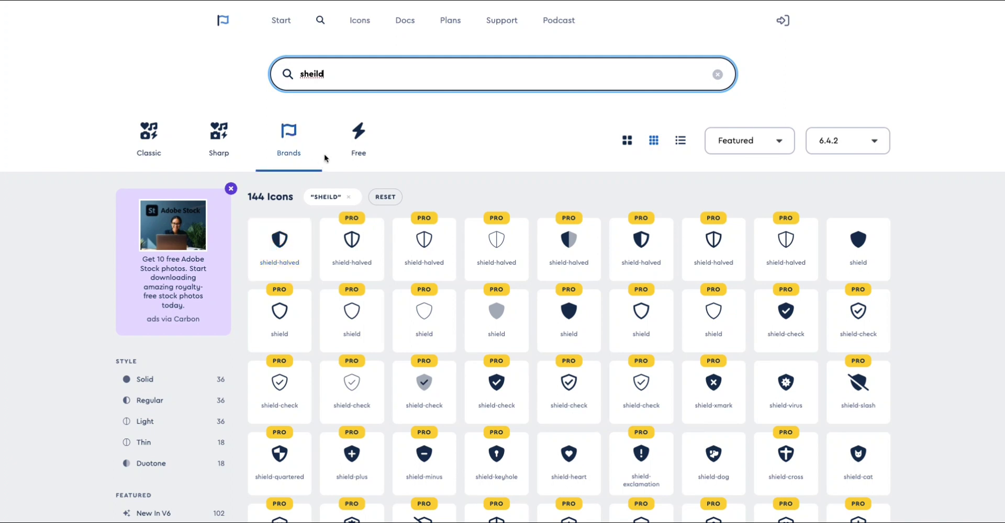
{"action": "left_click", "coordinate": [354, 134]}
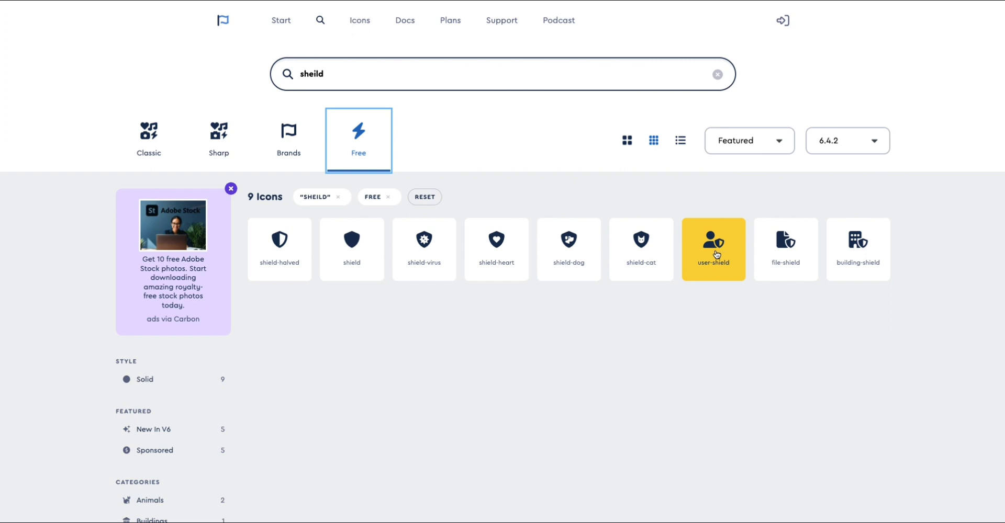
{"action": "left_click", "coordinate": [502, 254]}
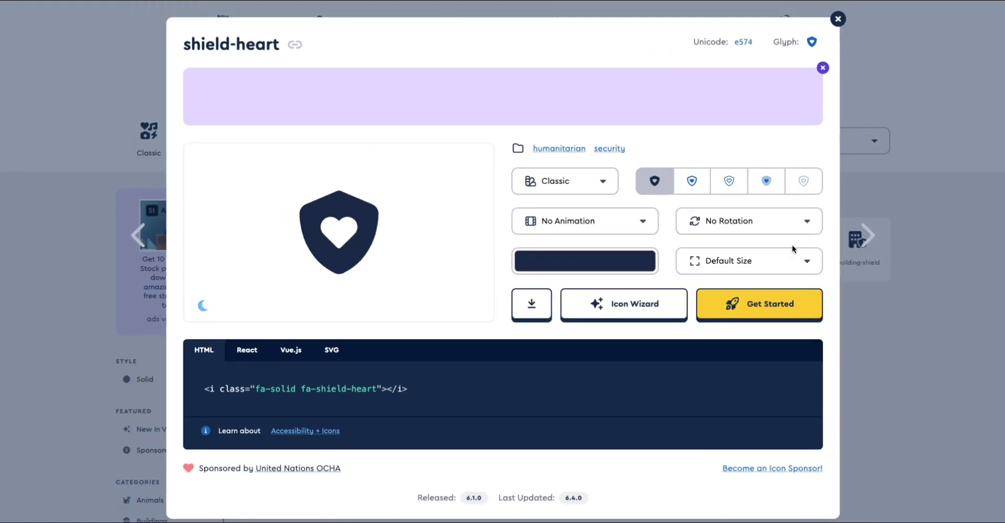
Color the shield-heart icon black (RGB 0, 0, 0) and download it as an SVG, showing the file in its folder
{"action": "left_click", "coordinate": [594, 257]}
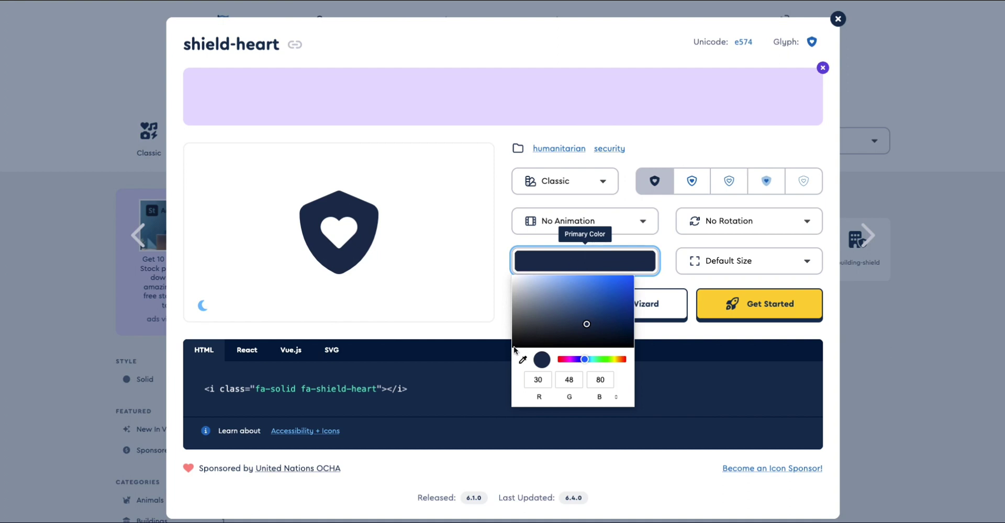
{"action": "left_click", "coordinate": [513, 347]}
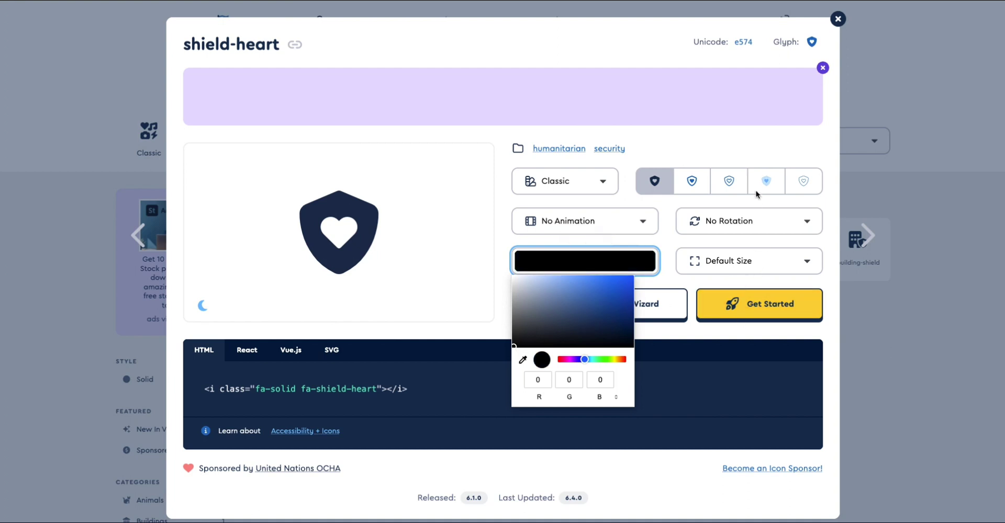
{"action": "left_click", "coordinate": [681, 337]}
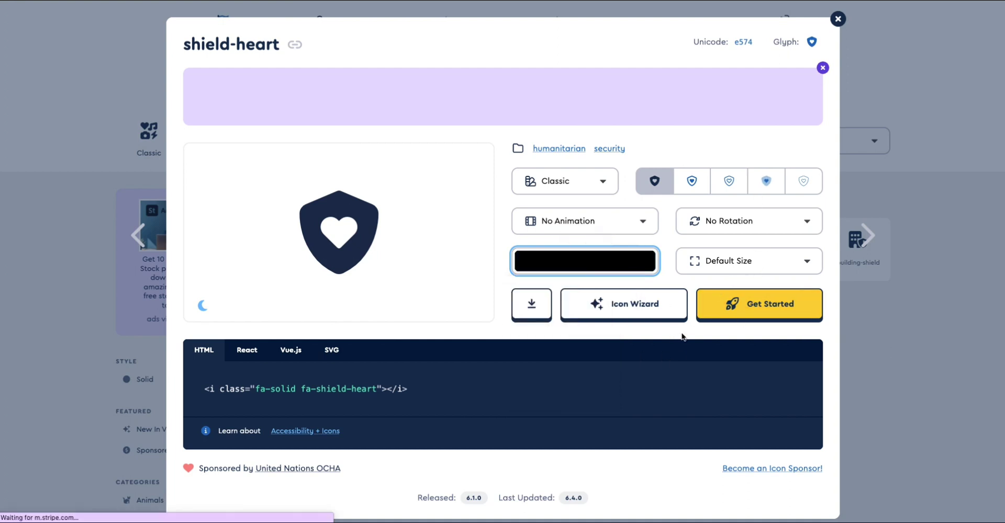
{"action": "left_click", "coordinate": [531, 304]}
{"action": "mouse_move", "coordinate": [922, 12]}
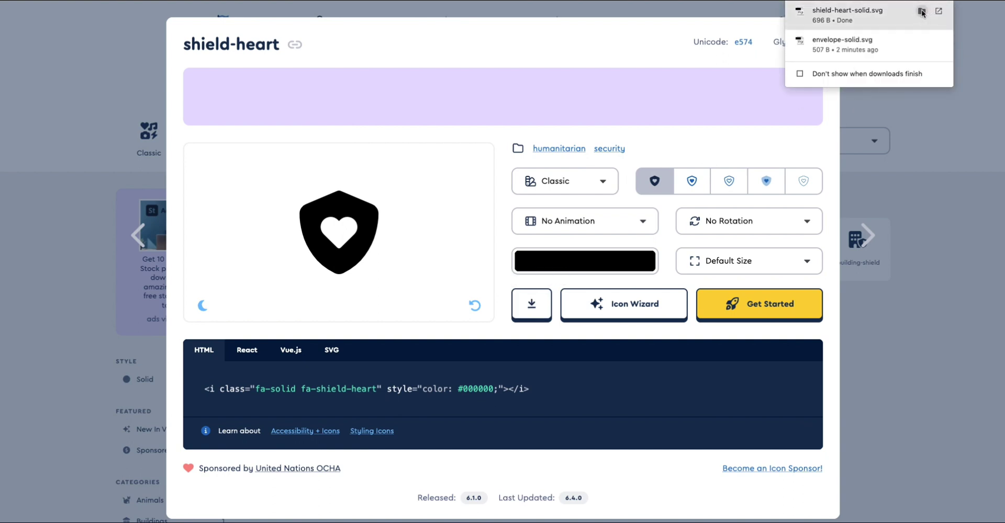
{"action": "left_click", "coordinate": [922, 12]}
Switch to the Shopify theme editor and open the image selection for the Online Support feature
{"action": "key", "text": "ctrl+Right"}
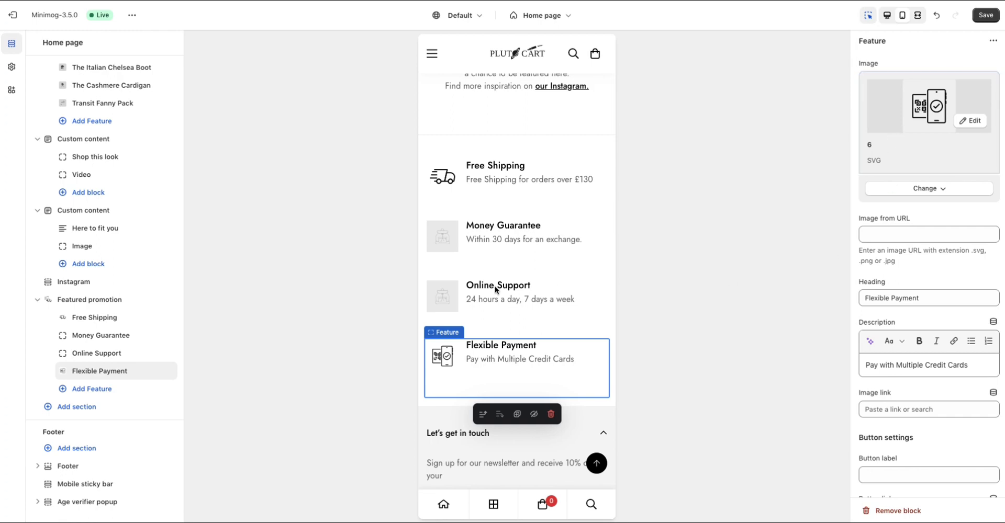
{"action": "left_click", "coordinate": [464, 291]}
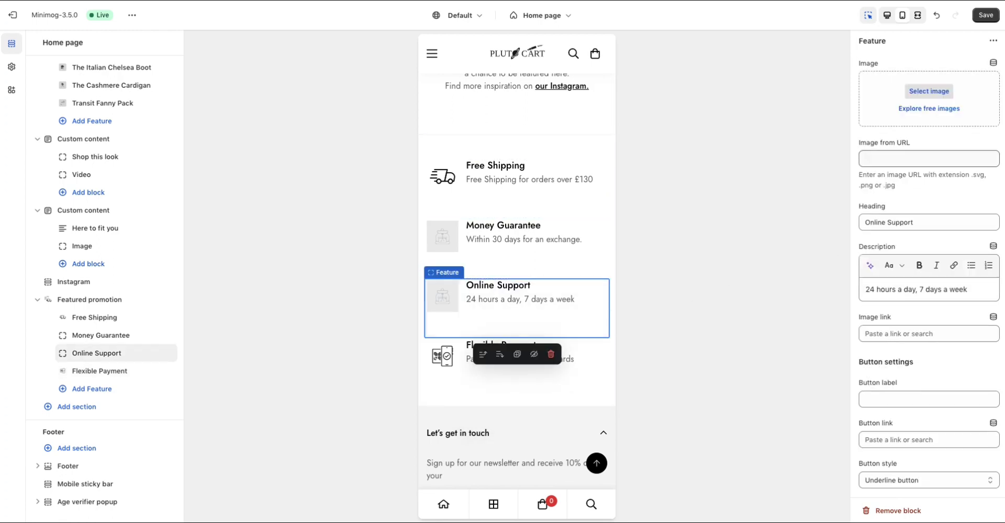
{"action": "left_click", "coordinate": [936, 90]}
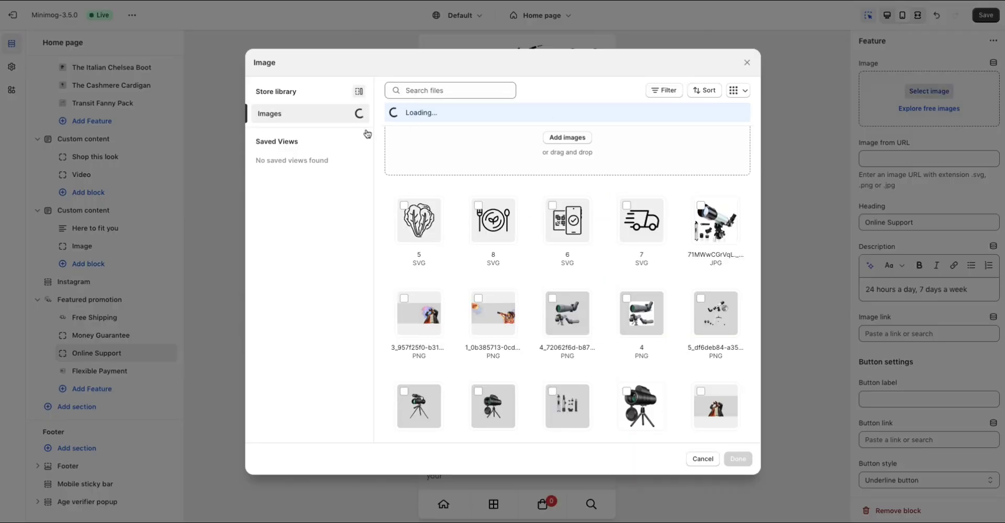
{"action": "left_click", "coordinate": [567, 138]}
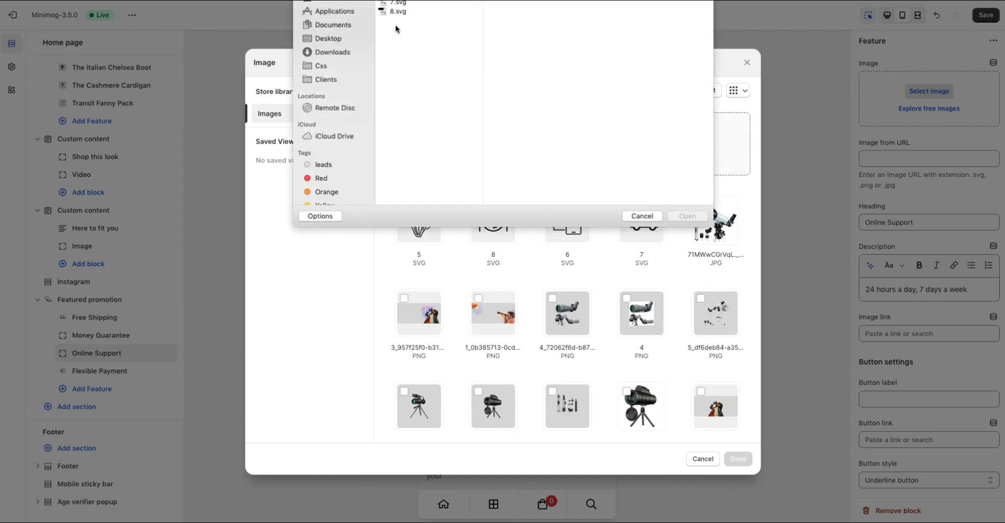
{"action": "left_click", "coordinate": [329, 54]}
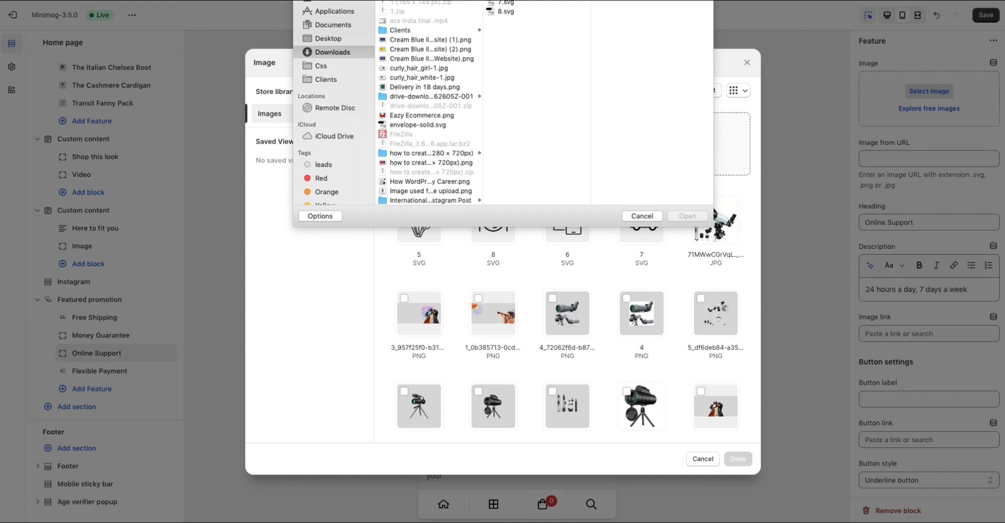
{"action": "scroll", "coordinate": [429, 156], "scroll_direction": "down", "scroll_amount": 15}
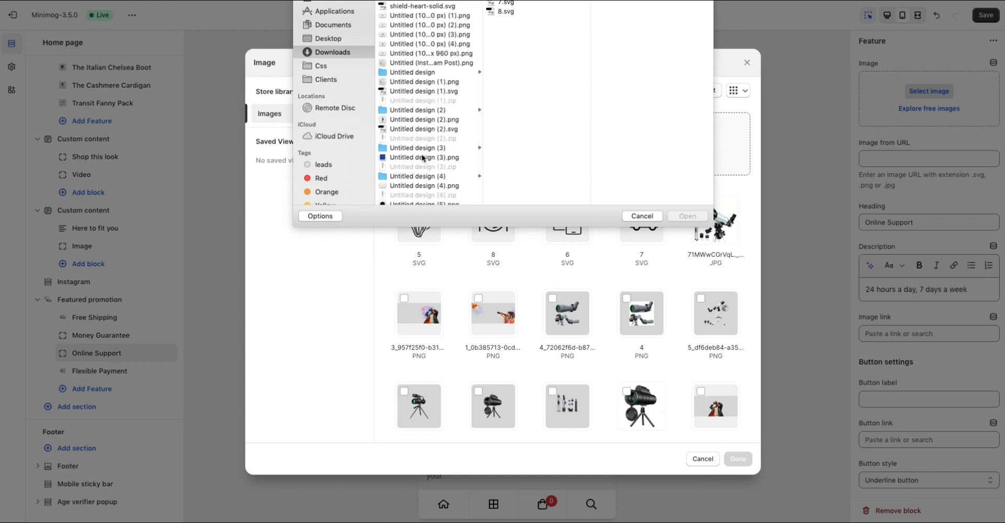
{"action": "scroll", "coordinate": [423, 157], "scroll_direction": "down", "scroll_amount": 5}
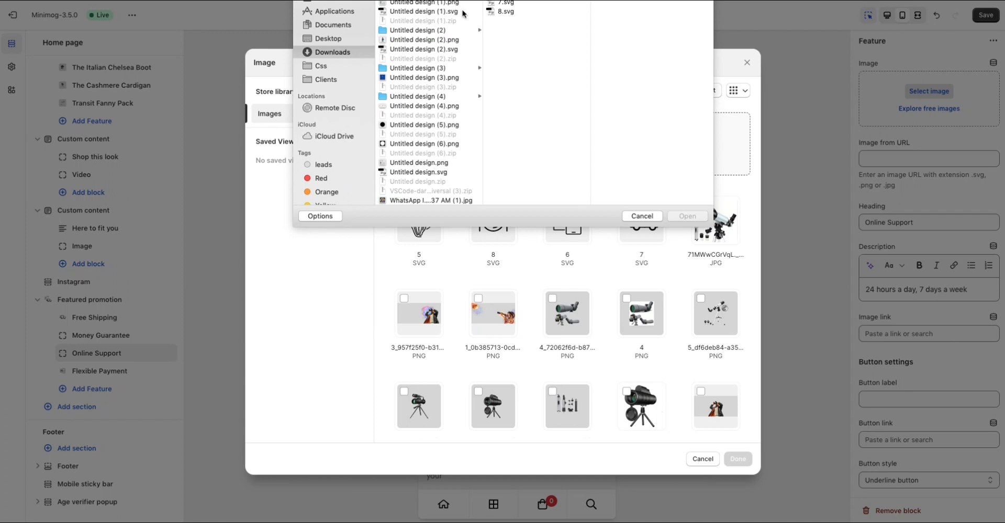
{"action": "left_click", "coordinate": [644, 217]}
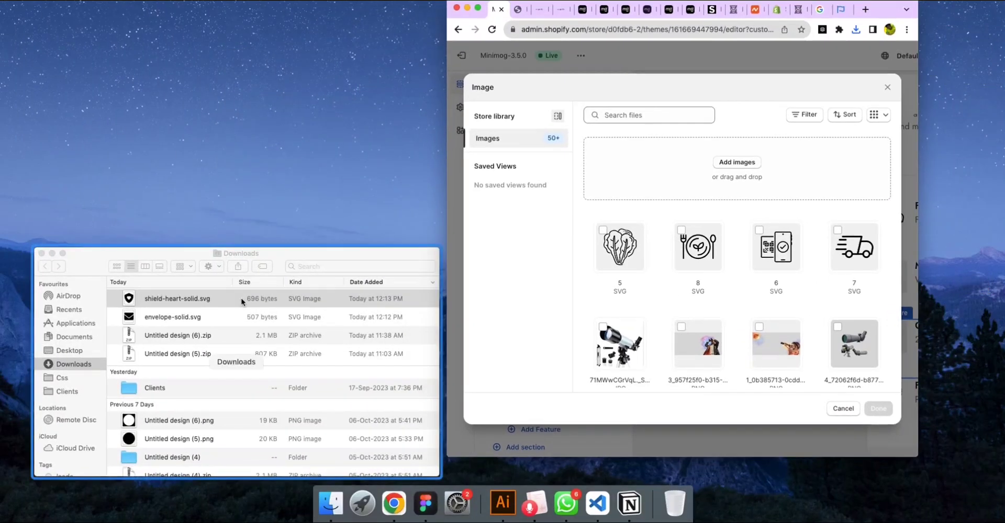
Upload shield-heart-solid.svg and envelope-solid.svg from the Downloads folder and use shield-heart-solid as the Online Support image
{"action": "left_click", "coordinate": [240, 297]}
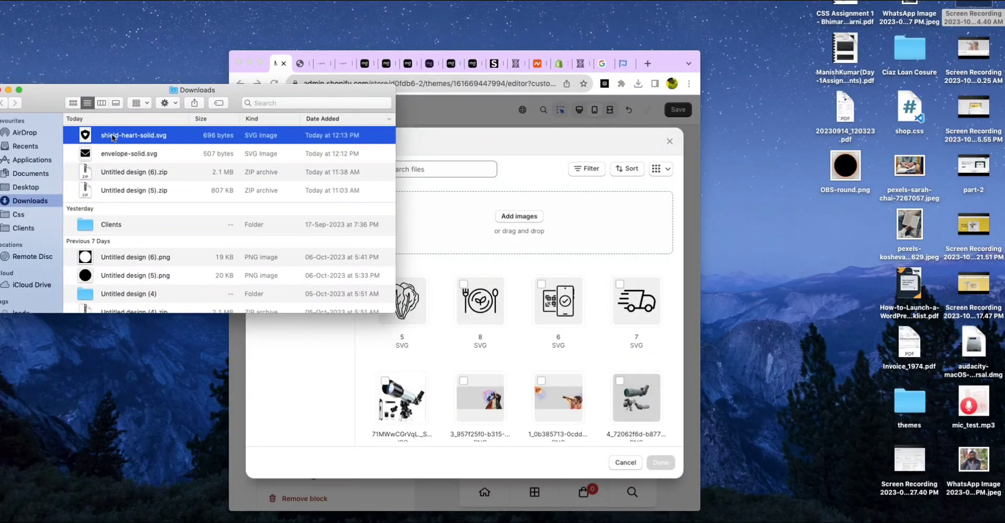
{"action": "left_click", "coordinate": [135, 155], "text": "super"}
{"action": "left_click_drag", "start_coordinate": [135, 155], "coordinate": [510, 225]}
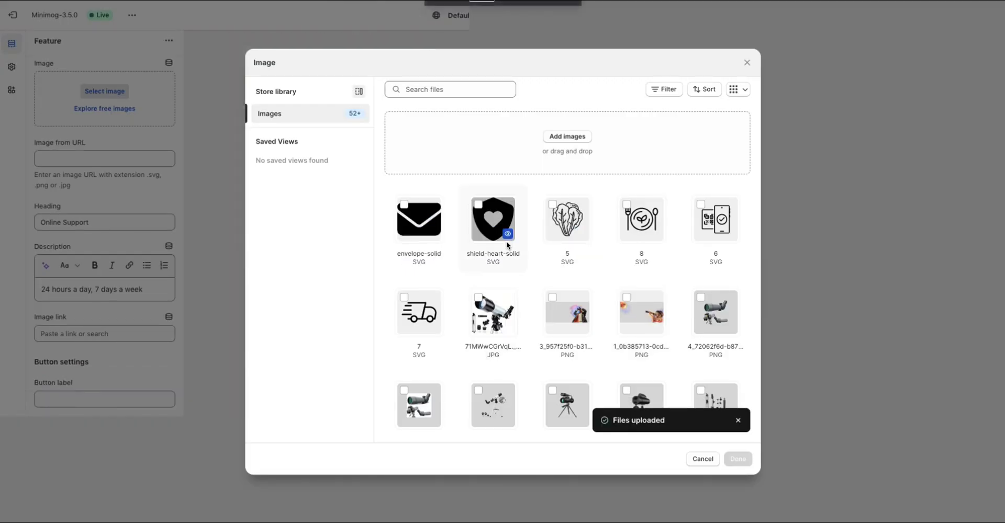
{"action": "left_click", "coordinate": [494, 218]}
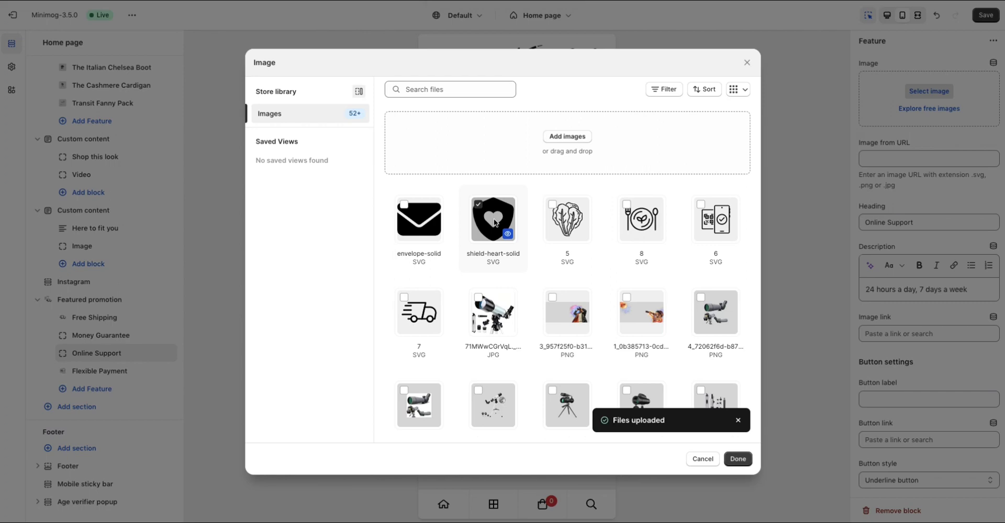
{"action": "left_click", "coordinate": [738, 460]}
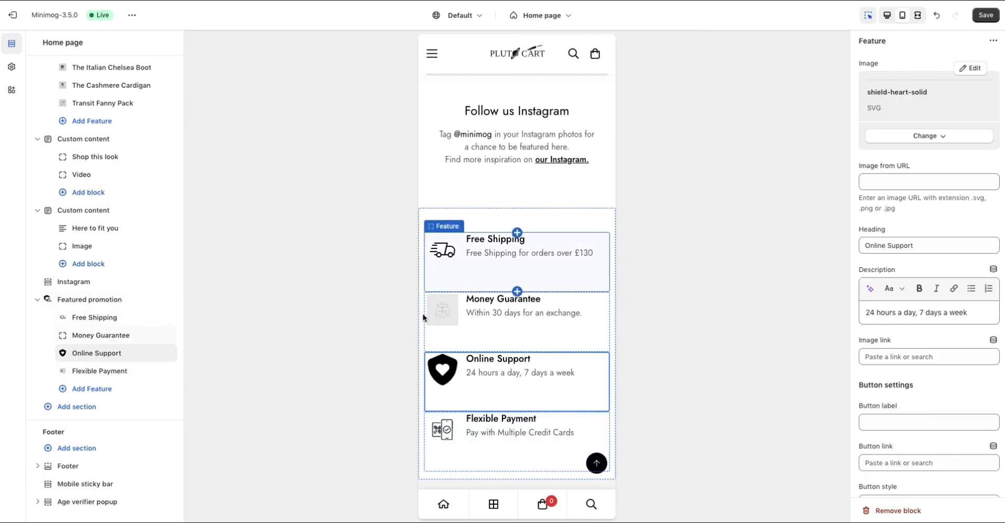
Use envelope-solid as the image of the Money Guarantee feature and save the theme changes
{"action": "left_click", "coordinate": [475, 304]}
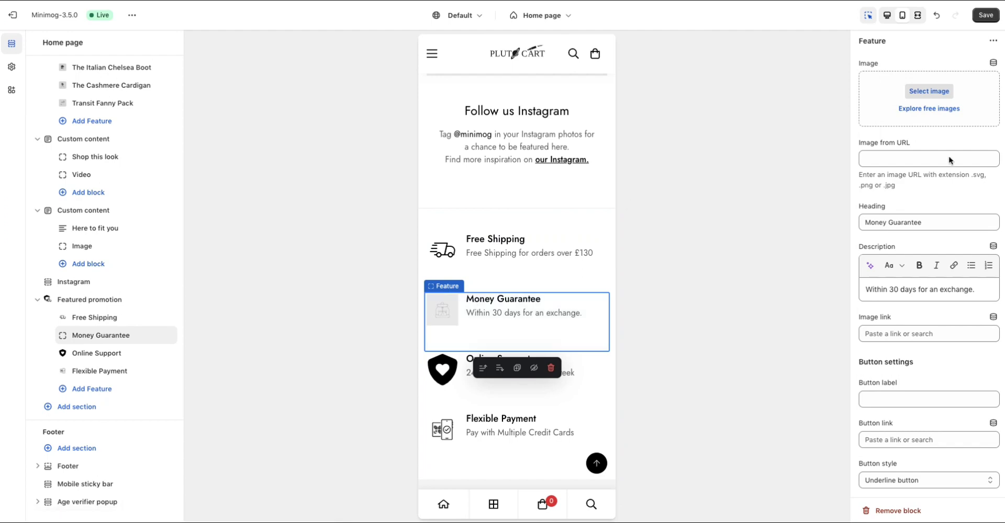
{"action": "left_click", "coordinate": [926, 92]}
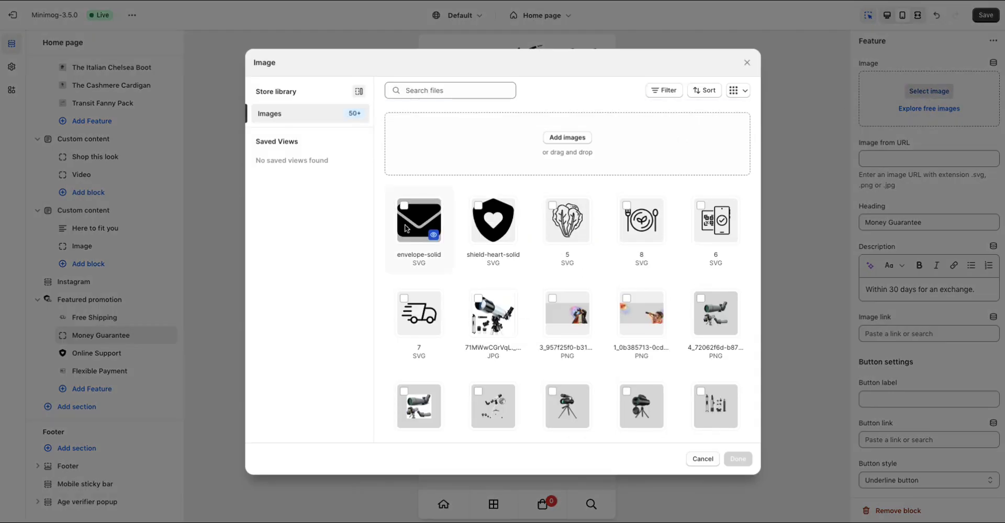
{"action": "left_click", "coordinate": [422, 230]}
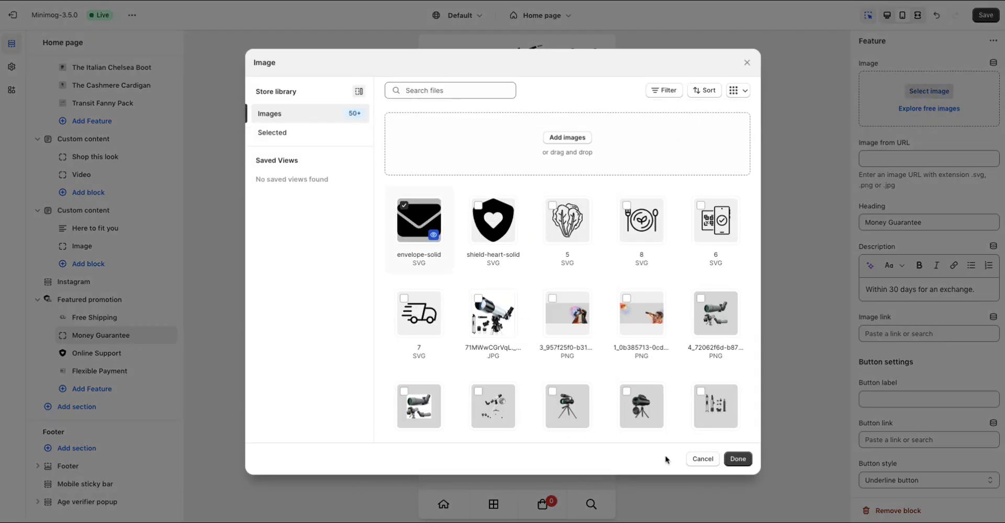
{"action": "left_click", "coordinate": [735, 458]}
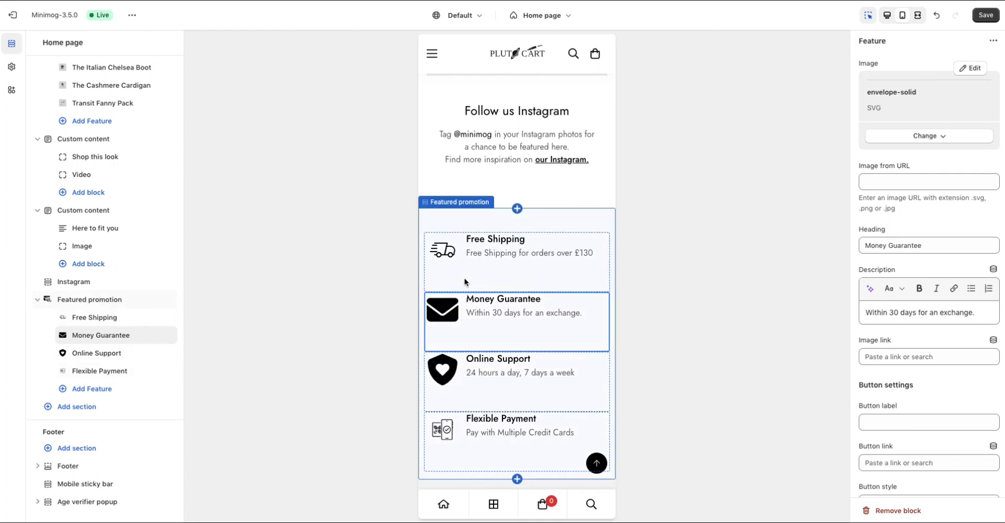
{"action": "left_click", "coordinate": [981, 17]}
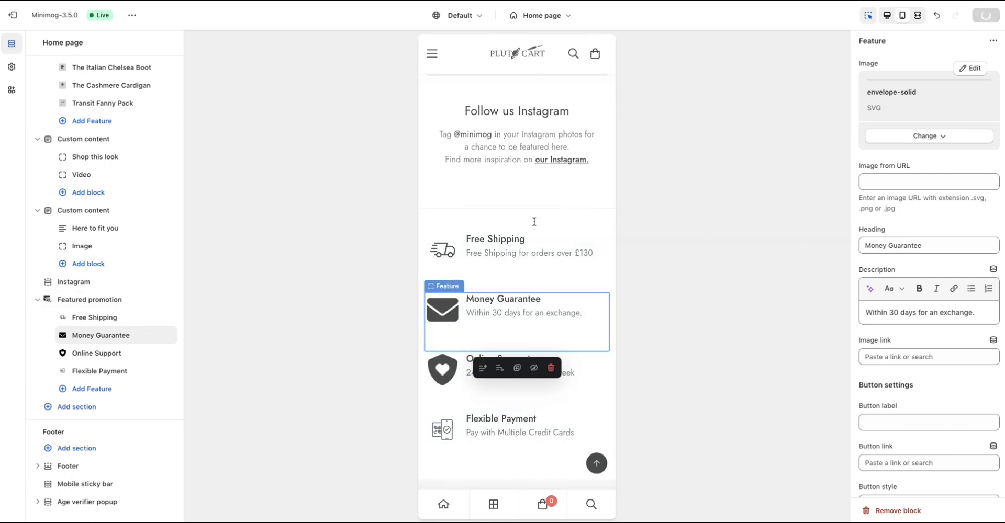
Examine the footer in the mobile preview, expanding its Main menu and Our store groups
{"action": "scroll", "coordinate": [533, 222], "scroll_direction": "down", "scroll_amount": 5}
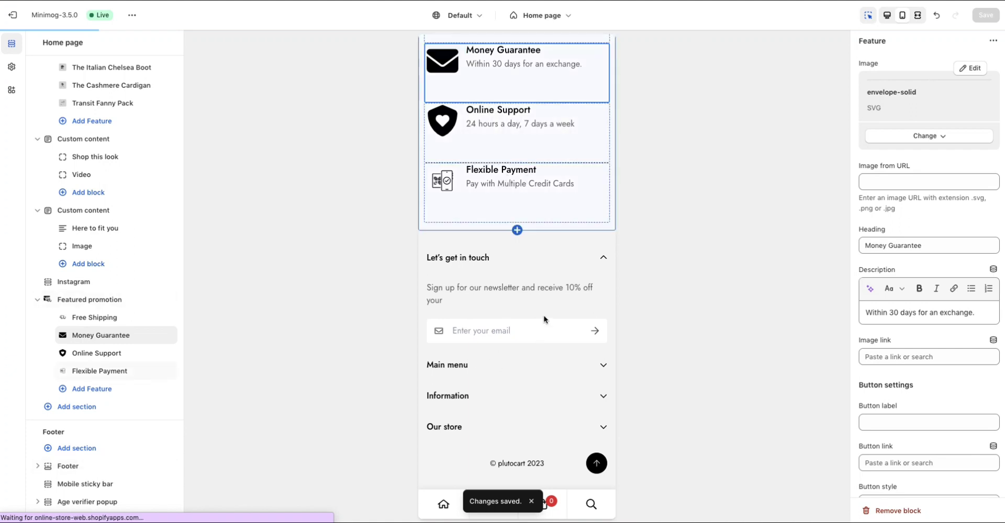
{"action": "left_click", "coordinate": [603, 365]}
{"action": "scroll", "coordinate": [543, 381], "scroll_direction": "down", "scroll_amount": 1}
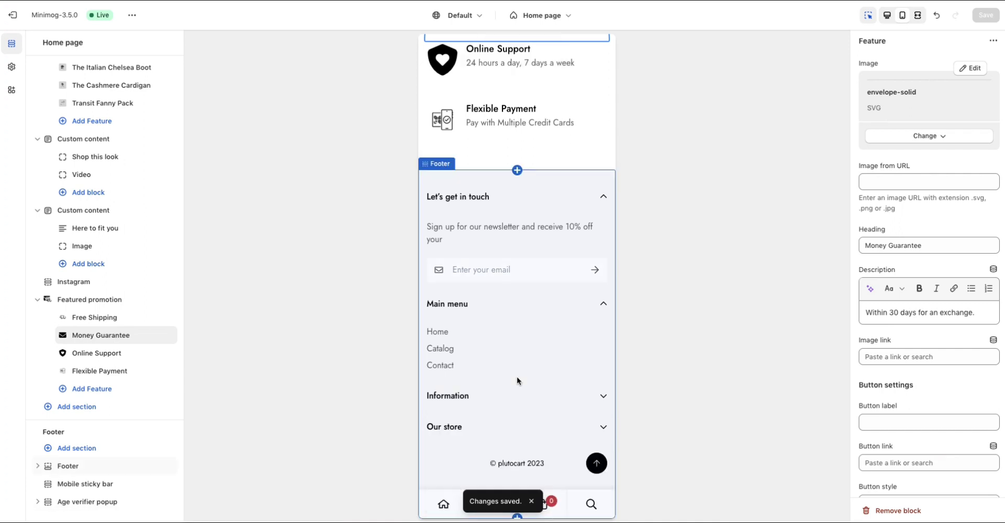
{"action": "left_click", "coordinate": [603, 397]}
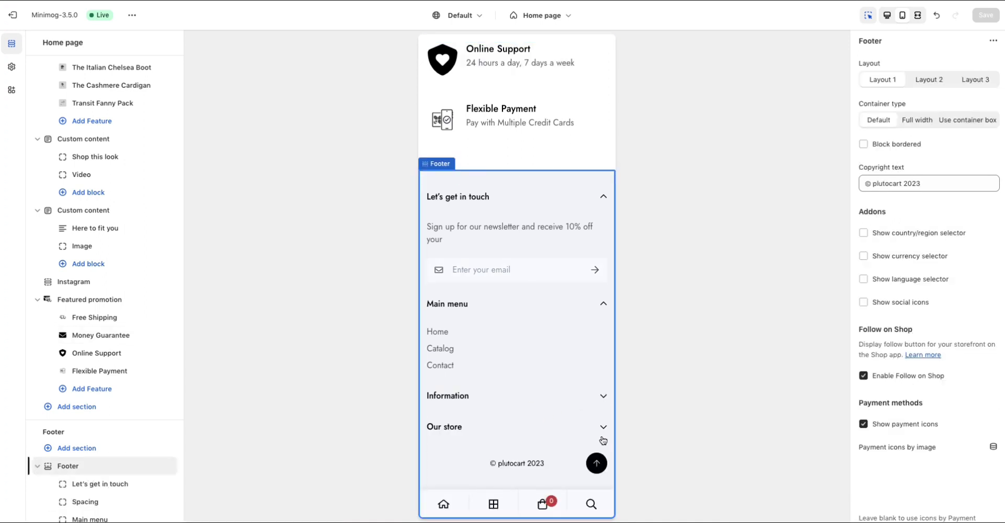
{"action": "left_click", "coordinate": [602, 428]}
{"action": "scroll", "coordinate": [525, 322], "scroll_direction": "down", "scroll_amount": 2}
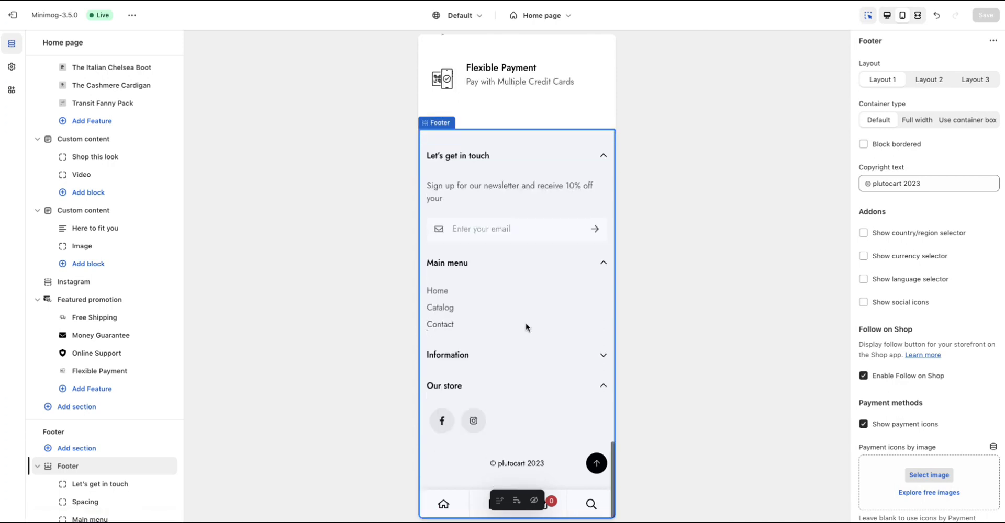
Inspect the footer's Spacing and Main menu blocks and check the options for changing the footer menu
{"action": "scroll", "coordinate": [93, 401], "scroll_direction": "down", "scroll_amount": 2}
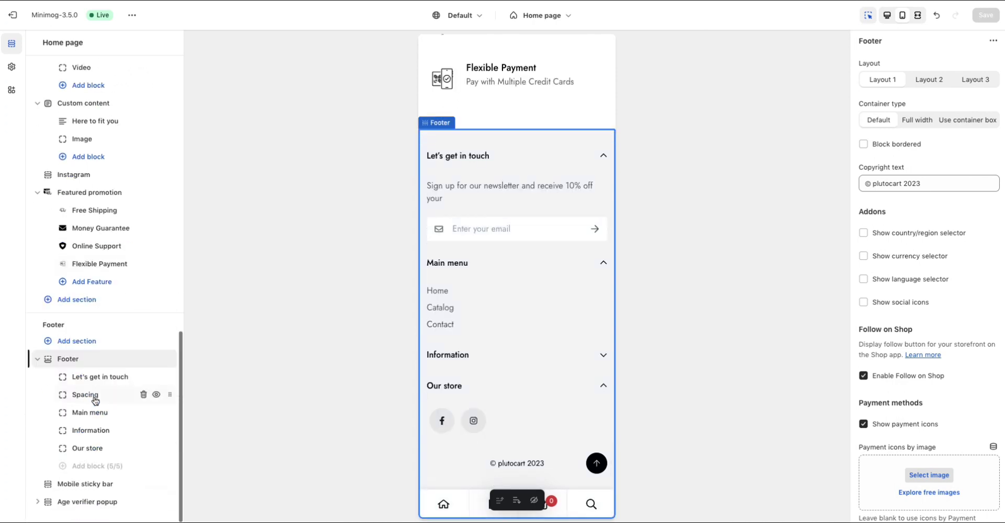
{"action": "left_click", "coordinate": [86, 398]}
{"action": "left_click", "coordinate": [84, 418]}
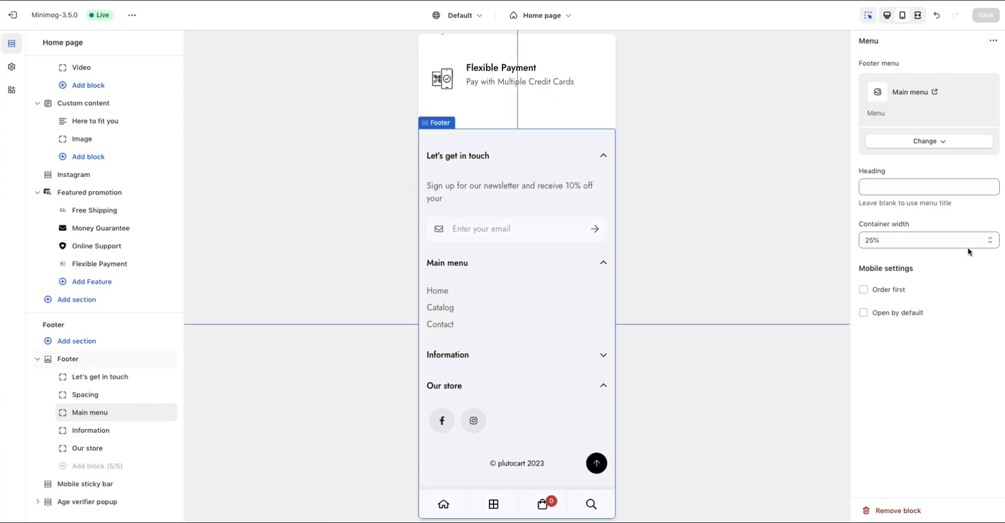
{"action": "left_click", "coordinate": [923, 141]}
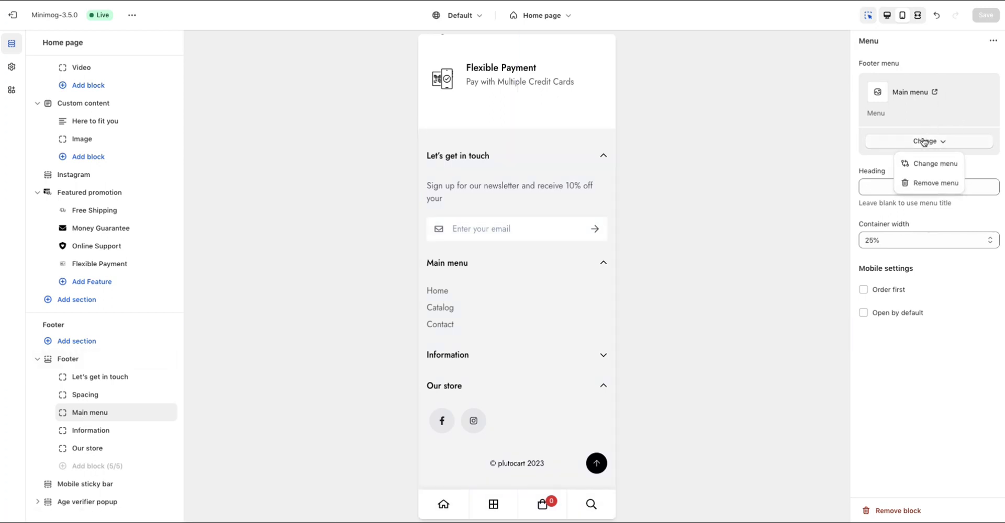
{"action": "left_click", "coordinate": [774, 121]}
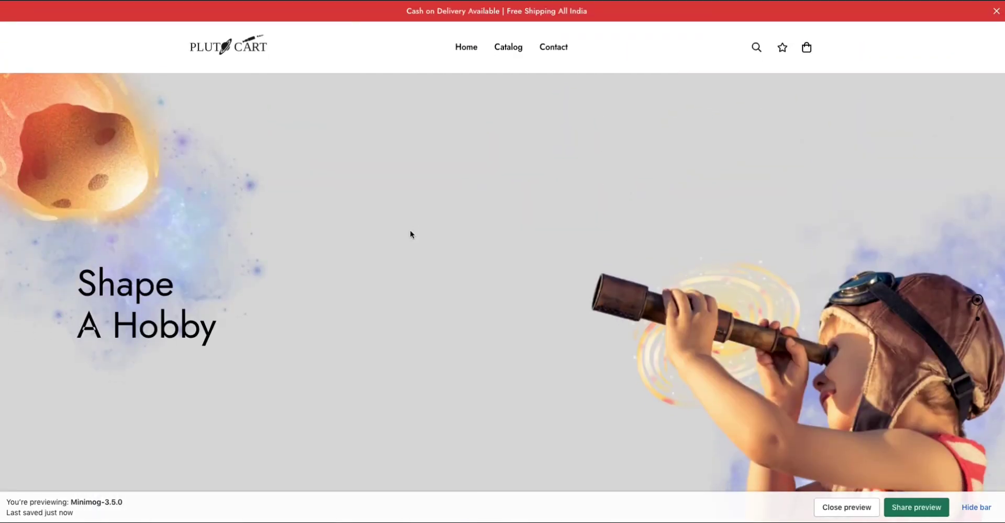
Look through the home page sections in the desktop storefront preview
{"action": "scroll", "coordinate": [410, 230], "scroll_direction": "down", "scroll_amount": 15}
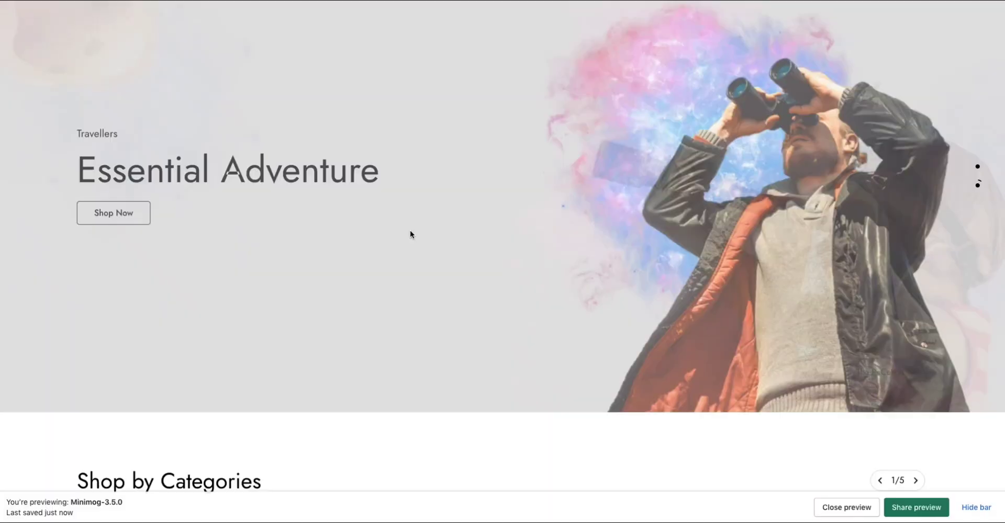
{"action": "scroll", "coordinate": [411, 228], "scroll_direction": "down", "scroll_amount": 20}
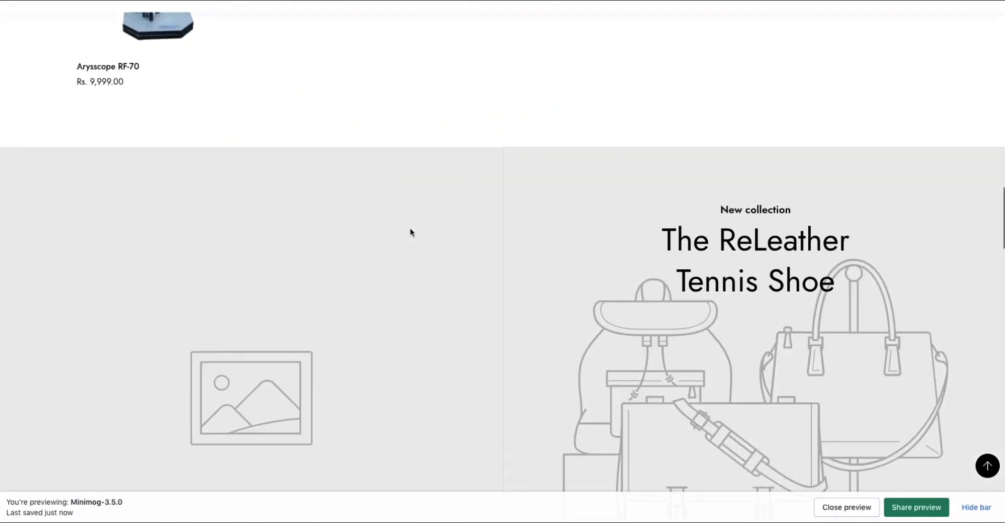
{"action": "scroll", "coordinate": [410, 230], "scroll_direction": "down", "scroll_amount": 4}
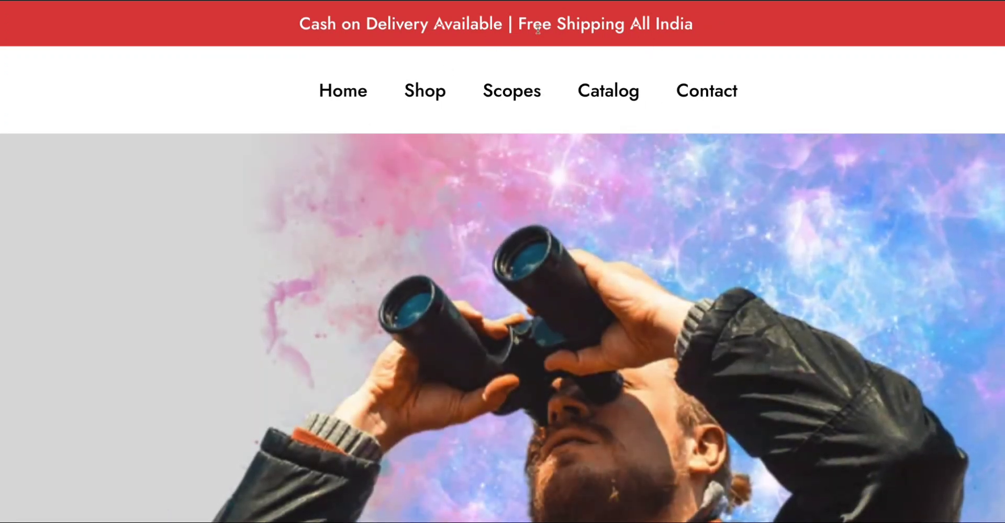
Review the storefront home page from the slideshow through the category cards, best sellers and Season Collection to the video
{"action": "scroll", "coordinate": [547, 313], "scroll_direction": "down", "scroll_amount": 5}
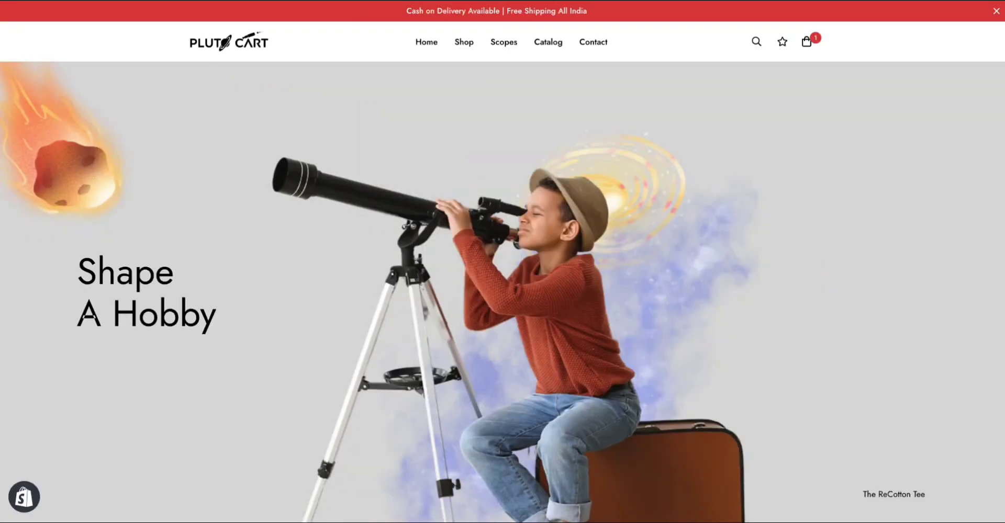
{"action": "mouse_move", "coordinate": [330, 504]}
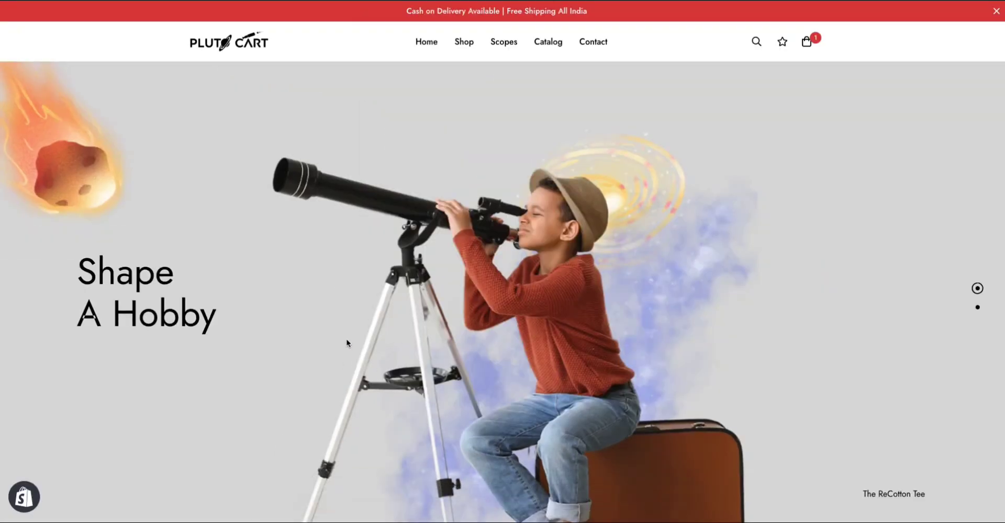
{"action": "scroll", "coordinate": [348, 344], "scroll_direction": "down", "scroll_amount": 10}
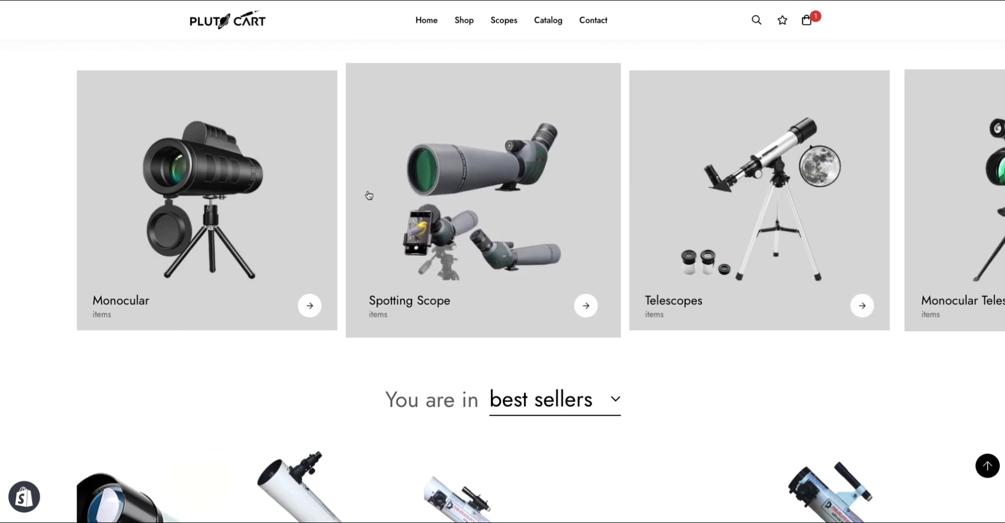
{"action": "scroll", "coordinate": [668, 186], "scroll_direction": "down", "scroll_amount": 4}
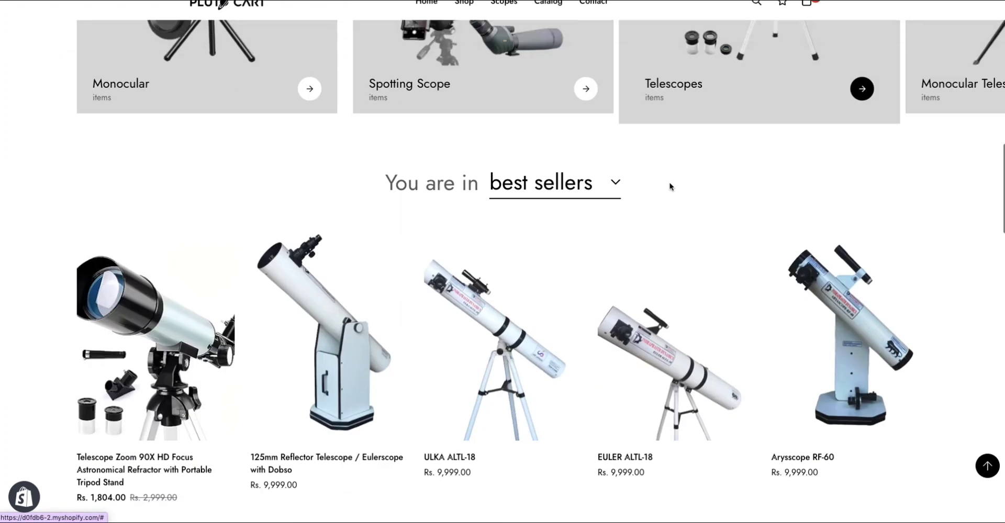
{"action": "scroll", "coordinate": [359, 222], "scroll_direction": "down", "scroll_amount": 11}
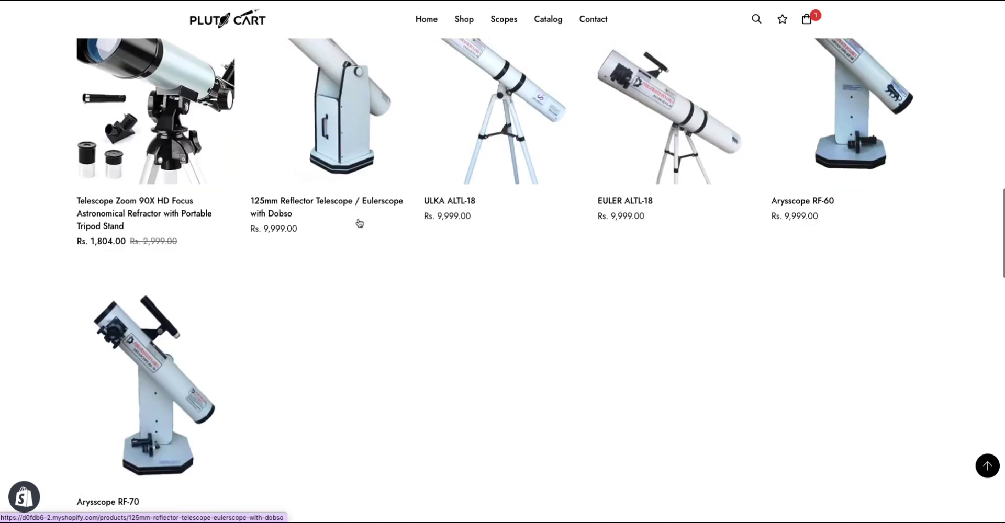
{"action": "scroll", "coordinate": [359, 221], "scroll_direction": "down", "scroll_amount": 2}
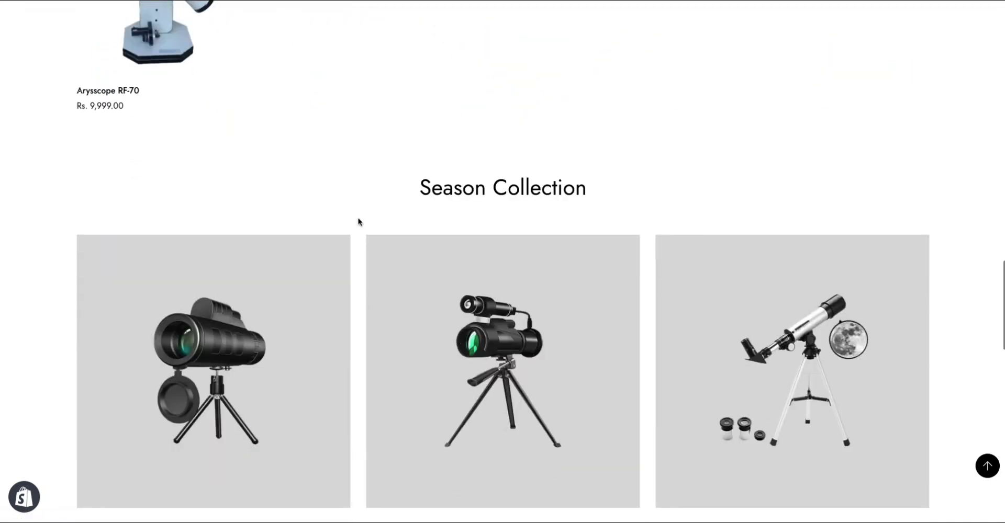
{"action": "scroll", "coordinate": [358, 222], "scroll_direction": "down", "scroll_amount": 2}
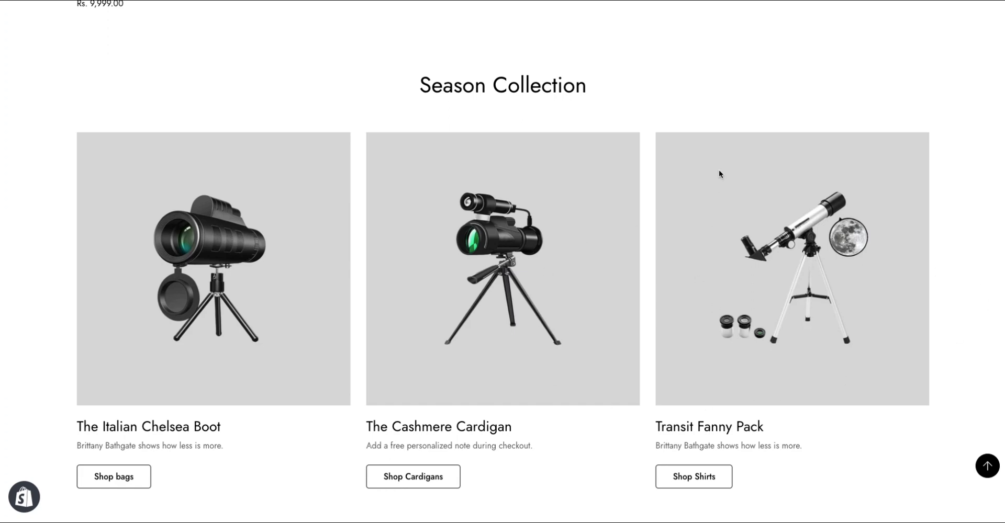
{"action": "scroll", "coordinate": [900, 229], "scroll_direction": "down", "scroll_amount": 8}
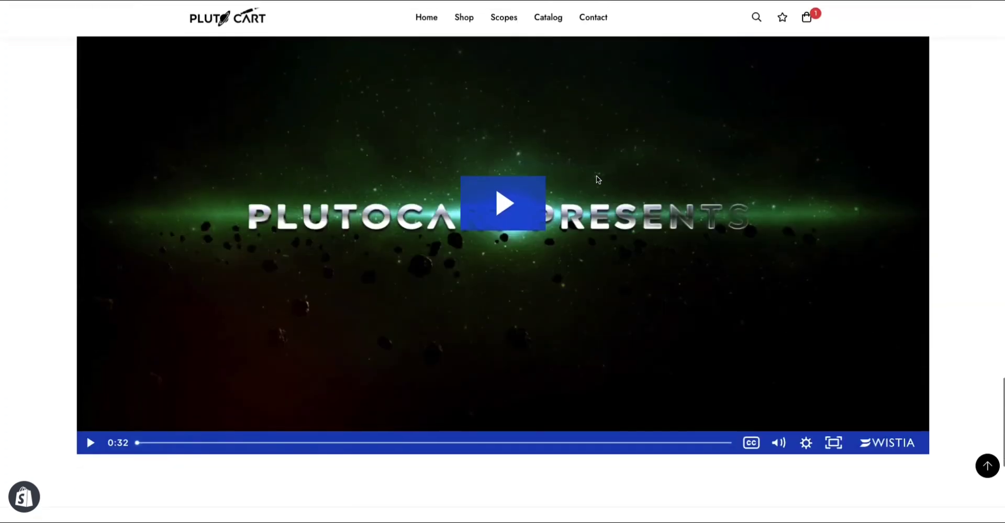
Play the embedded Plutocart video on the home page to check that section
{"action": "left_click", "coordinate": [513, 219]}
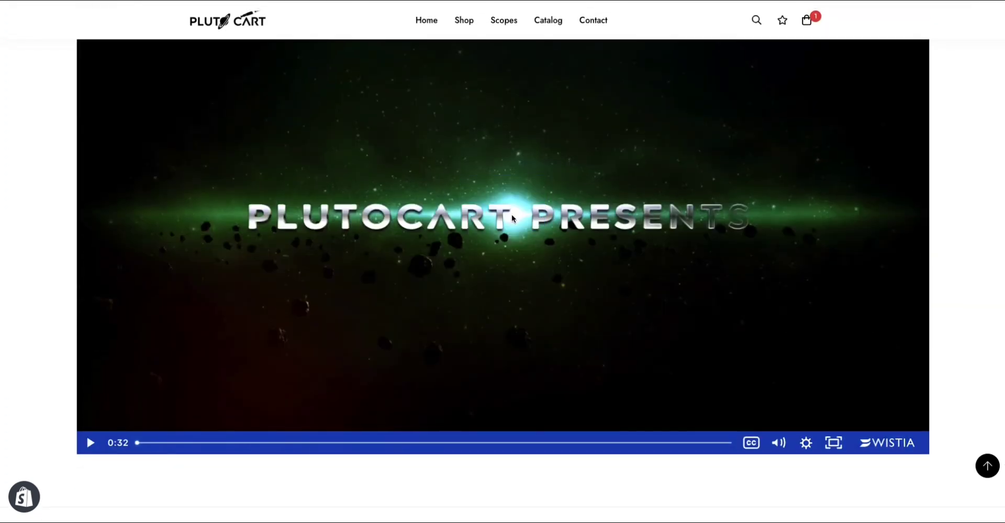
{"action": "scroll", "coordinate": [512, 219], "scroll_direction": "down", "scroll_amount": 1}
{"action": "scroll", "coordinate": [512, 216], "scroll_direction": "up", "scroll_amount": 2}
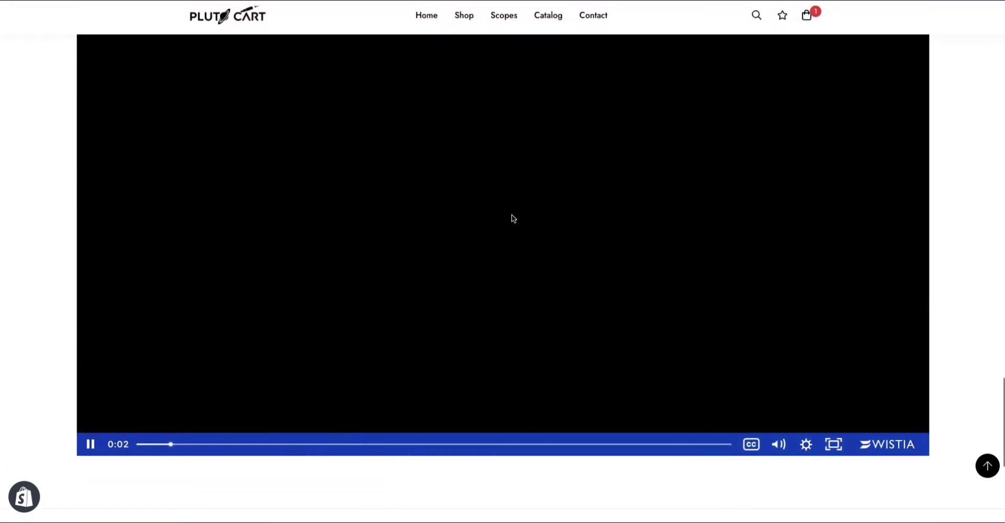
{"action": "scroll", "coordinate": [512, 216], "scroll_direction": "down", "scroll_amount": 1}
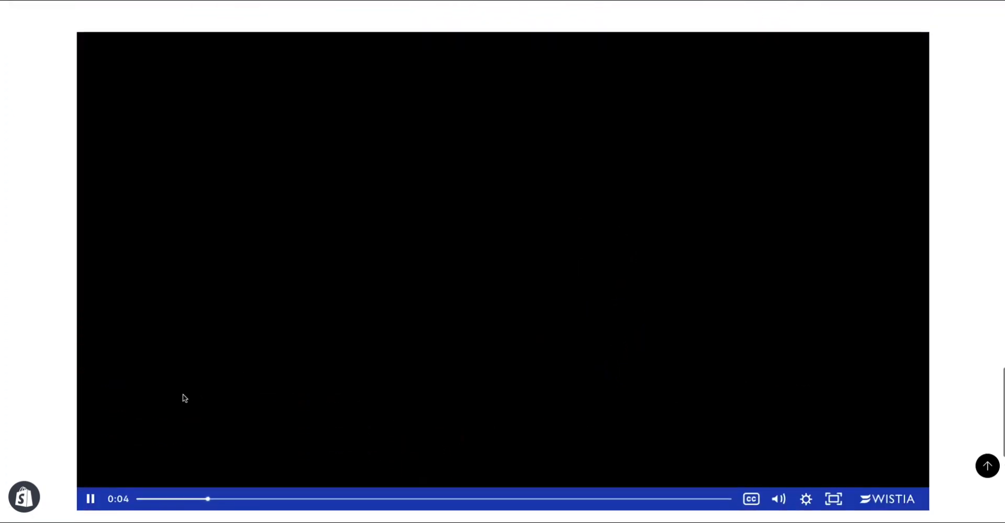